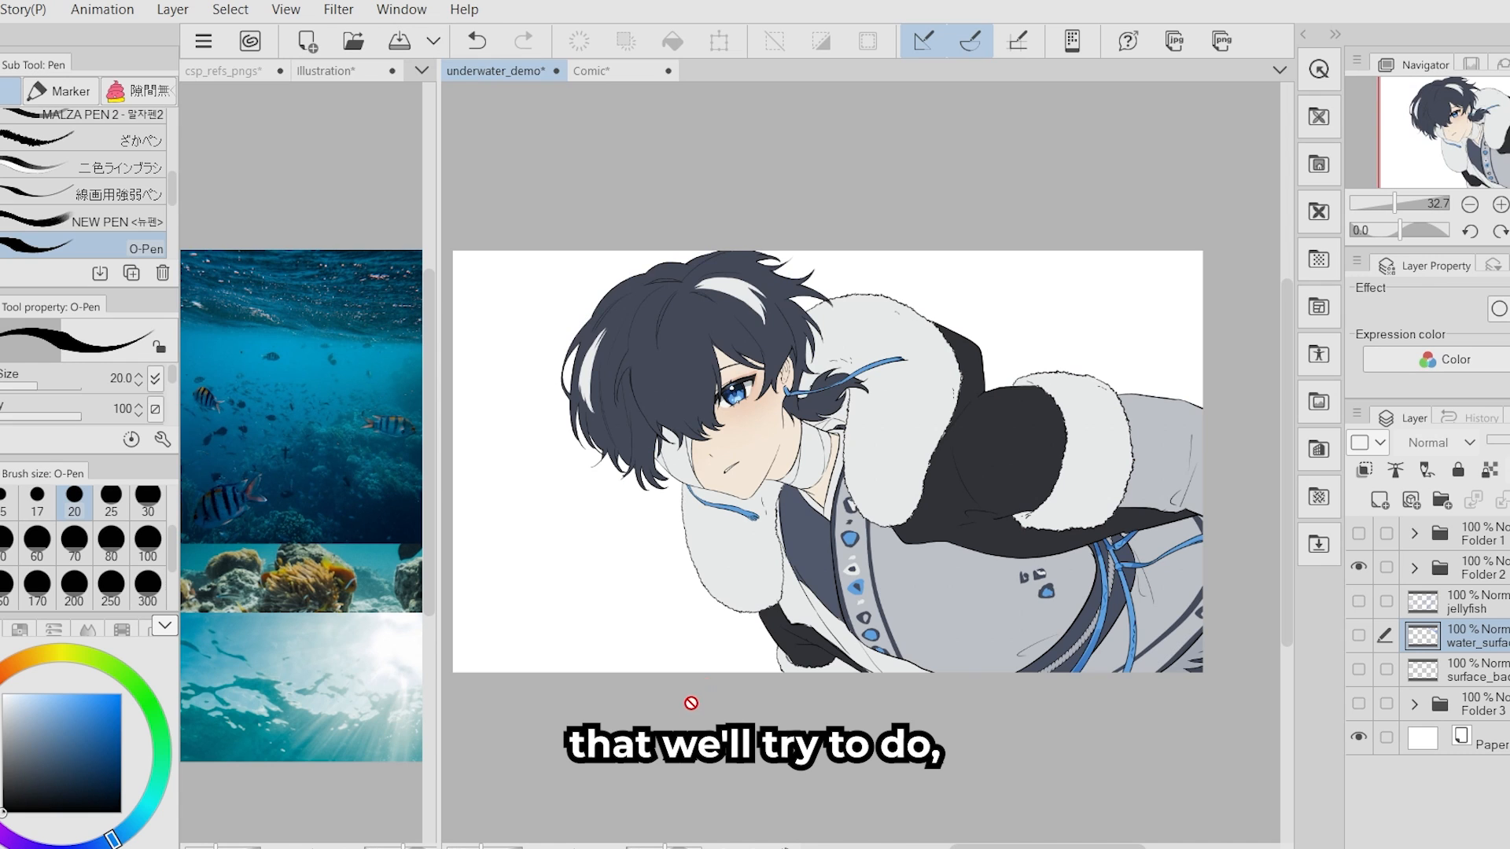
- Switch to the Comic diagram and move the small swimmer figure to sit just beneath the wavy water line
left_click(599, 74)
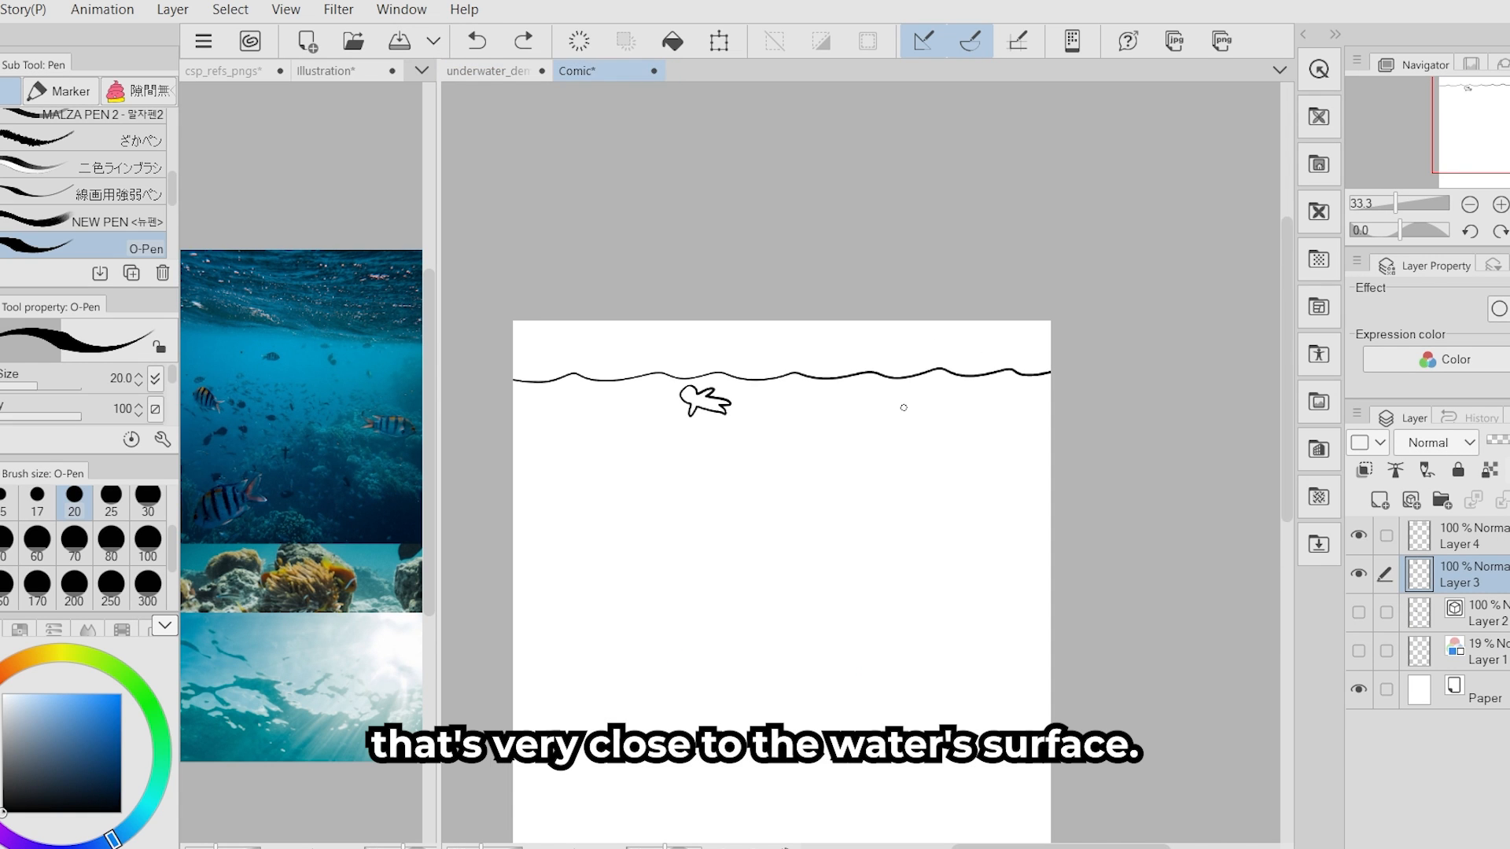
key("ctrl+plus")
key("ctrl+plus")
key("k")
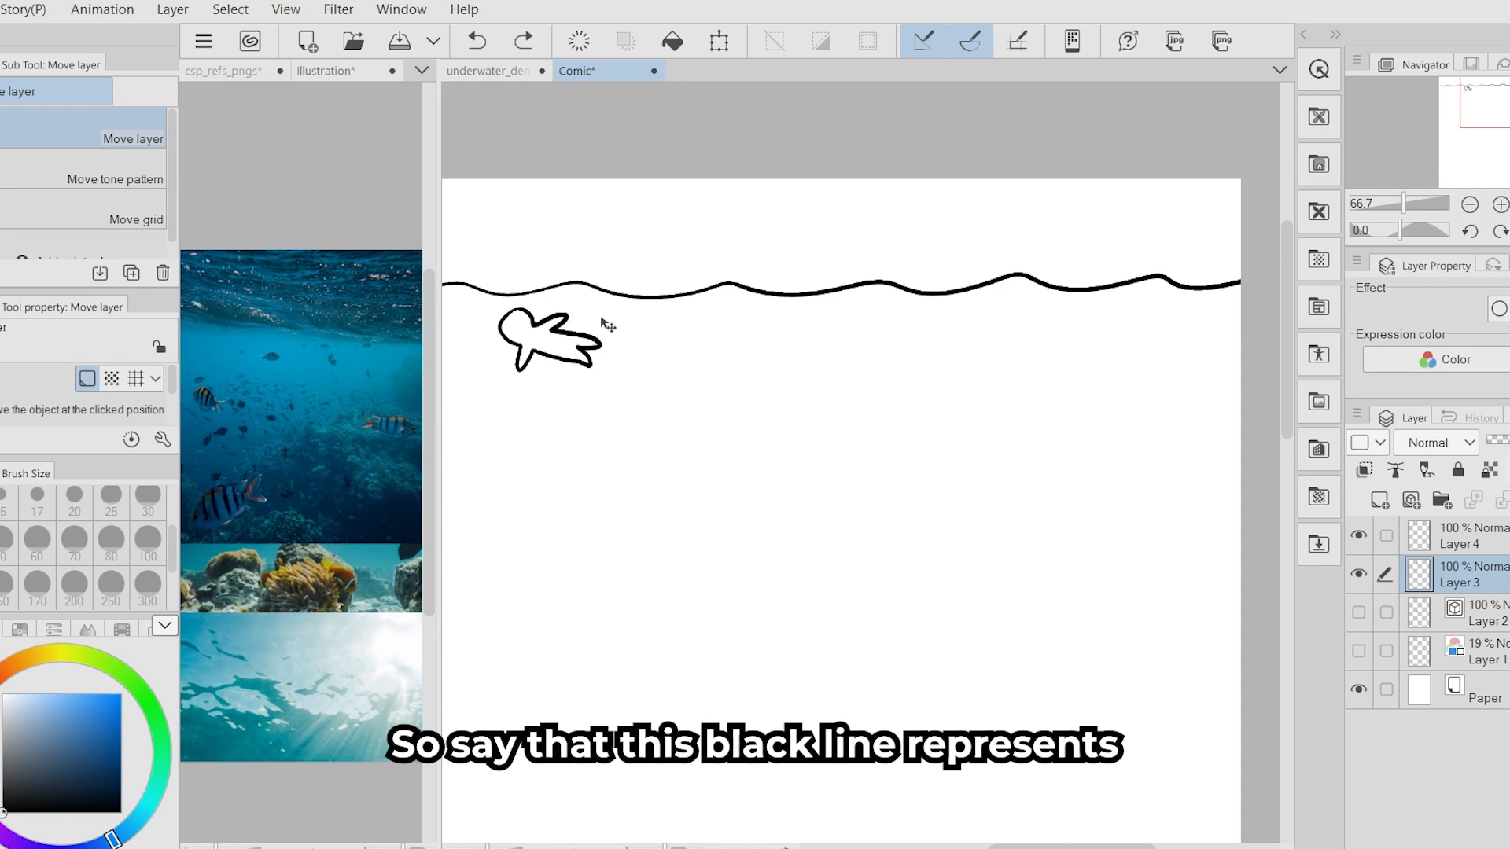
left_click_drag(640, 337, 714, 323)
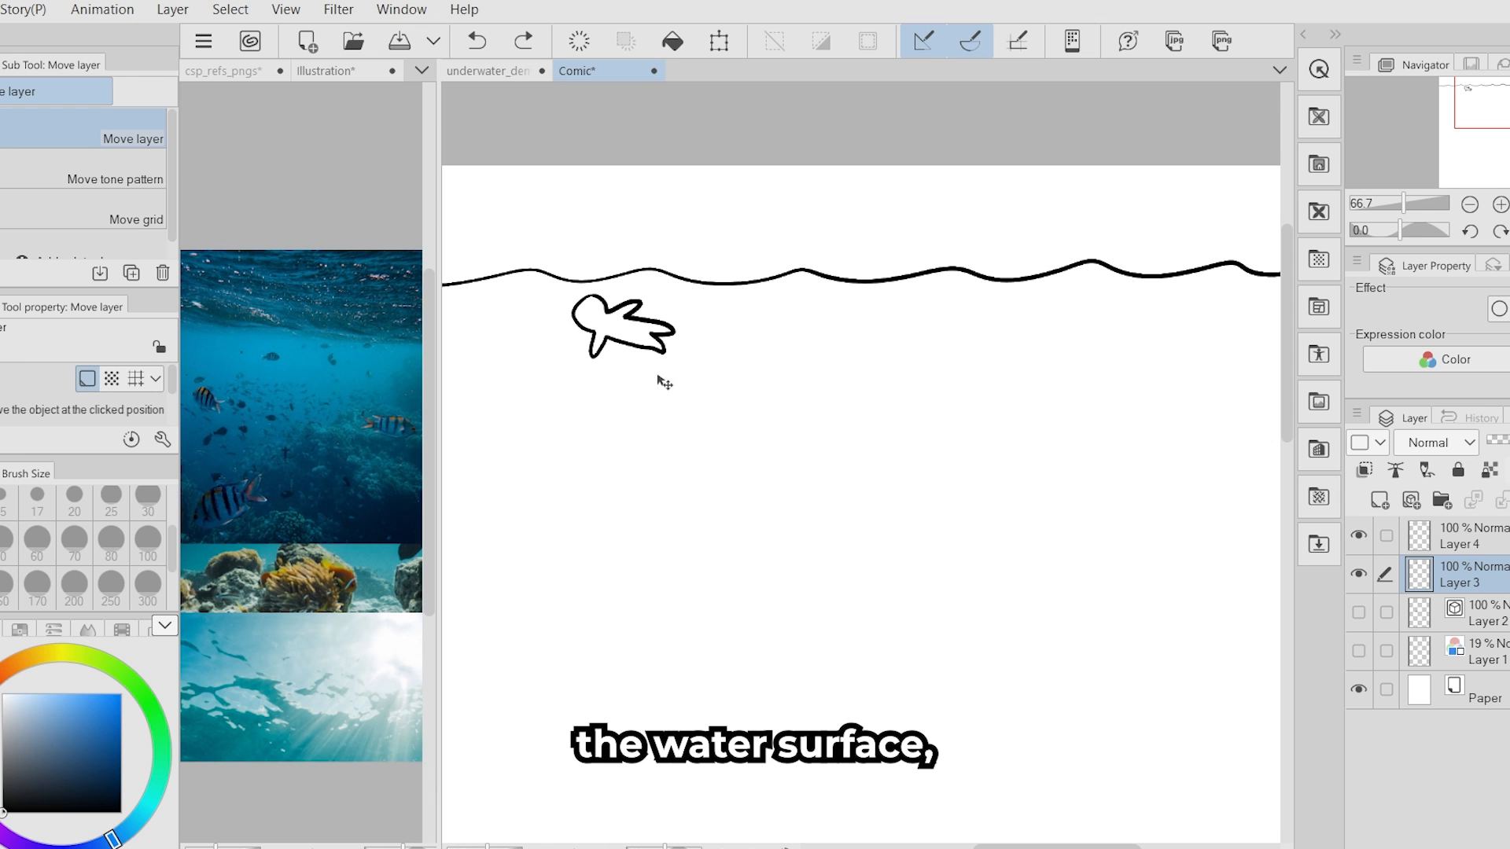
mouse_move(663, 381)
left_mouse_down()
mouse_move(667, 712)
mouse_move(652, 621)
mouse_move(657, 391)
mouse_move(643, 379)
left_mouse_up()
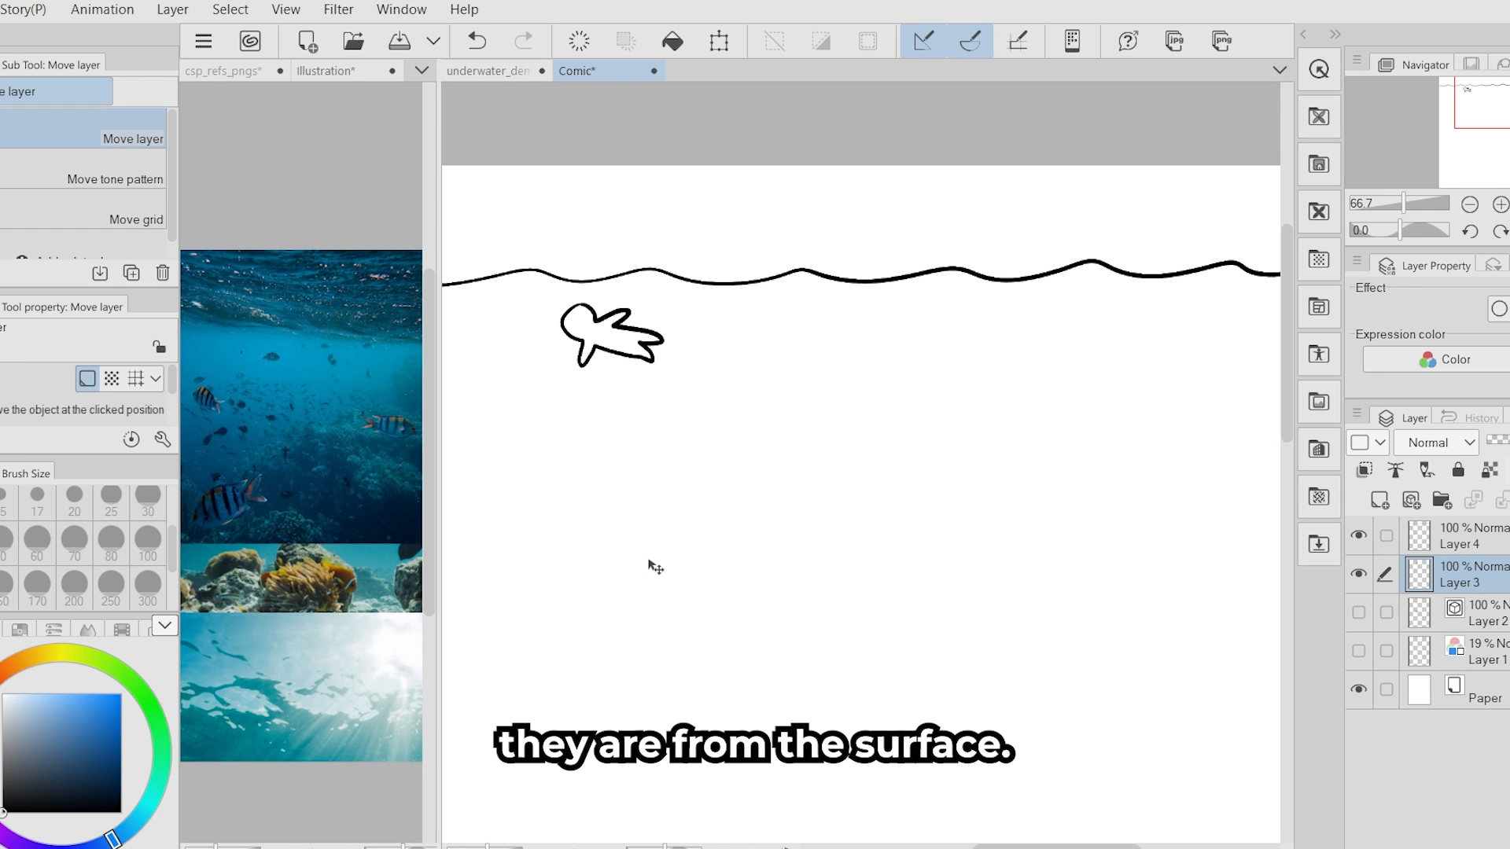
left_click_drag(670, 586, 673, 579)
key("p")
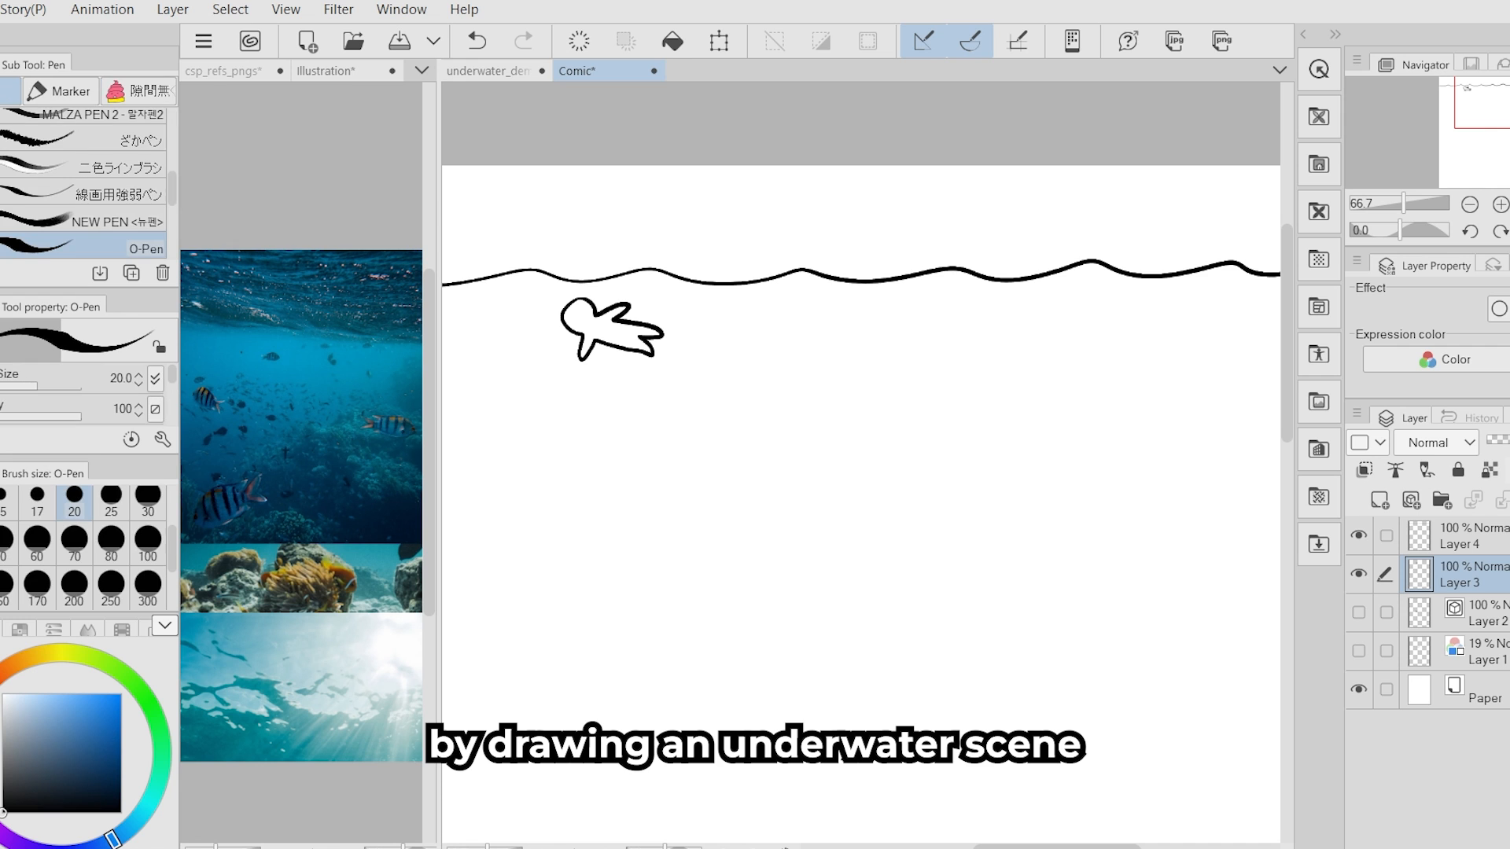
- Pick a water blue from the ocean reference photo, set the O-Pen size to 100 and fill the background in underwater_demo
left_click(497, 70)
left_click_drag(846, 644, 812, 629)
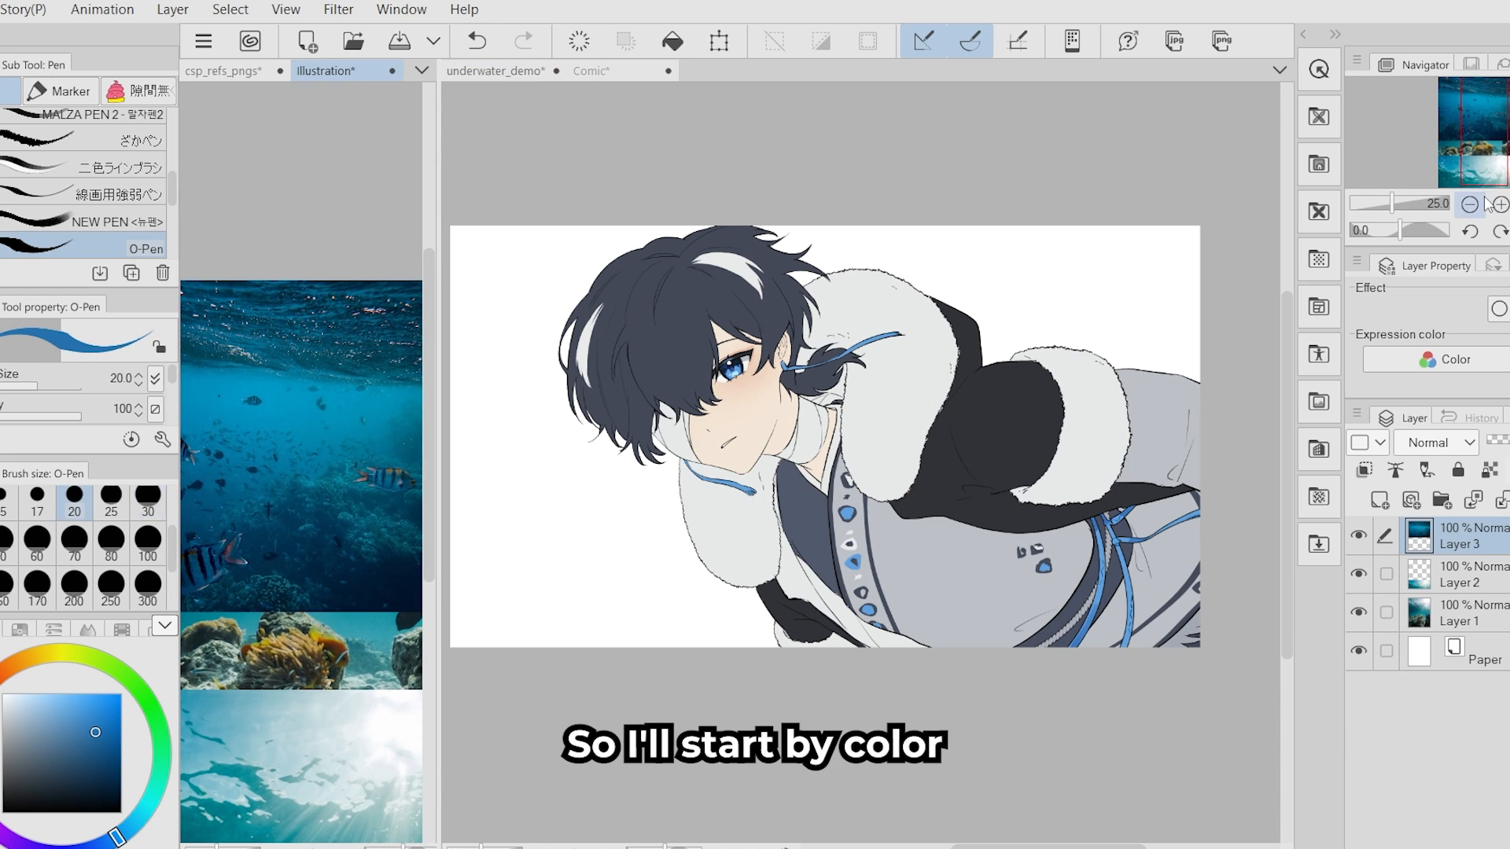
left_click(319, 405, "alt")
left_click(138, 552)
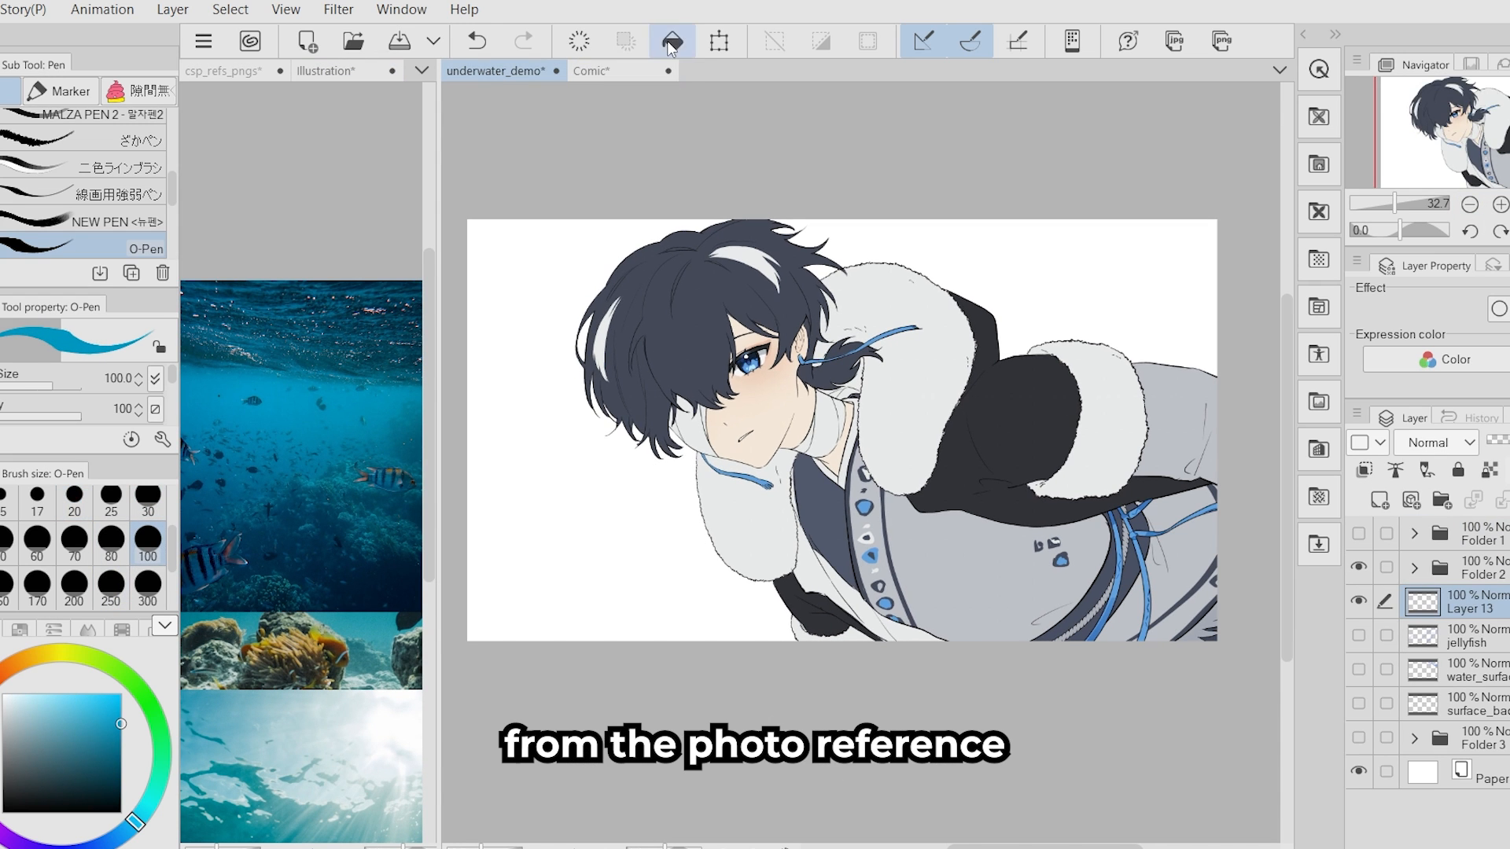
left_click(670, 42)
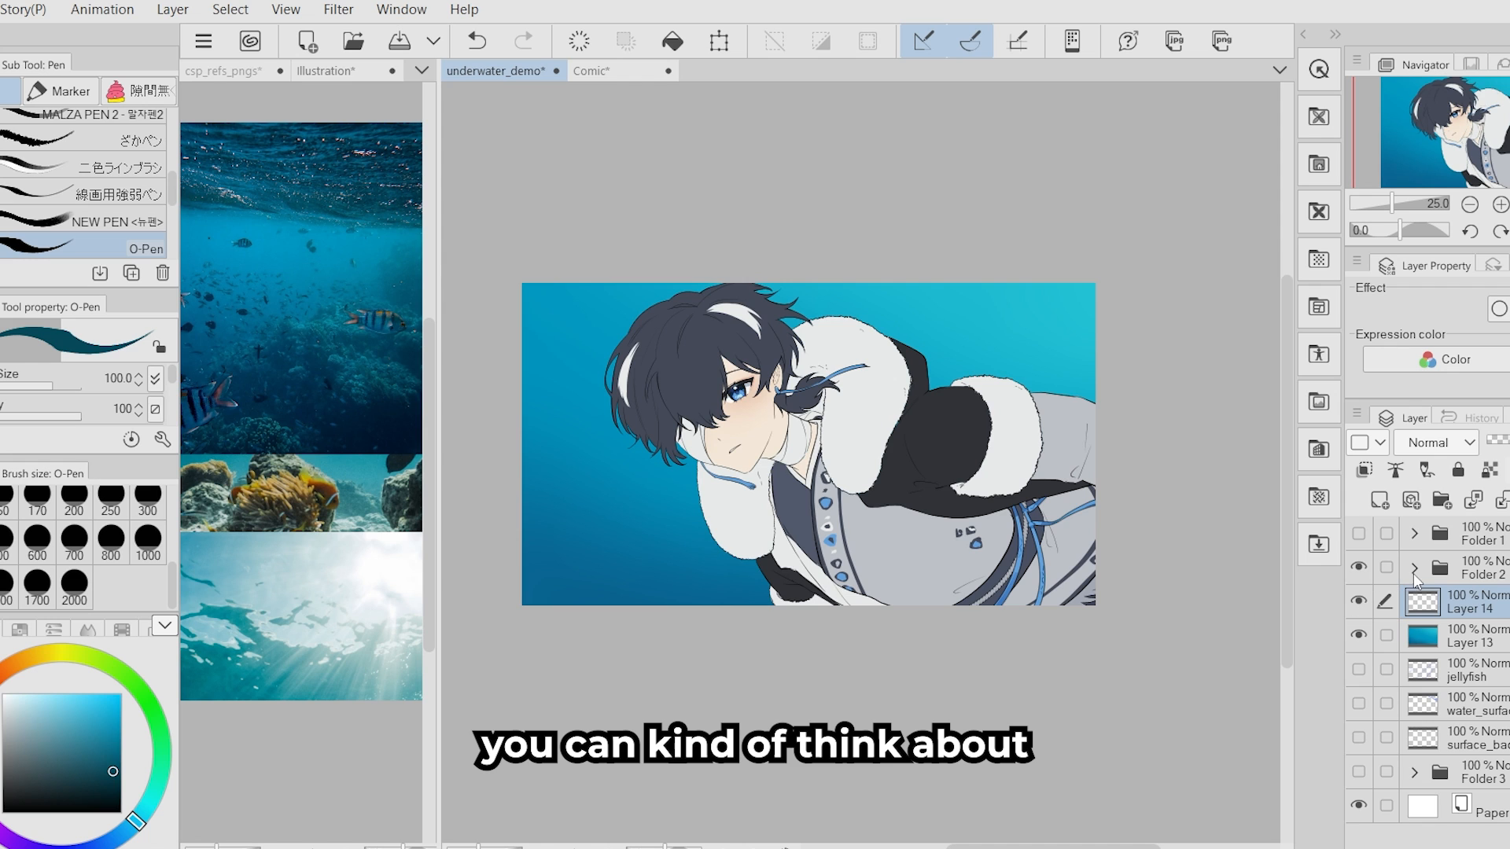
- Add a layer above the character folder and draw a dark teal curved line for the water surface across the upper-right background
left_click(1447, 574)
left_click(1379, 500)
left_click_drag(927, 516, 906, 516)
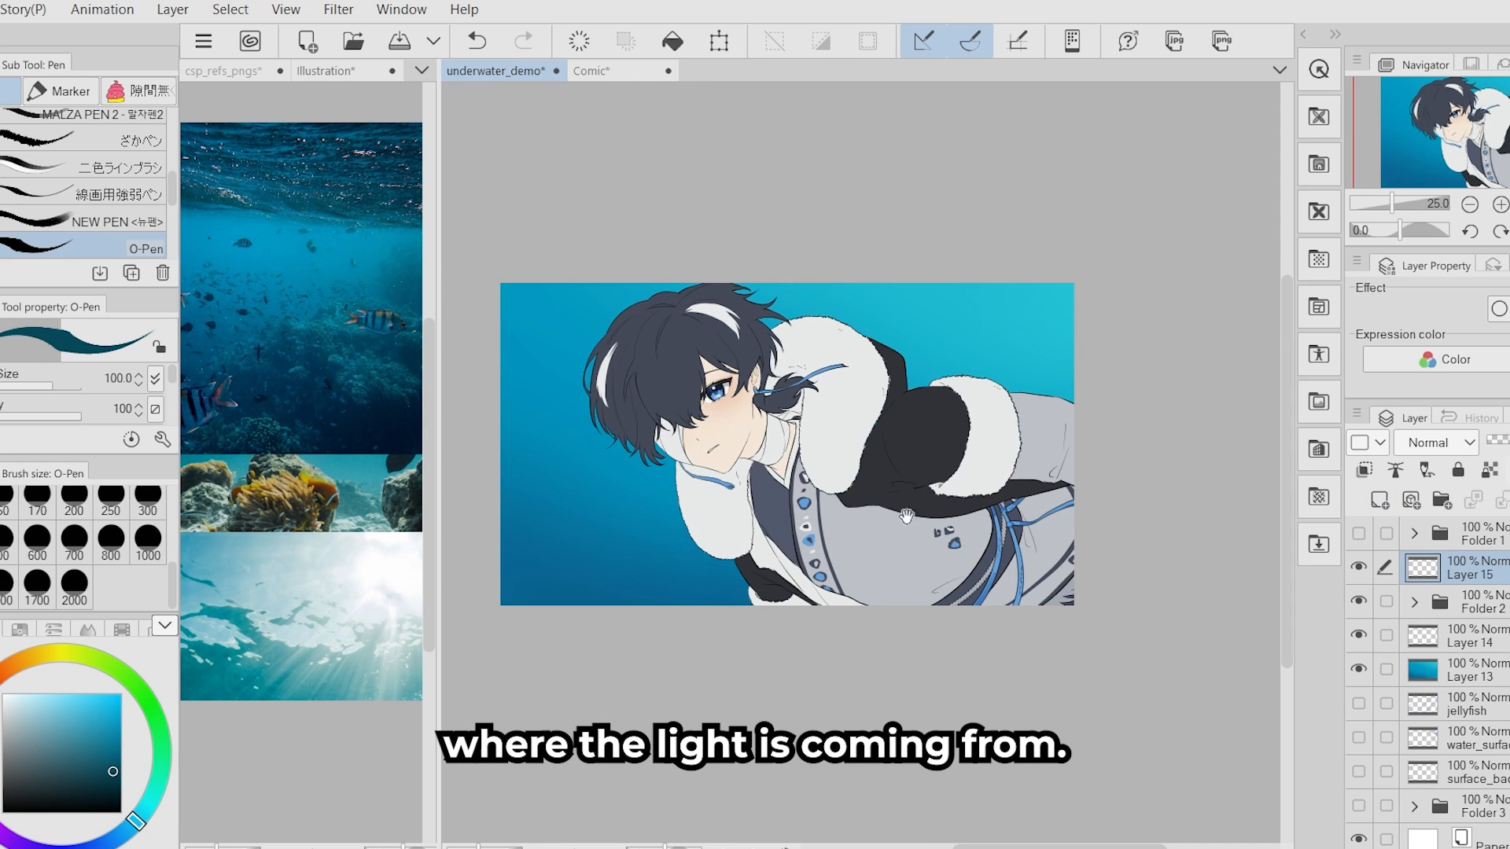
left_click_drag(1076, 358, 860, 289)
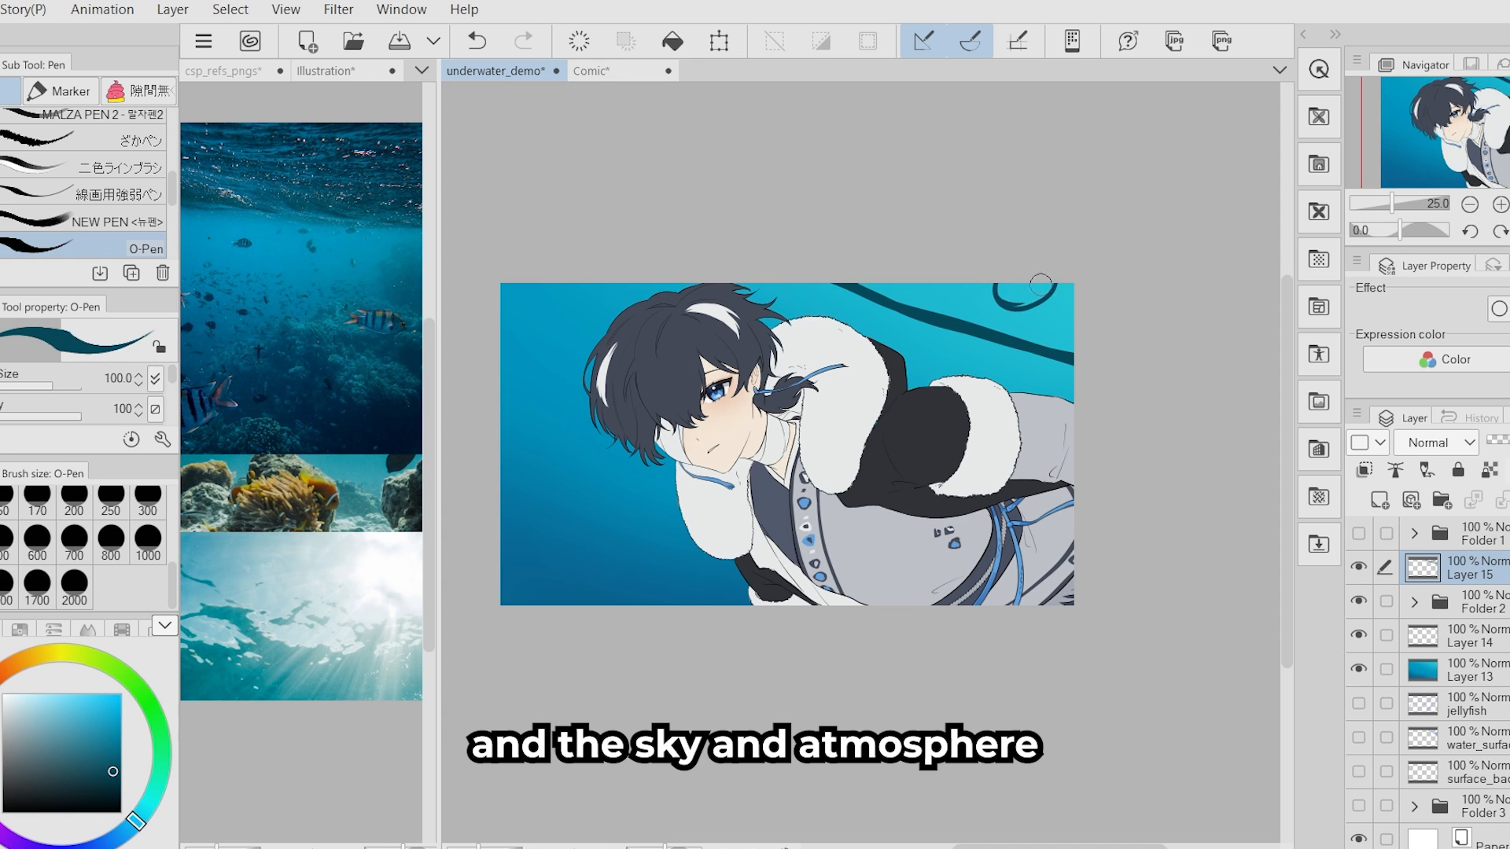
- Replace the dark light-source mark with a white arrow pointing down-left from the canvas's upper-right corner to indicate the light direction
mouse_move(1028, 283)
left_mouse_down()
mouse_move(994, 324)
mouse_move(975, 324)
mouse_move(965, 361)
mouse_move(1001, 317)
mouse_move(974, 356)
mouse_move(1020, 333)
left_mouse_up()
key("ctrl+z")
key("ctrl+z")
key("x")
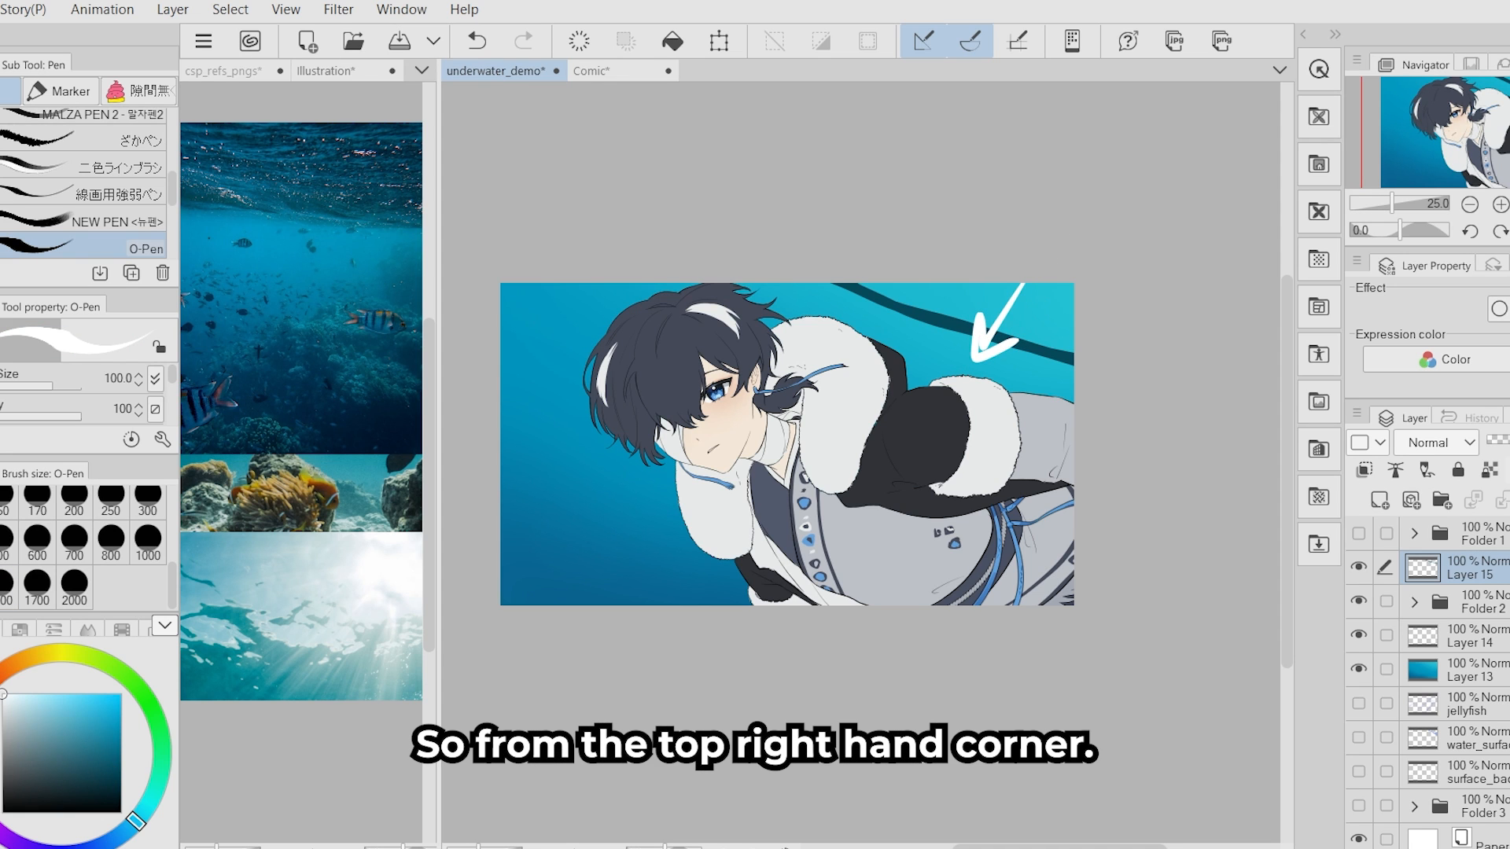
- Sketch a camera view below the swimmer in the Comic diagram: a figure inside a rectangular frame with a receding water surface plane overhead
scroll(786, 444, "up", 2)
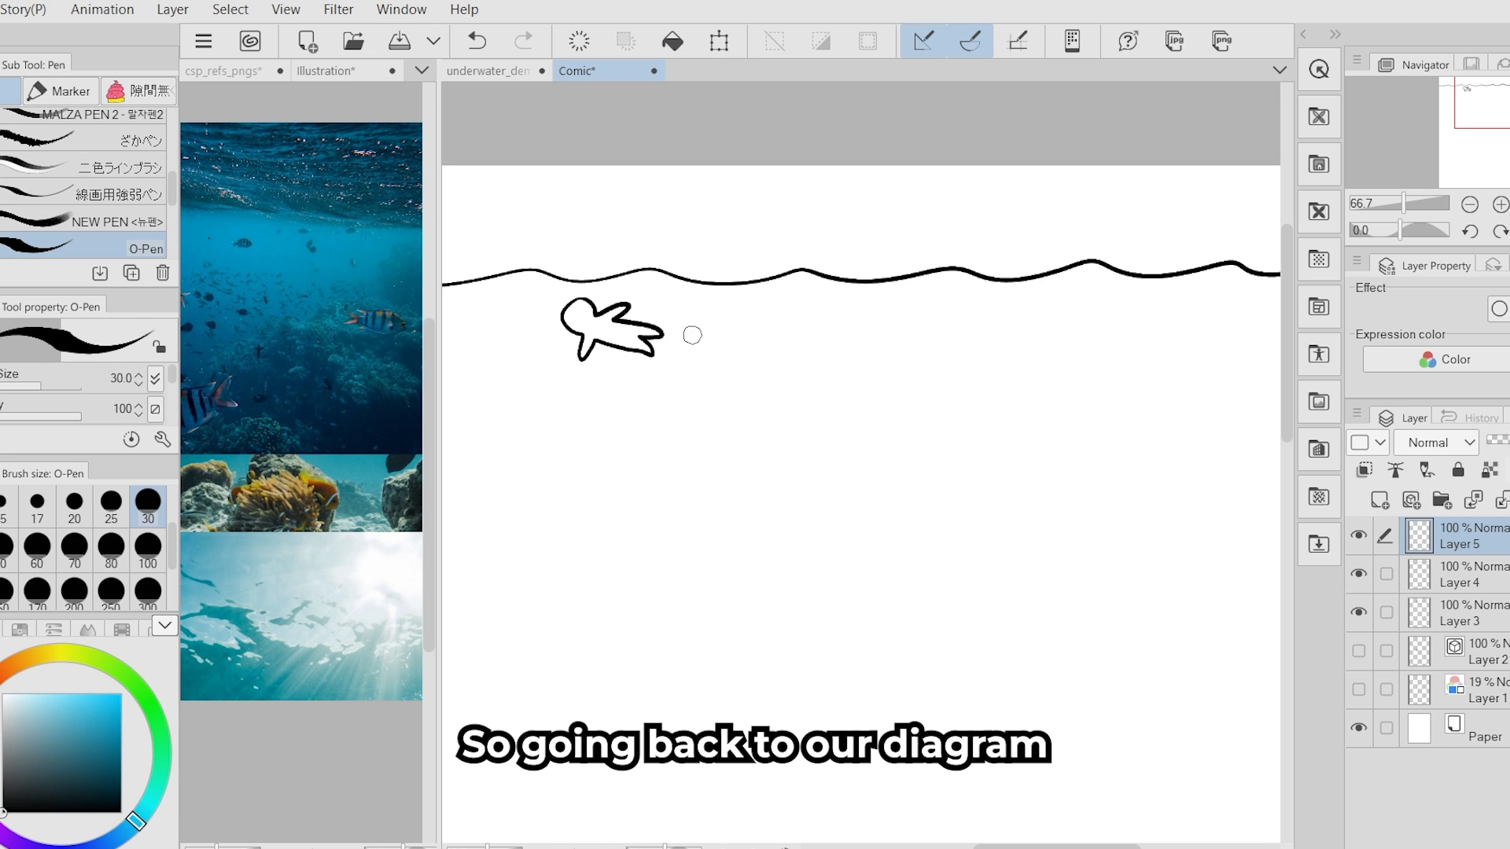
mouse_move(685, 302)
left_mouse_down()
mouse_move(653, 240)
mouse_move(561, 239)
left_mouse_up()
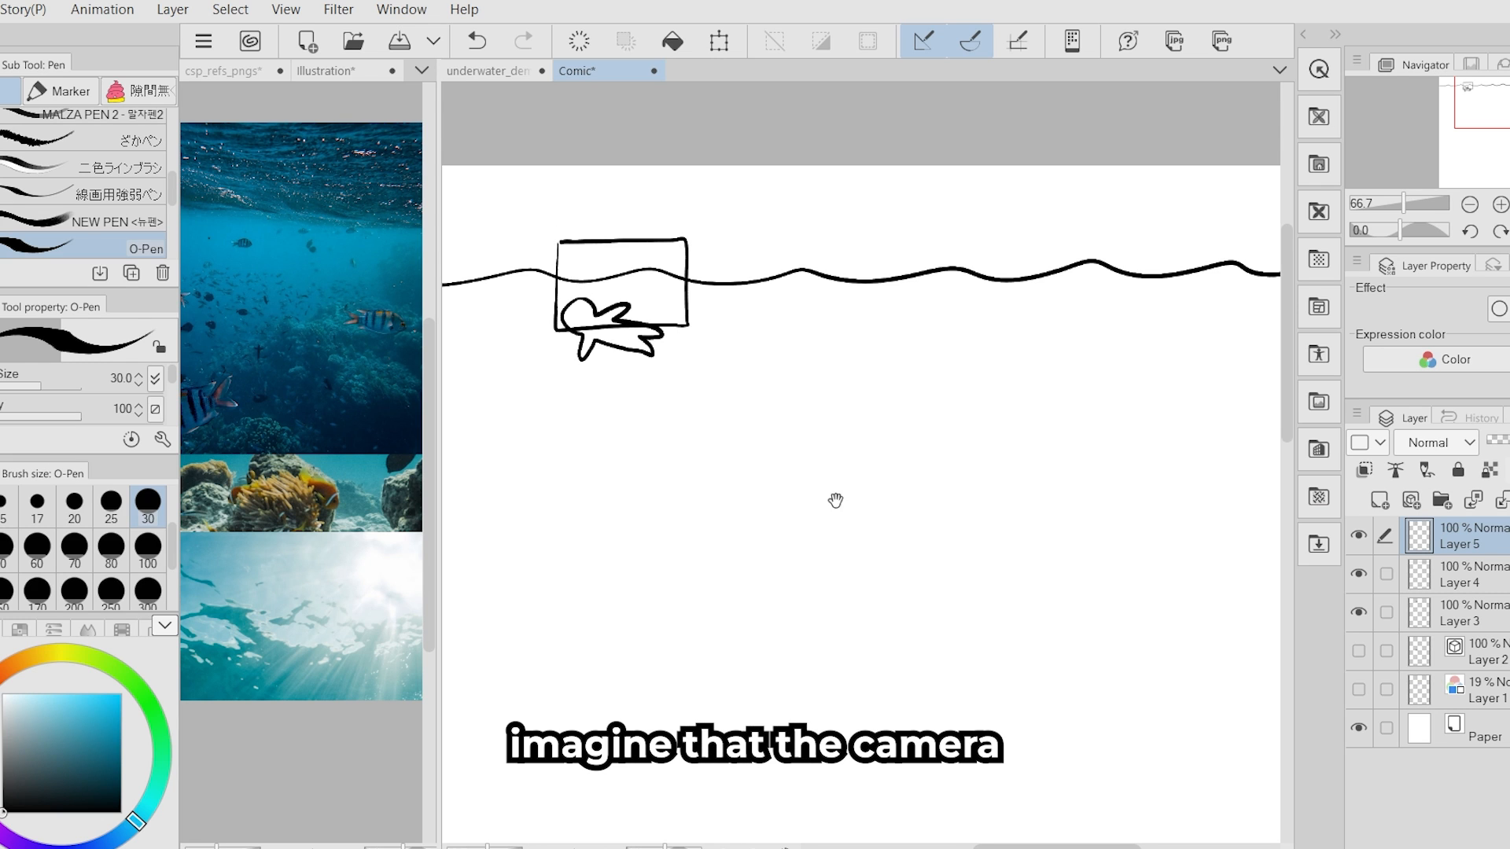
key("ctrl+z")
mouse_move(836, 501)
left_mouse_down()
mouse_move(797, 479)
mouse_move(782, 559)
left_mouse_up()
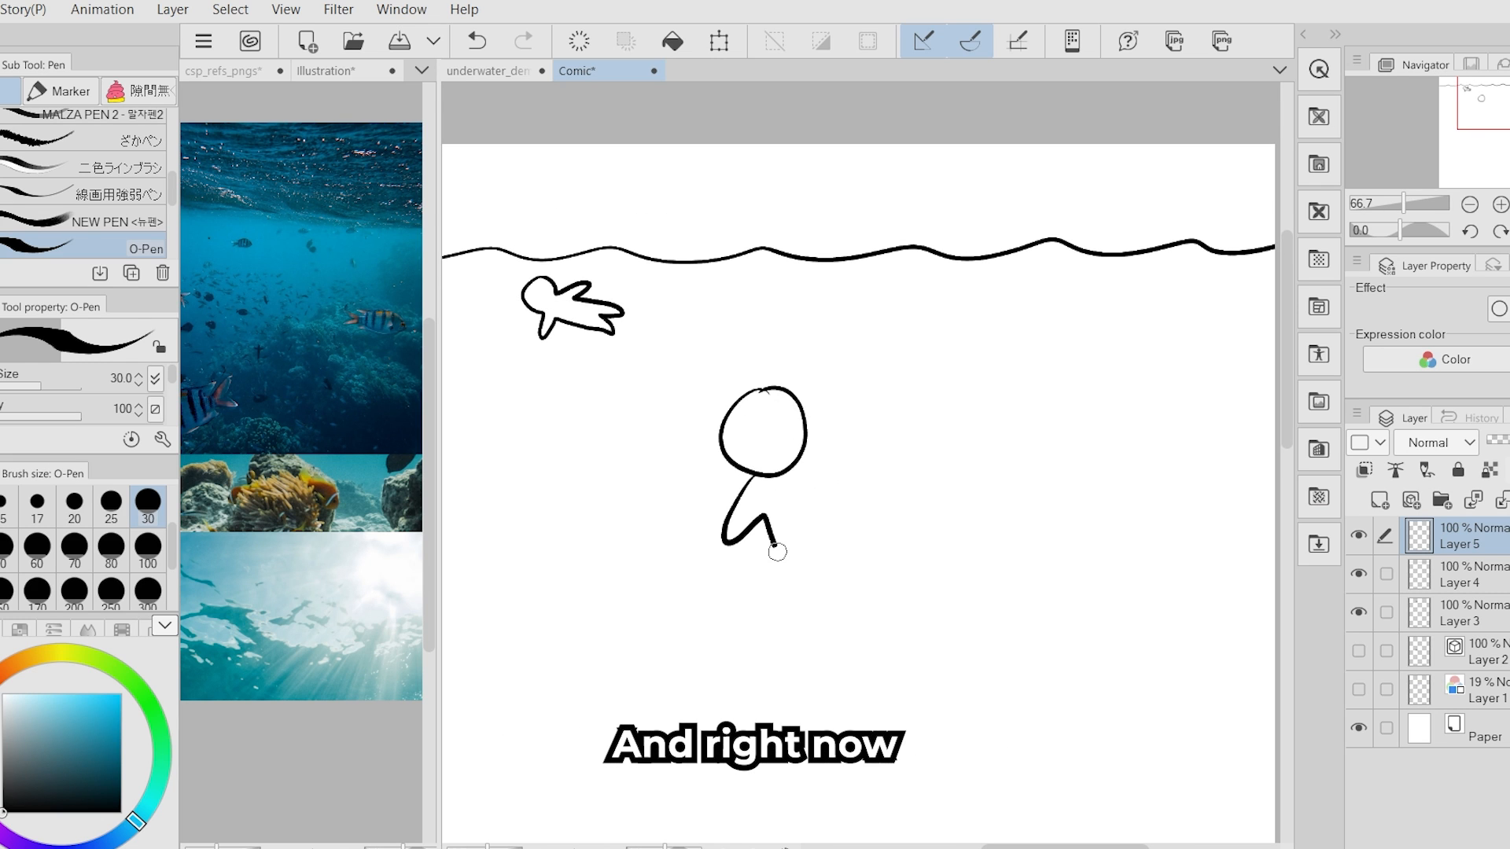
mouse_move(667, 354)
left_mouse_down()
mouse_move(660, 567)
mouse_move(1087, 506)
mouse_move(1085, 543)
left_mouse_up()
left_click_drag(637, 573, 1030, 591)
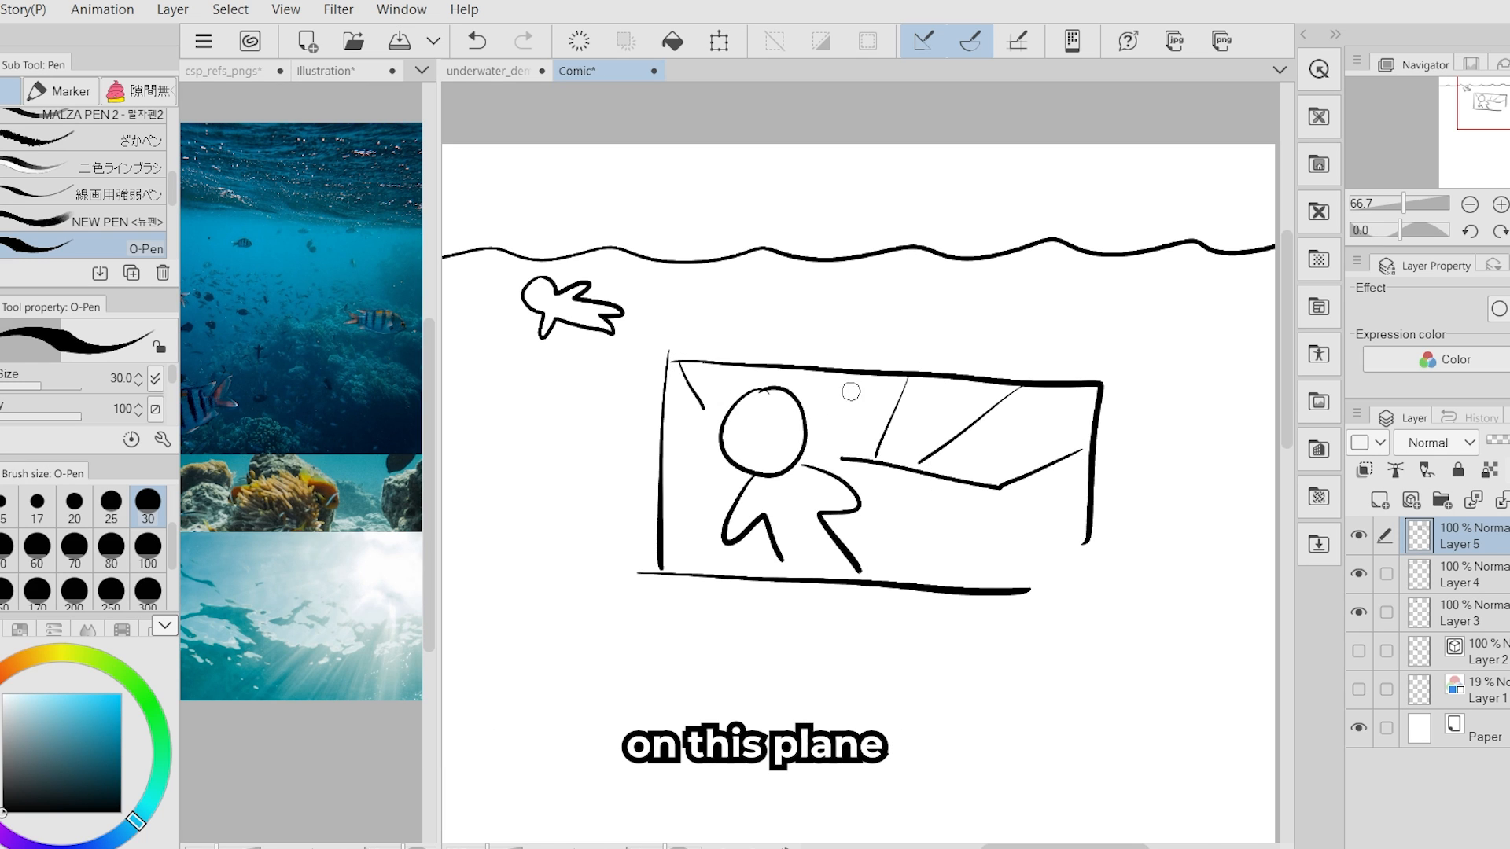
left_click_drag(649, 384, 695, 430)
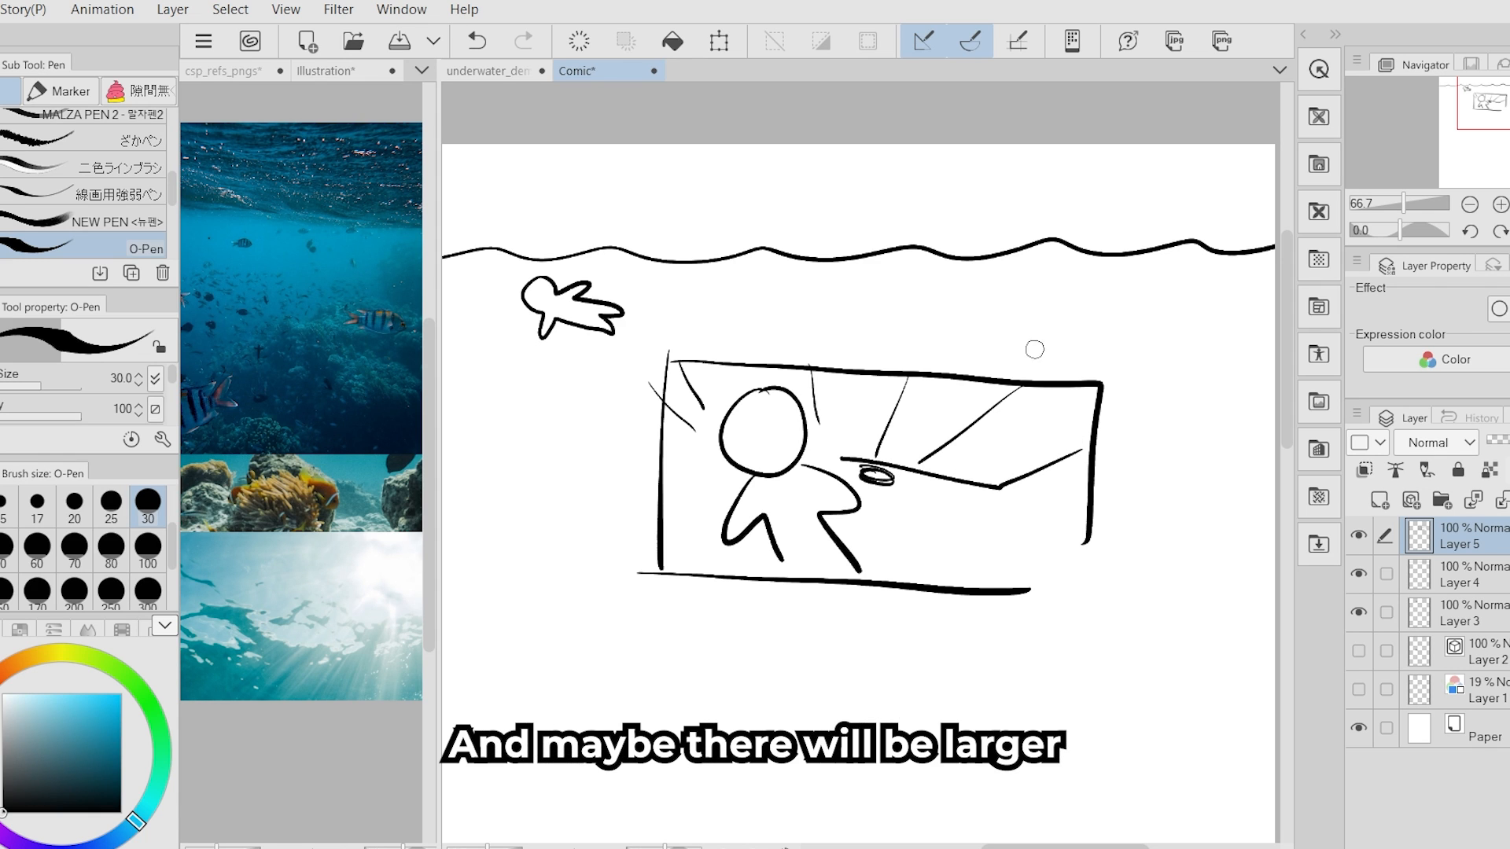
left_click_drag(1018, 438, 1088, 436)
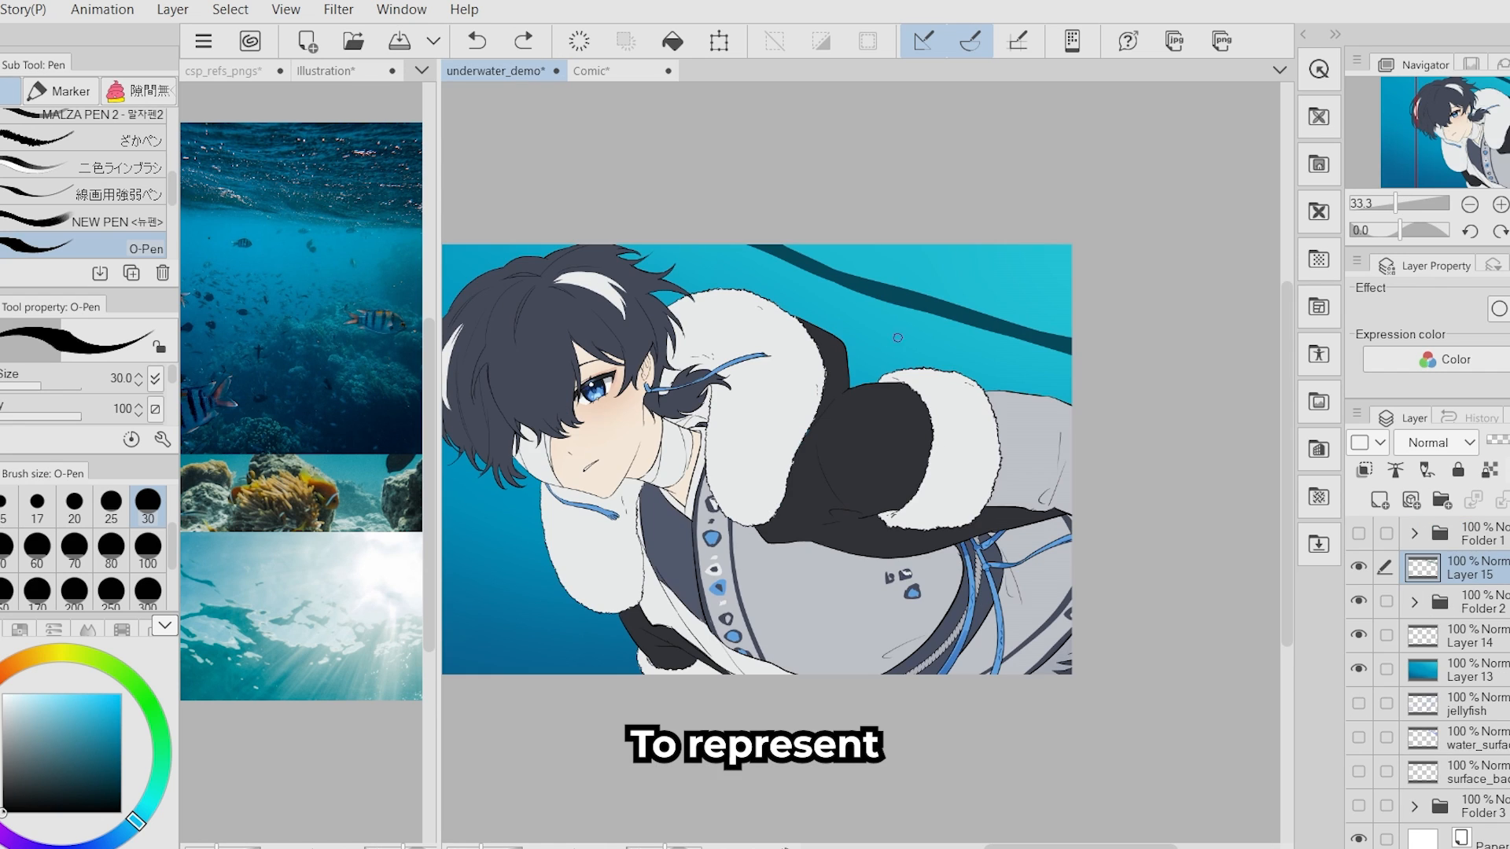
- Pick a deep teal from the ocean reference photo and paint blended ripples along the water surface in underwater_demo with the ぼかし塗り brush
left_click(399, 493)
left_click_drag(210, 291, 308, 367)
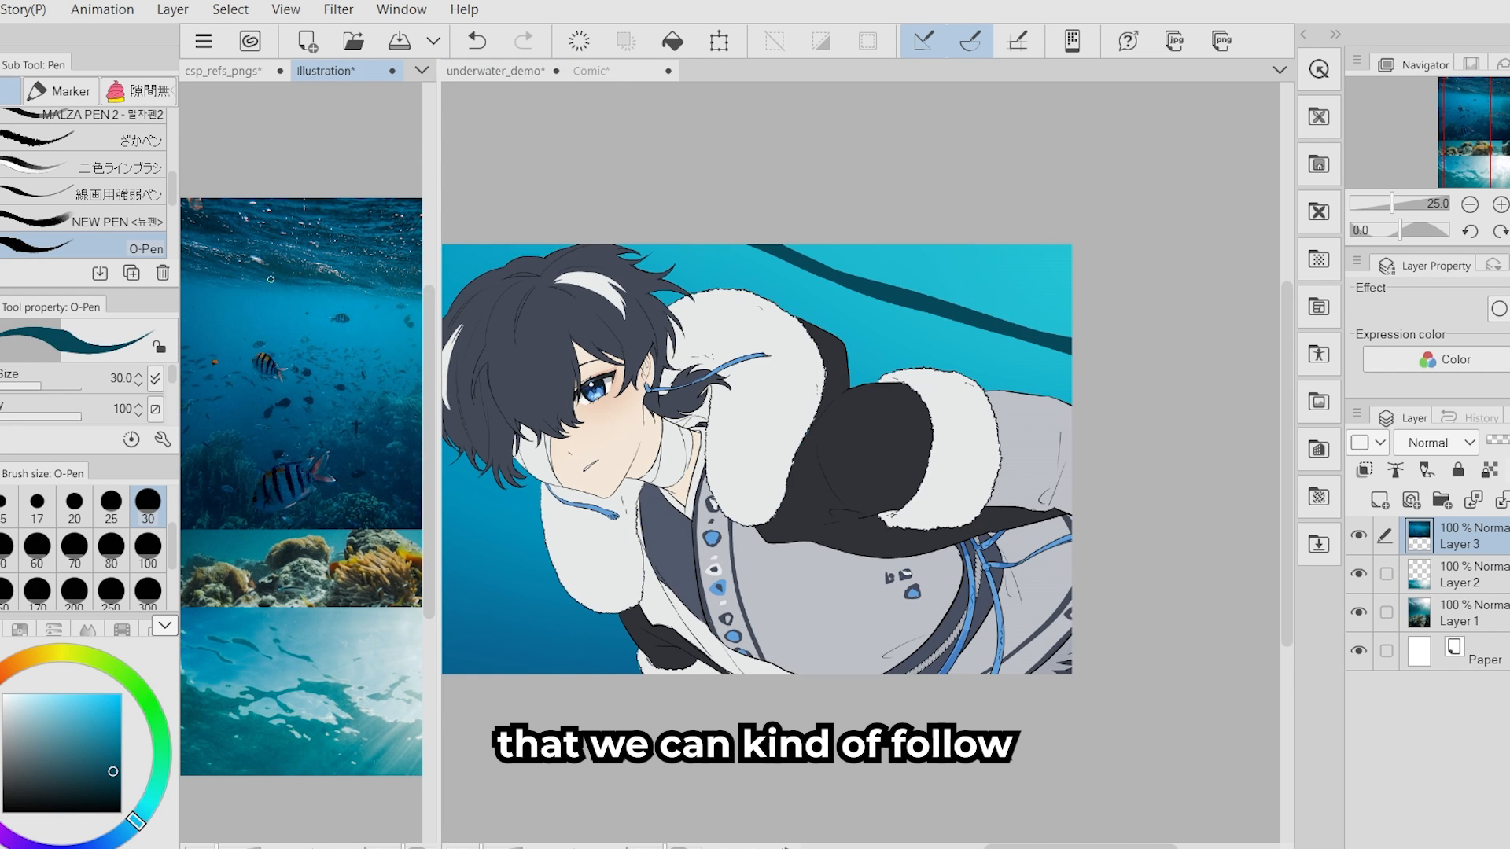
left_click(901, 422)
key("b")
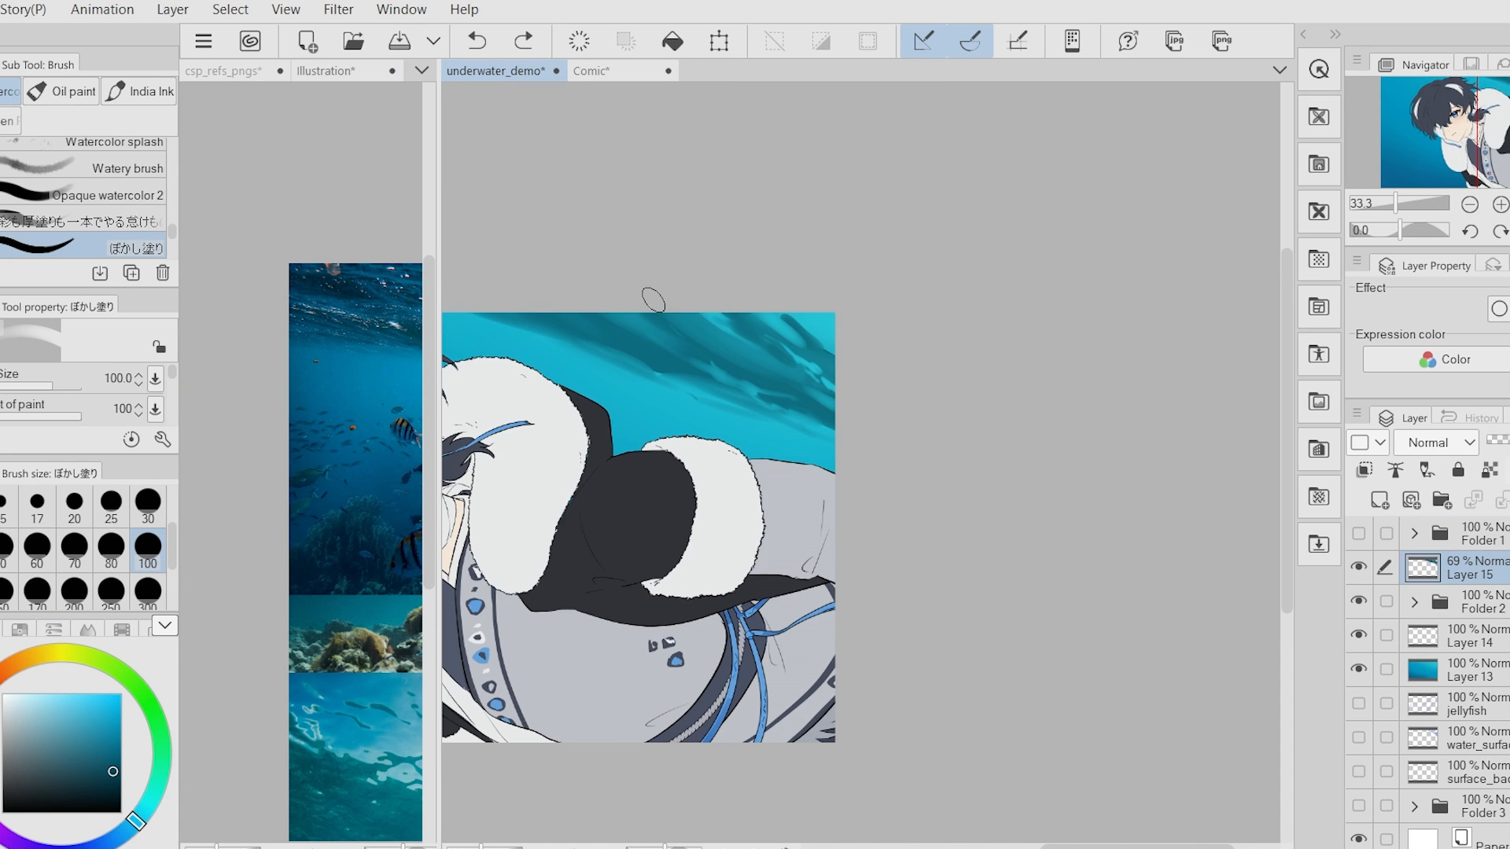
mouse_move(653, 299)
left_mouse_down()
mouse_move(720, 344)
mouse_move(919, 410)
left_mouse_up()
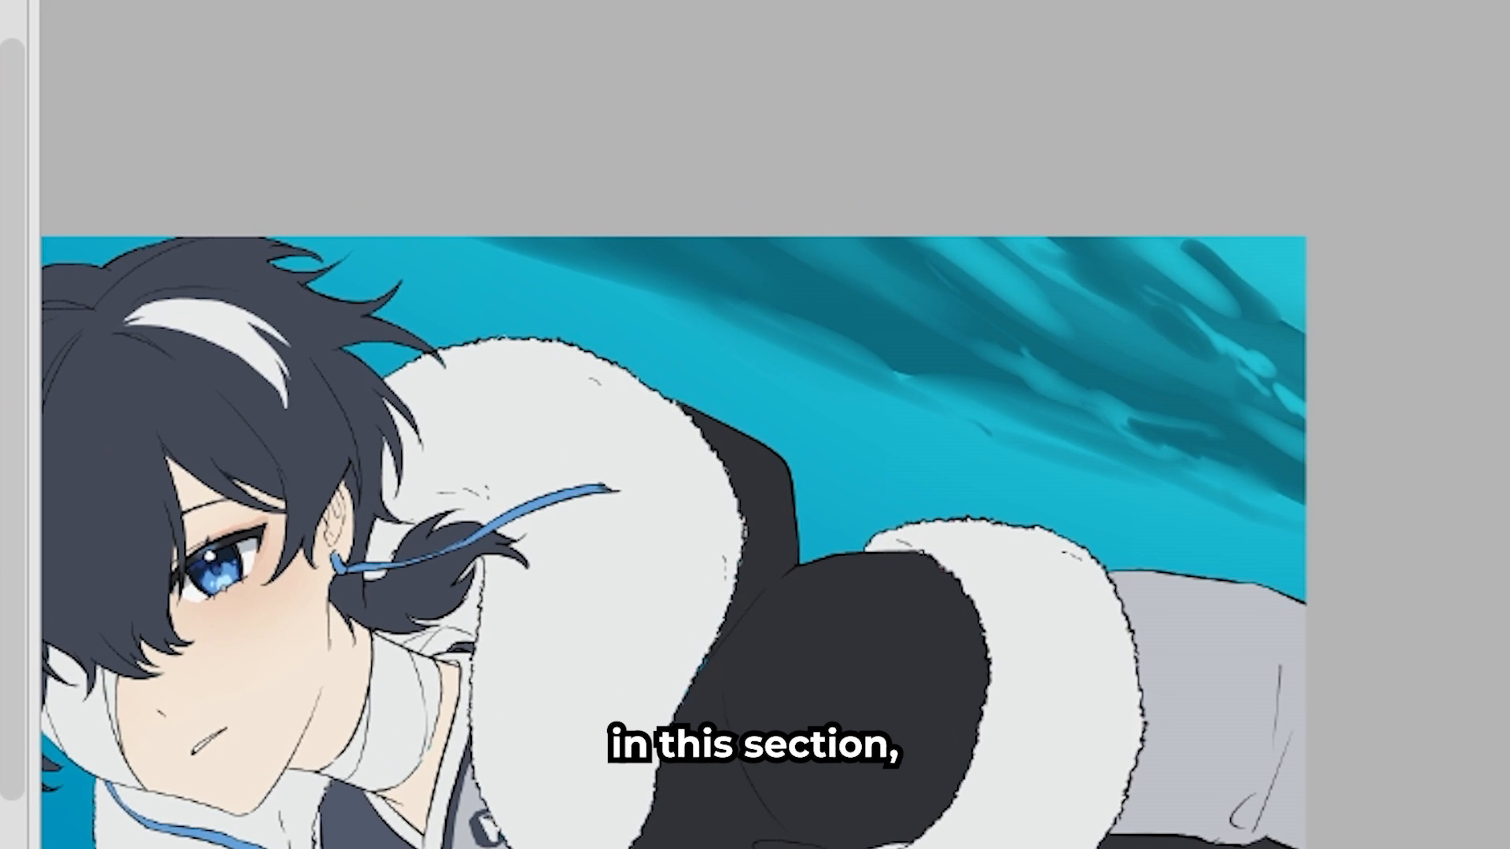
- Mark the nearby waves and circle the distant waves on the water surface, undoing each annotation
mouse_move(1028, 236)
left_mouse_down()
mouse_move(1335, 290)
mouse_move(1299, 414)
left_mouse_up()
key("ctrl+z")
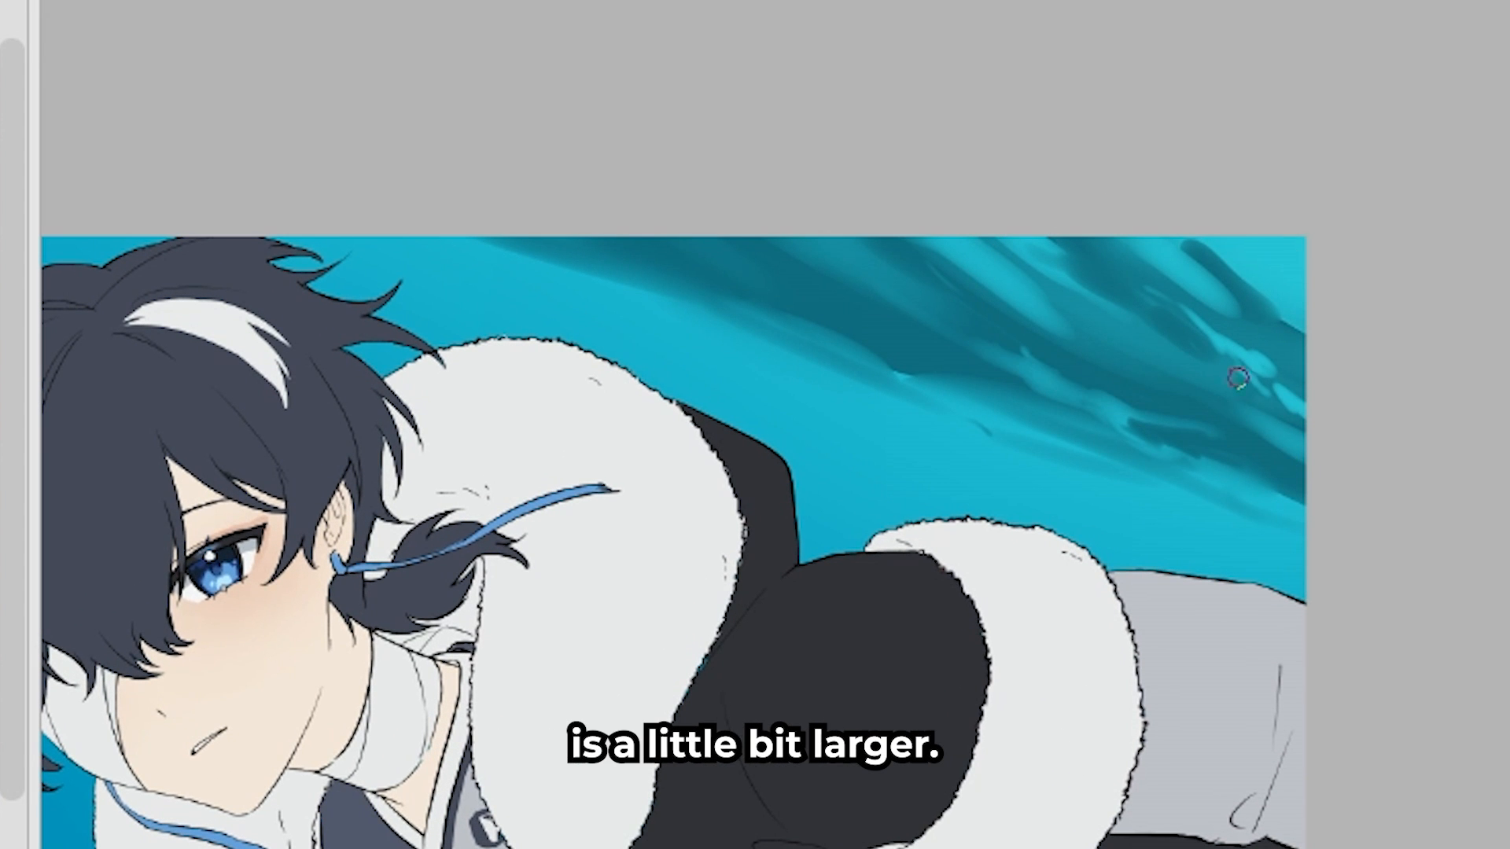
mouse_move(1081, 366)
left_mouse_down()
mouse_move(769, 424)
mouse_move(1163, 480)
mouse_move(1057, 350)
left_mouse_up()
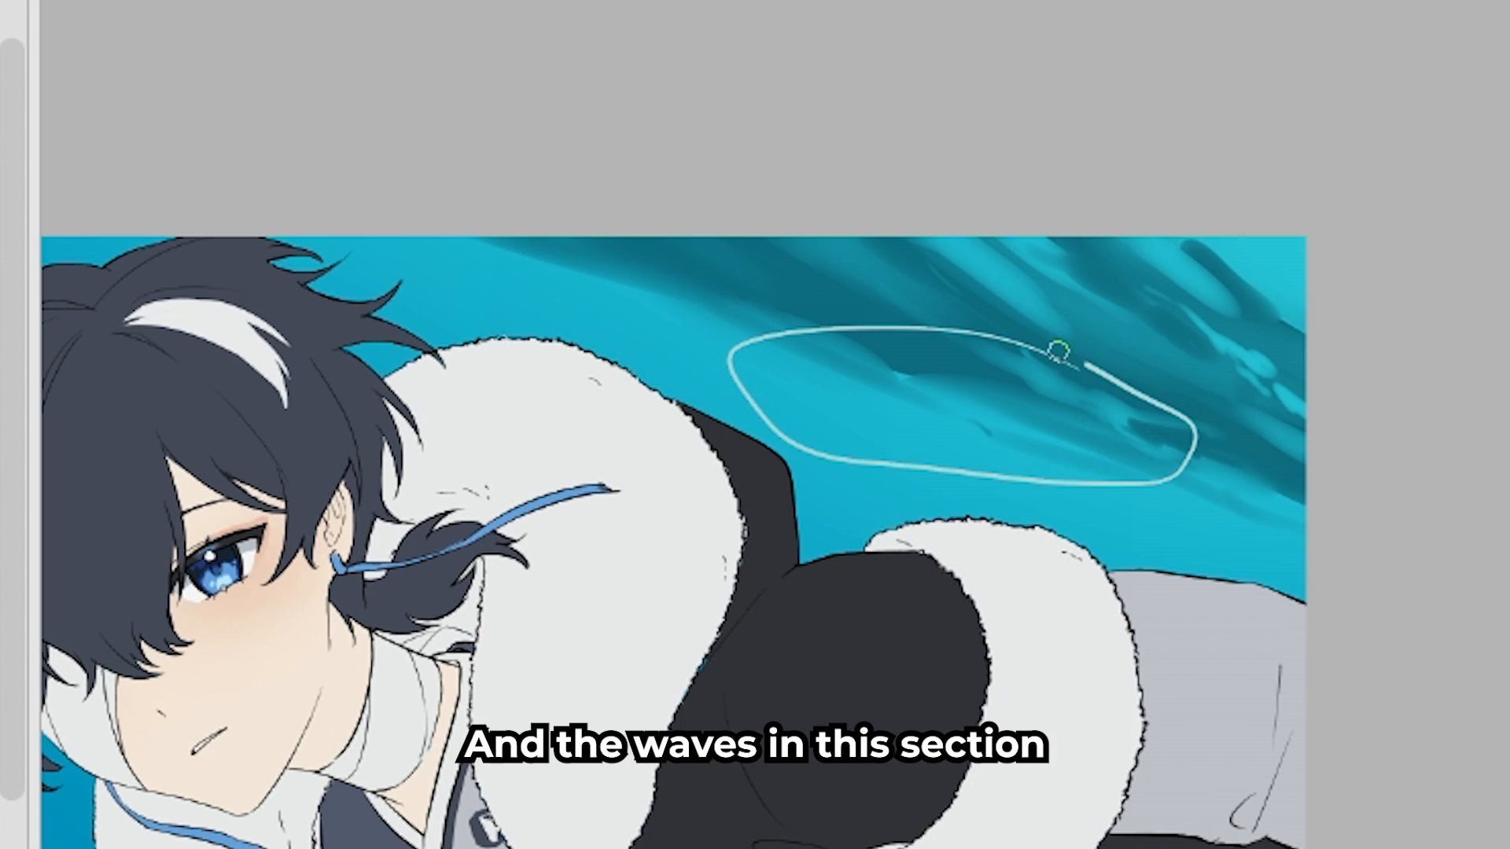
key("ctrl+z")
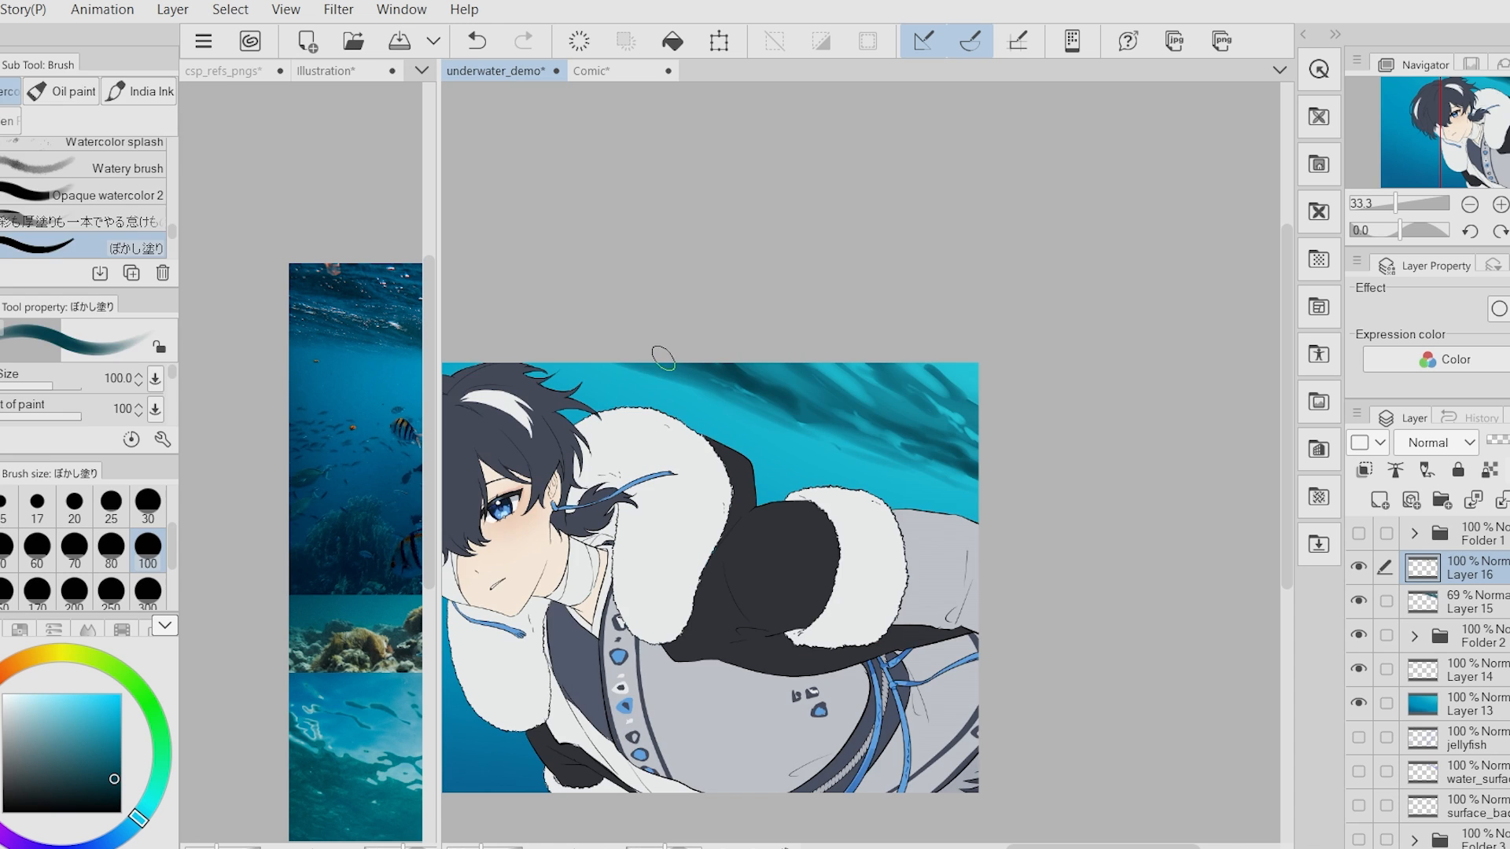
- Dot small white bubbles across the water surface with the O-Pen at size 100
key("b")
left_click(1470, 601)
left_click(1490, 471)
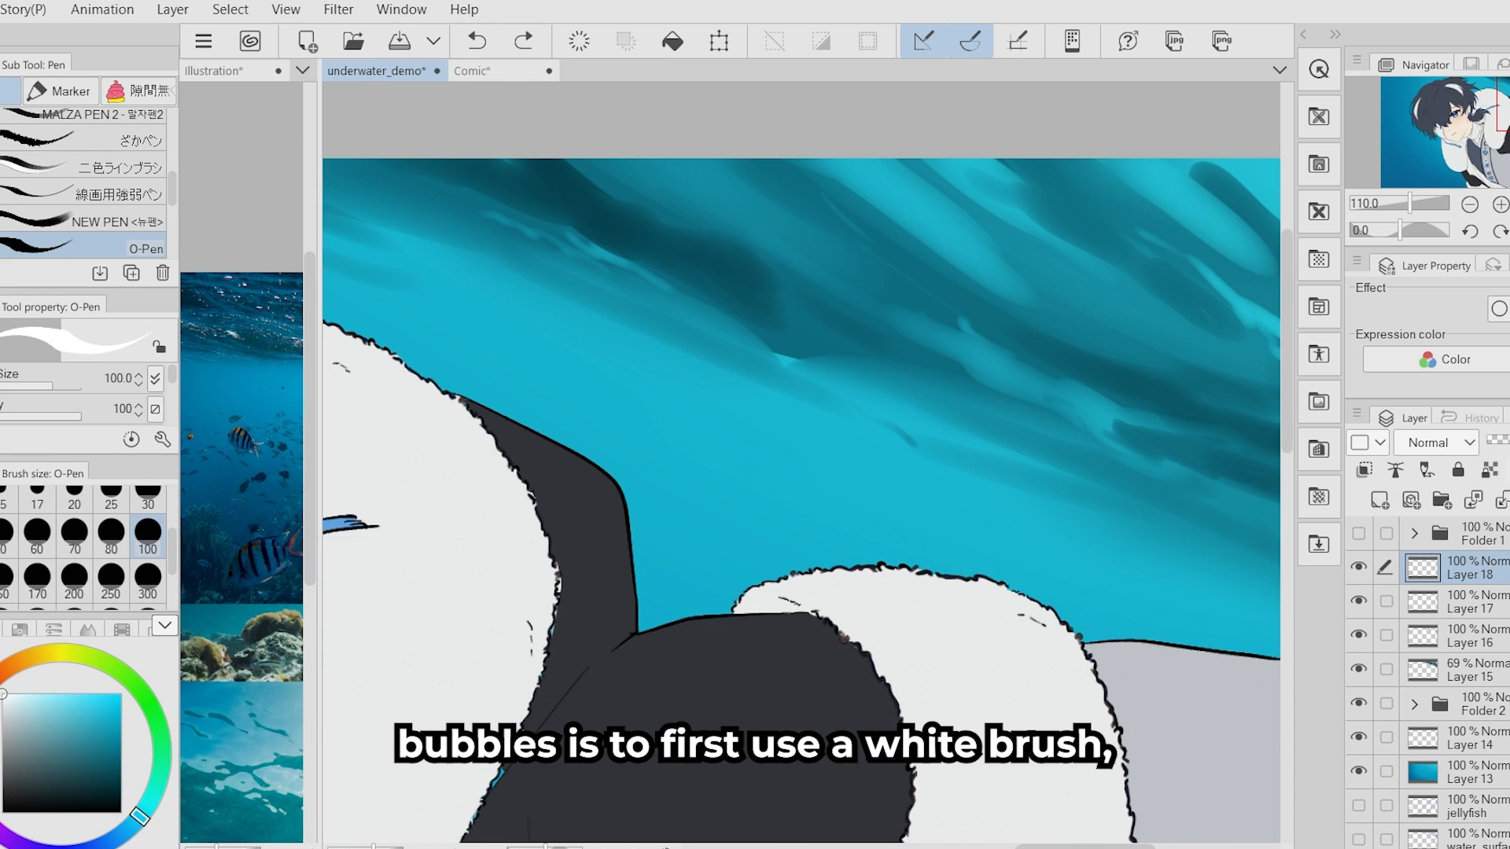
left_click(1051, 437)
left_click(769, 450)
left_click_drag(1034, 522, 780, 446)
left_click(1013, 499)
left_click(1011, 507)
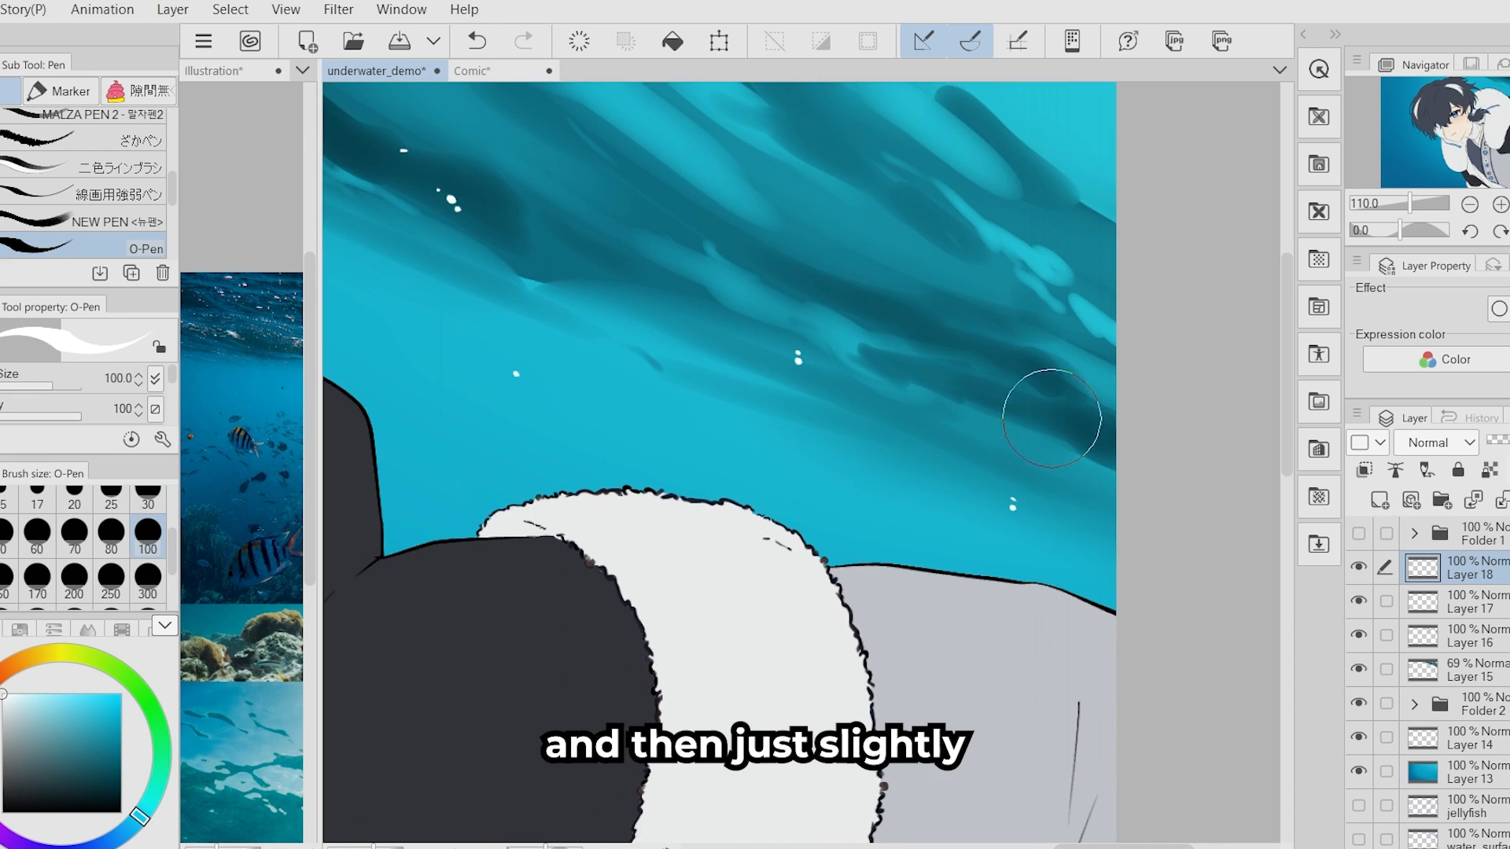
left_click(989, 303)
left_click_drag(941, 248, 951, 272)
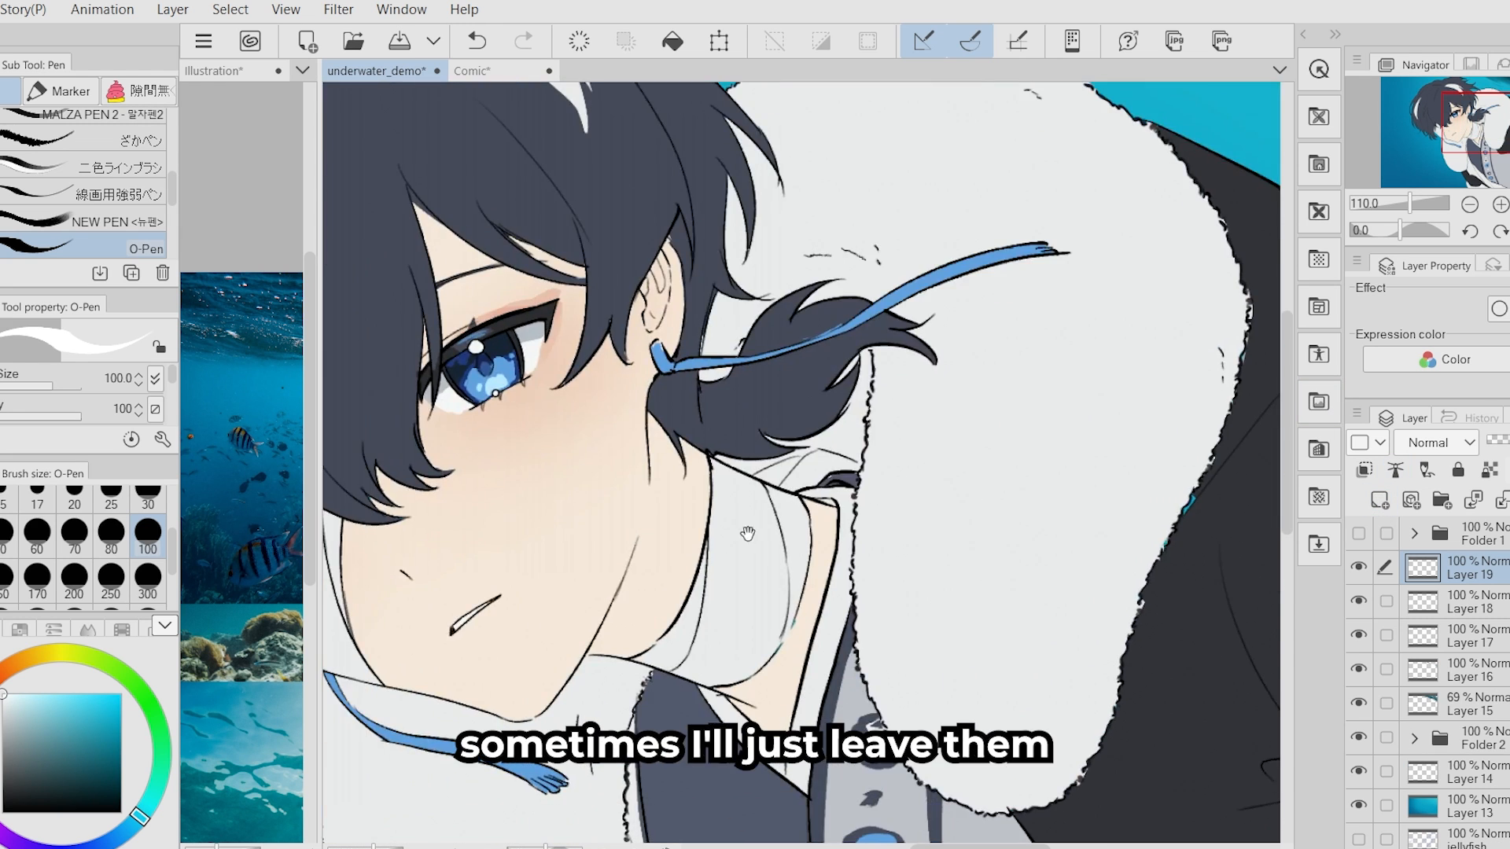
- Paint a larger white bubble above the fur collar and erase its centre using the Soft airbrush at size 30
left_click_drag(748, 534, 490, 839)
mouse_move(839, 302)
left_mouse_down()
mouse_move(844, 321)
mouse_move(662, 291)
left_mouse_up()
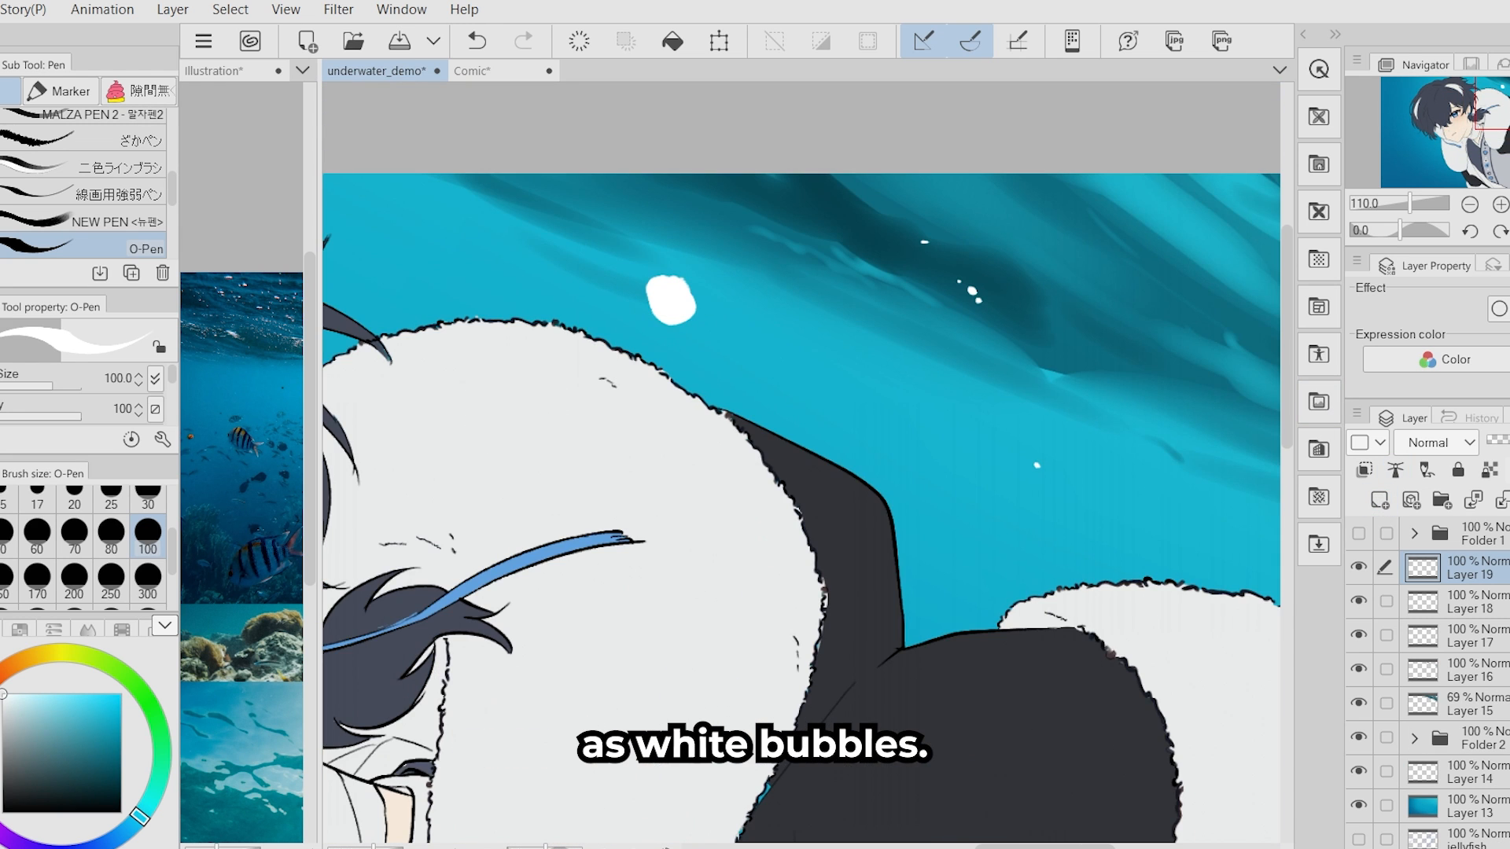
key("b")
left_click(148, 497)
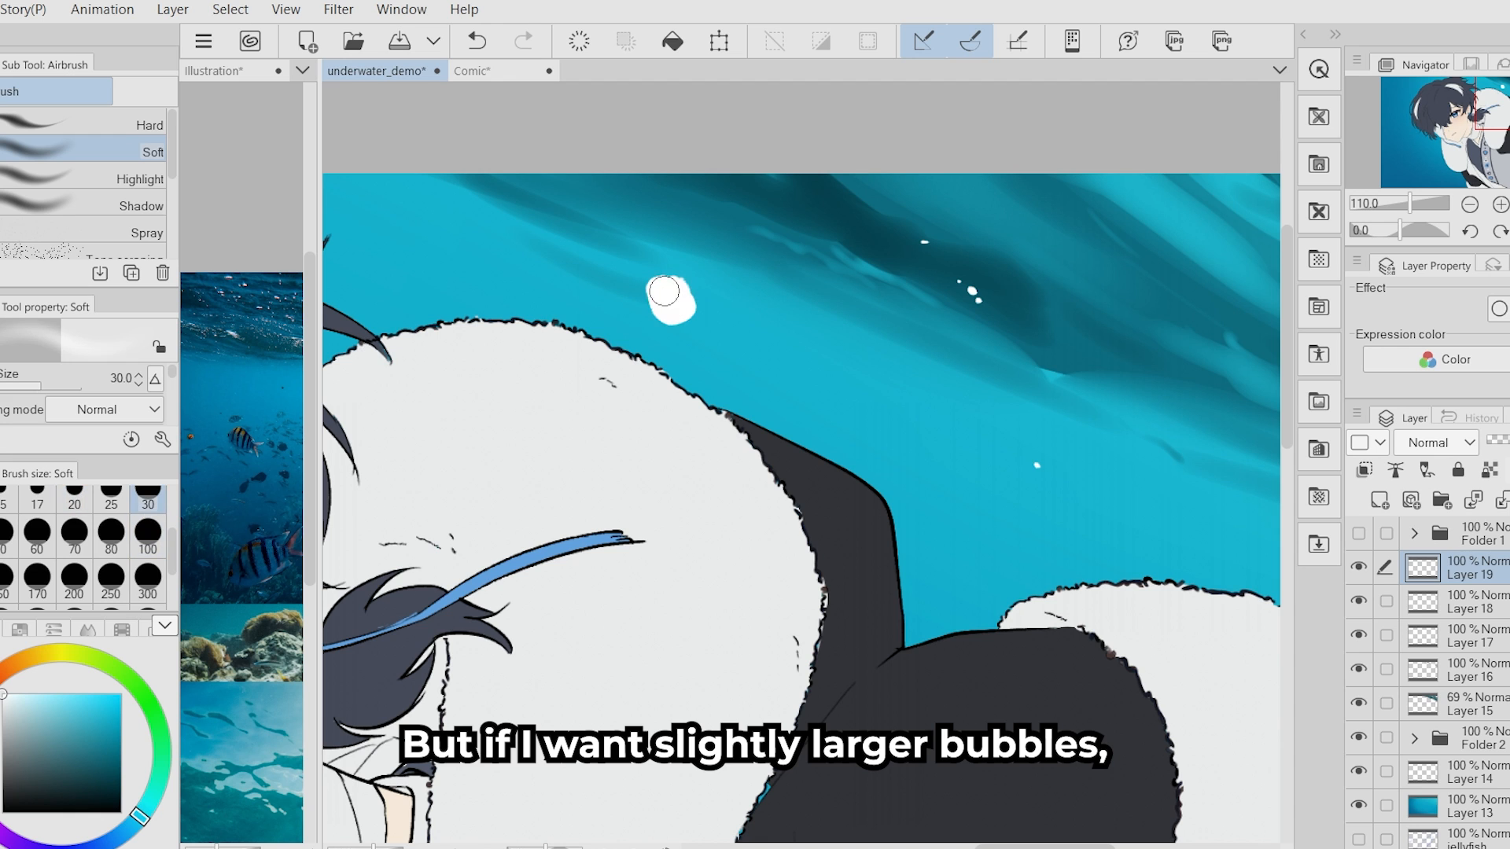
left_click_drag(673, 295, 665, 286)
- Detail the large bubble's rim with contrasting dark shapes and white highlights using the O-Pen at size 100
key("p")
left_click(24, 778)
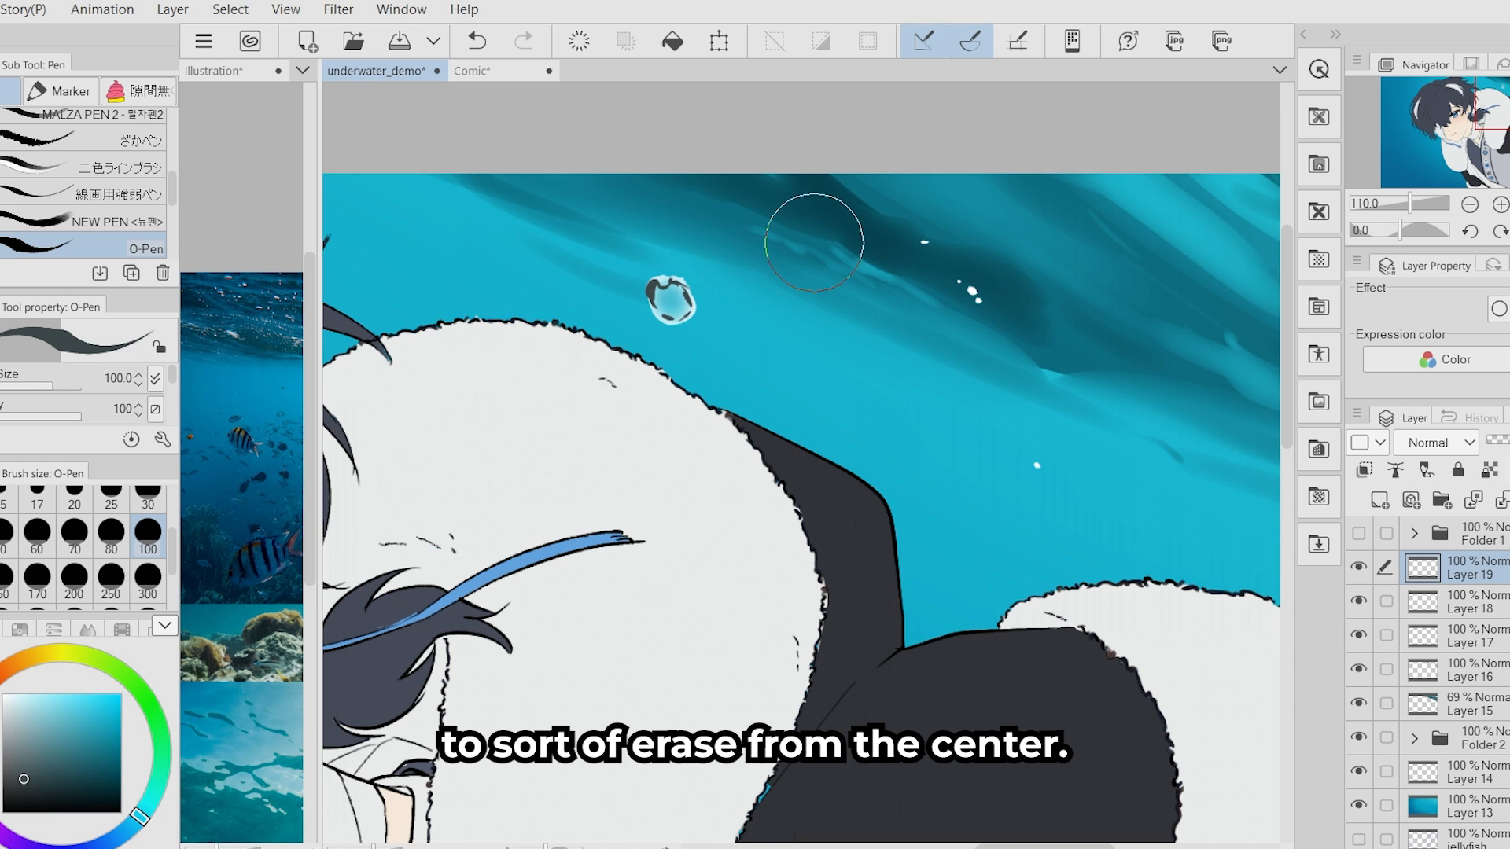
left_click(4, 694)
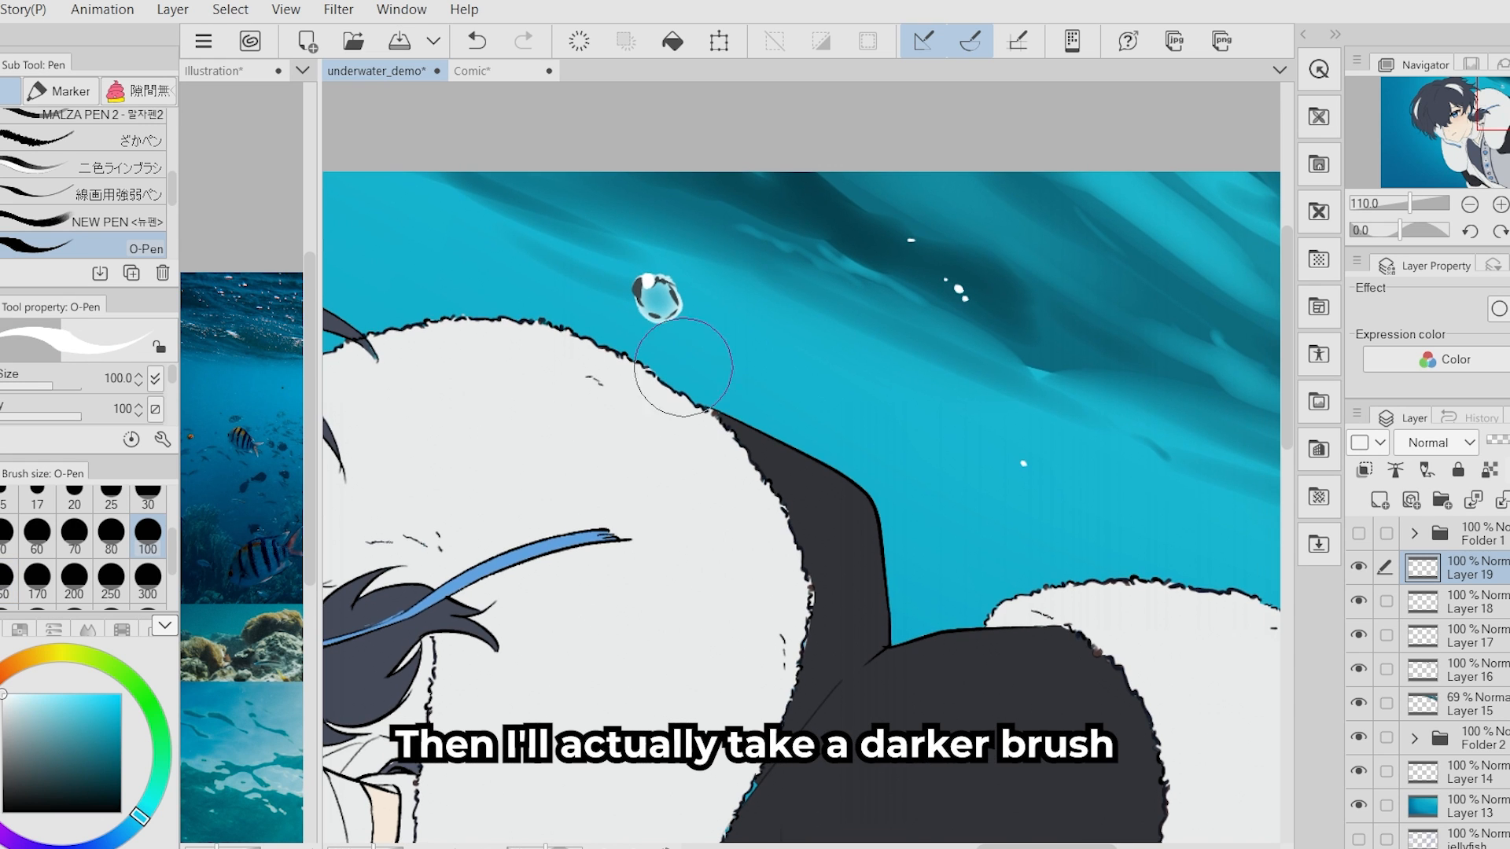
left_click_drag(661, 320, 674, 315)
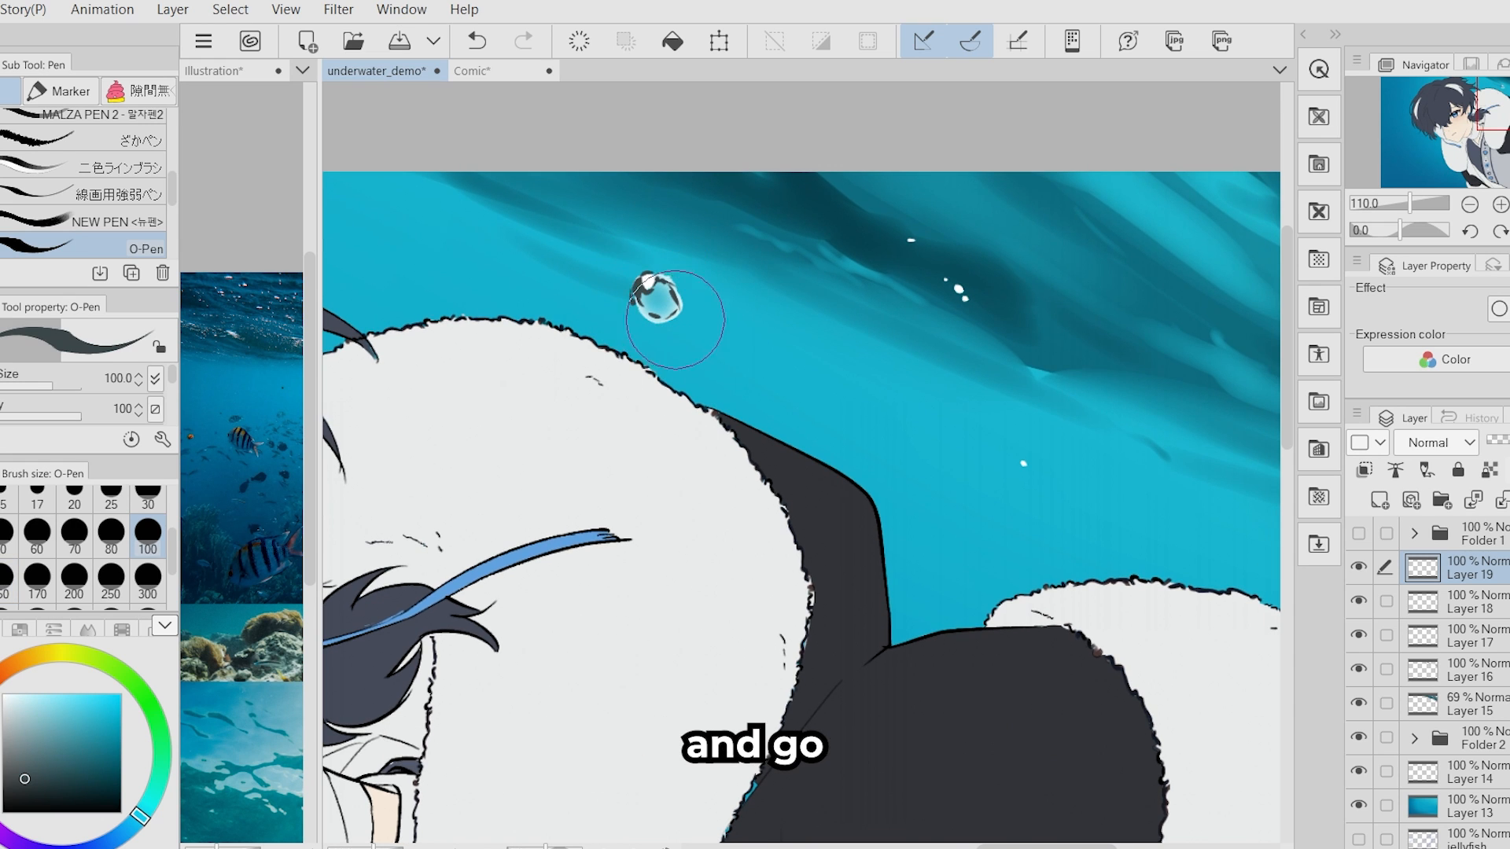
left_click(3, 694)
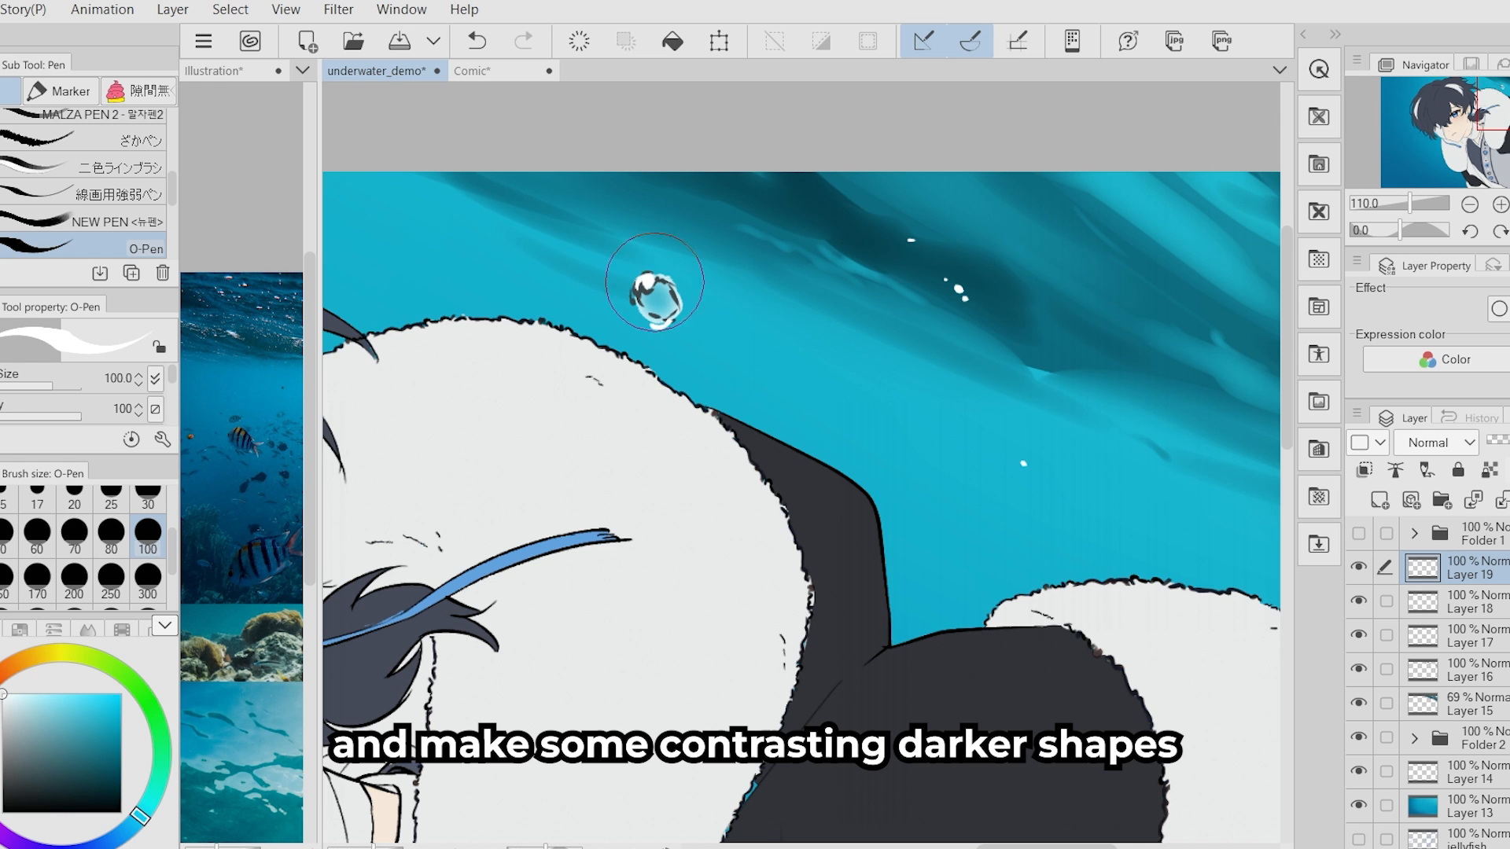
left_click(24, 778)
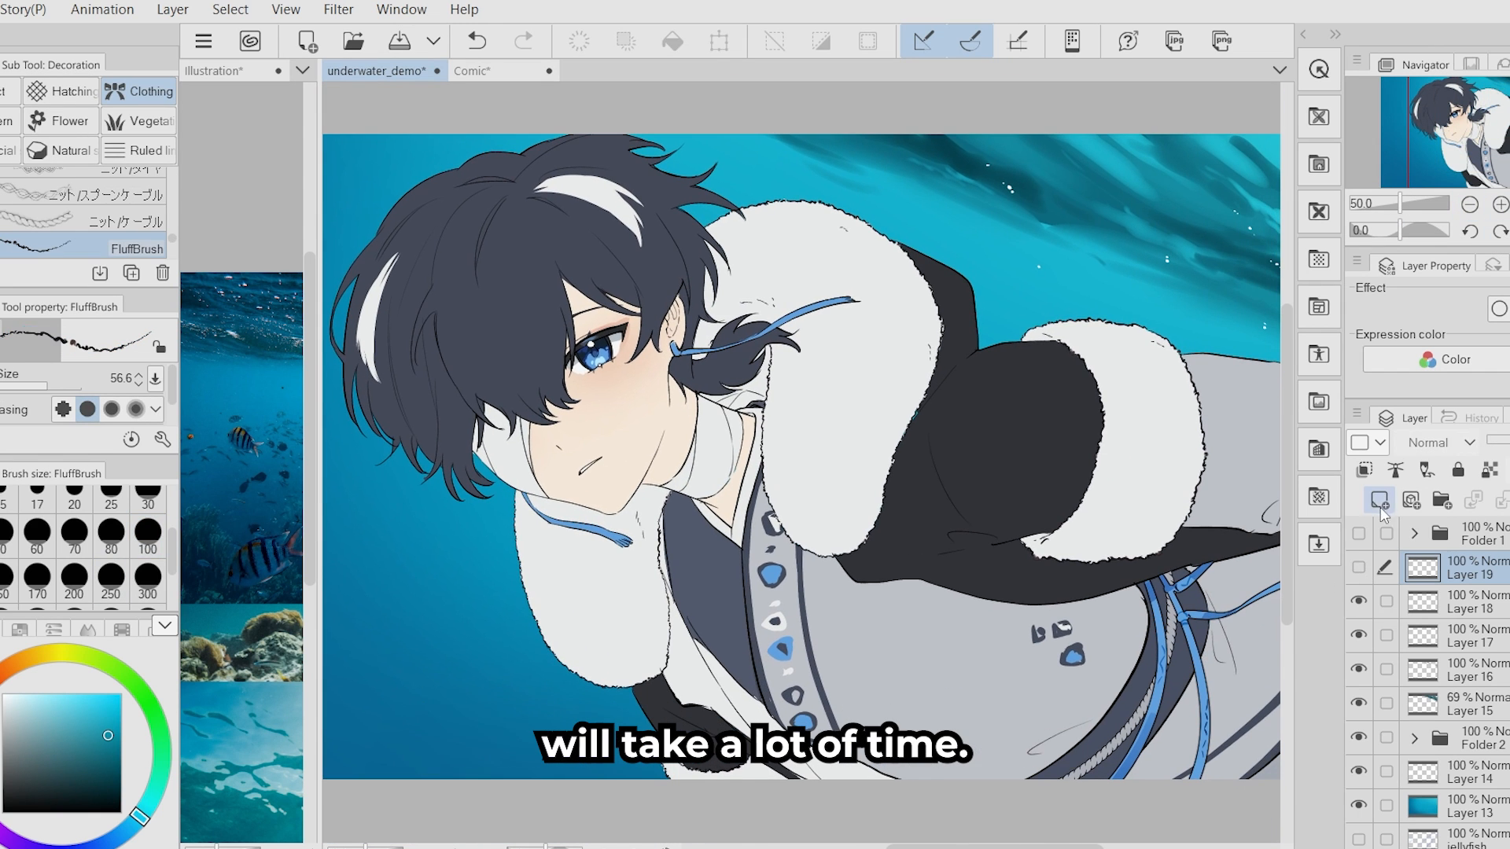
- Add a layer, choose the Oyun Bubbles brush from the Natural decoration brushes, and view the sample images on its asset store page
left_click(1381, 508)
left_click(69, 156)
left_click_drag(172, 232, 173, 261)
left_click(118, 249)
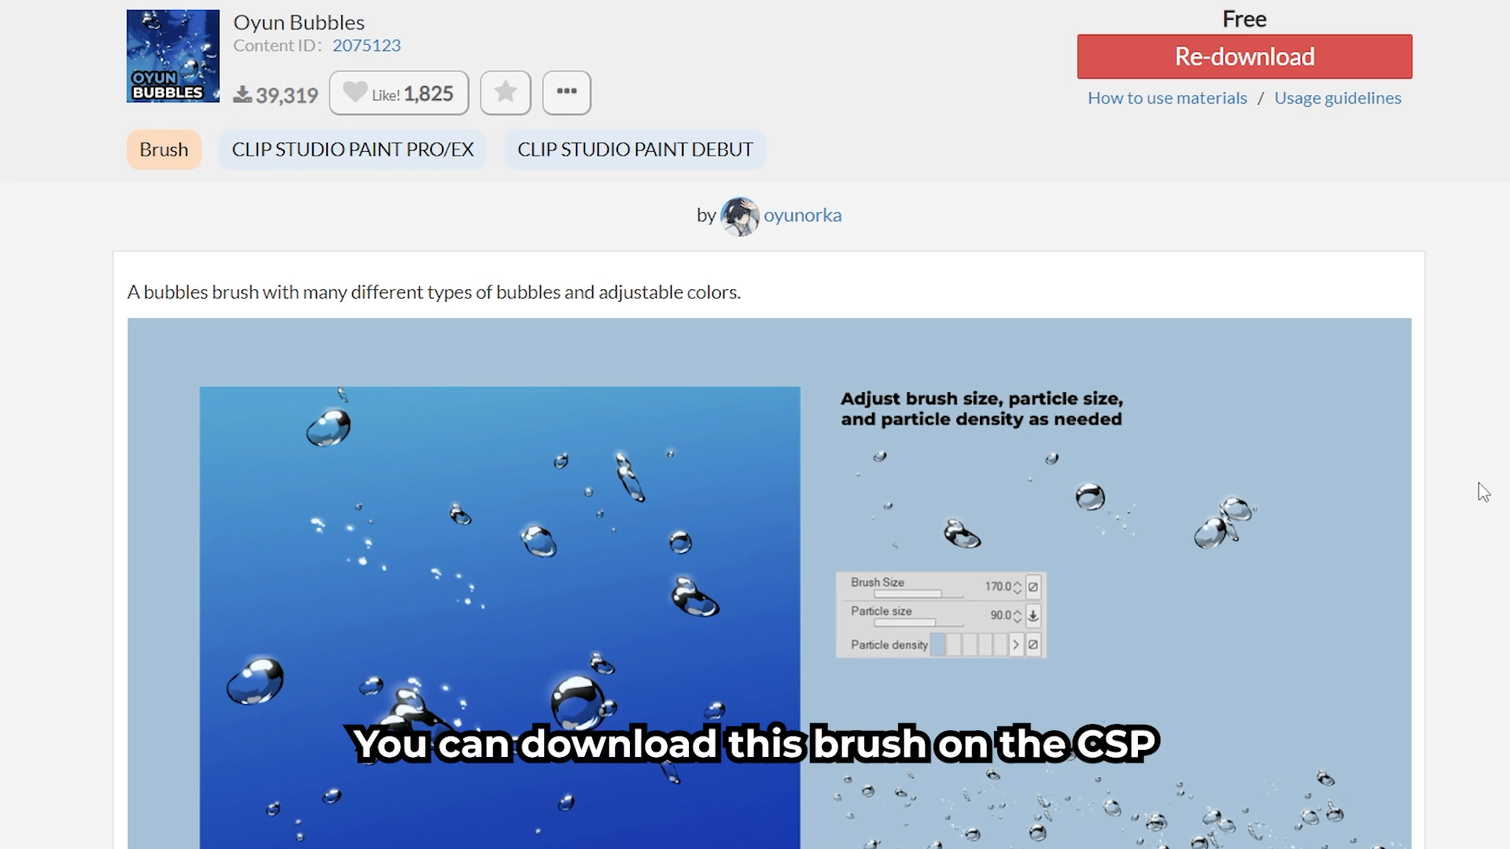
scroll(1478, 489, "down", 10)
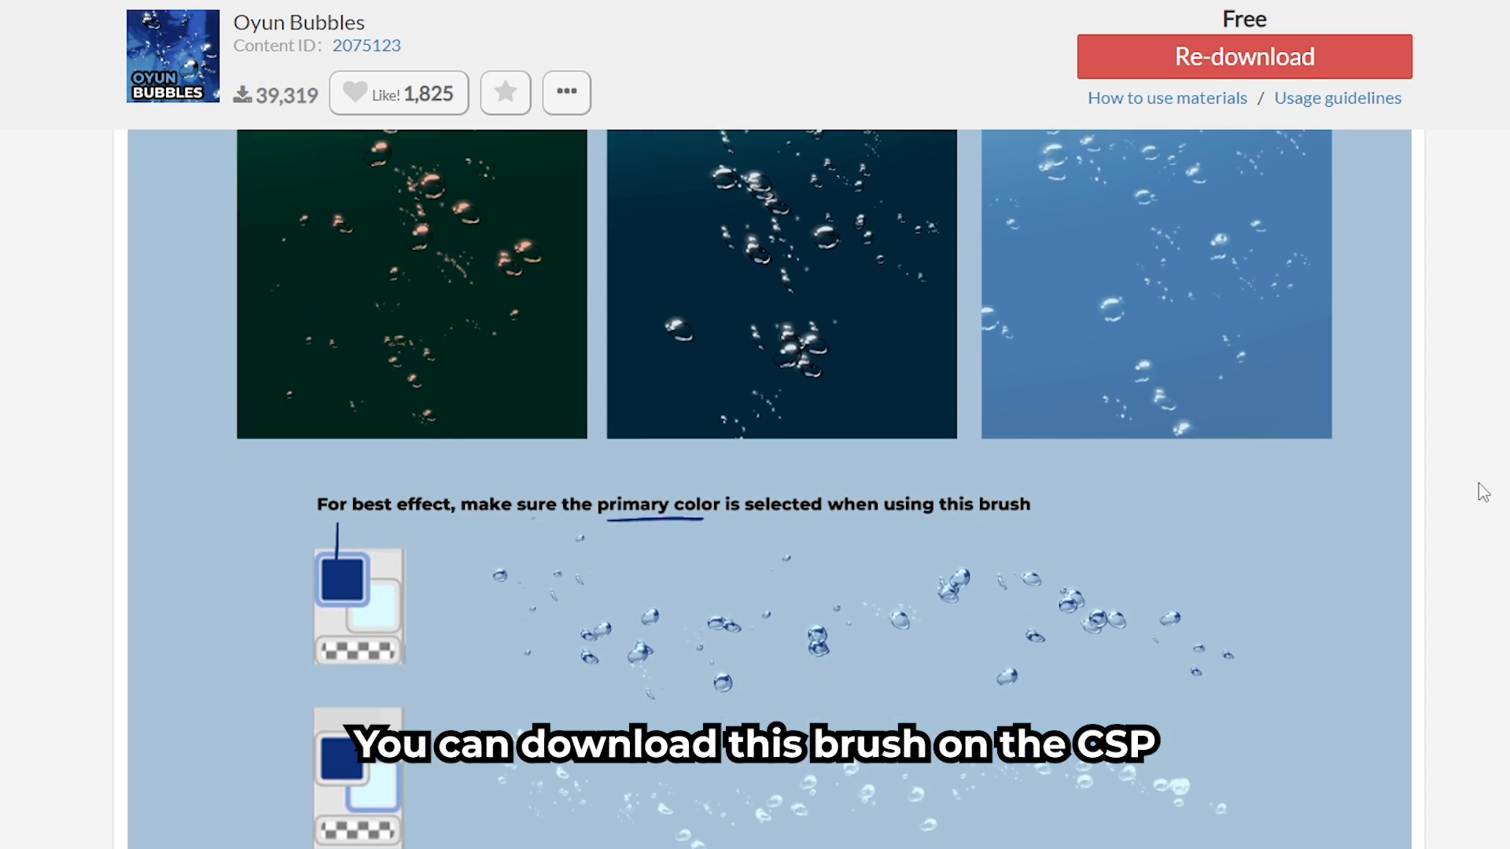
- Scatter bubbles over the fur collar and coat using the Oyun Bubbles brush at size 170 with black as the primary colour
scroll(1483, 492, "down", 10)
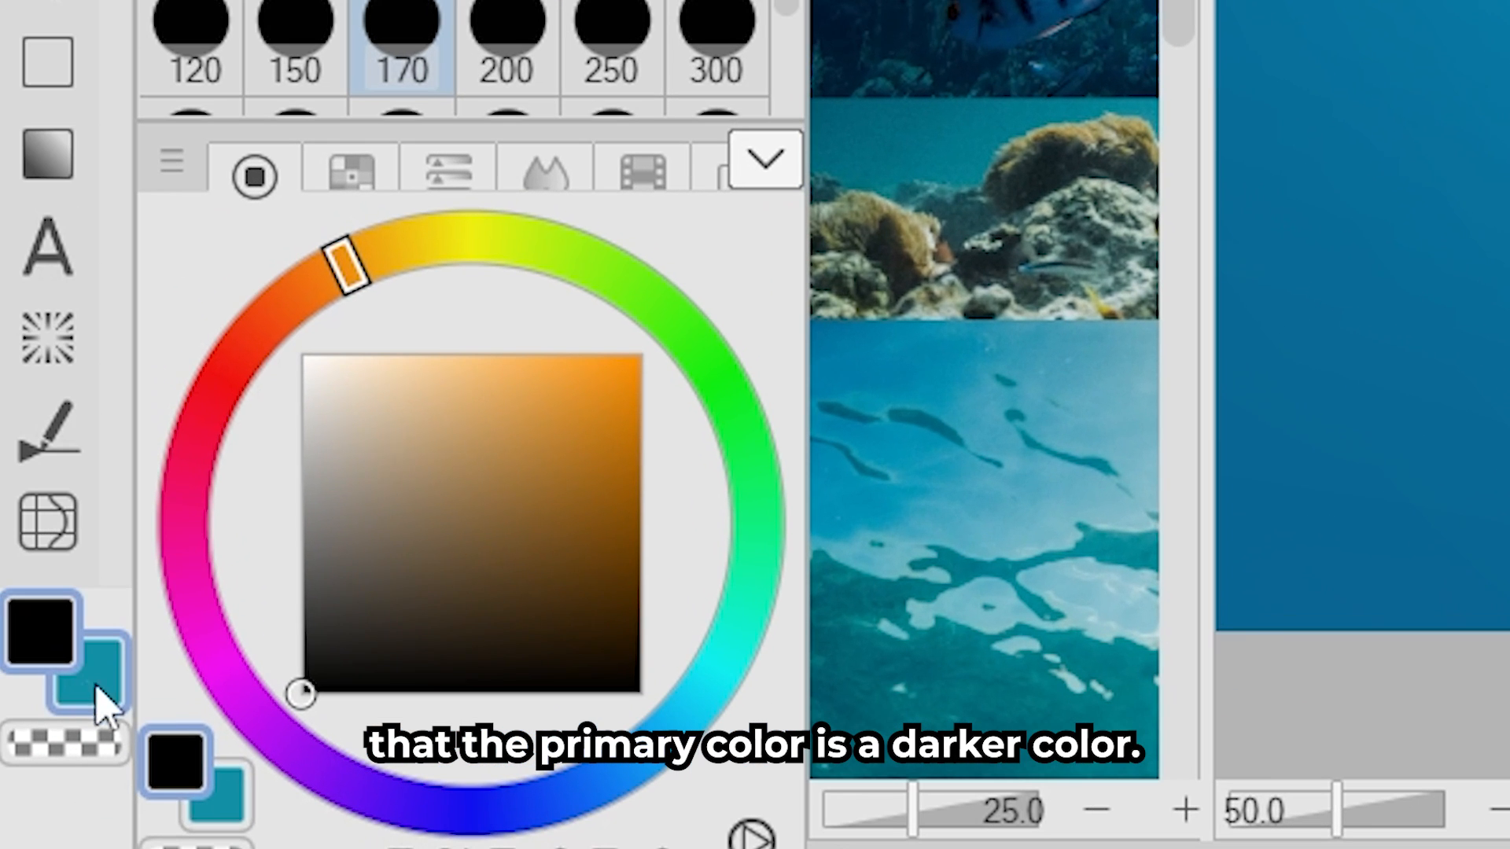
left_click(103, 717)
left_click_drag(347, 388, 307, 355)
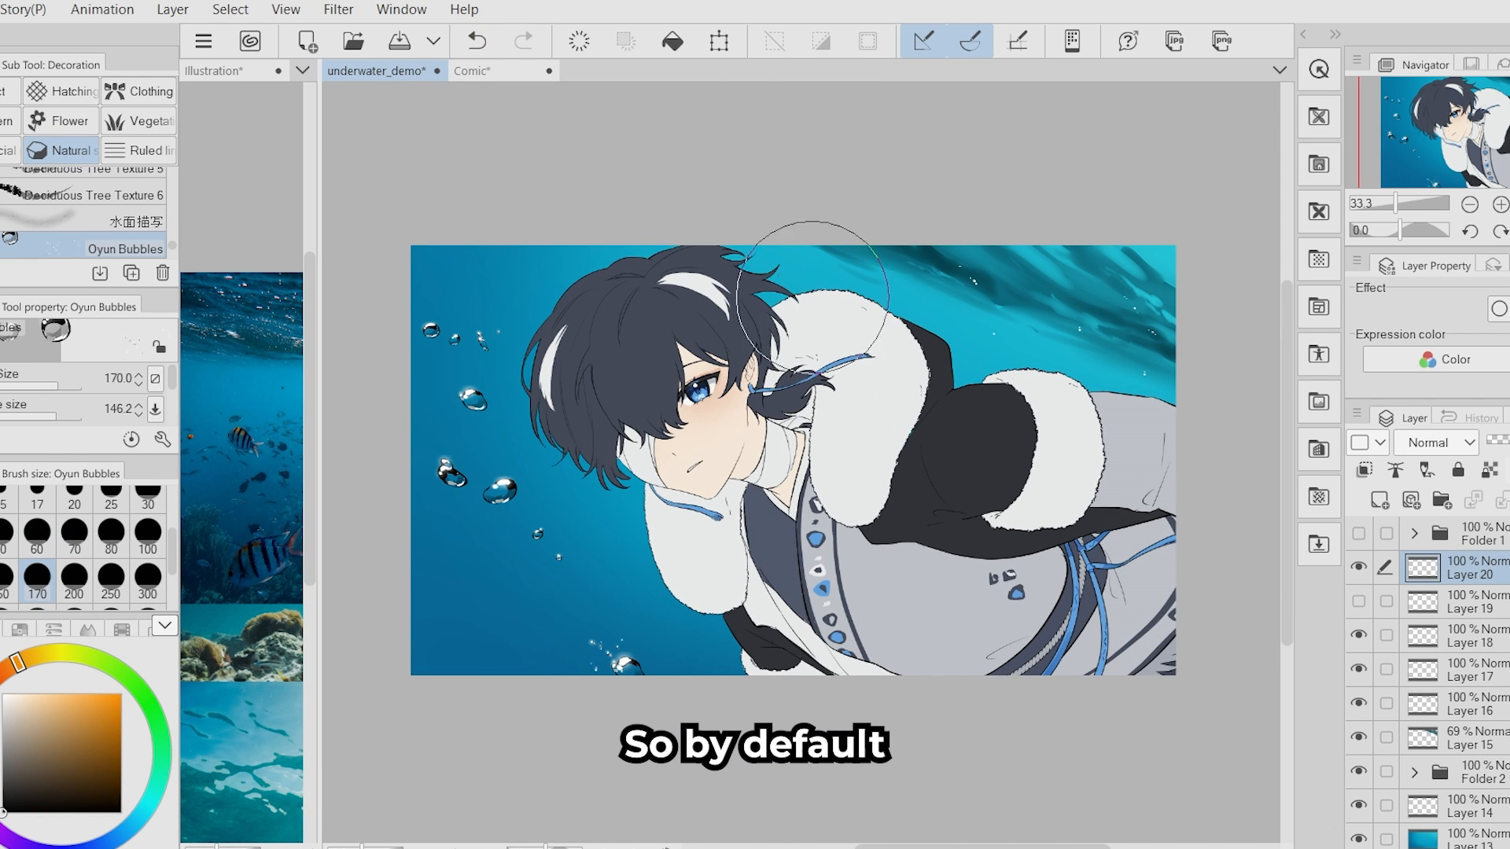
left_click_drag(812, 299, 950, 641)
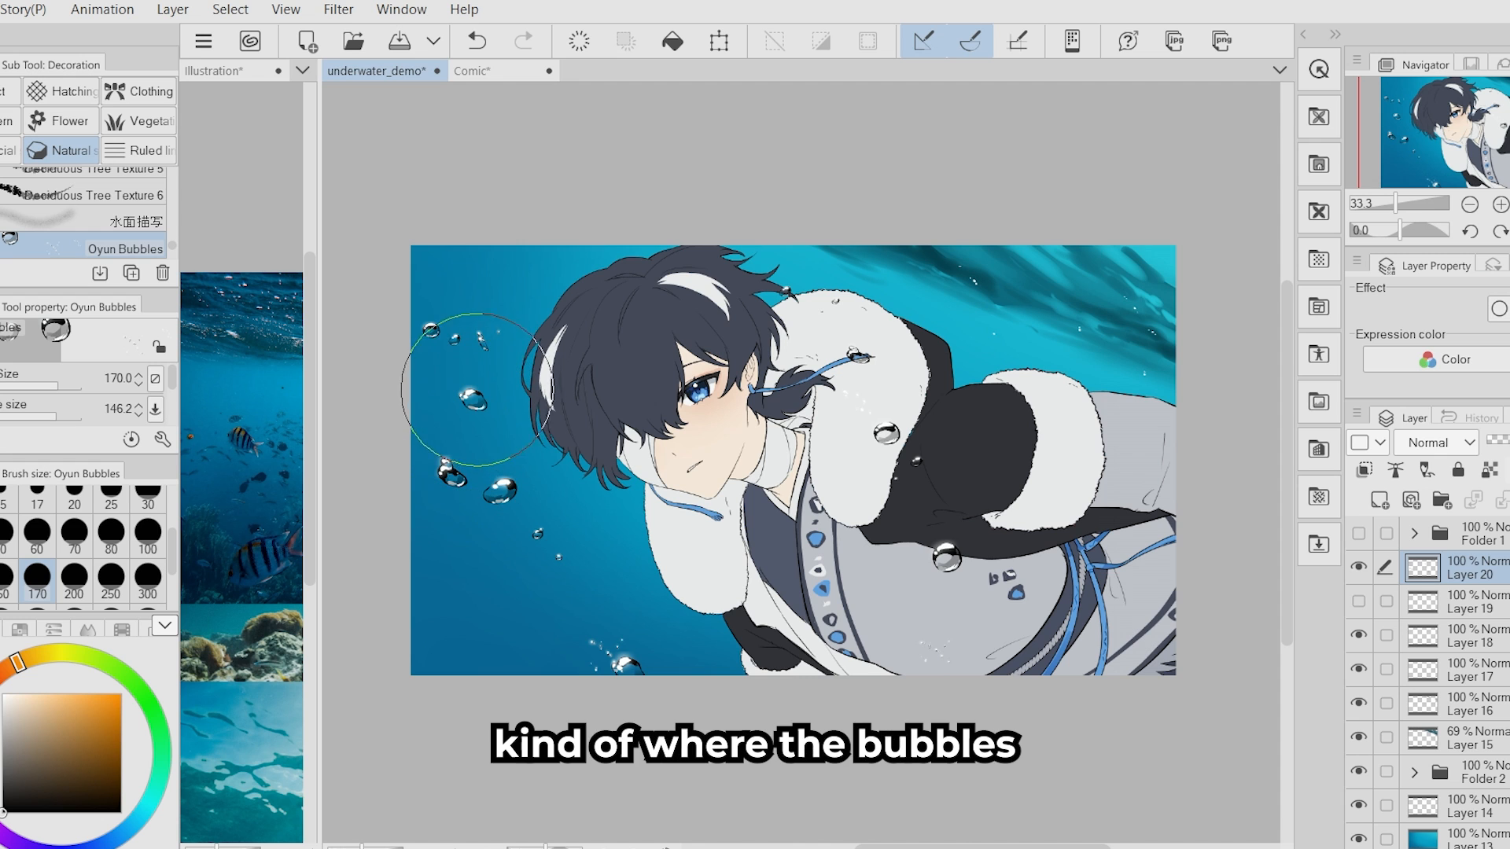
- On a new layer, circle a bubble and draw an arrow from the water surface marking the light direction, using the O-Pen at size 100
key("p")
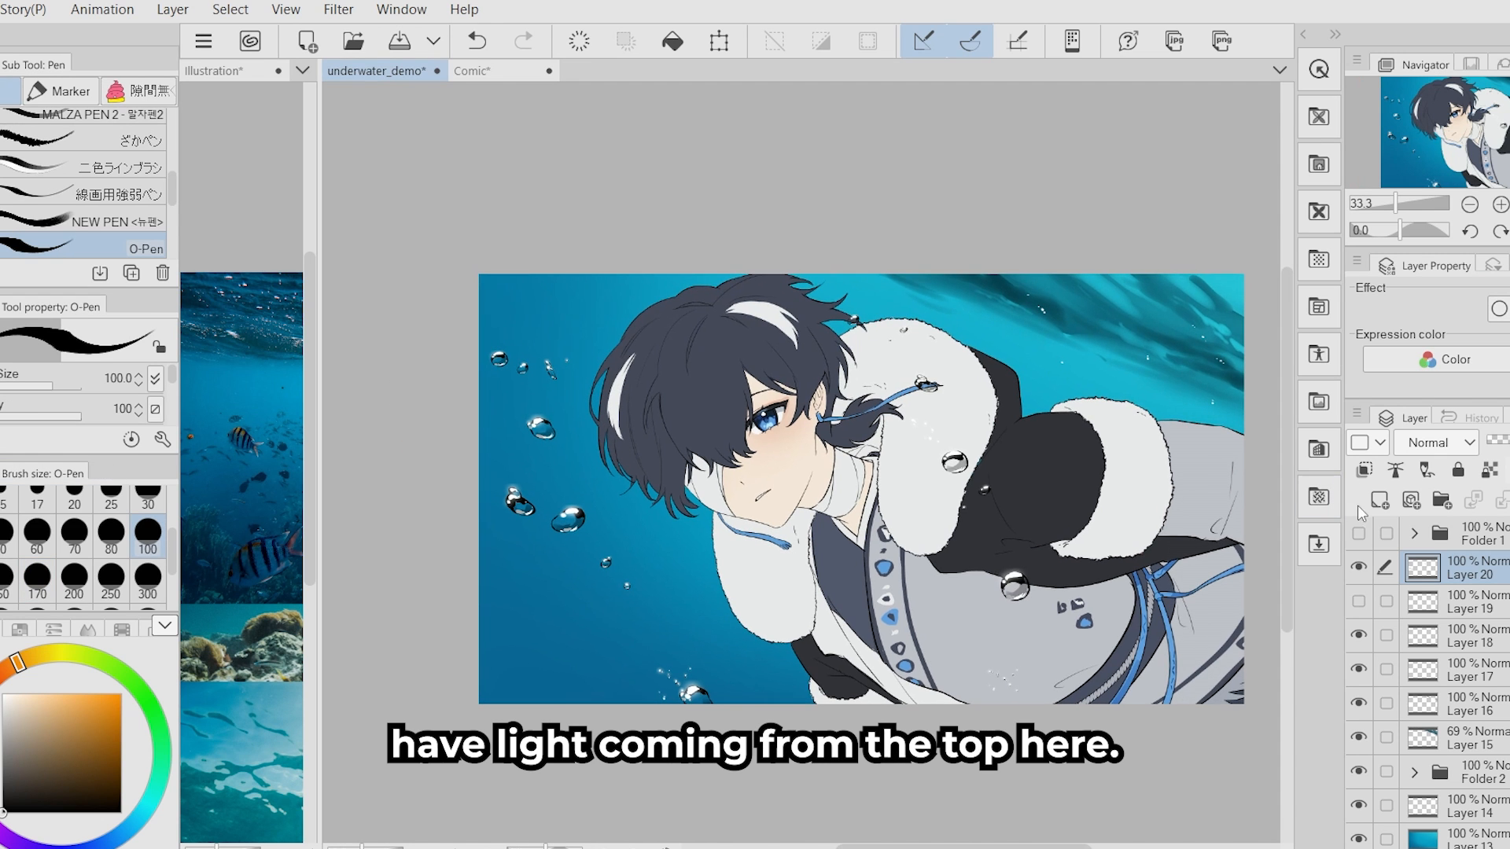
left_click(1380, 500)
left_click_drag(683, 574, 555, 553)
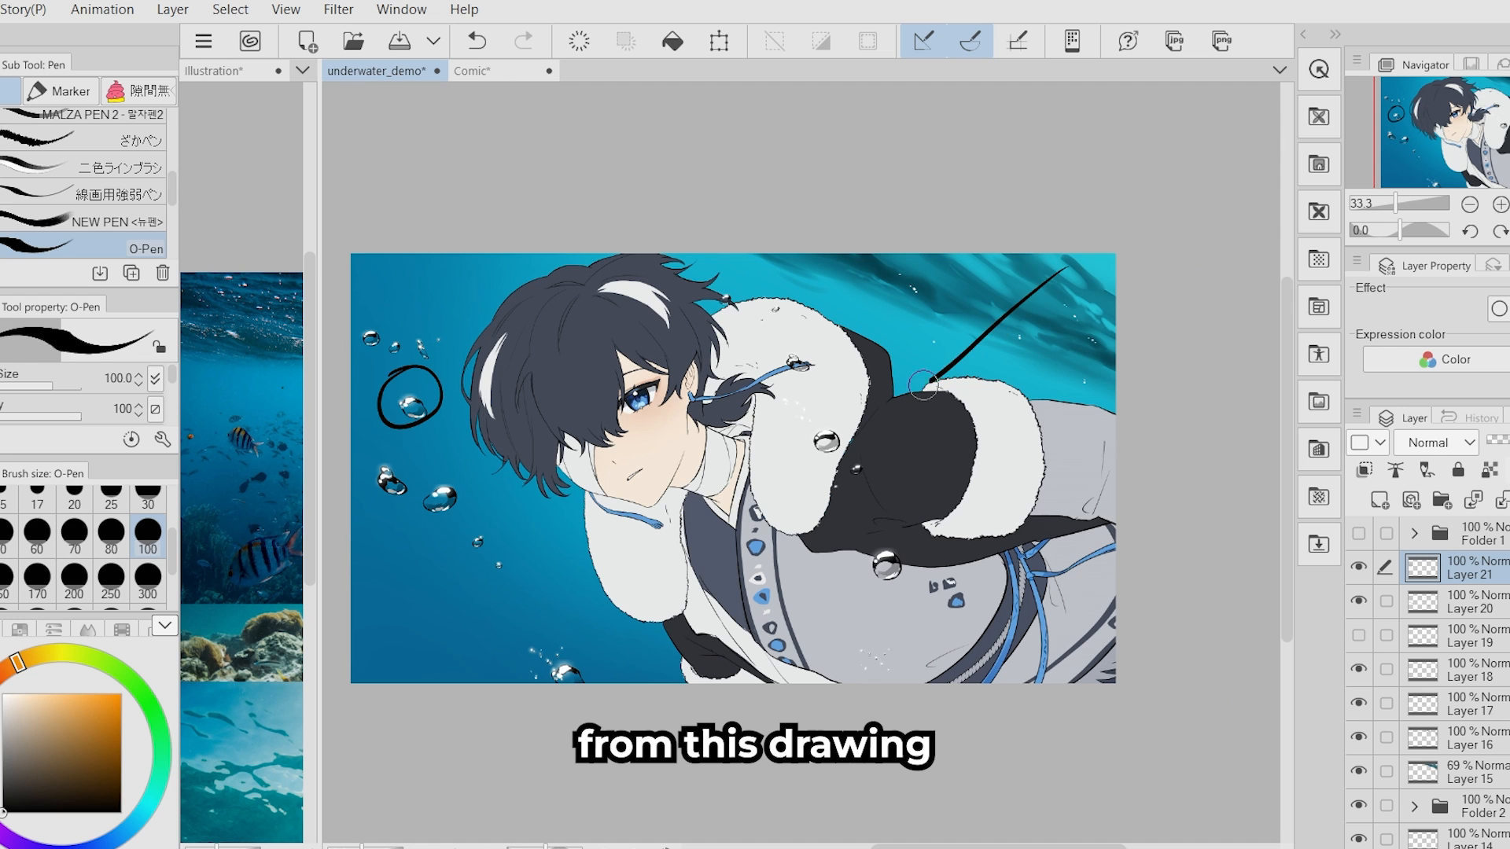
left_click_drag(948, 320, 912, 397)
mouse_move(912, 397)
left_mouse_down()
mouse_move(926, 361)
mouse_move(993, 384)
left_mouse_up()
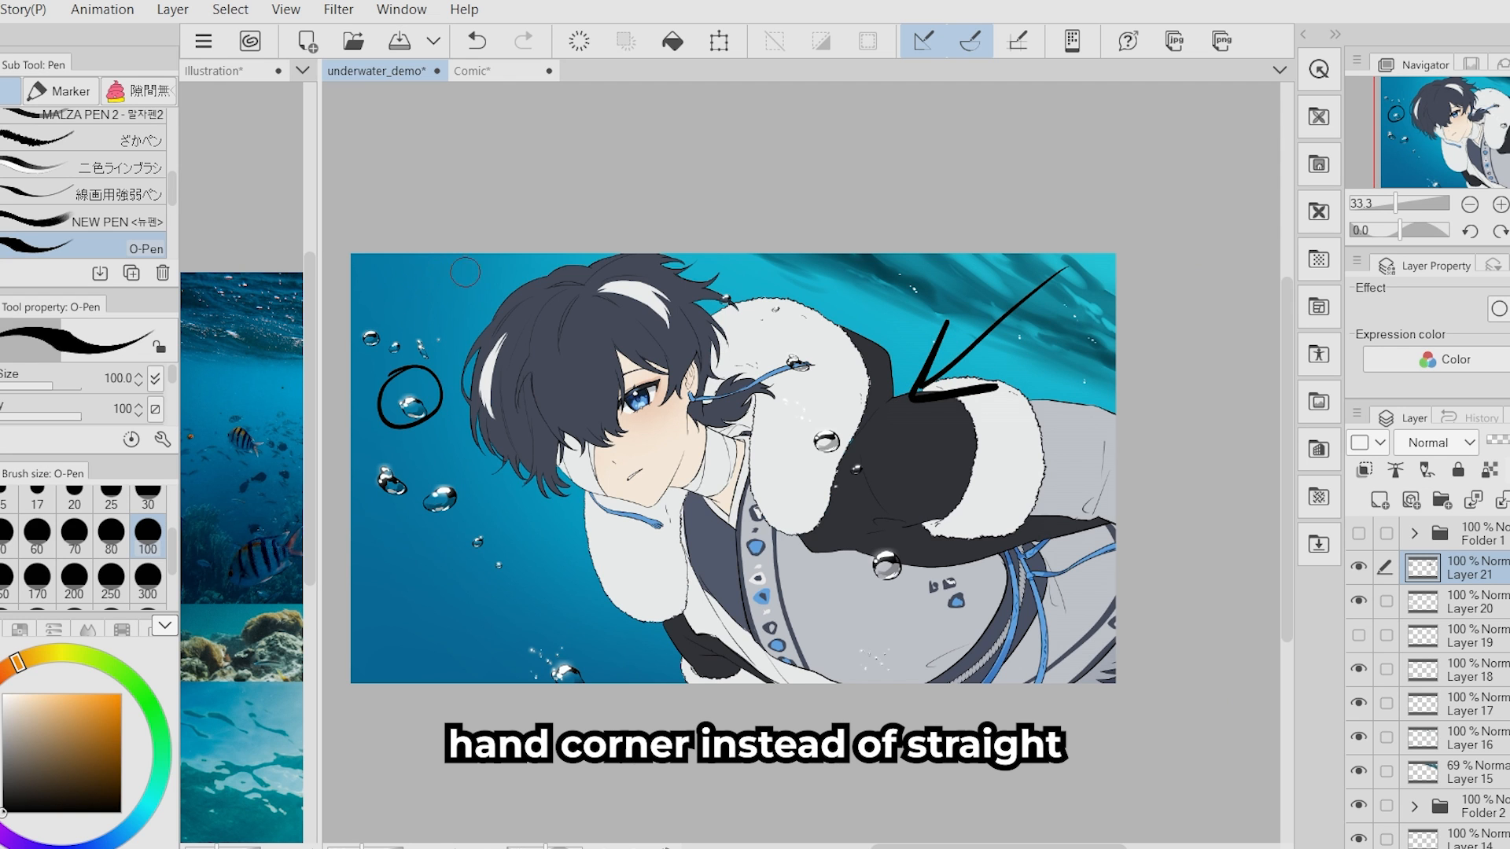
left_click_drag(463, 384, 494, 346)
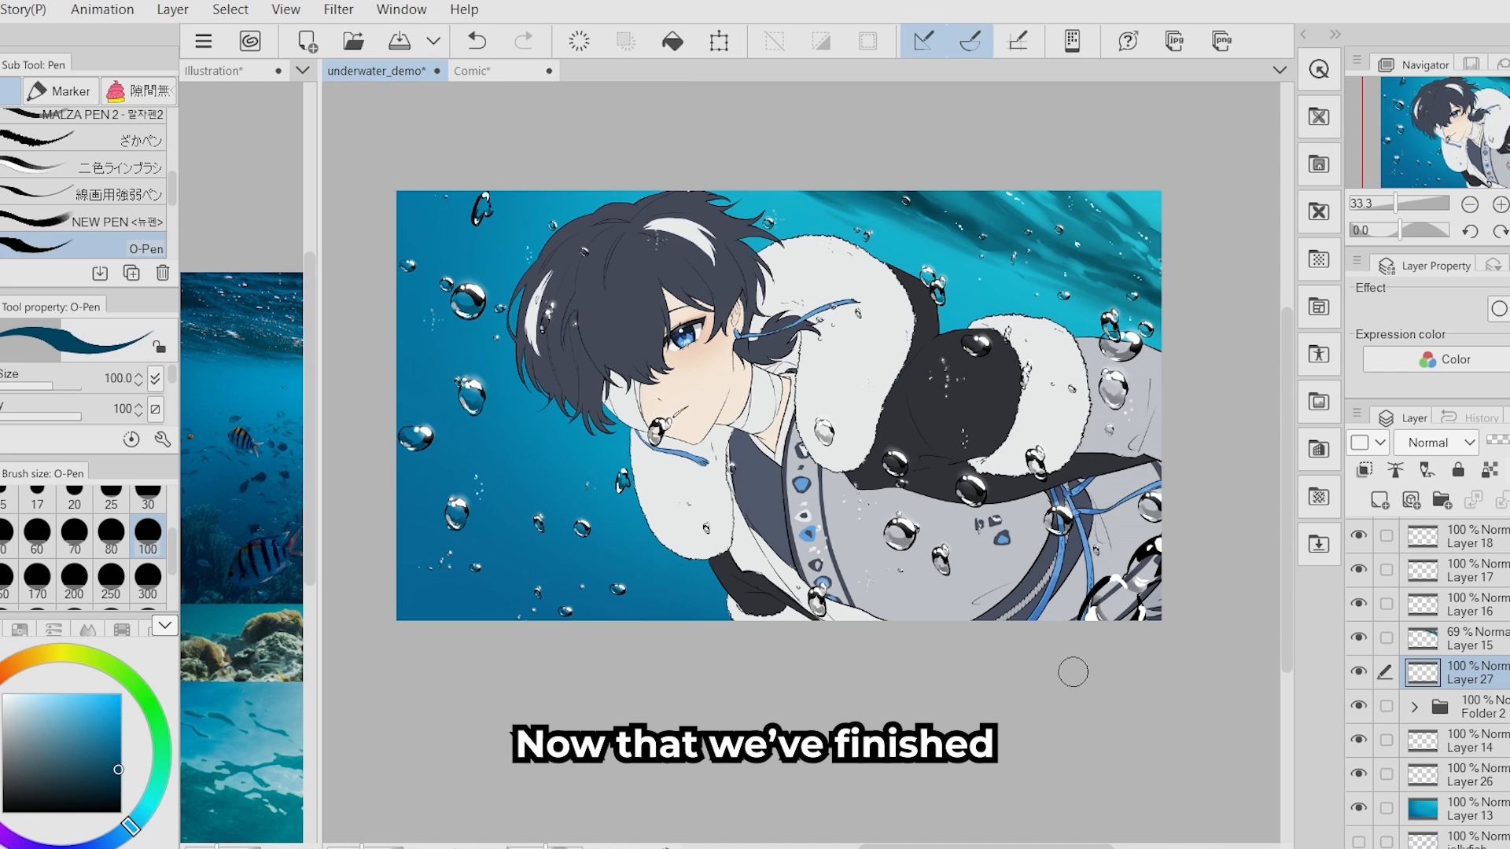
- Paint teal base shadows over the character's hair, skin, fur and coat with the O-Pen on a clipped Multiply layer named shading
left_click_drag(897, 622, 883, 633)
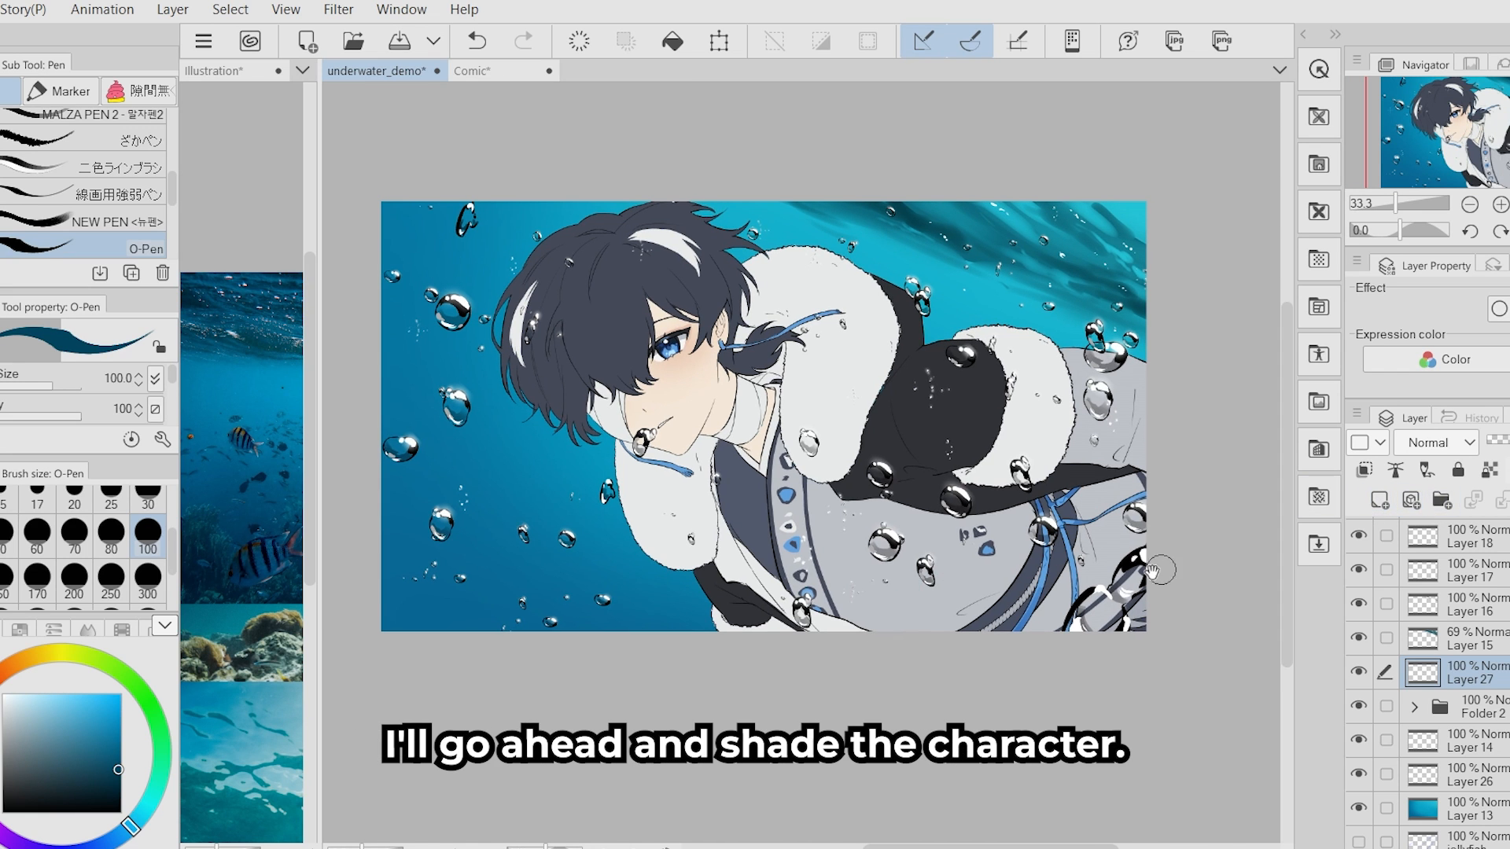
left_click_drag(1025, 543, 962, 541)
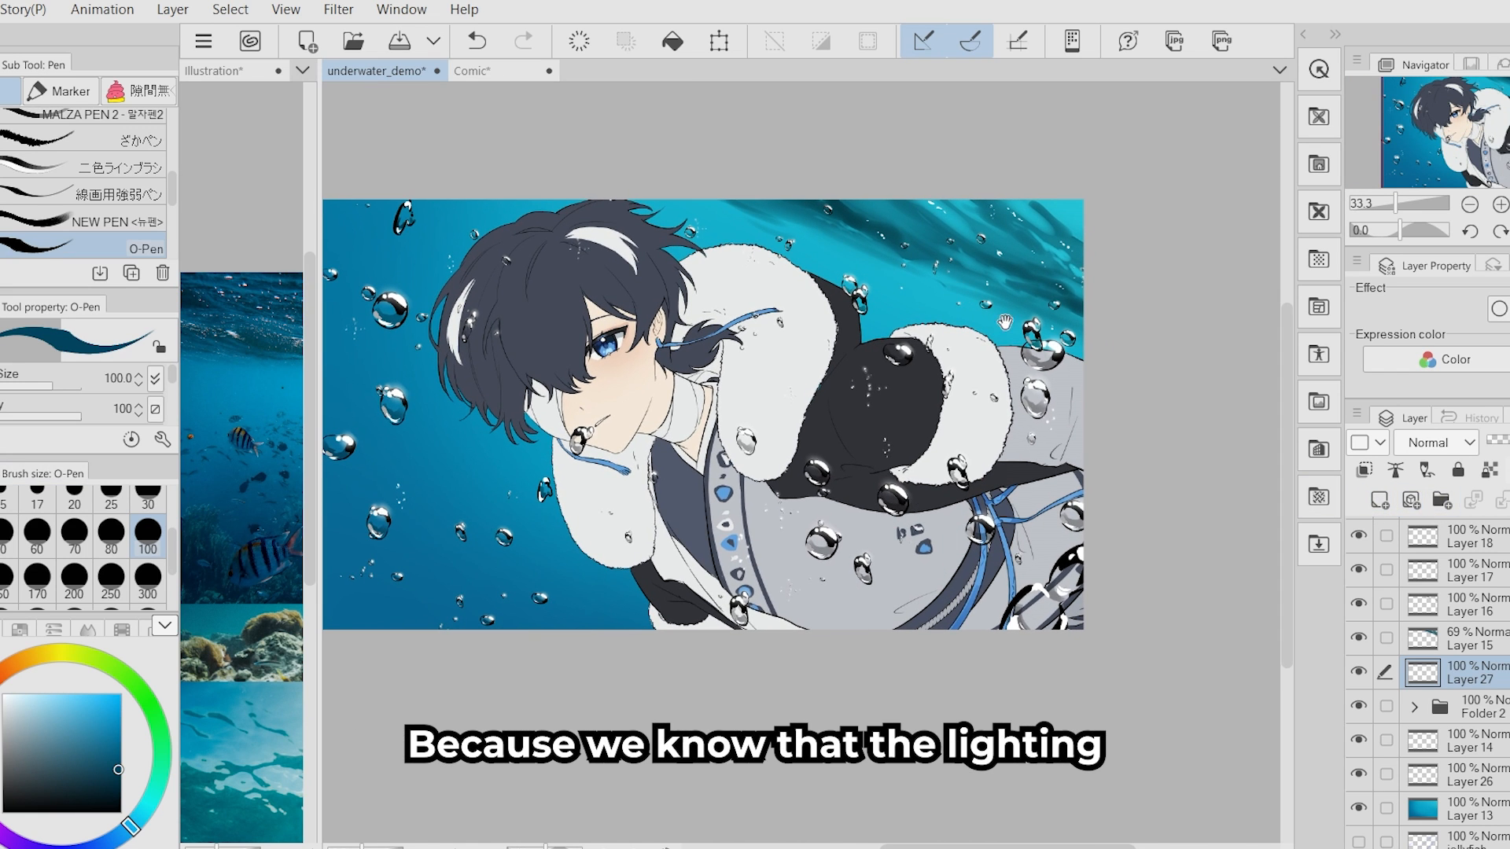
mouse_move(1005, 324)
left_mouse_down()
mouse_move(1000, 354)
mouse_move(966, 332)
left_mouse_up()
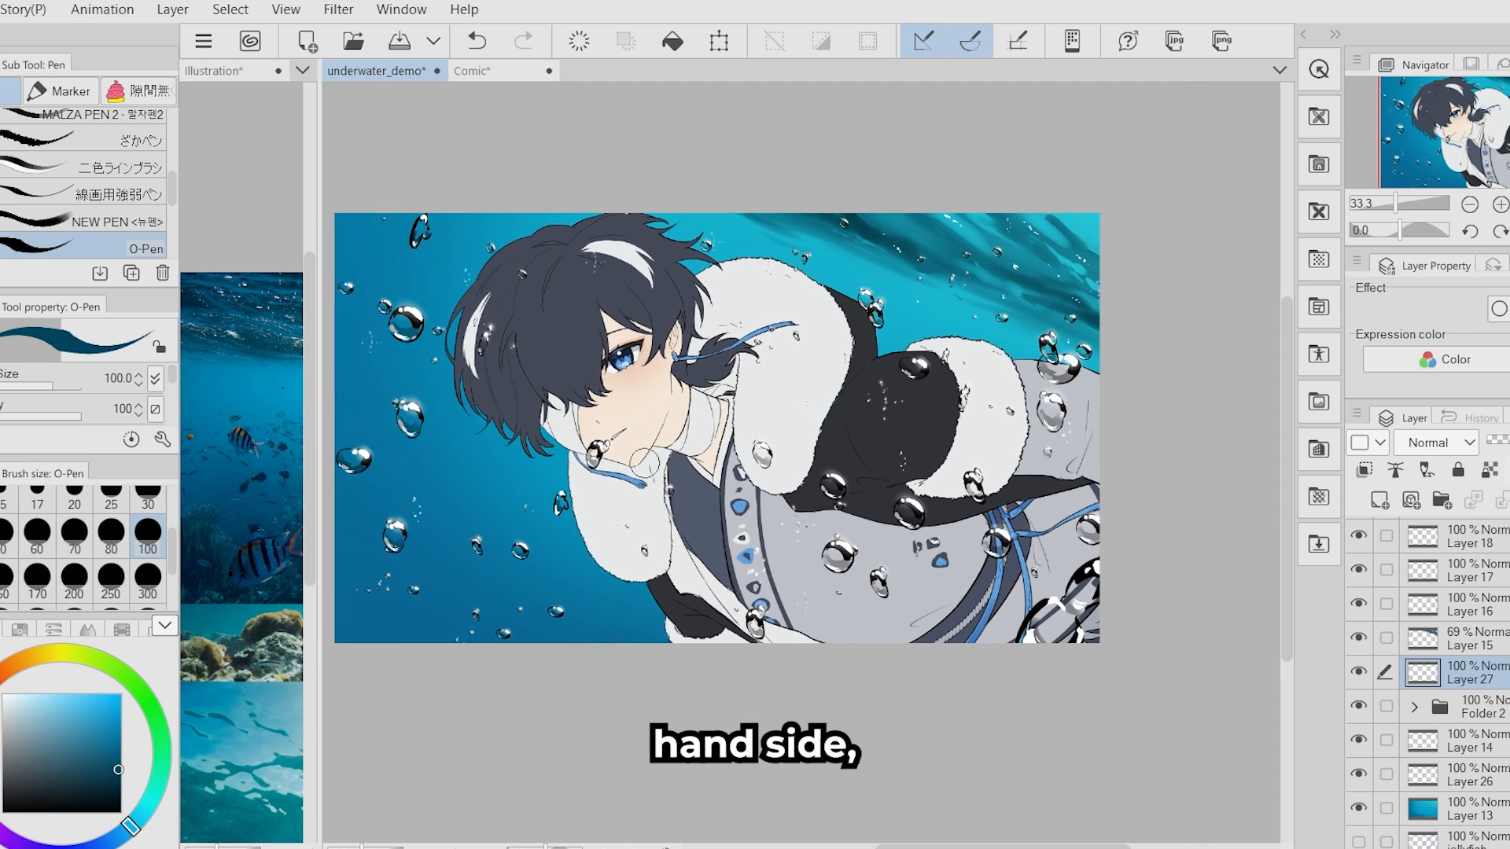
left_click(146, 577)
left_click_drag(874, 339, 862, 345)
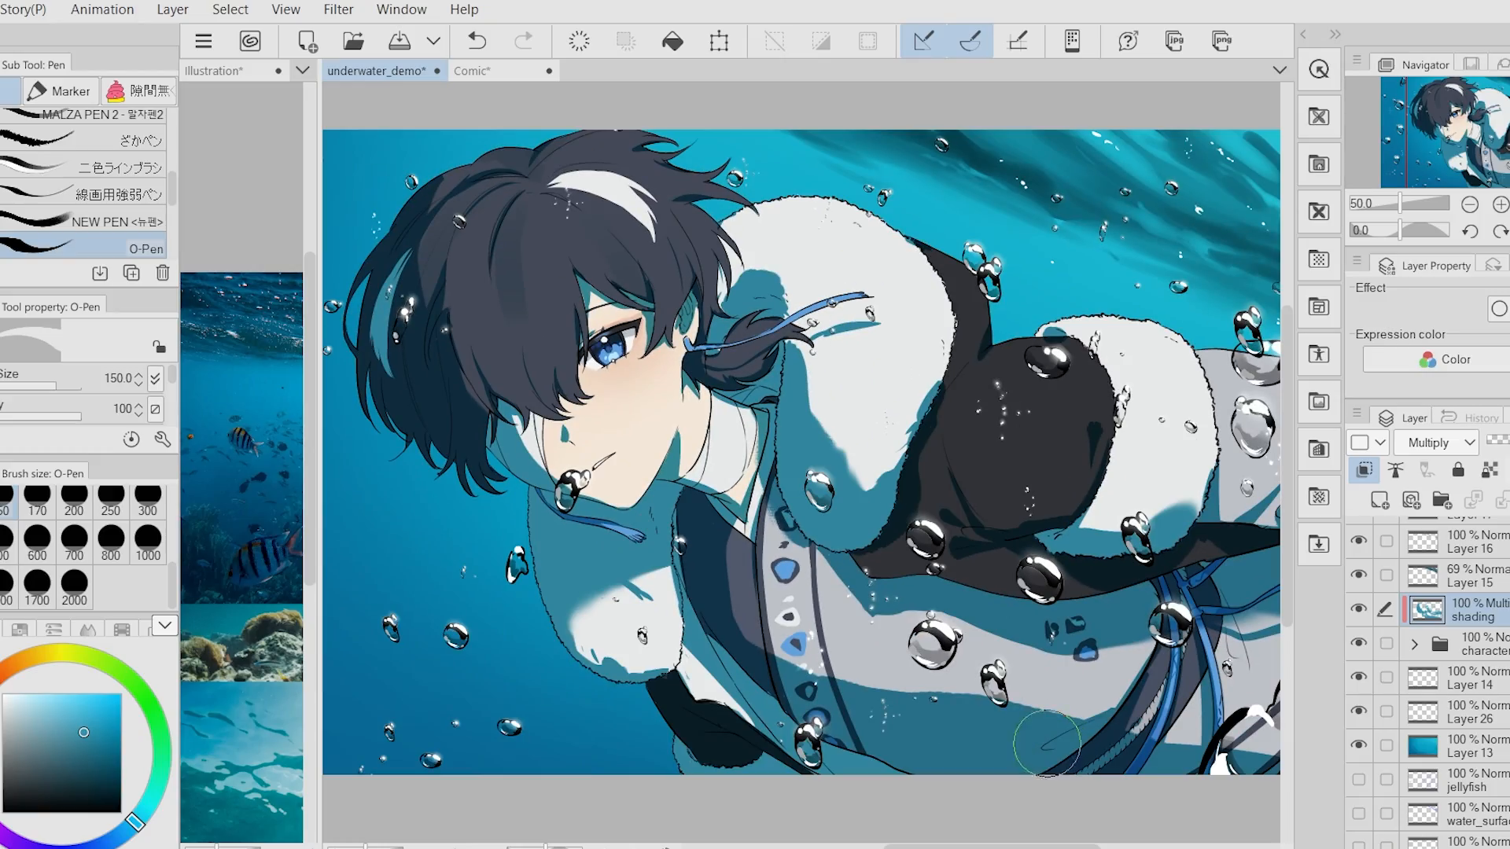
- Create a selection from the skin colour layer sc inside the character folder
scroll(1040, 726, "down", 1)
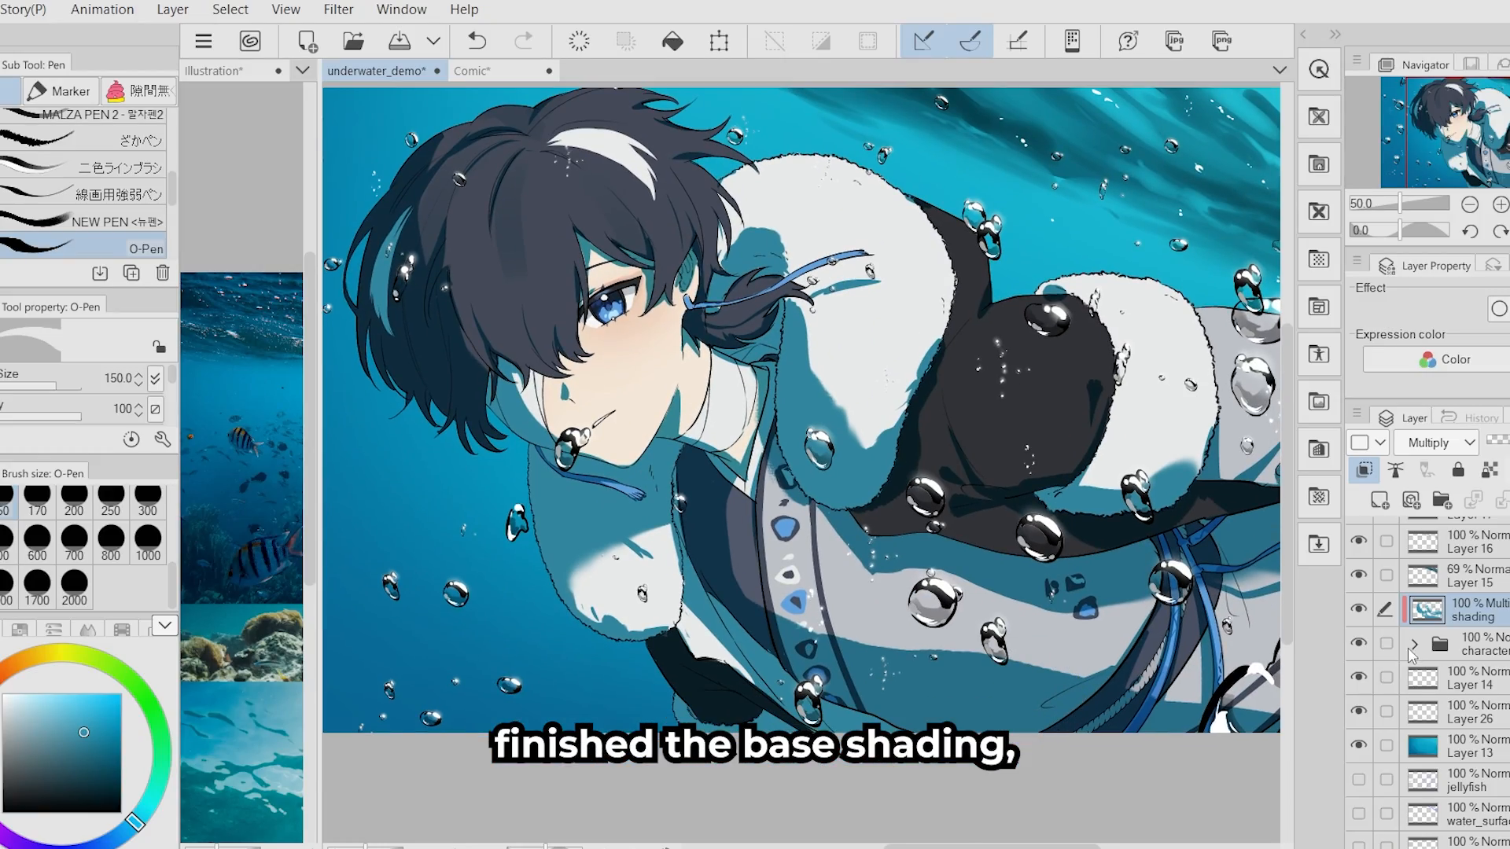
left_click(1412, 646)
scroll(1431, 676, "down", 10)
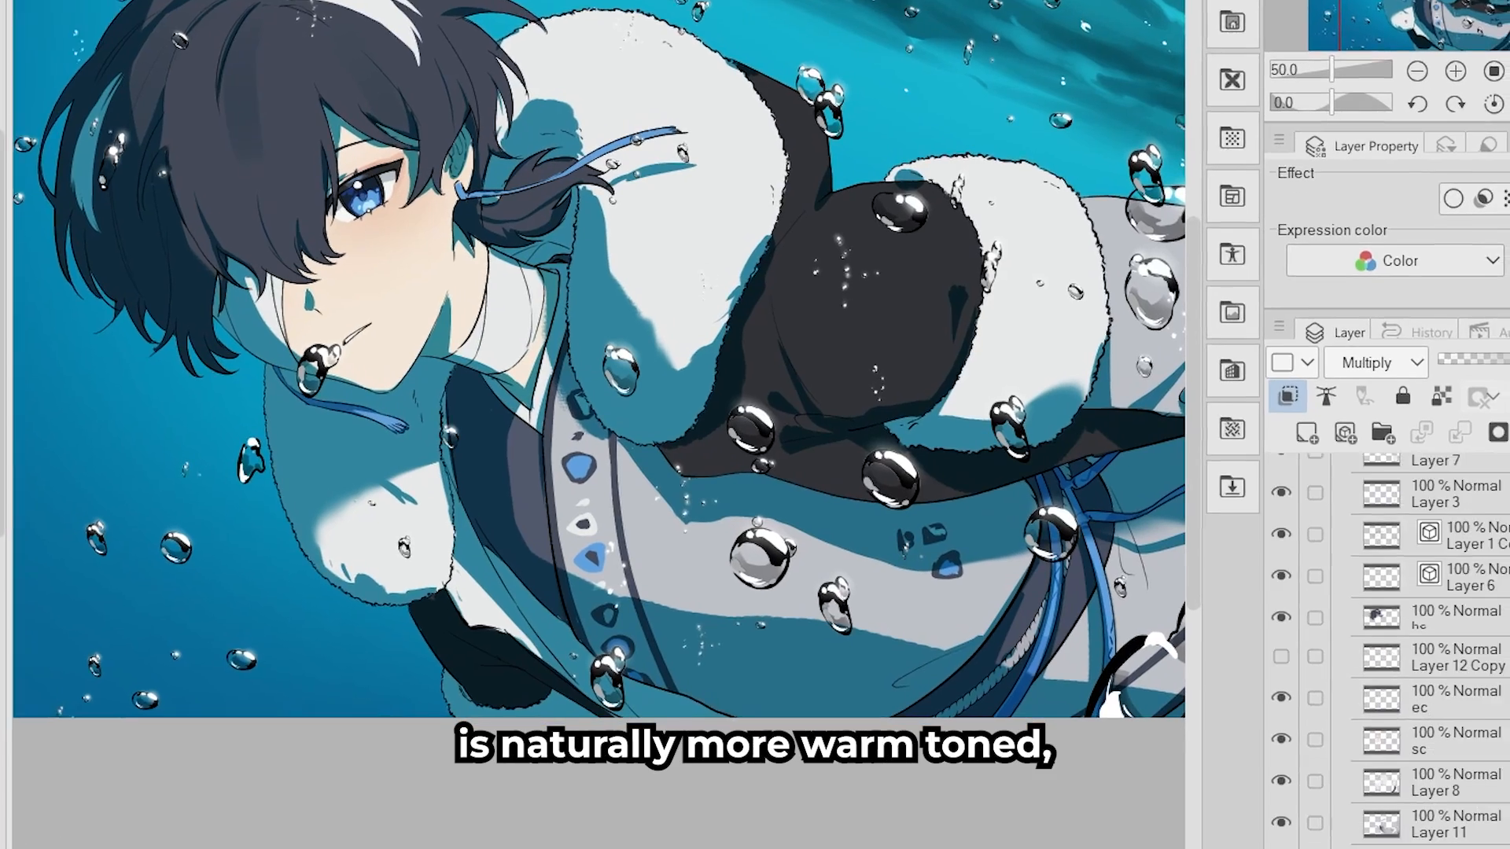
right_click(1498, 746)
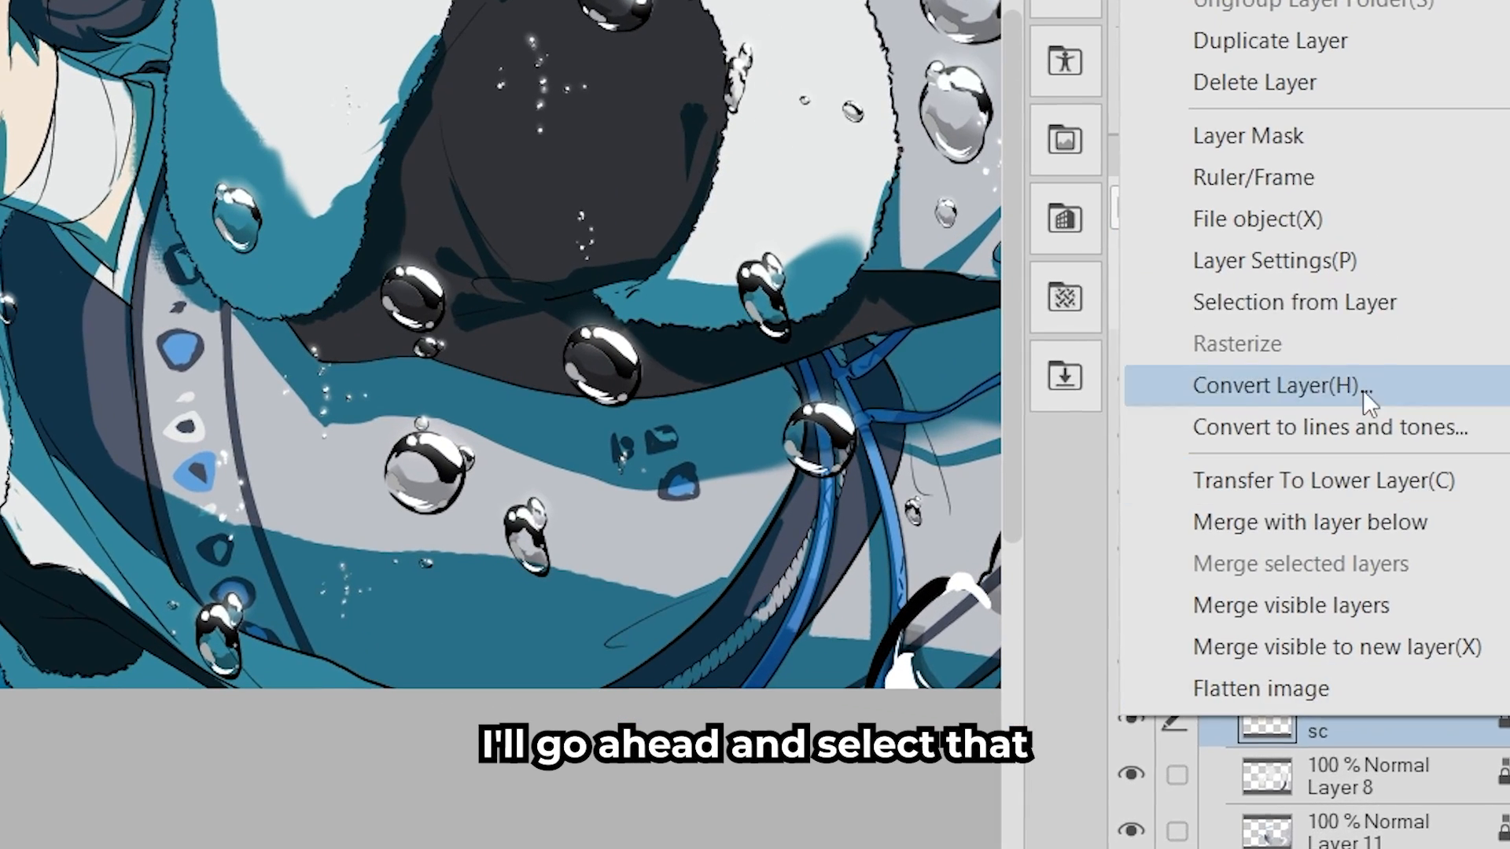
mouse_move(1132, 302)
left_click(856, 307)
- Select the layers above sc, from ec up to Layer 3, and delete their areas from the skin selection
left_click(1305, 660)
left_click_drag(1177, 607, 1179, 381)
right_click(1442, 392)
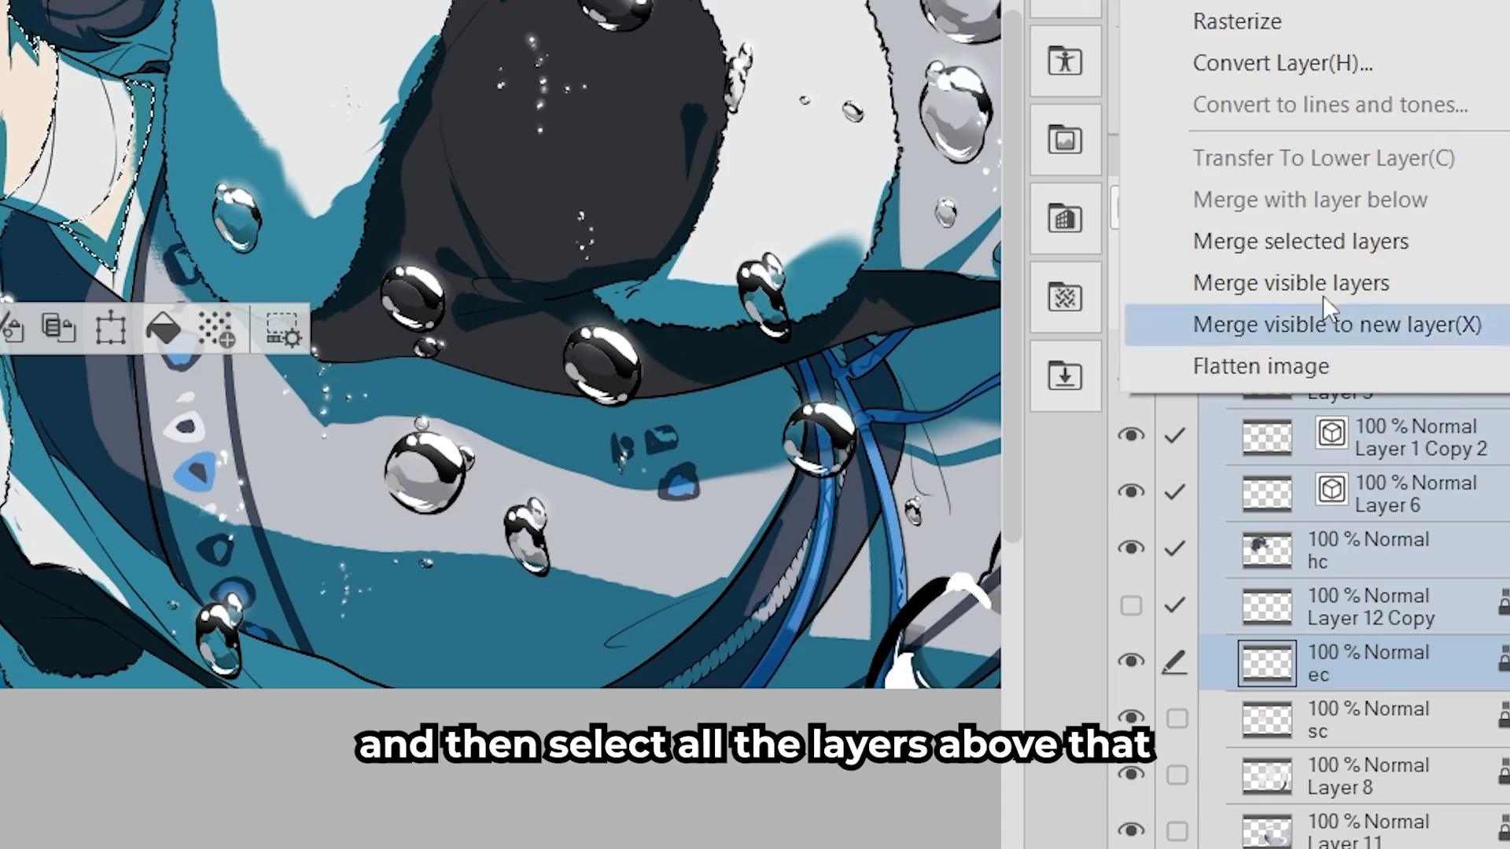
mouse_move(1374, 335)
left_click(1098, 408)
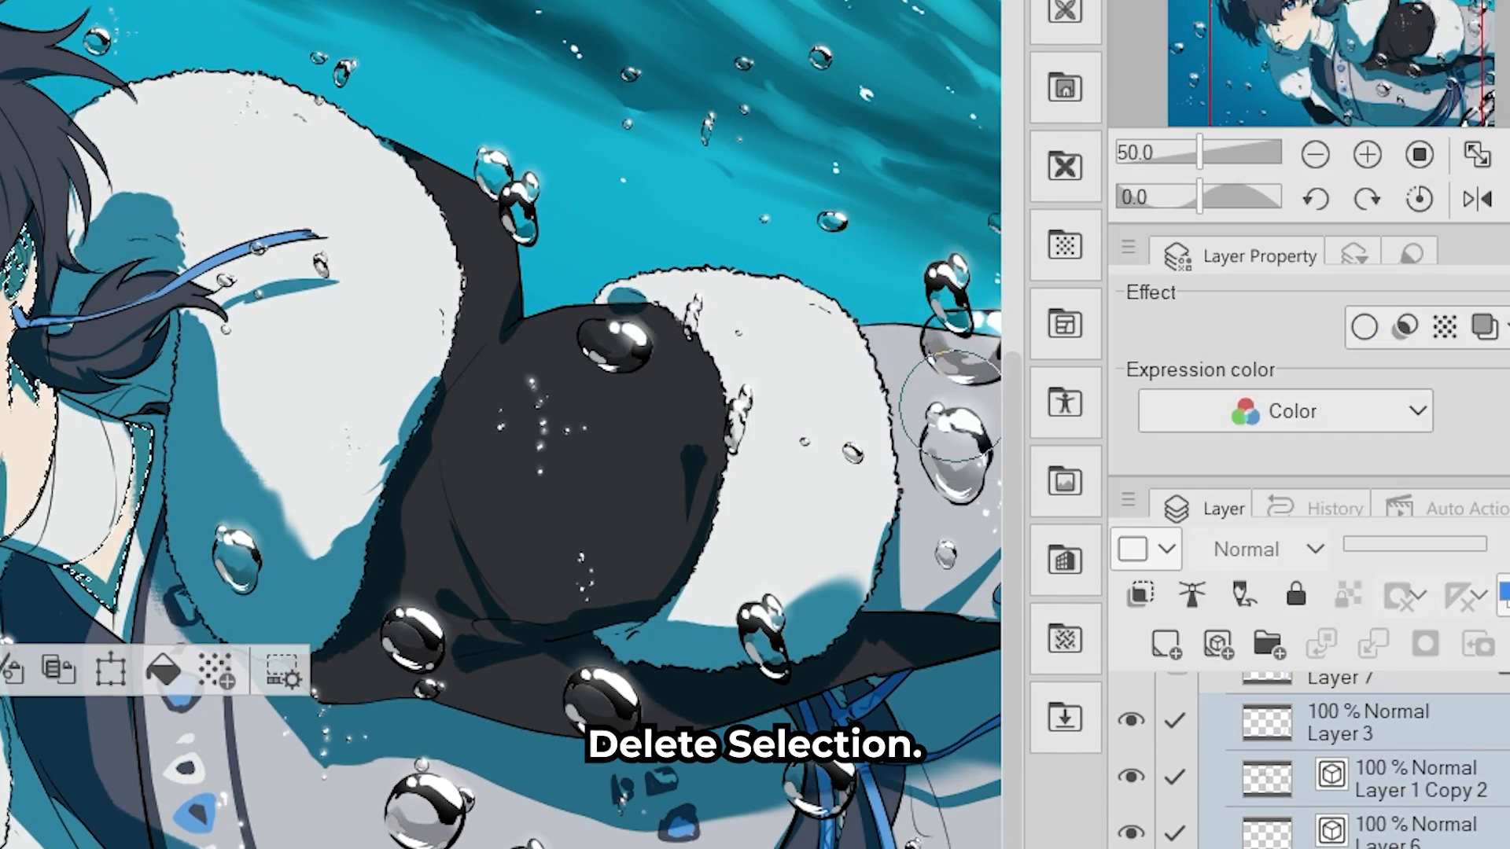
- With transparency locked on the shading layer, recolour the skin shadows a warmer purple and blend light teal into other shadows with the Soft airbrush at size 300
scroll(1447, 692, "up", 3)
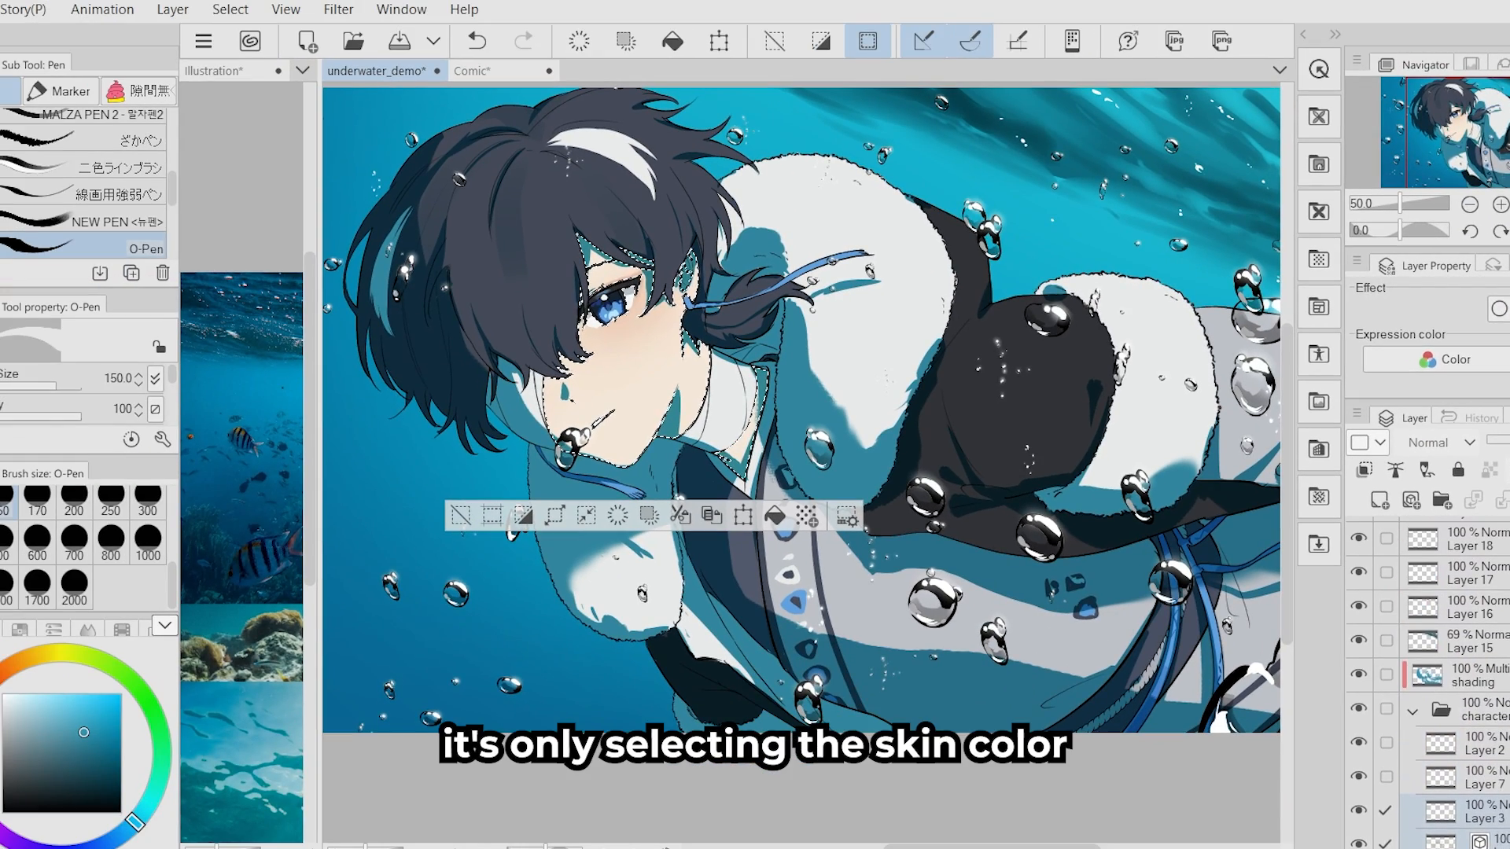
left_click(1413, 716)
left_click(1461, 680)
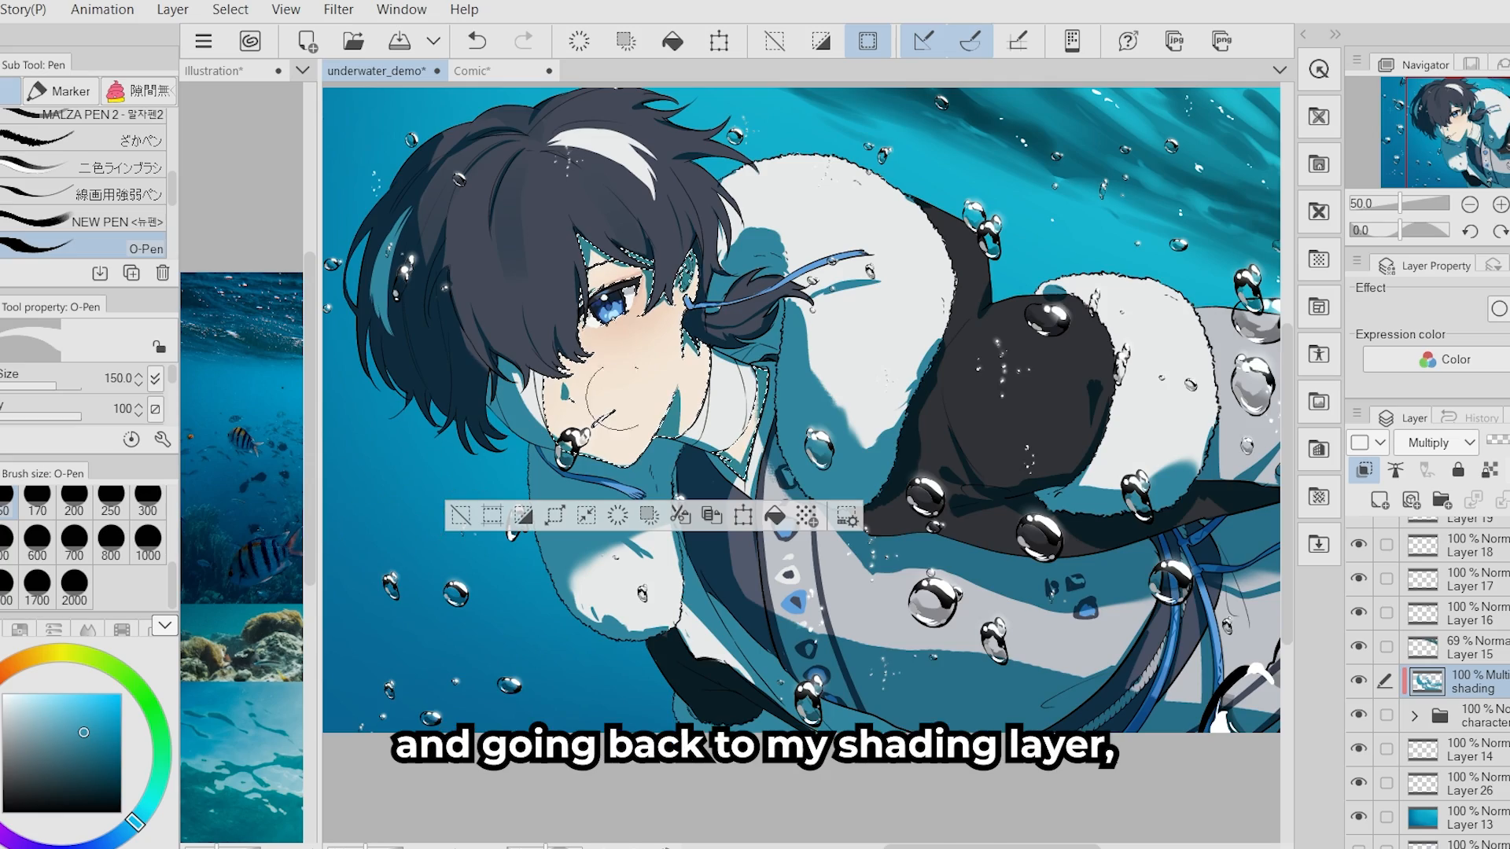
left_click_drag(503, 410, 477, 408)
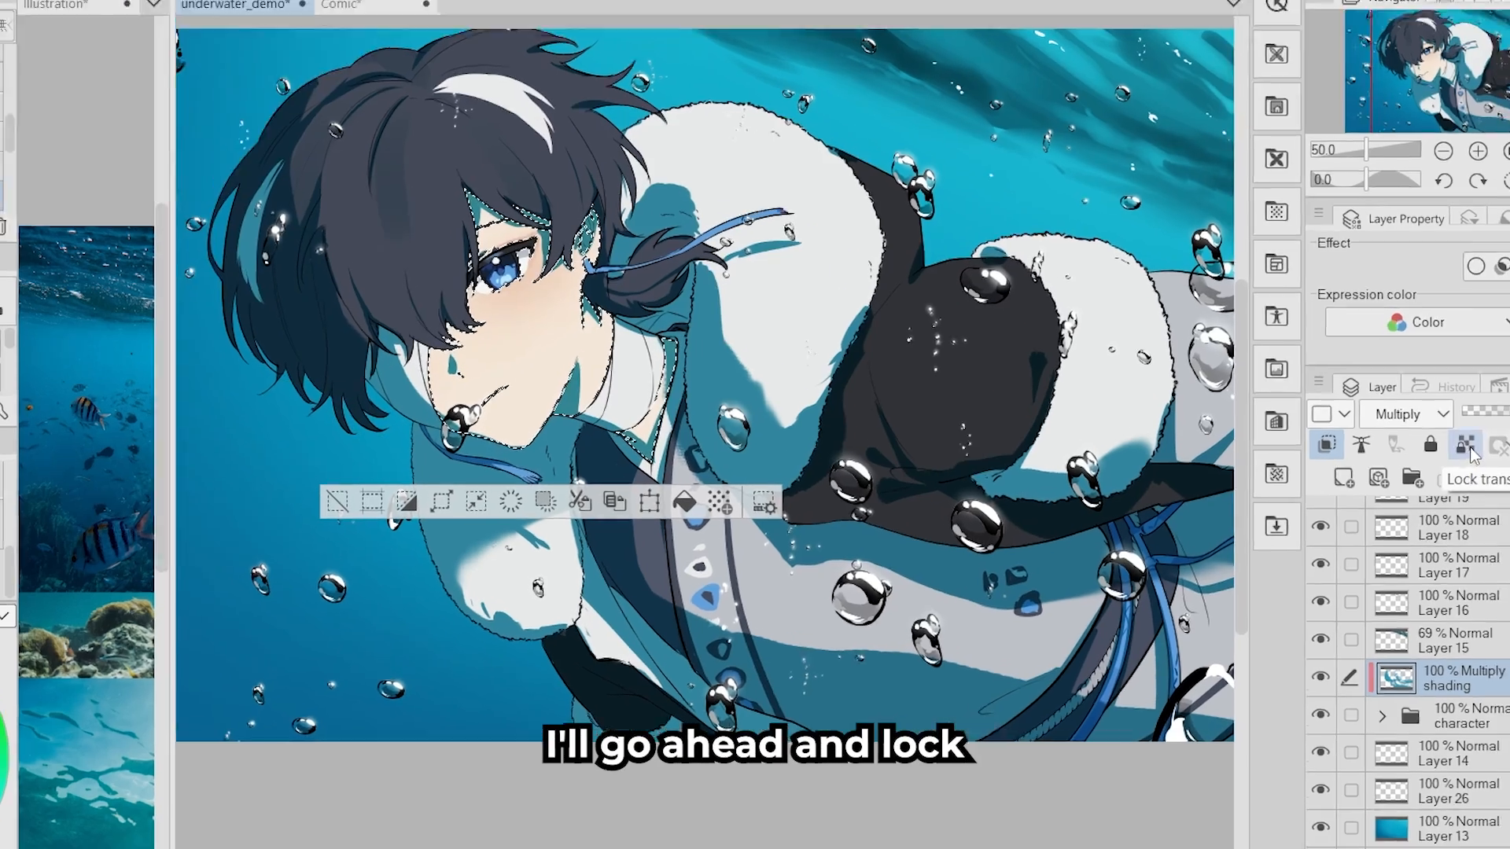
left_click(1466, 446)
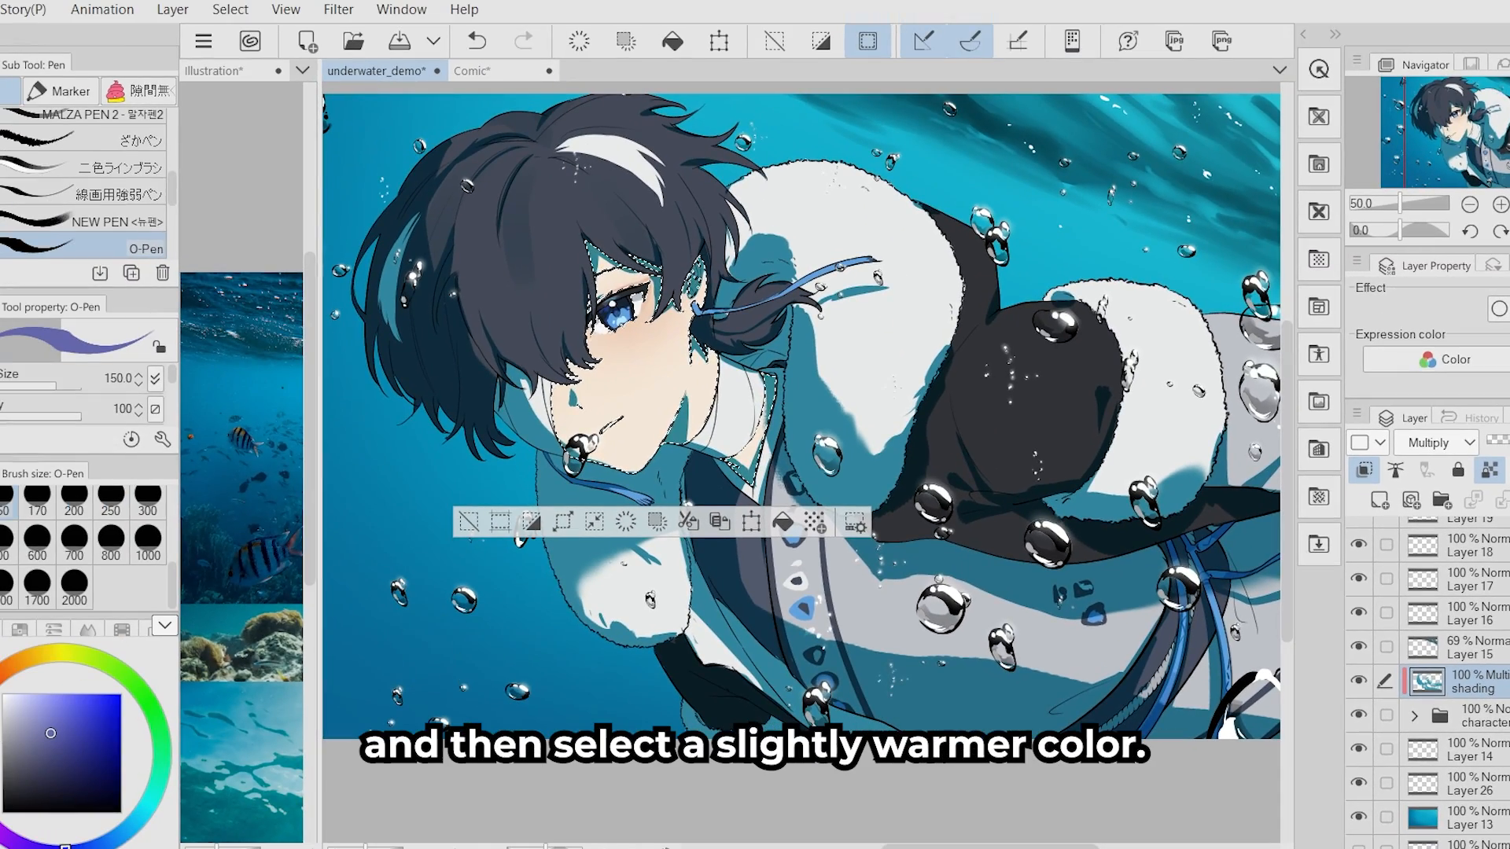
left_click_drag(16, 841, 0, 805)
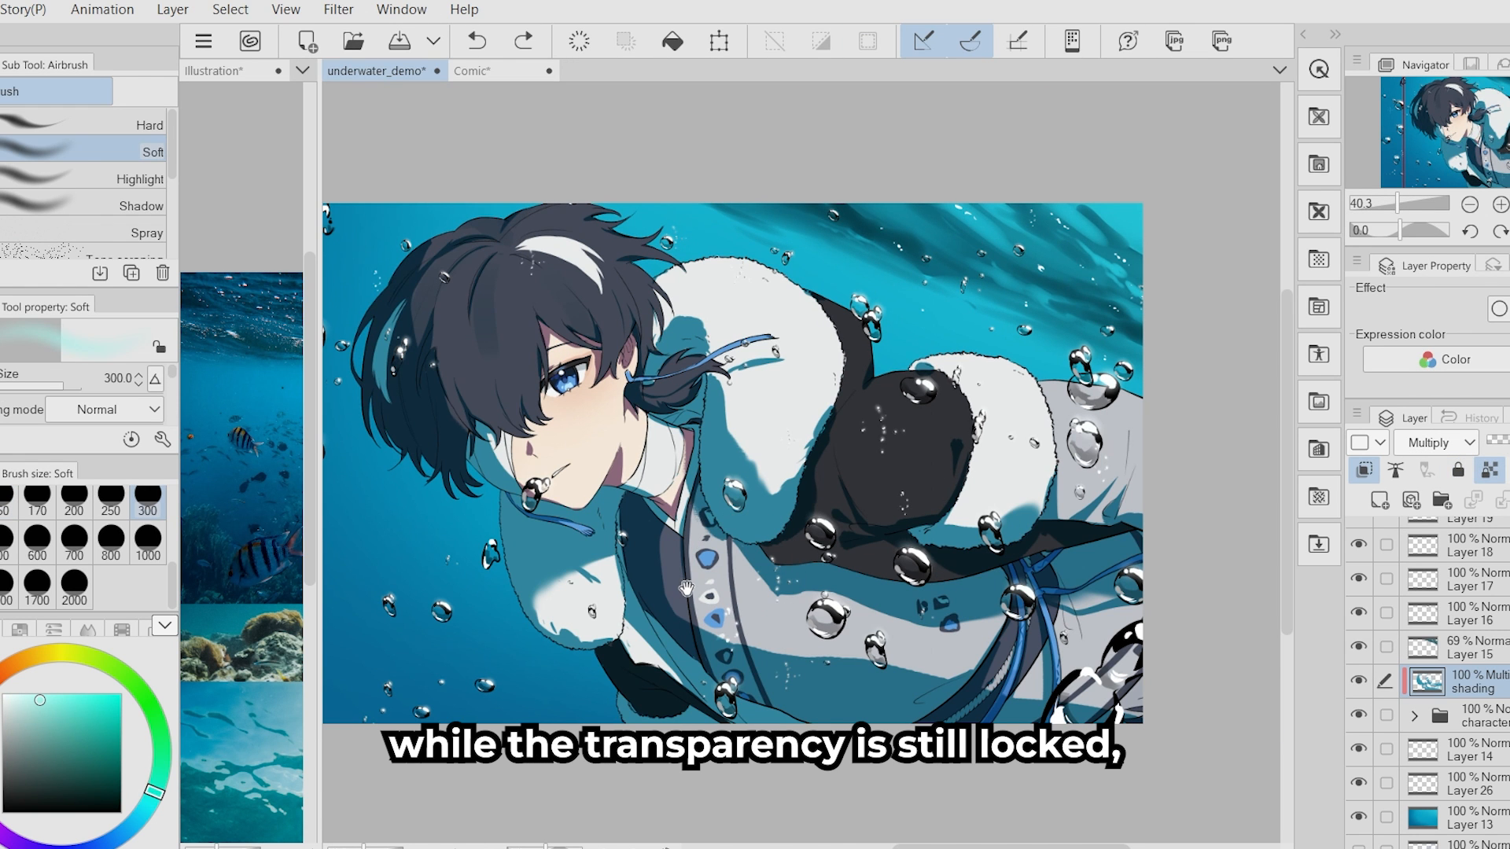
left_click_drag(687, 588, 682, 589)
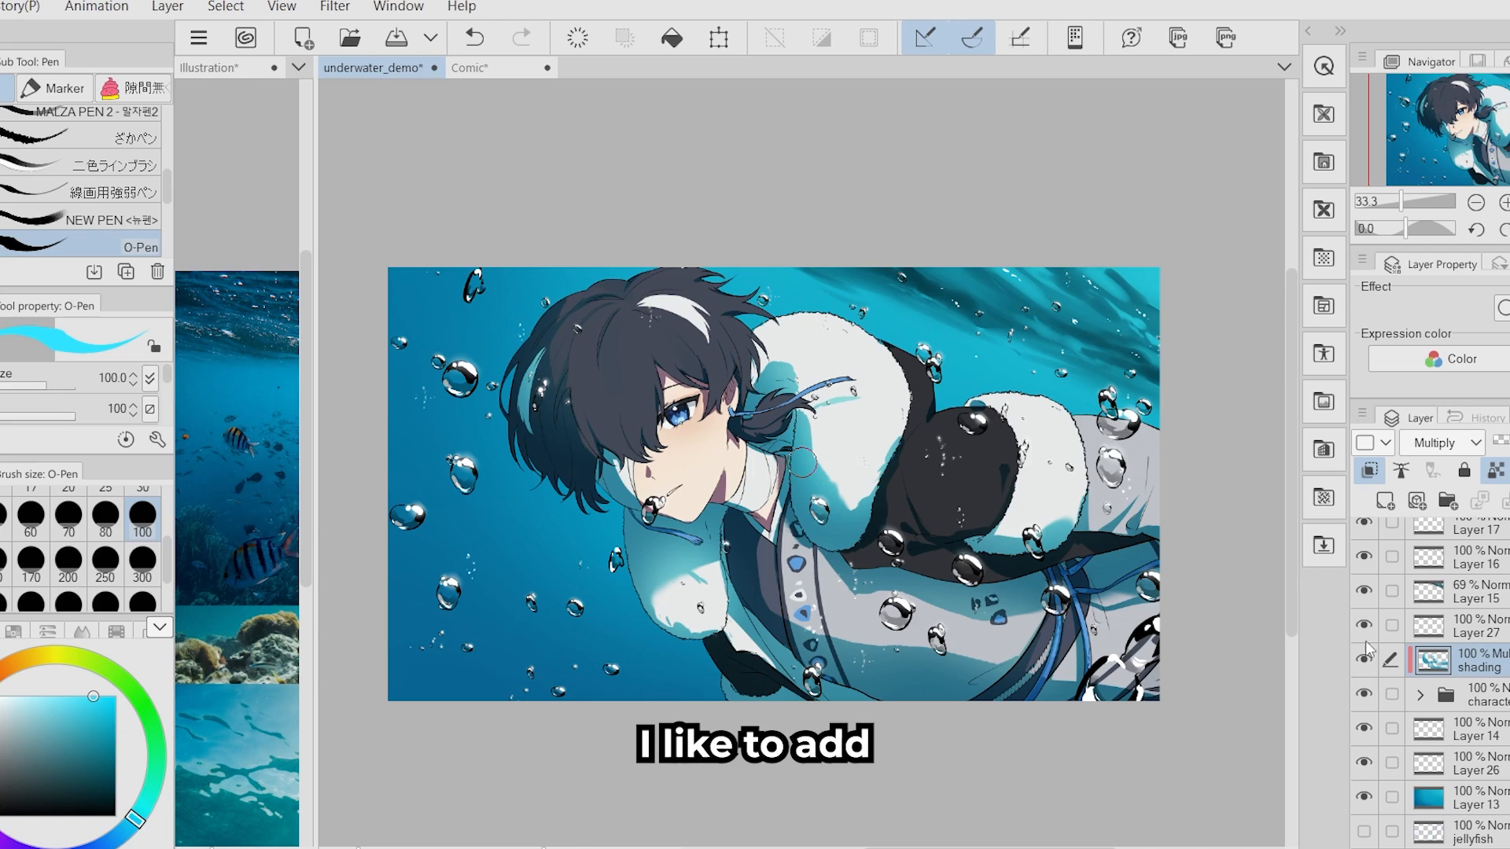
- Add a layer above the shading layer and try out a light blue squiggle on the hair with the O-Pen at size 100
left_click(1385, 501)
left_click_drag(907, 574, 891, 558)
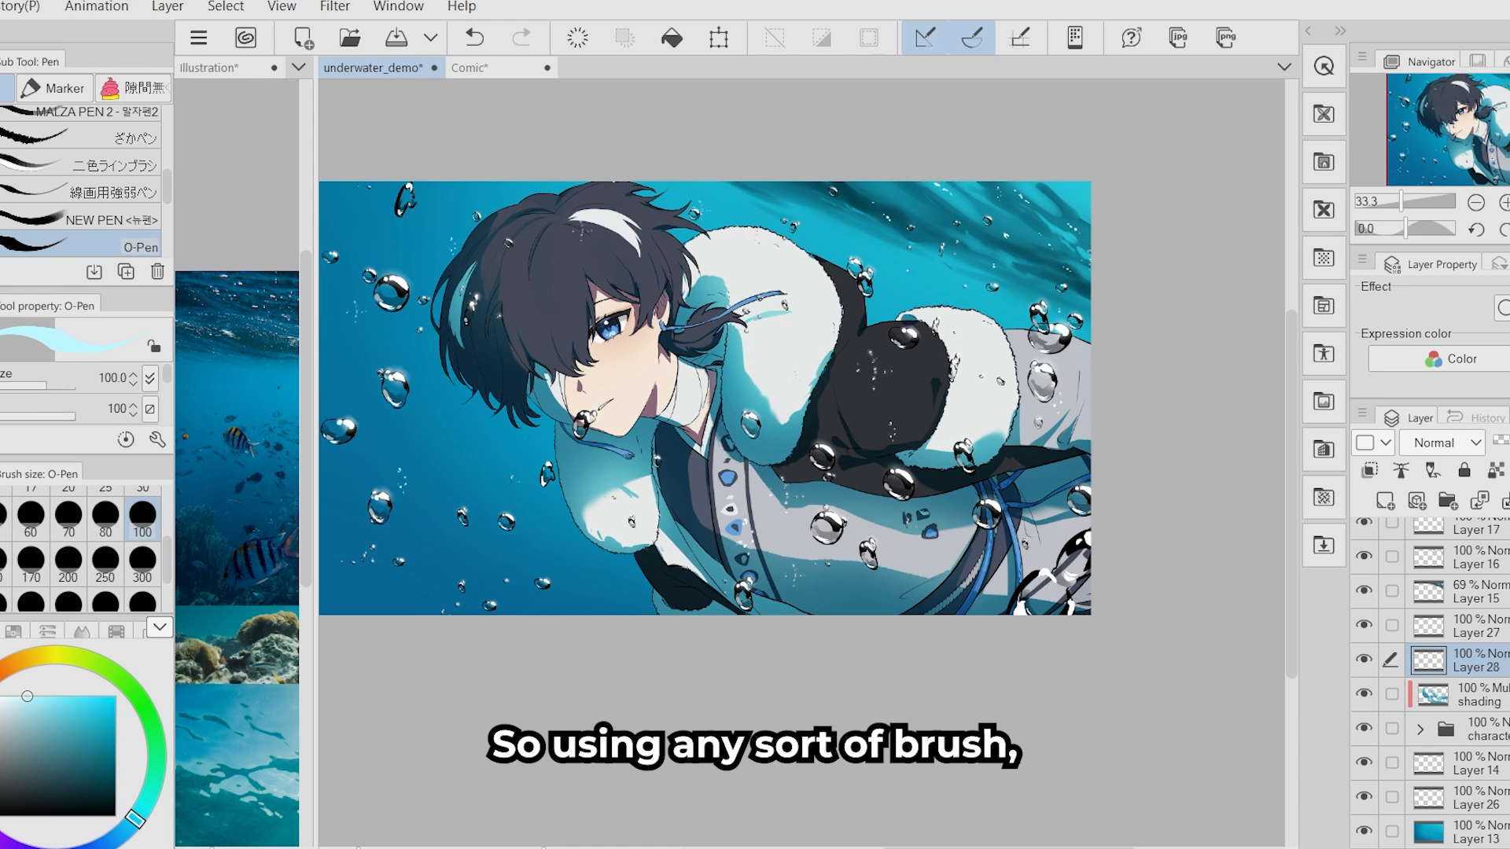
left_click_drag(542, 215, 589, 265)
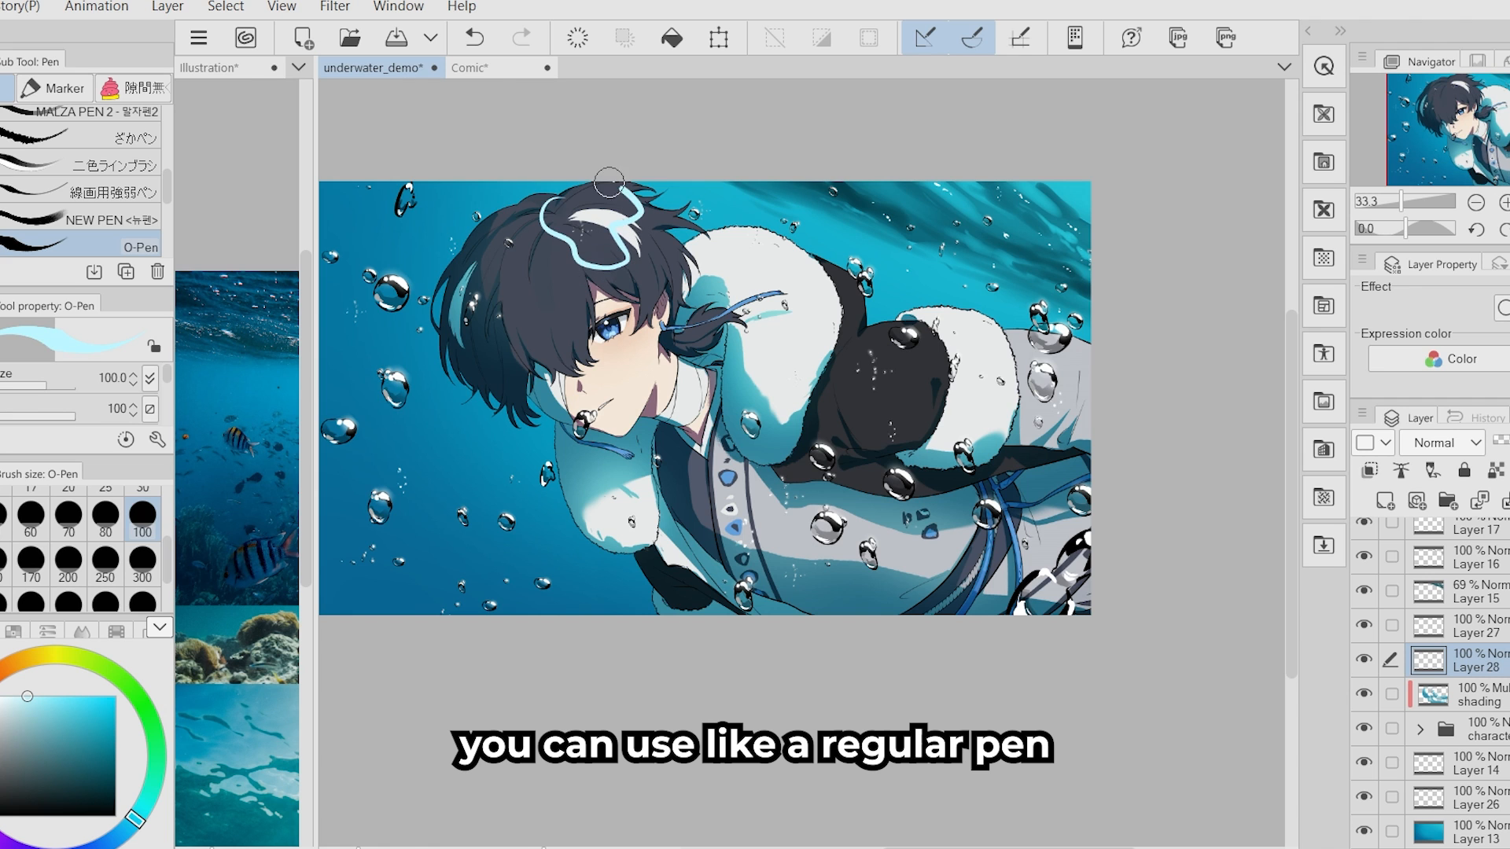
key("p")
key("ctrl+z")
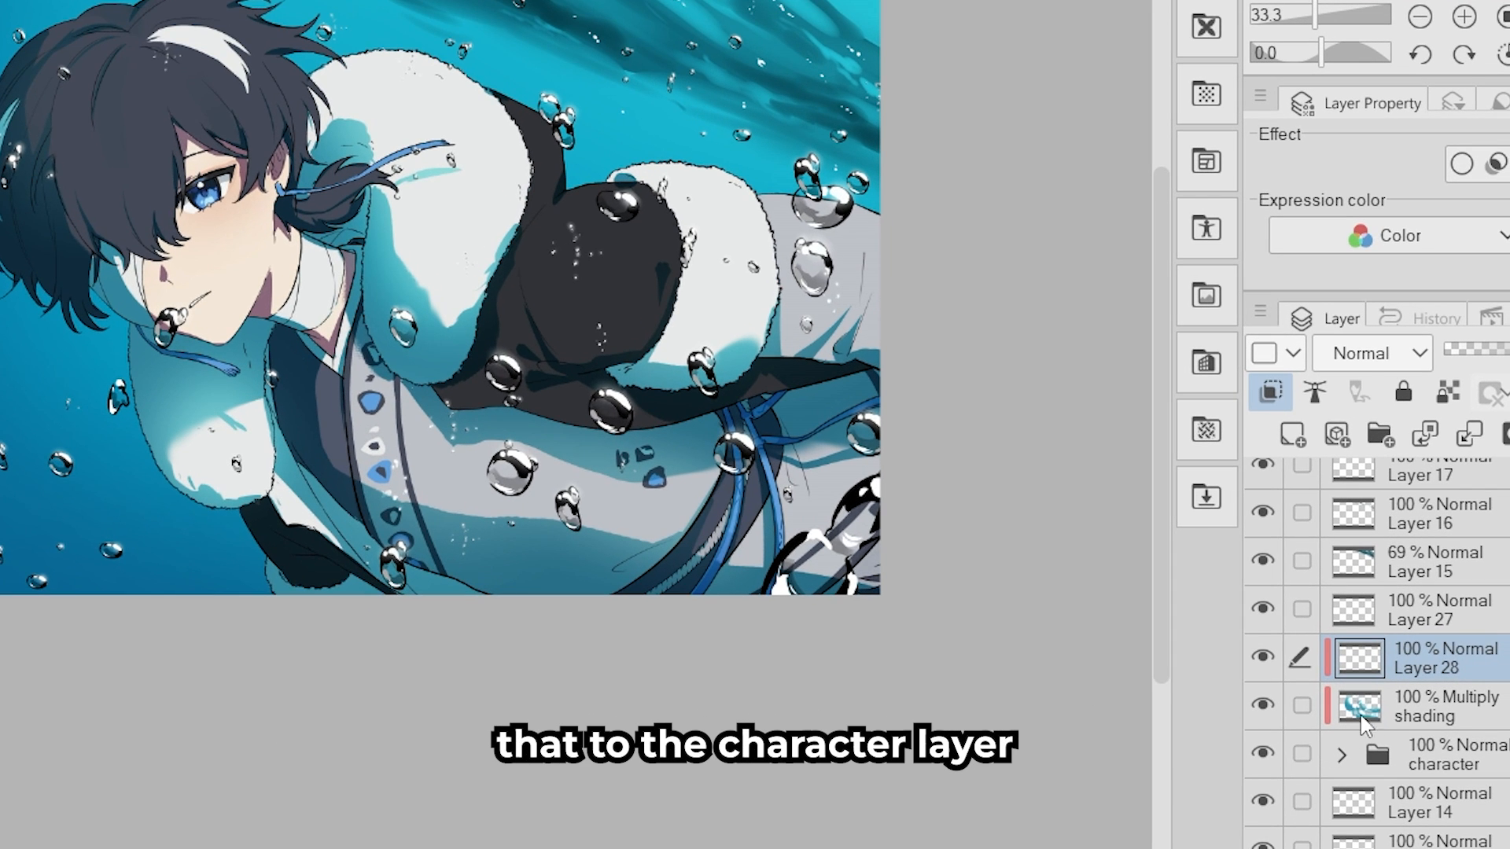
- Clip the new layer to the character and rename it water refraction
left_click(1410, 697)
left_click(1416, 660)
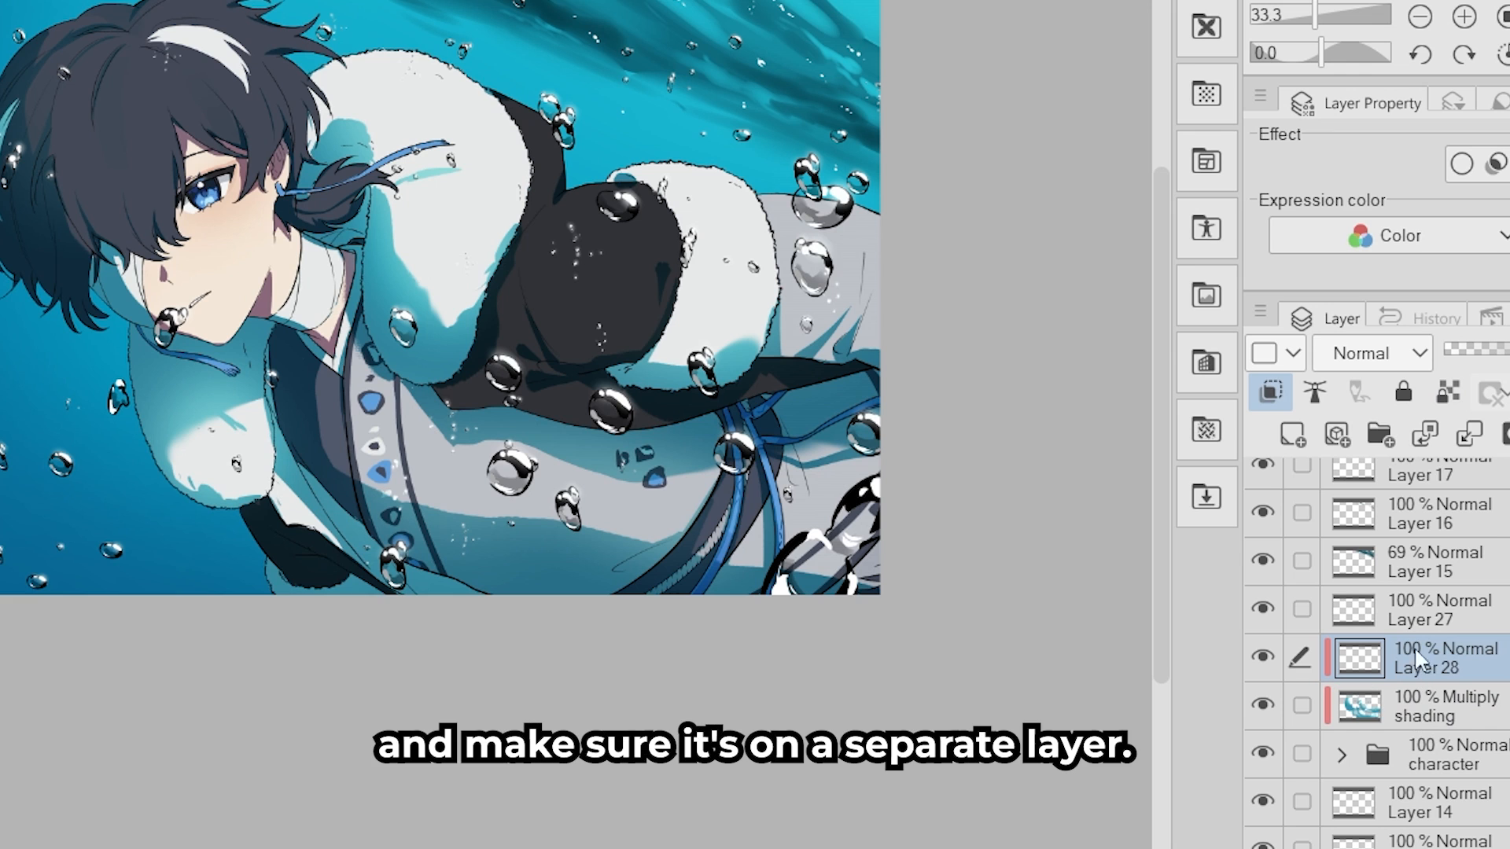
double_click(1442, 670)
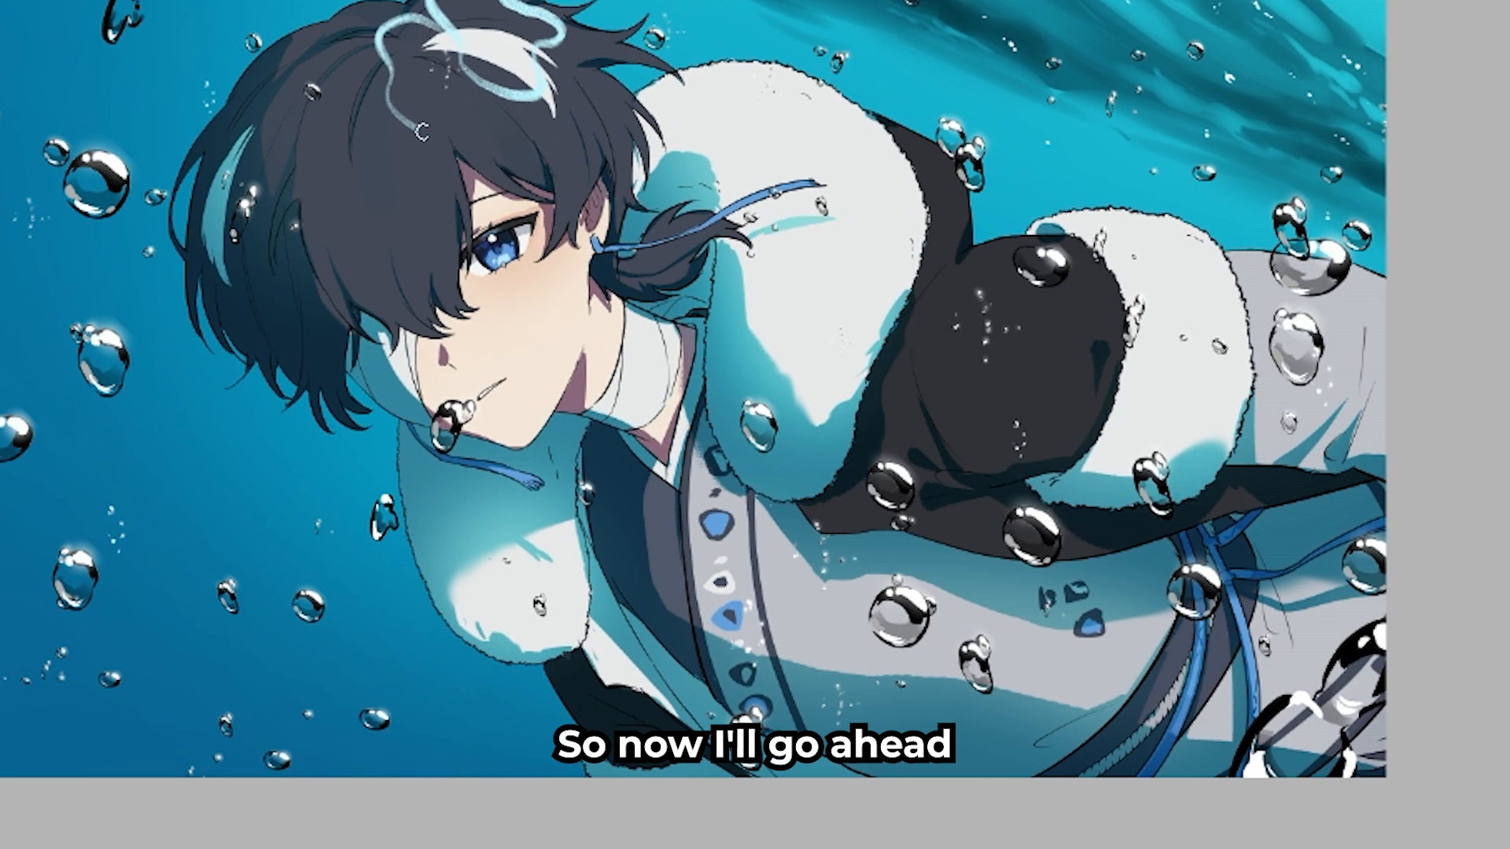
- Draw connected light blue squiggly circles across the character's hair, face, fur collar, sleeve and coat with the SU-Cream Pencil at size 25
left_click_drag(242, 98, 283, 110)
left_click_drag(280, 137, 368, 188)
left_click_drag(313, 244, 393, 277)
left_click_drag(188, 293, 291, 305)
left_click_drag(393, 277, 431, 258)
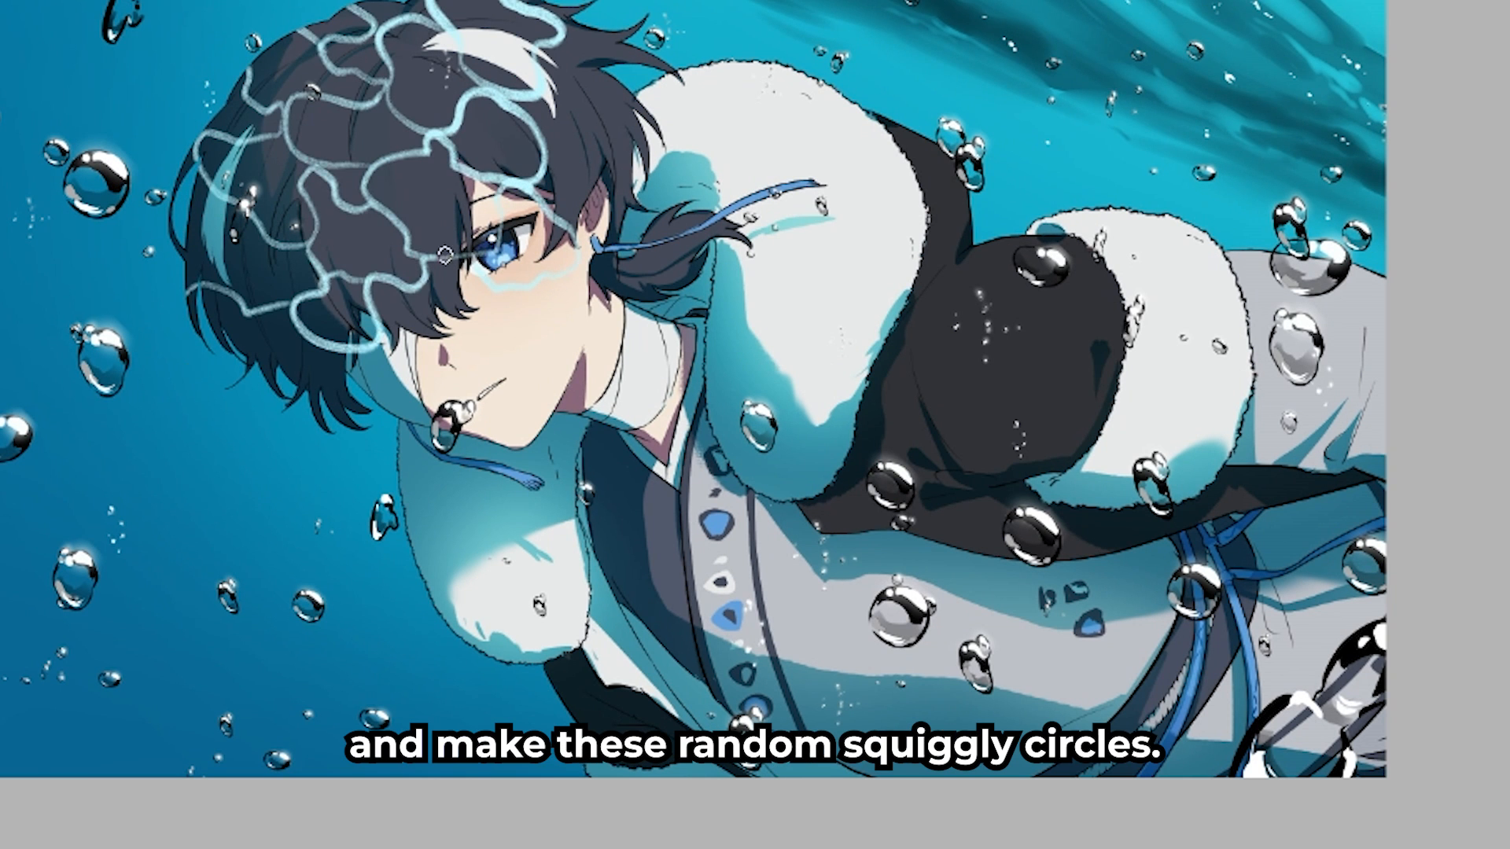
left_click_drag(680, 154, 710, 219)
left_click_drag(615, 219, 678, 305)
left_click_drag(896, 141, 953, 149)
mouse_move(924, 201)
left_mouse_down()
mouse_move(973, 232)
mouse_move(966, 284)
left_mouse_up()
left_click_drag(934, 281, 975, 358)
left_click_drag(966, 284, 1019, 335)
left_click_drag(917, 294, 889, 349)
left_click_drag(393, 381, 475, 445)
left_click_drag(610, 429, 668, 489)
left_click_drag(689, 417, 743, 476)
left_click_drag(975, 346, 992, 387)
left_click_drag(896, 354, 938, 429)
left_click_drag(929, 456, 1028, 503)
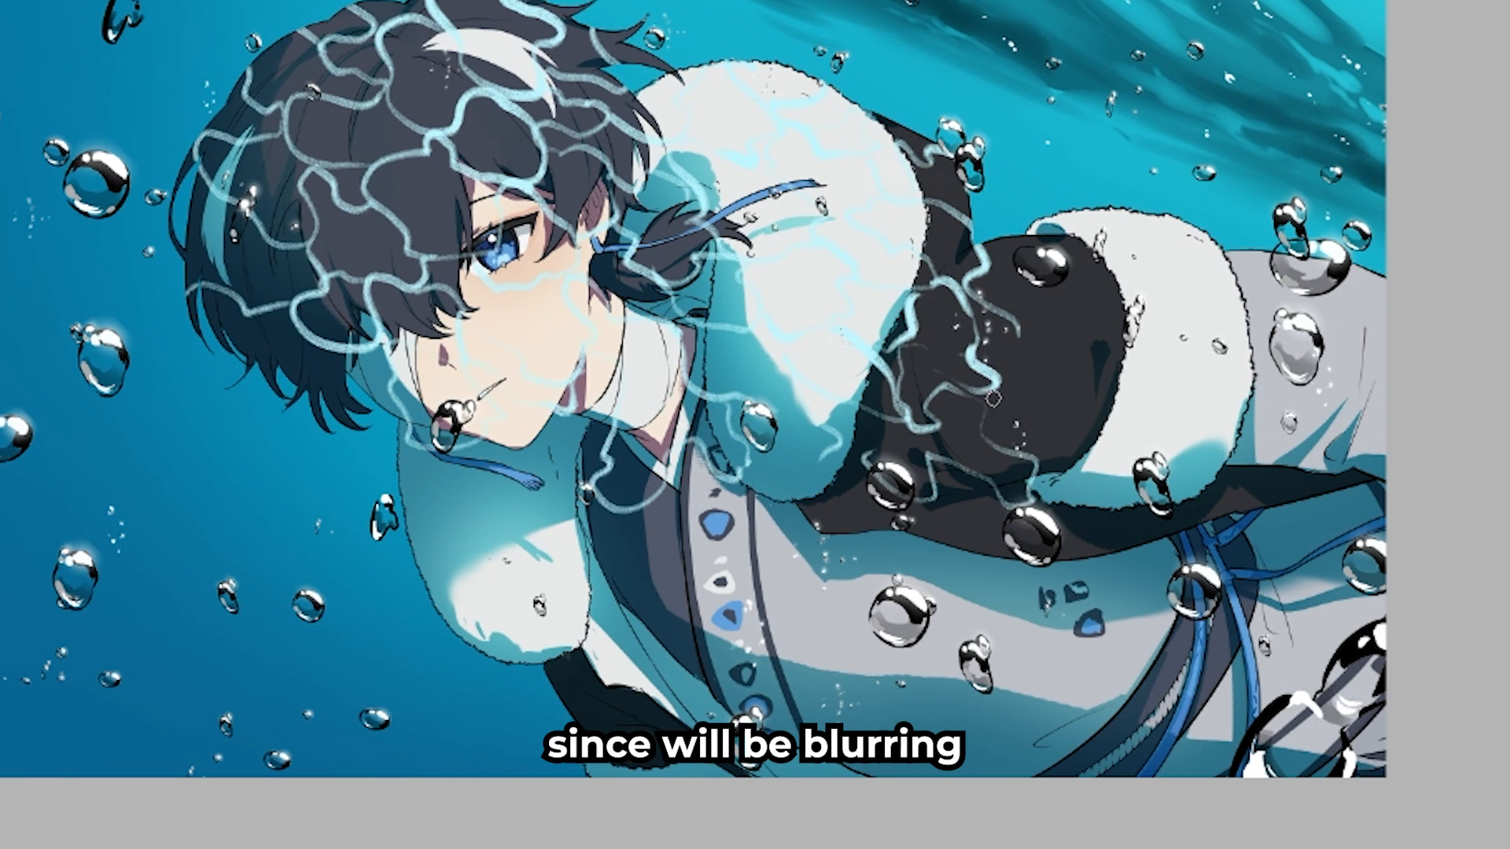
left_click_drag(985, 393, 1100, 431)
left_click_drag(1071, 269, 1125, 337)
left_click_drag(1230, 469, 1380, 479)
mouse_move(638, 503)
left_mouse_down()
mouse_move(695, 568)
mouse_move(628, 619)
left_mouse_up()
left_click_drag(772, 582, 943, 633)
mouse_move(1134, 564)
left_mouse_down()
mouse_move(1251, 629)
mouse_move(1319, 585)
left_mouse_up()
left_click_drag(675, 94, 692, 148)
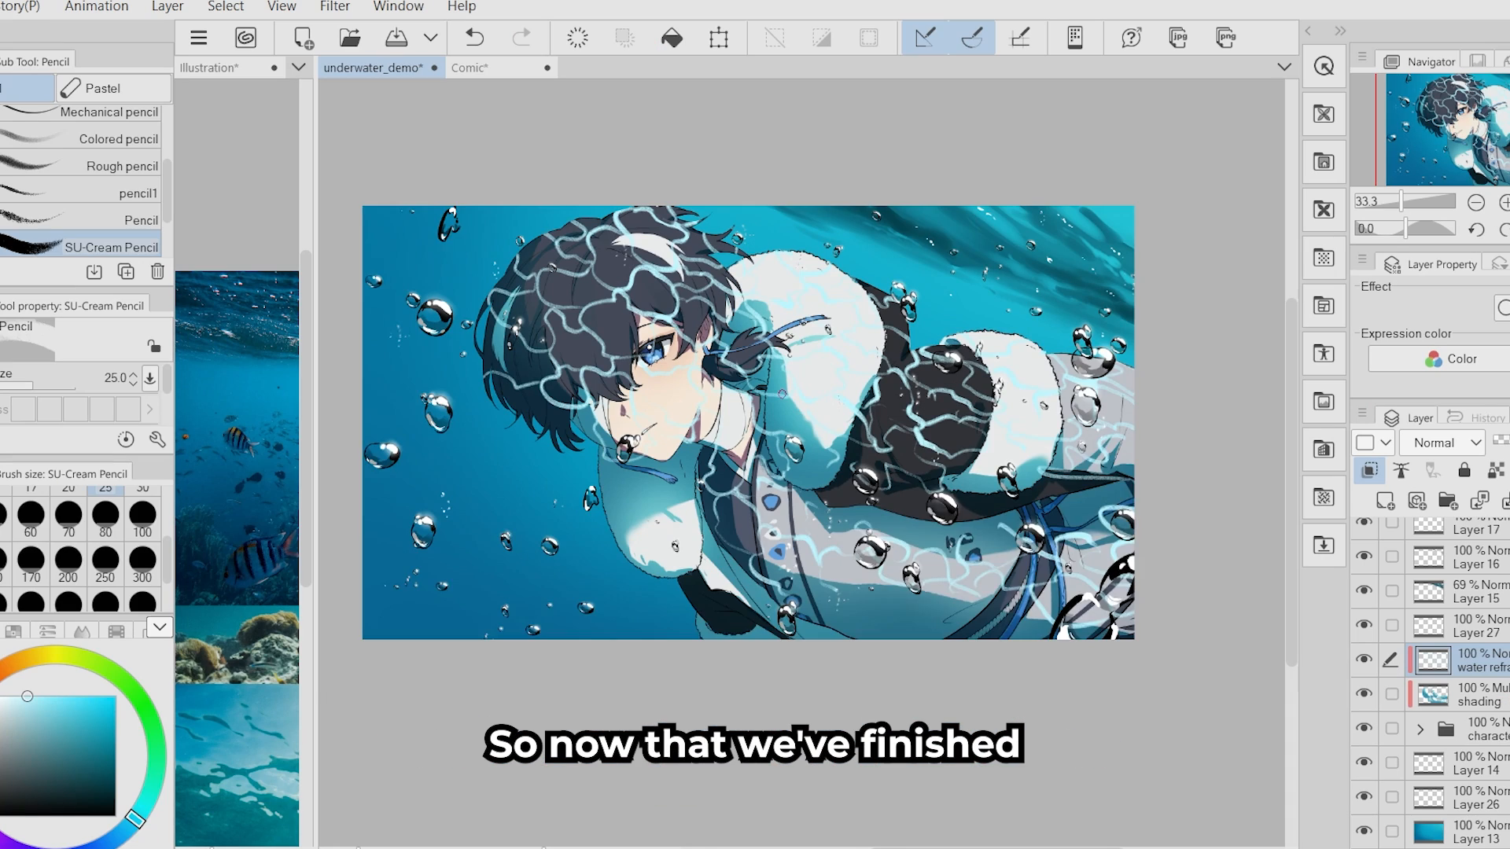
- Apply a Gaussian blur with strength 25.98 to the squiggles on the water refraction layer
scroll(773, 377, "up", 2)
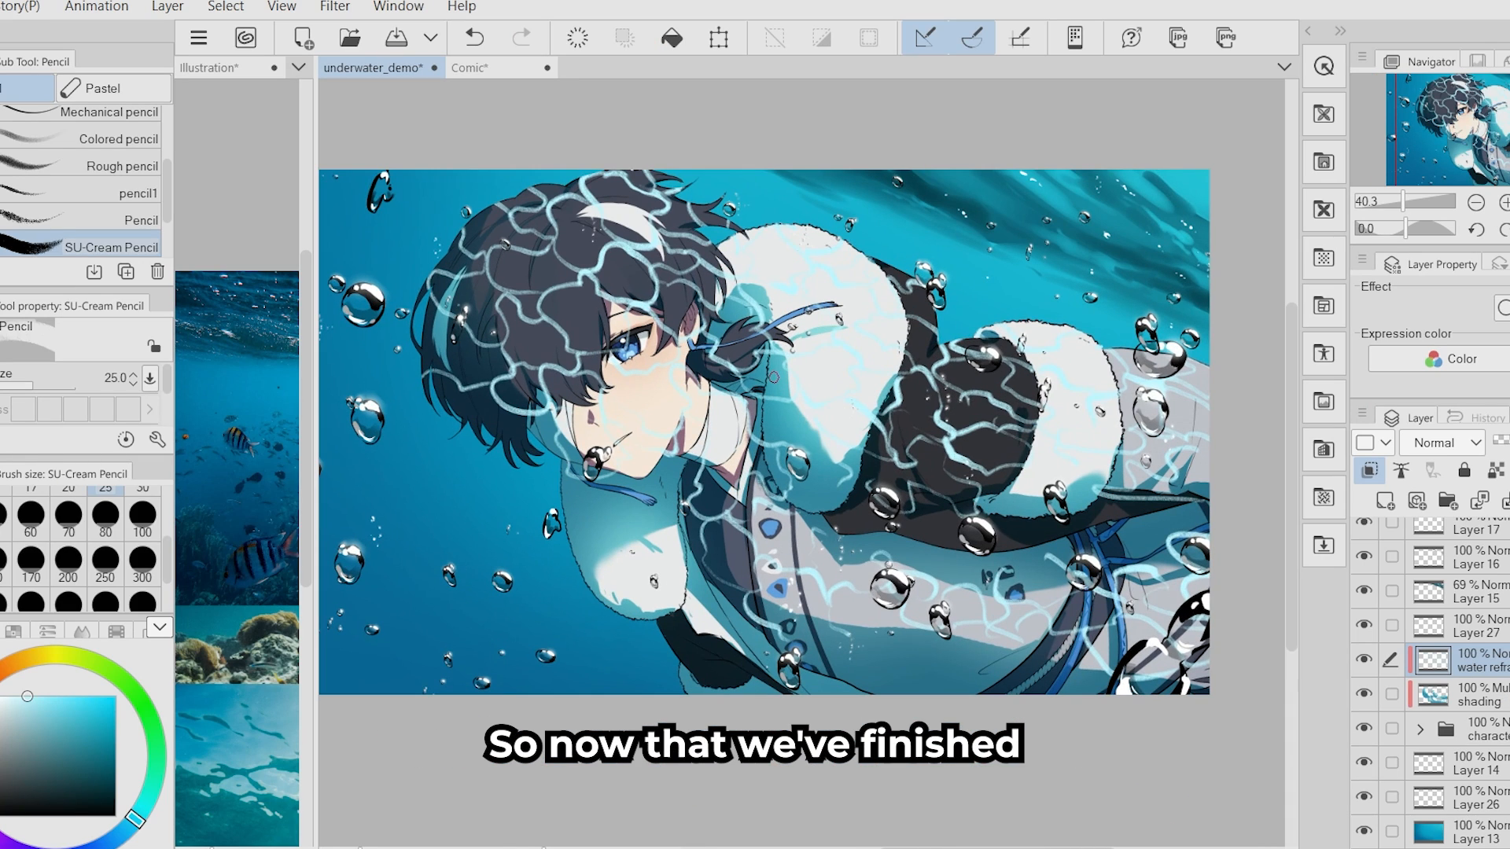
left_click(355, 11)
mouse_move(366, 35)
left_click(568, 89)
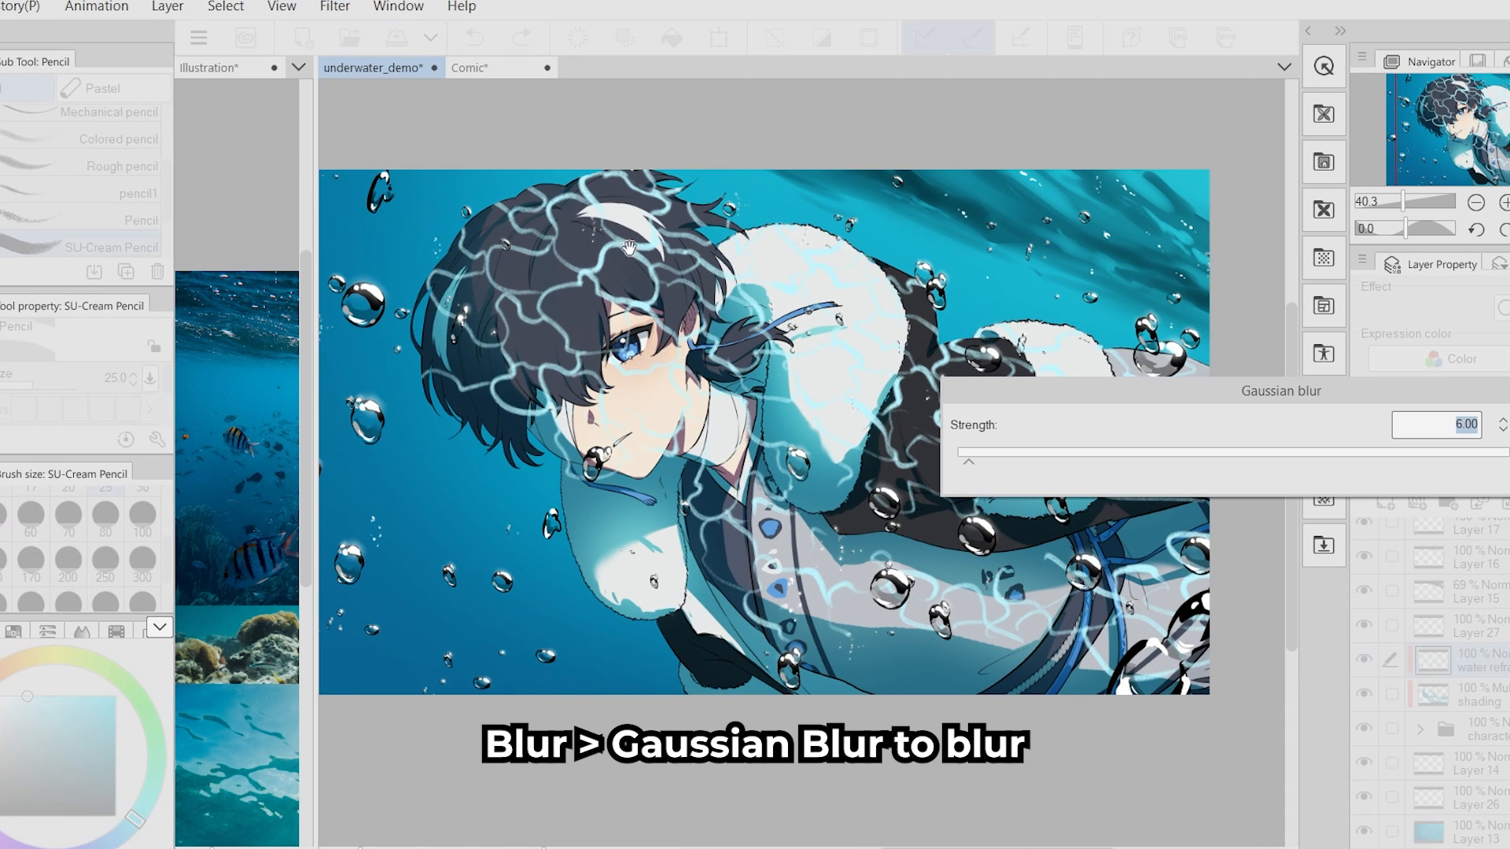
left_click_drag(969, 462, 1024, 464)
scroll(682, 474, "down", 5)
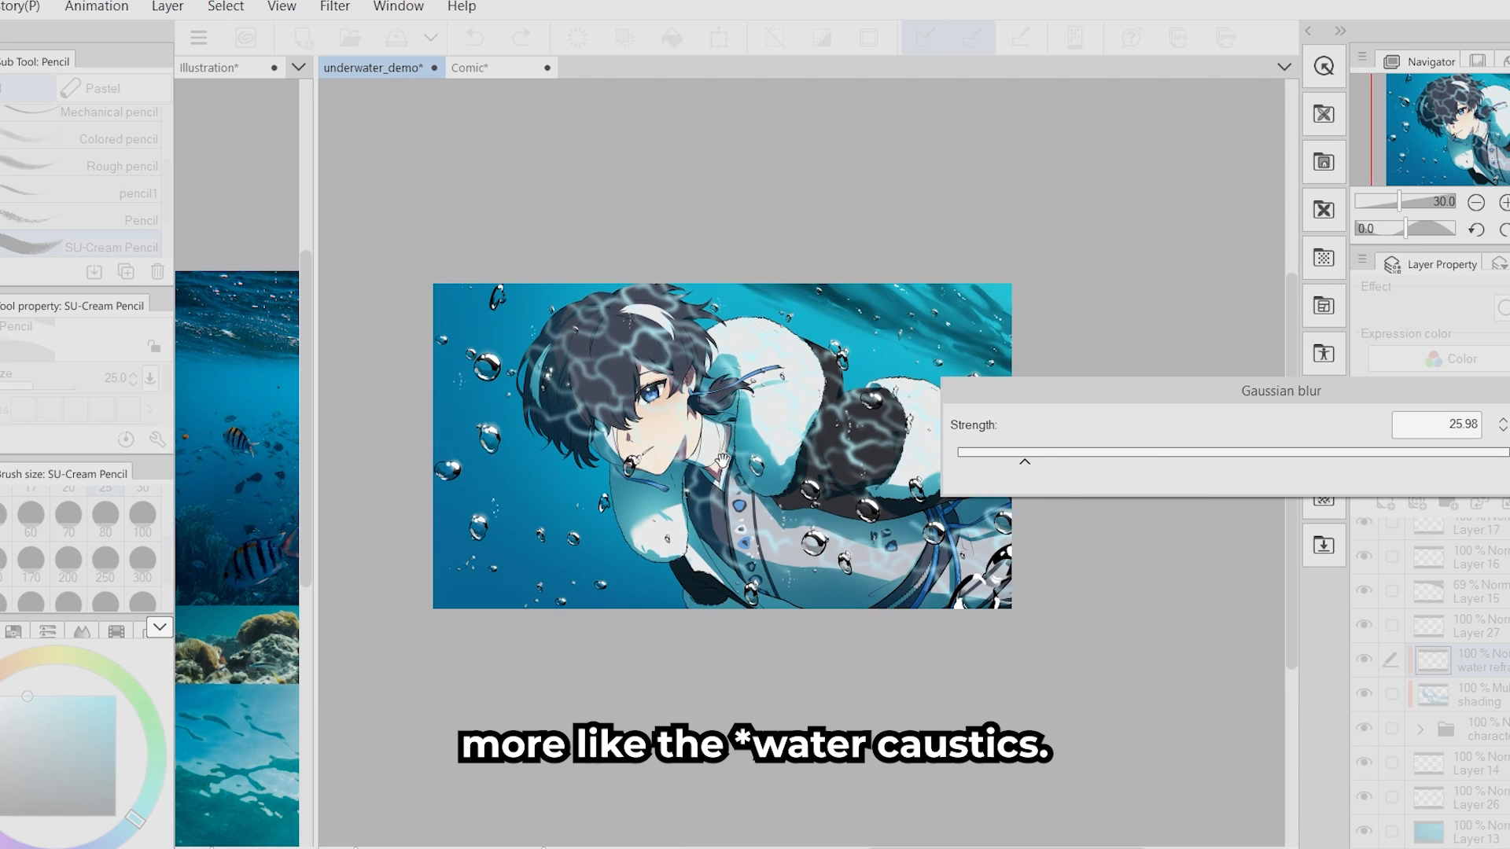
scroll(833, 464, "up", 4)
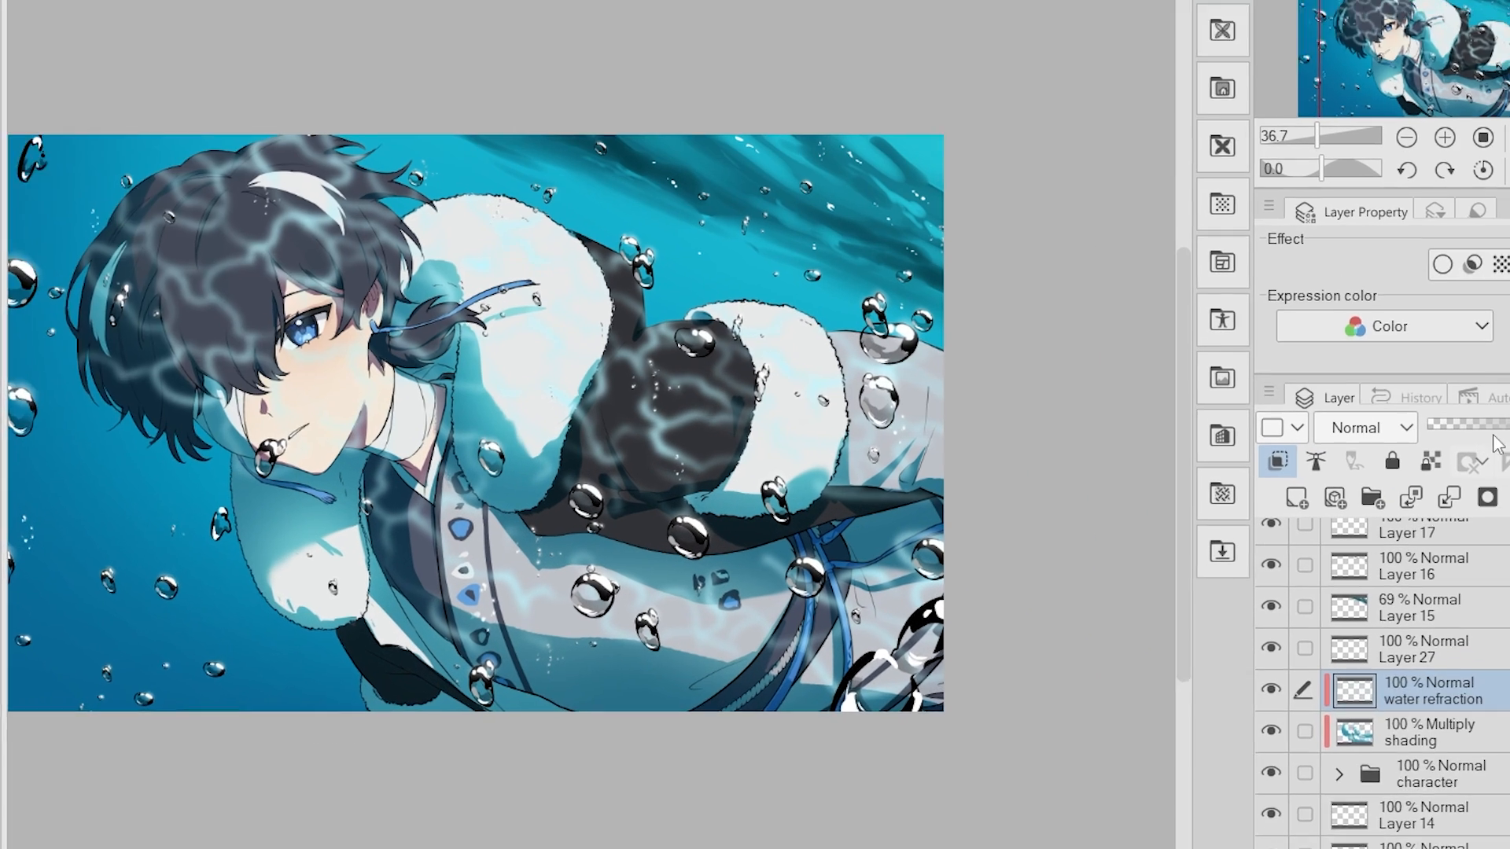
- Lower the water refraction layer's opacity to 64% and set its blending mode to Add (Glow)
left_click_drag(1498, 438, 1468, 438)
left_click(1262, 401)
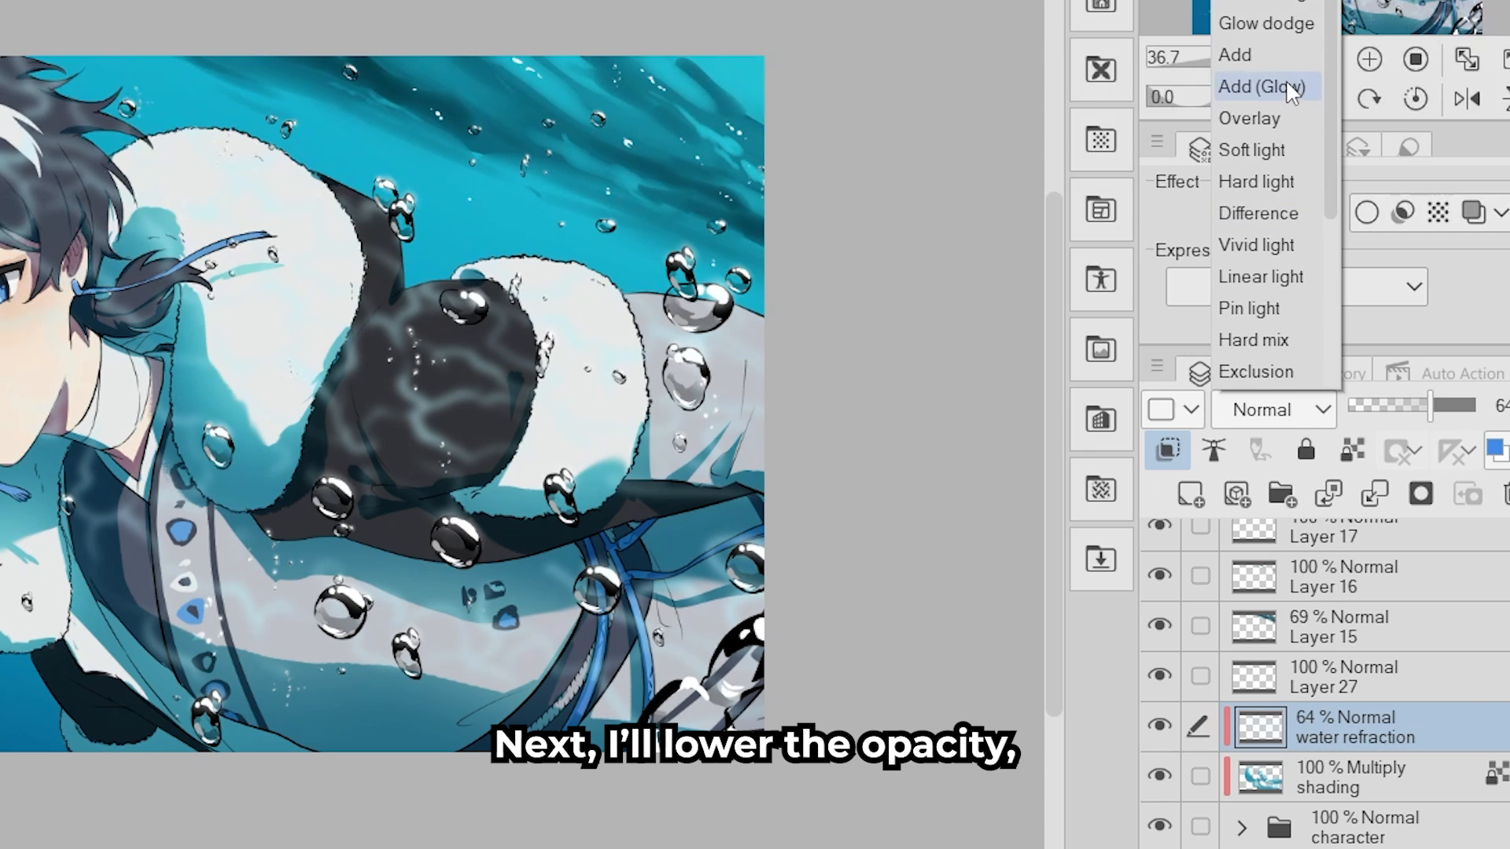
left_click(1285, 86)
left_click(1231, 408)
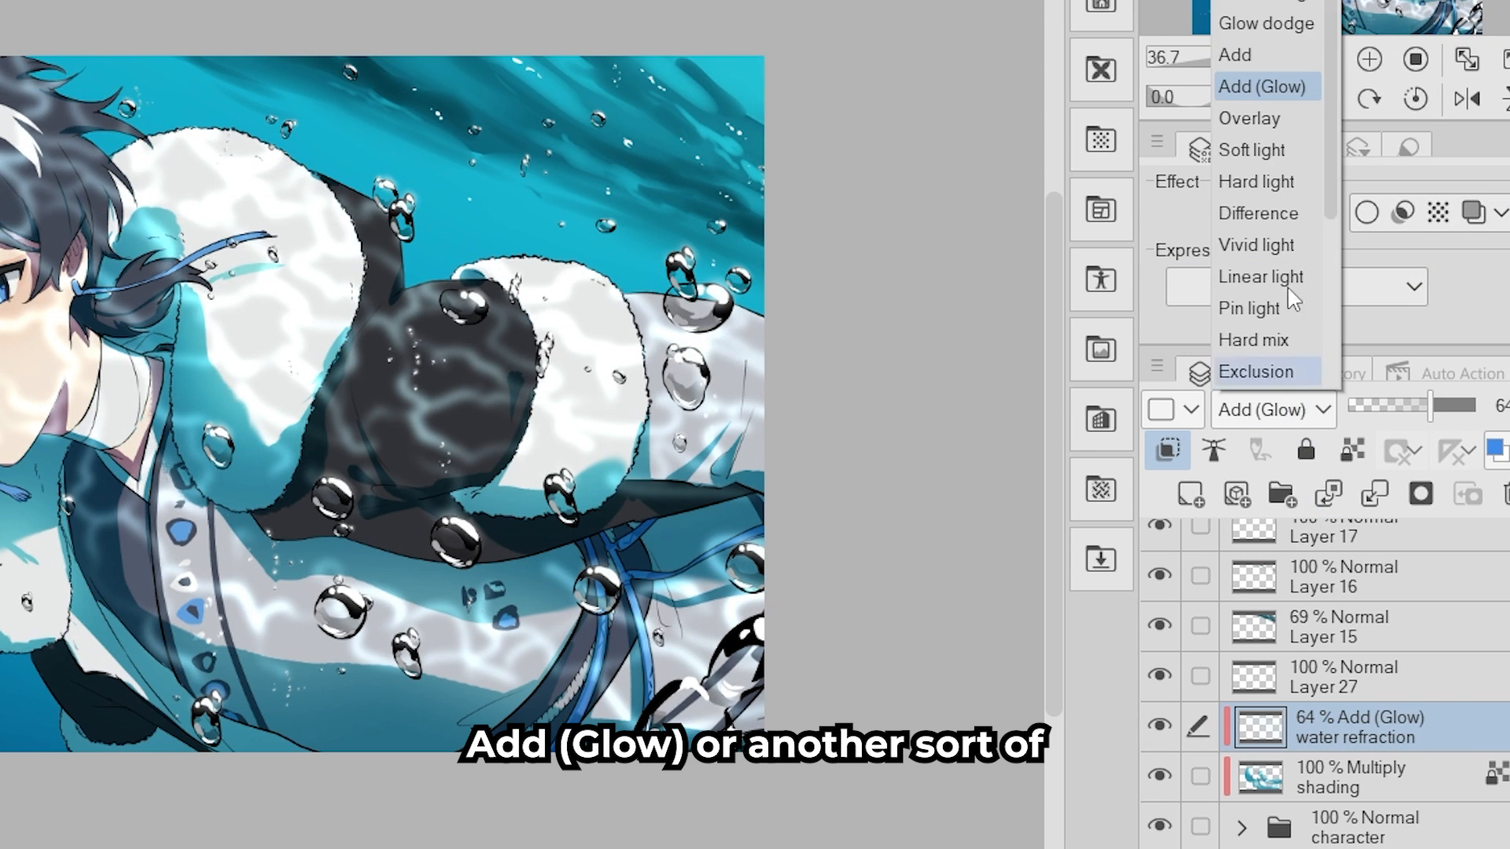
- Switch the water refraction layer to Glow dodge and clear the shading layer's area from it using a selection created from the shading layer
left_click(1266, 24)
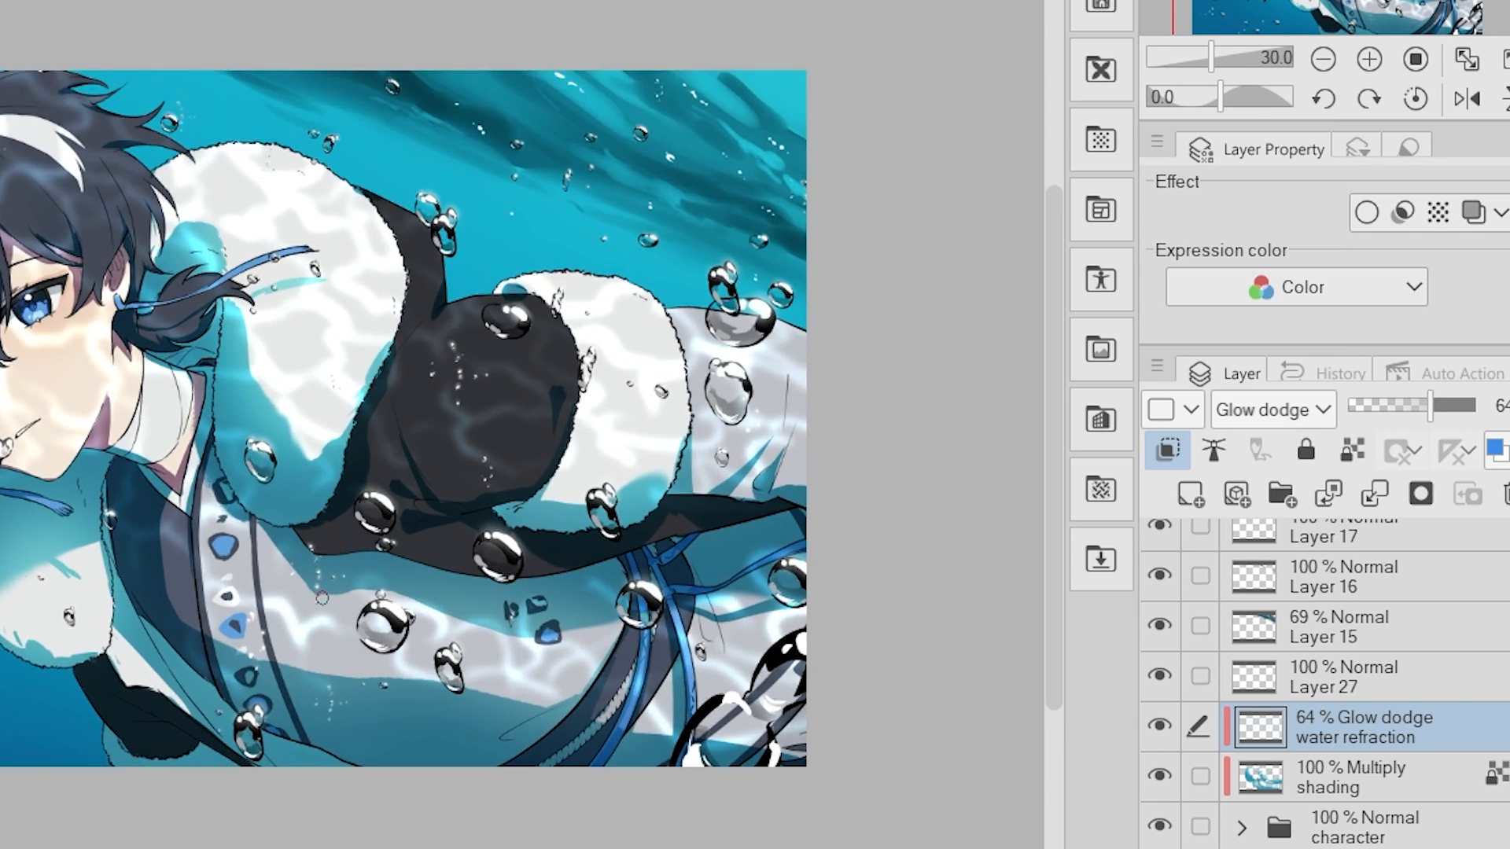
right_click(1336, 728)
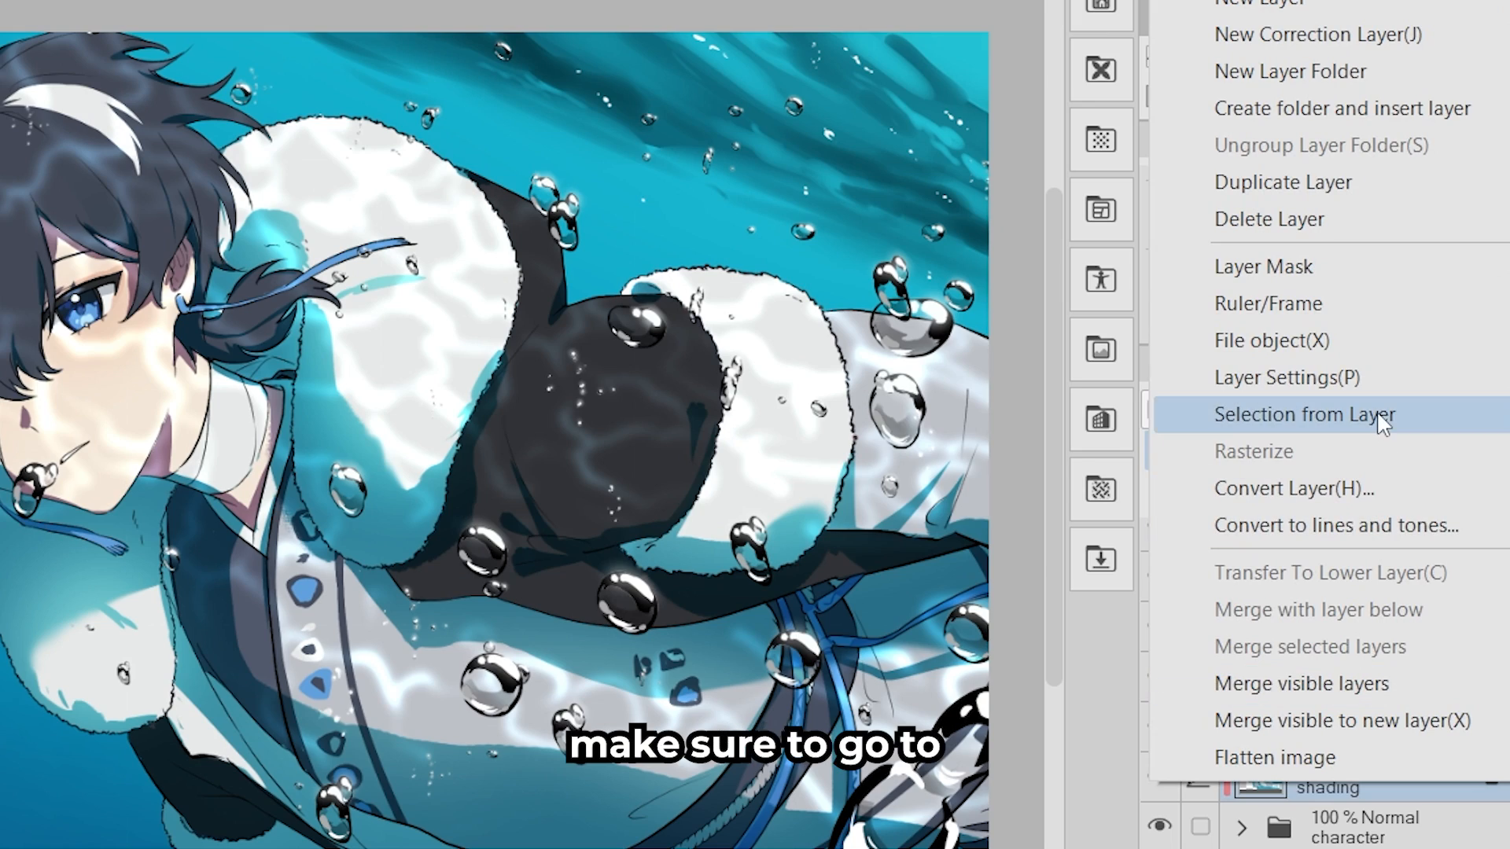
mouse_move(1381, 423)
left_click(931, 419)
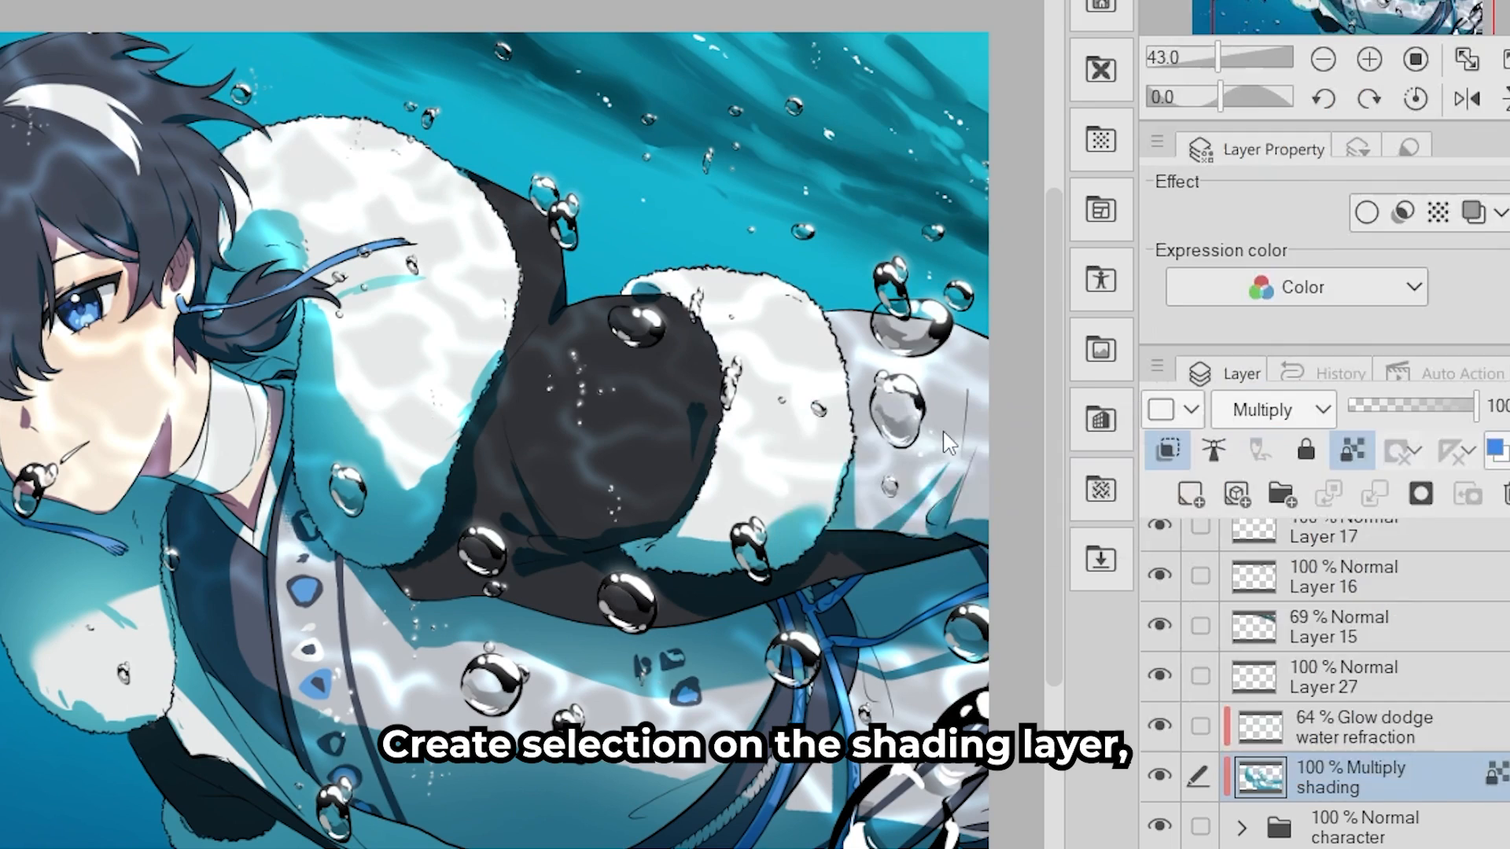
left_click(1364, 739)
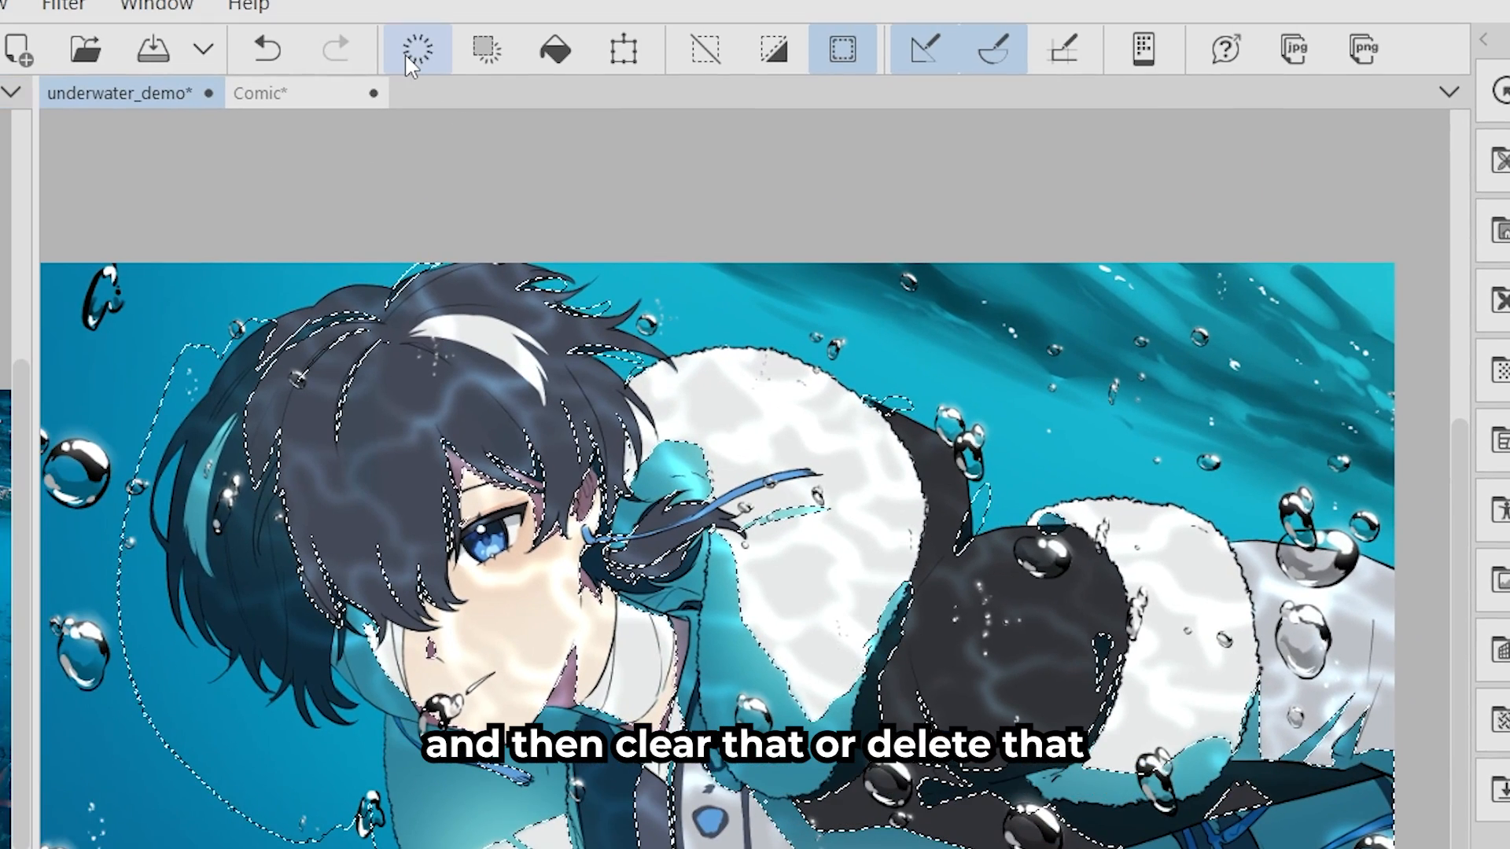
left_click(325, 10)
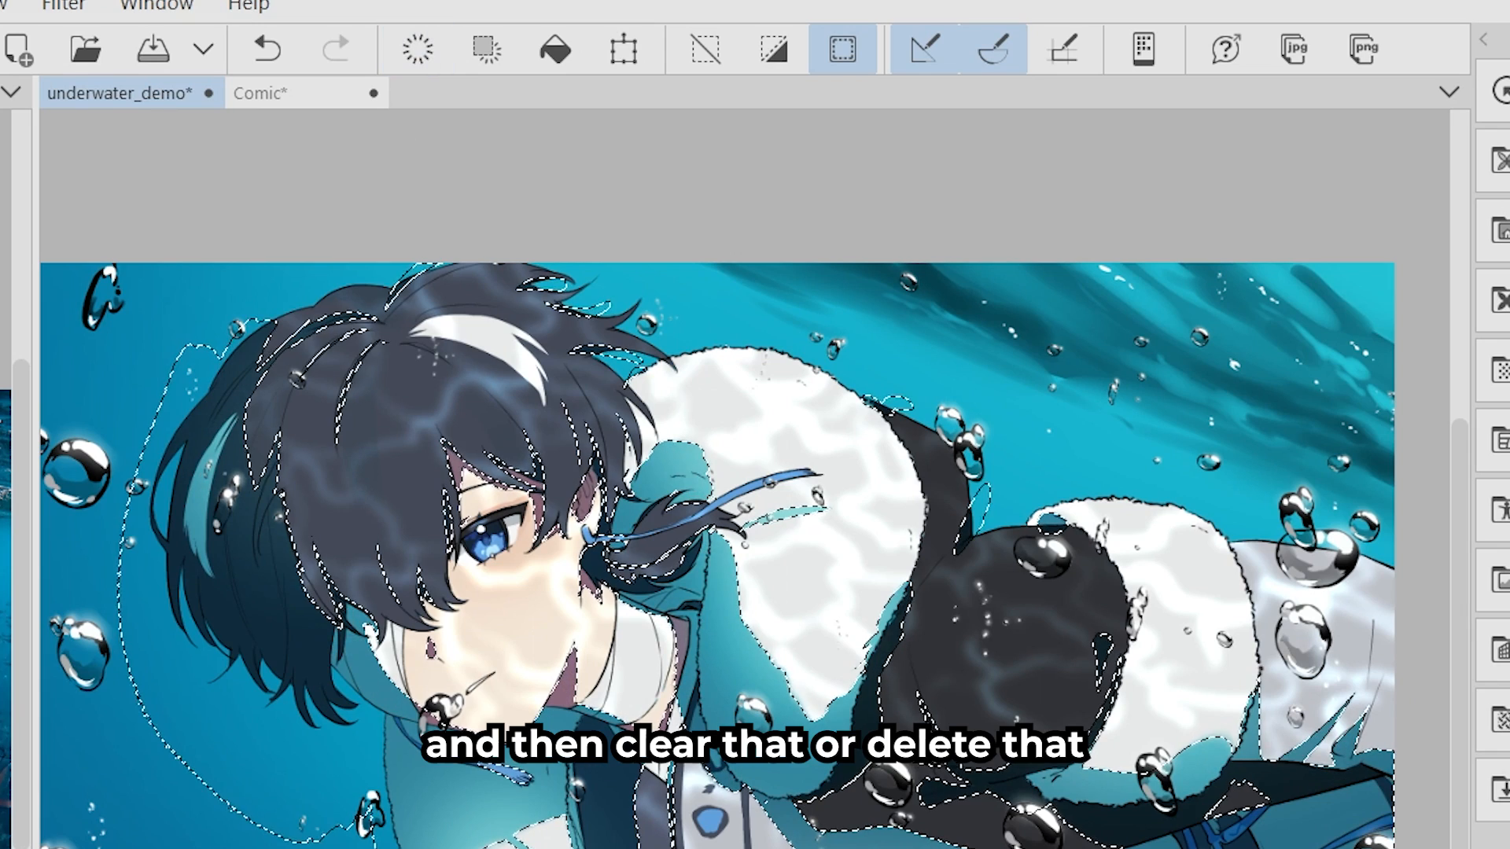
key("ctrl+d")
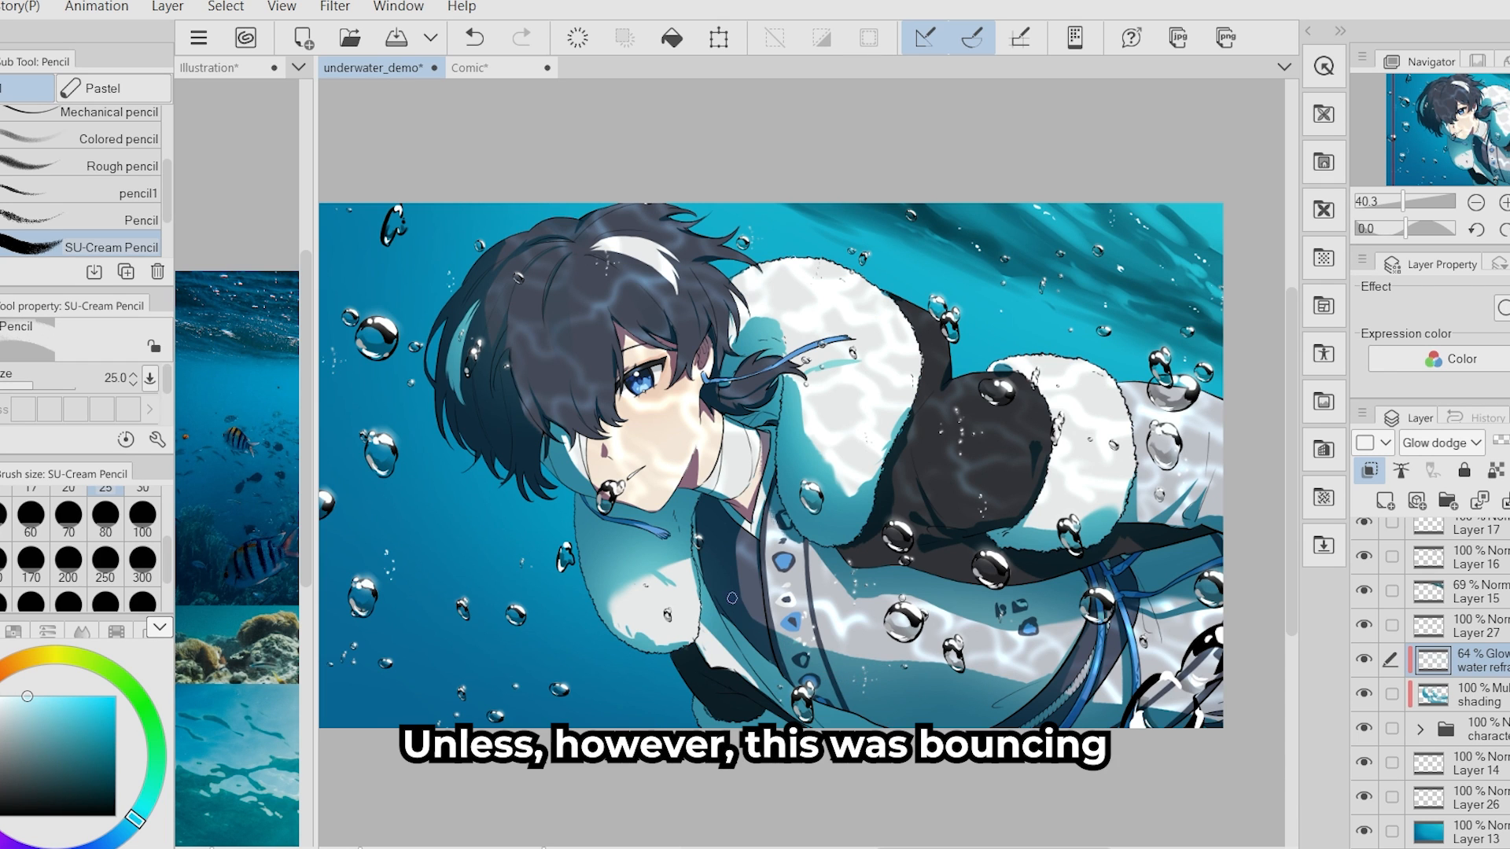
- Sketch a white patch in the lower-left water with an arrow towards the character on a new layer, and undo the strokes
left_click(1385, 502)
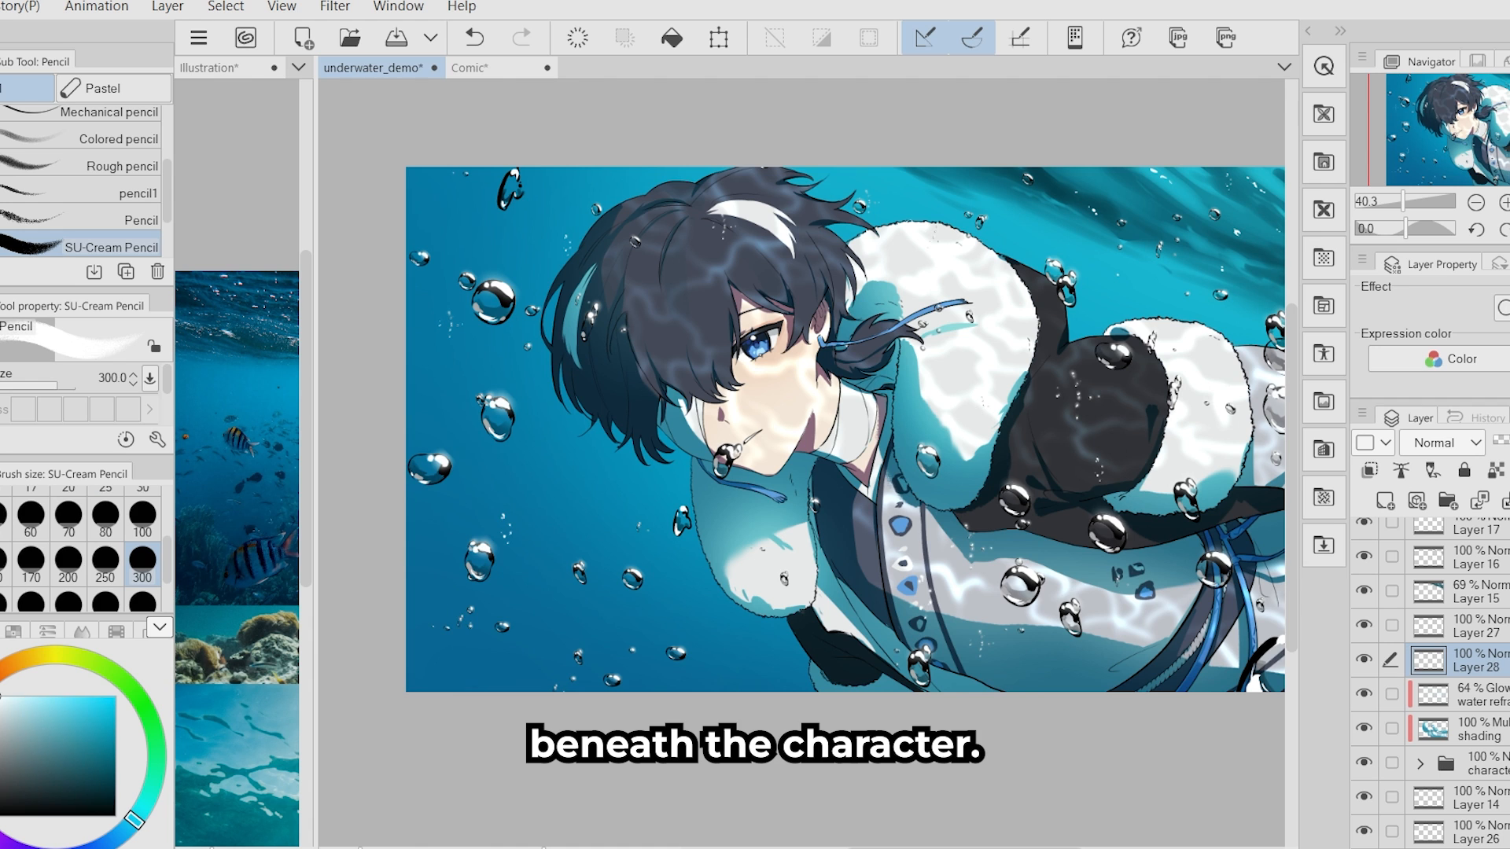
left_click_drag(371, 556, 549, 749)
left_click_drag(525, 588, 608, 500)
left_click_drag(548, 505, 634, 607)
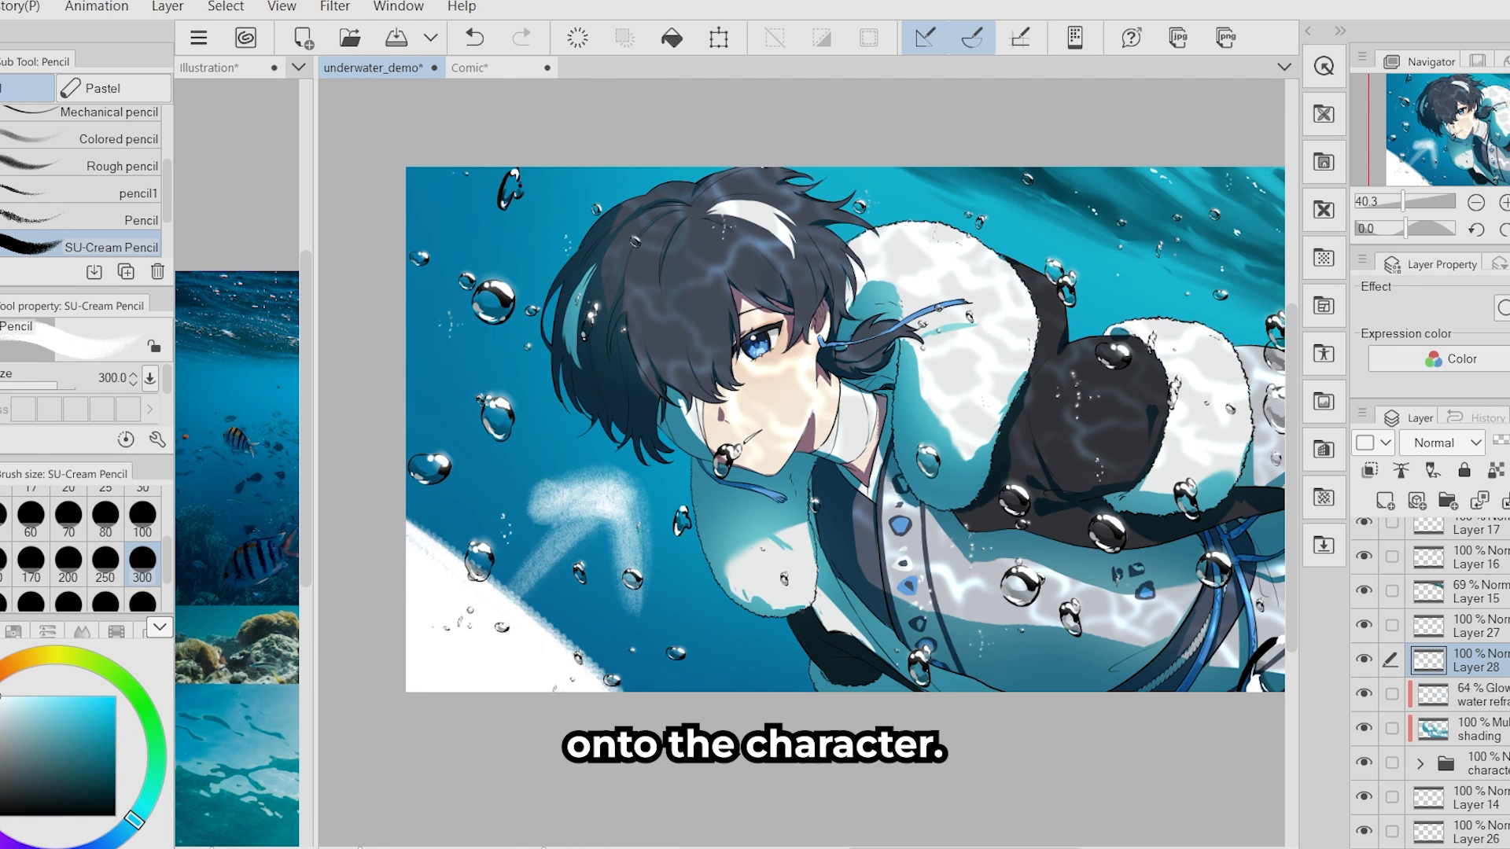
left_click(474, 37)
left_click(474, 37)
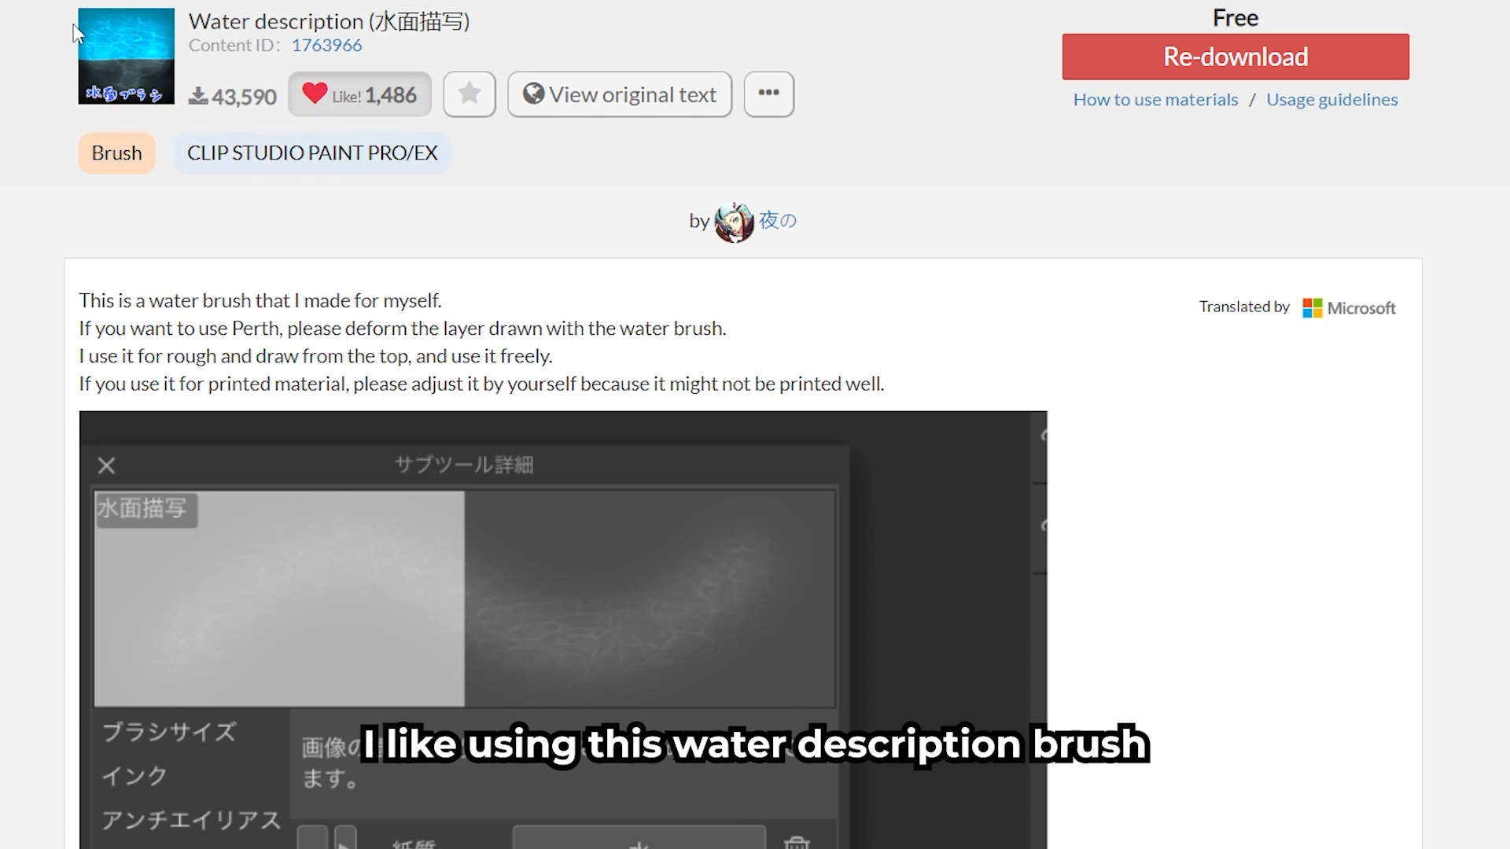
- Review the settings images and painting example on the Water description brush's download page
scroll(446, 394, "down", 12)
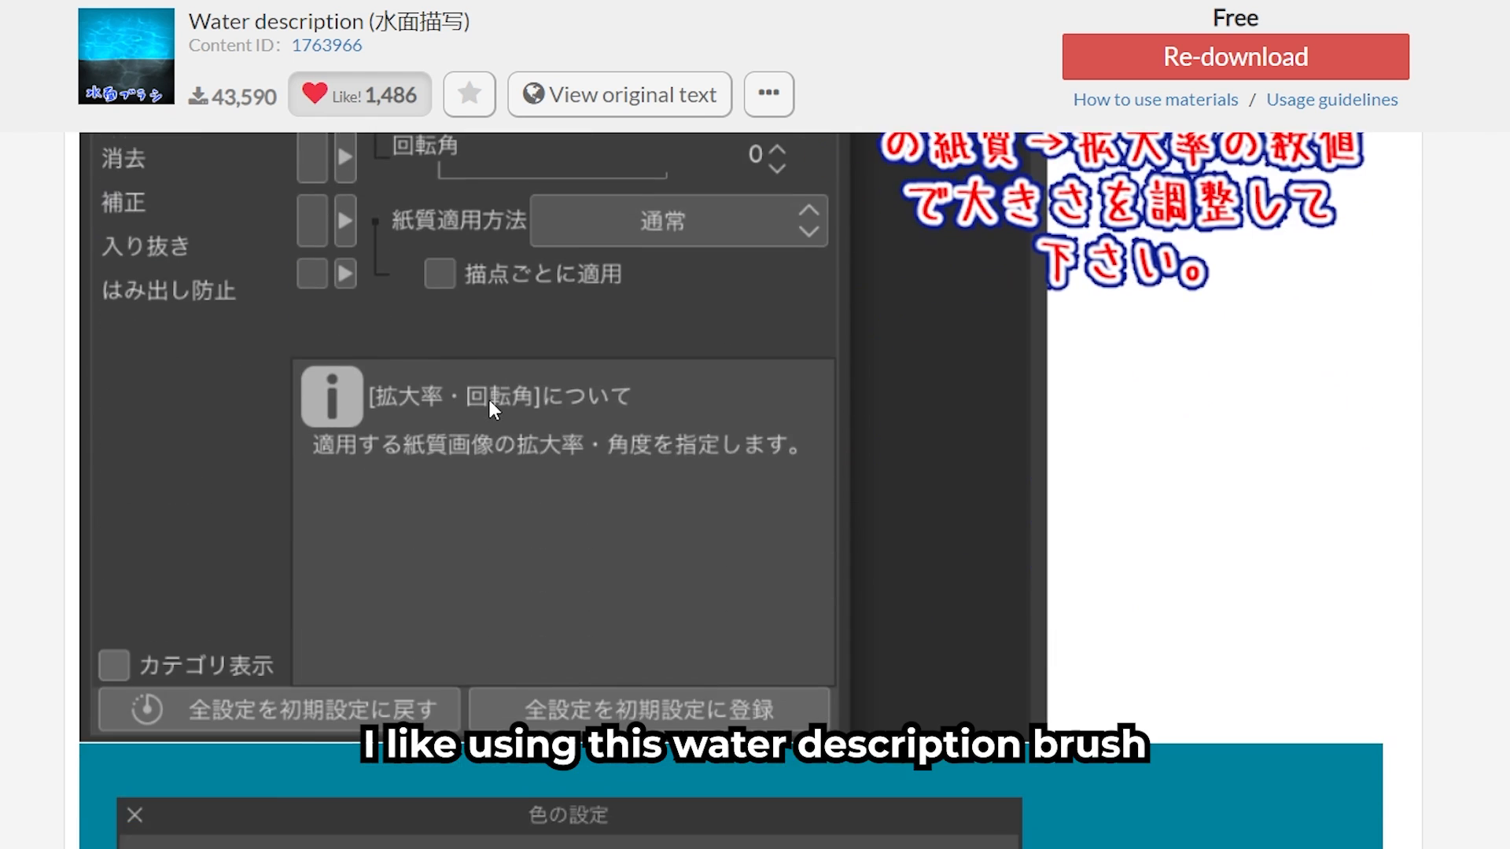
scroll(487, 396, "down", 20)
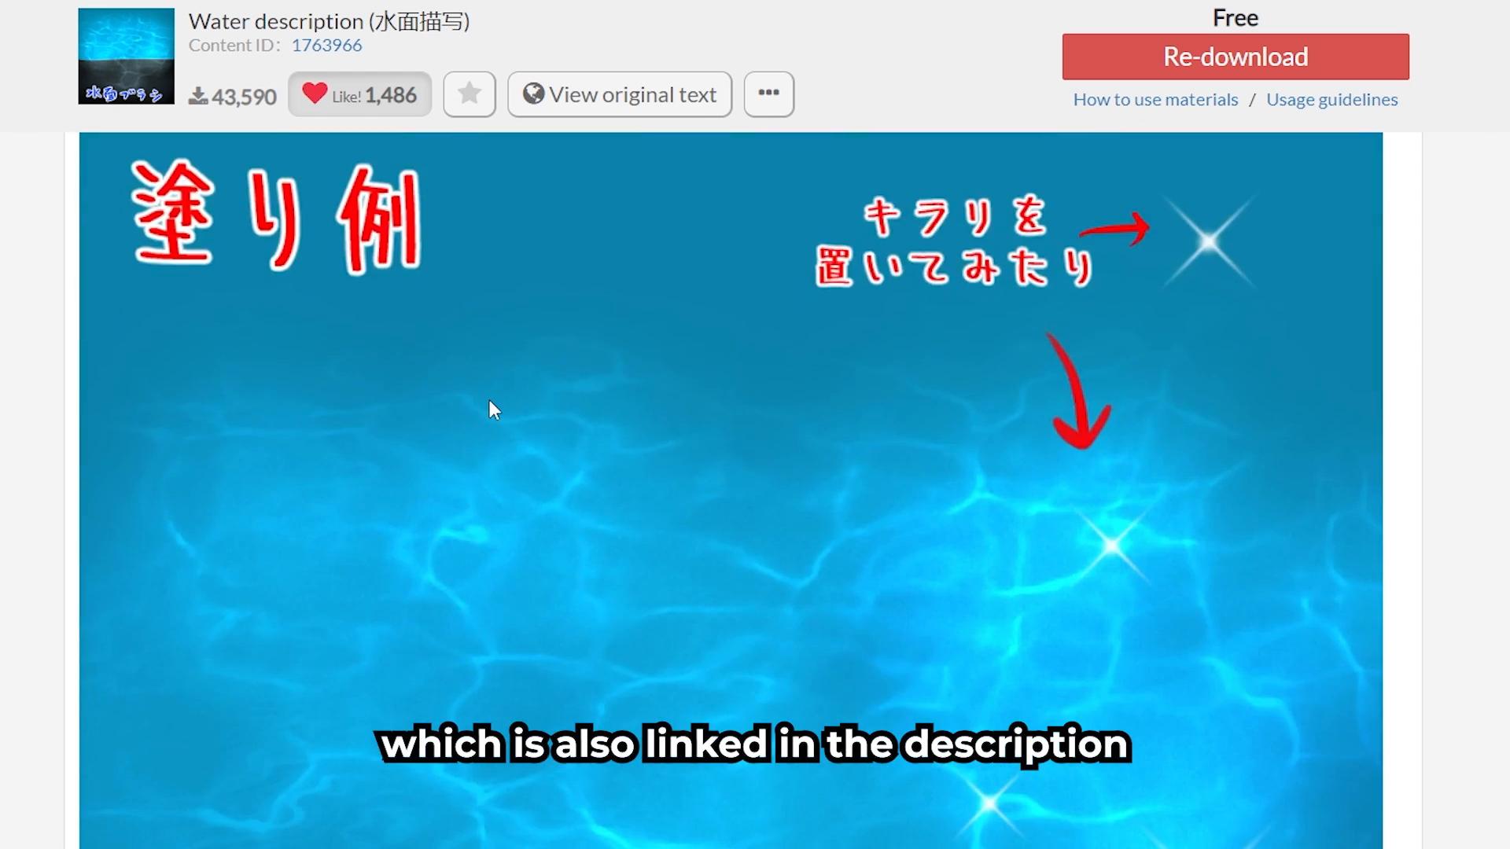
scroll(492, 401, "down", 3)
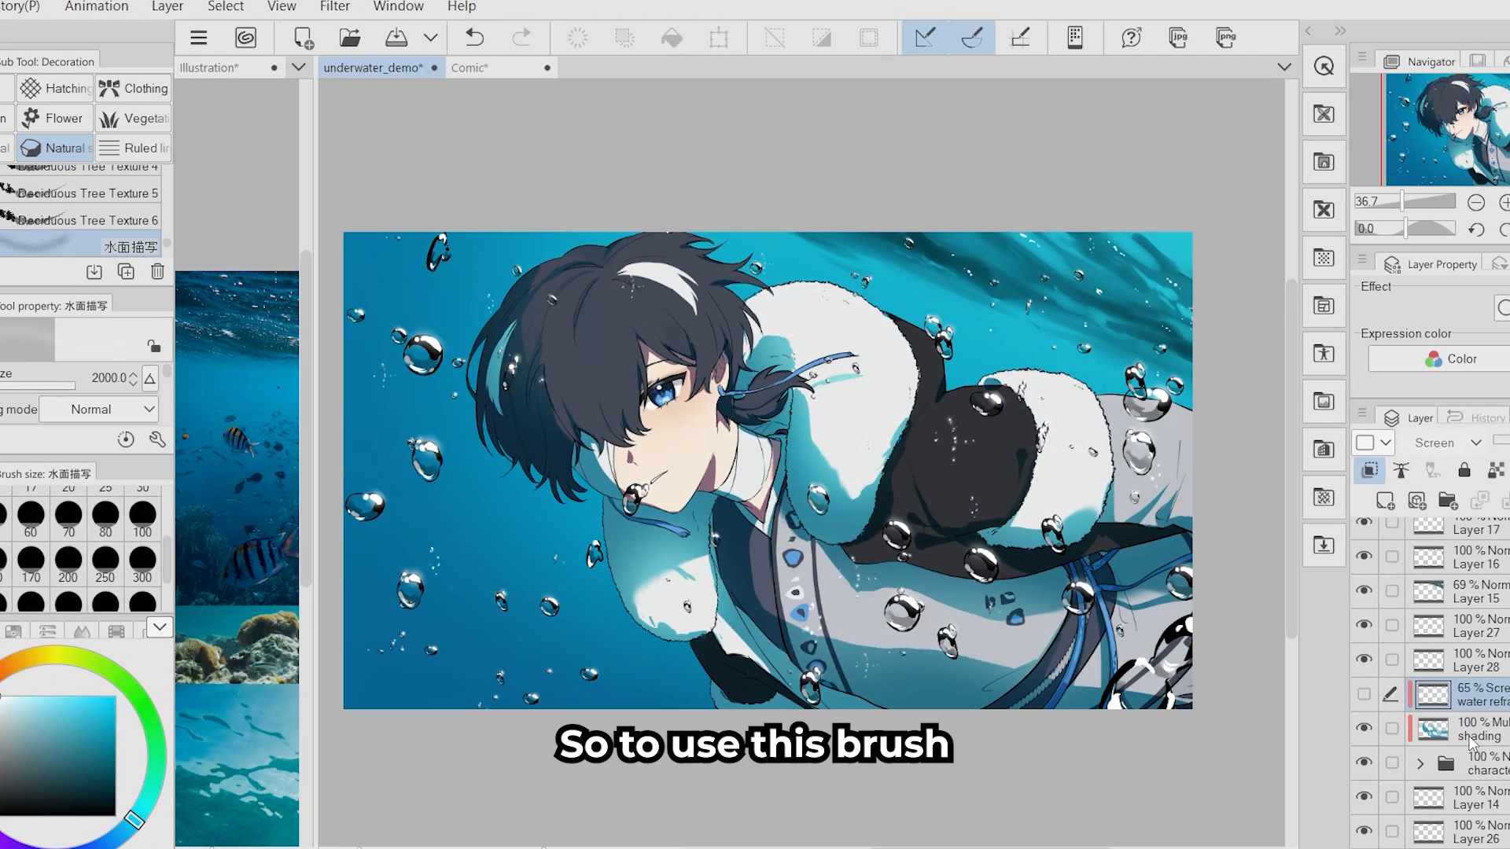
- Paint water texture over the character on a new clipped layer with the 水面描写 brush at size 2000 and adjust its perspective
left_click(1384, 500)
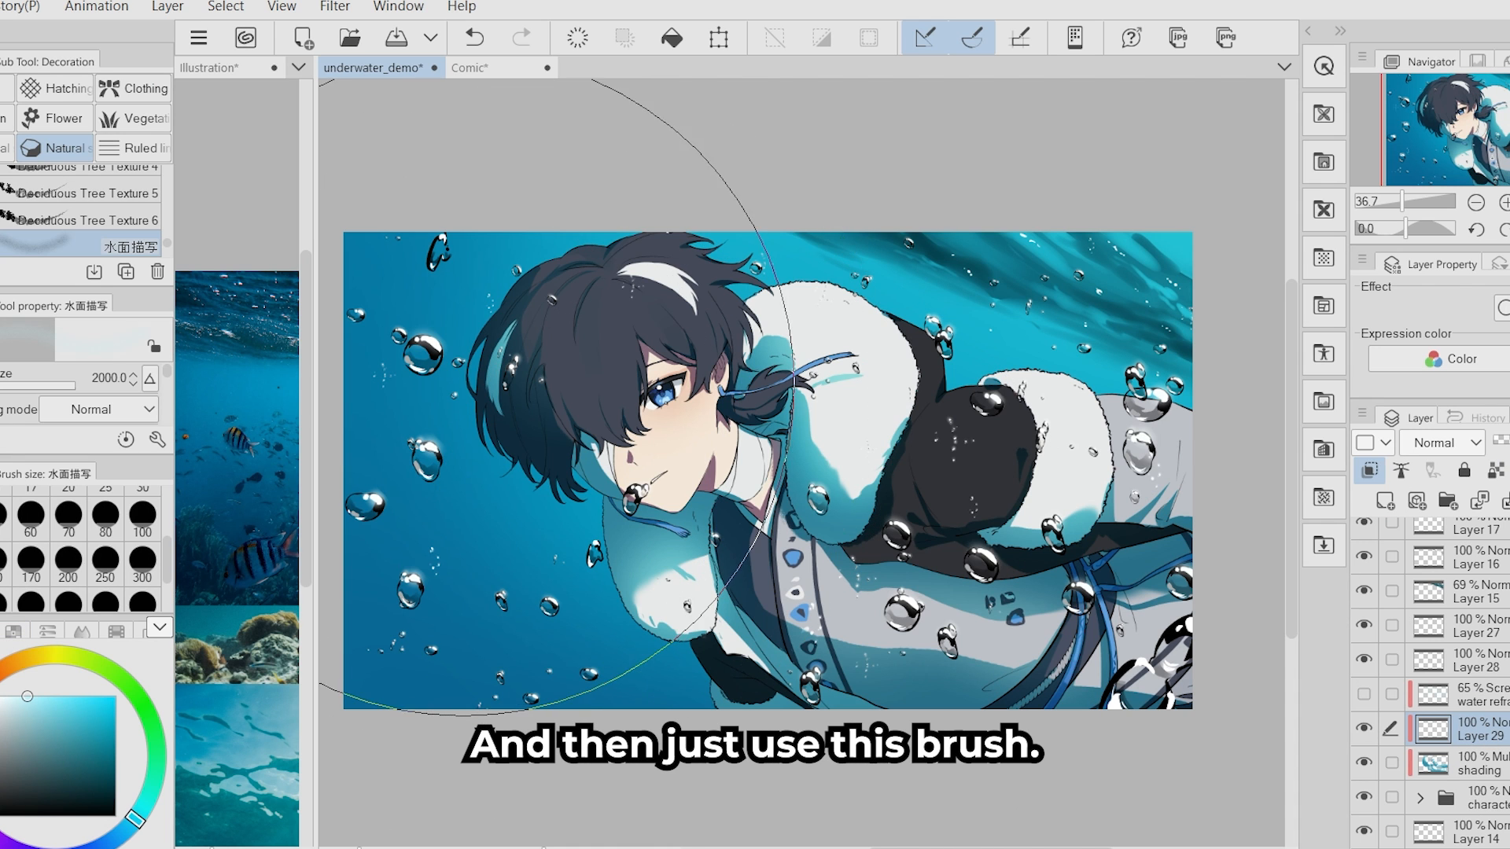
mouse_move(810, 370)
left_mouse_down()
mouse_move(859, 421)
mouse_move(968, 447)
mouse_move(935, 487)
mouse_move(951, 393)
mouse_move(920, 441)
mouse_move(446, 407)
left_mouse_up()
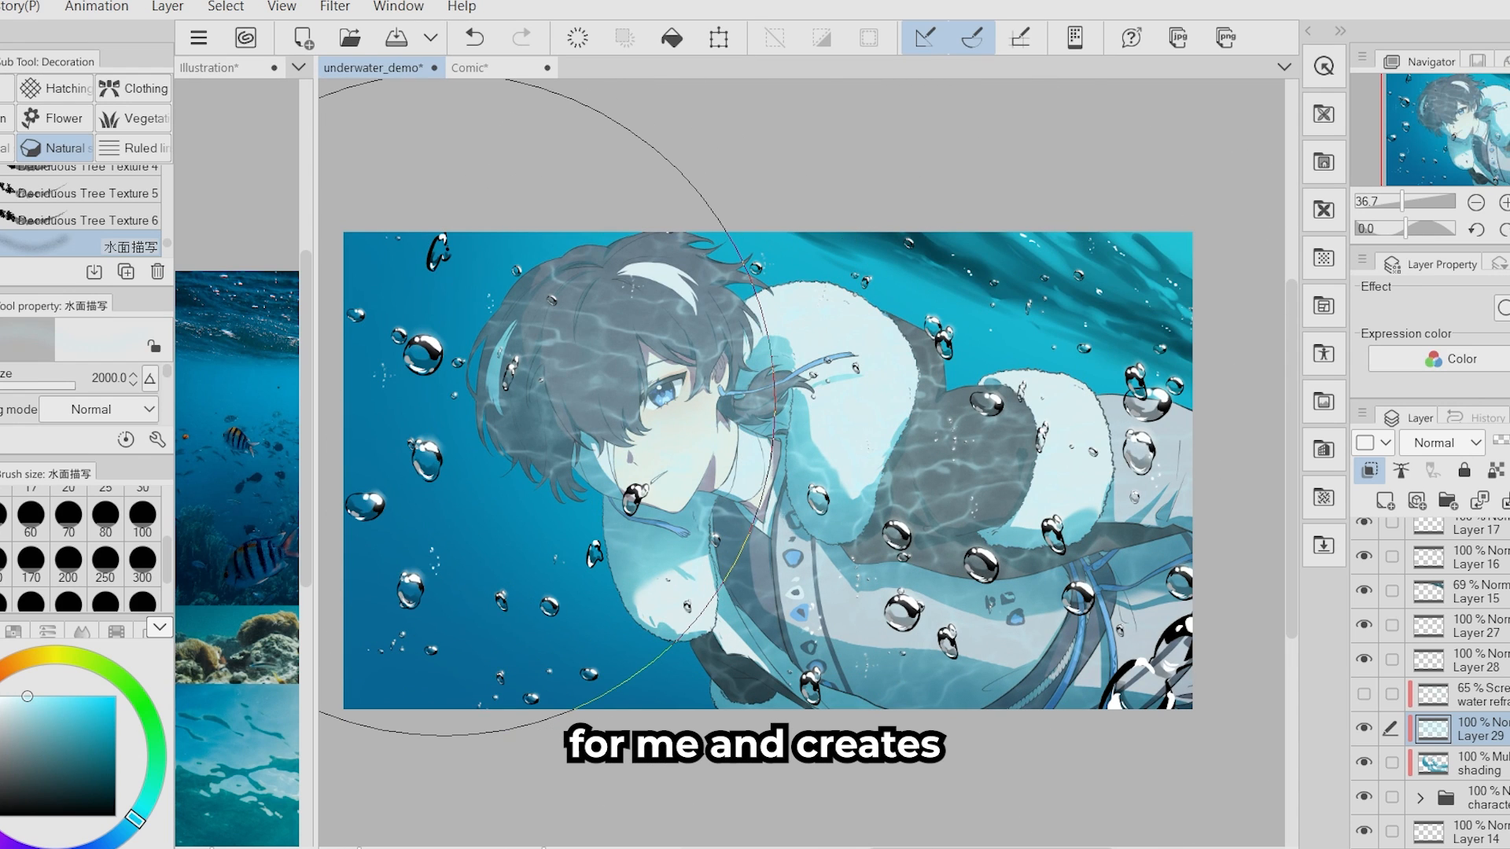
left_click(1468, 233)
left_click_drag(1353, 254, 1382, 349)
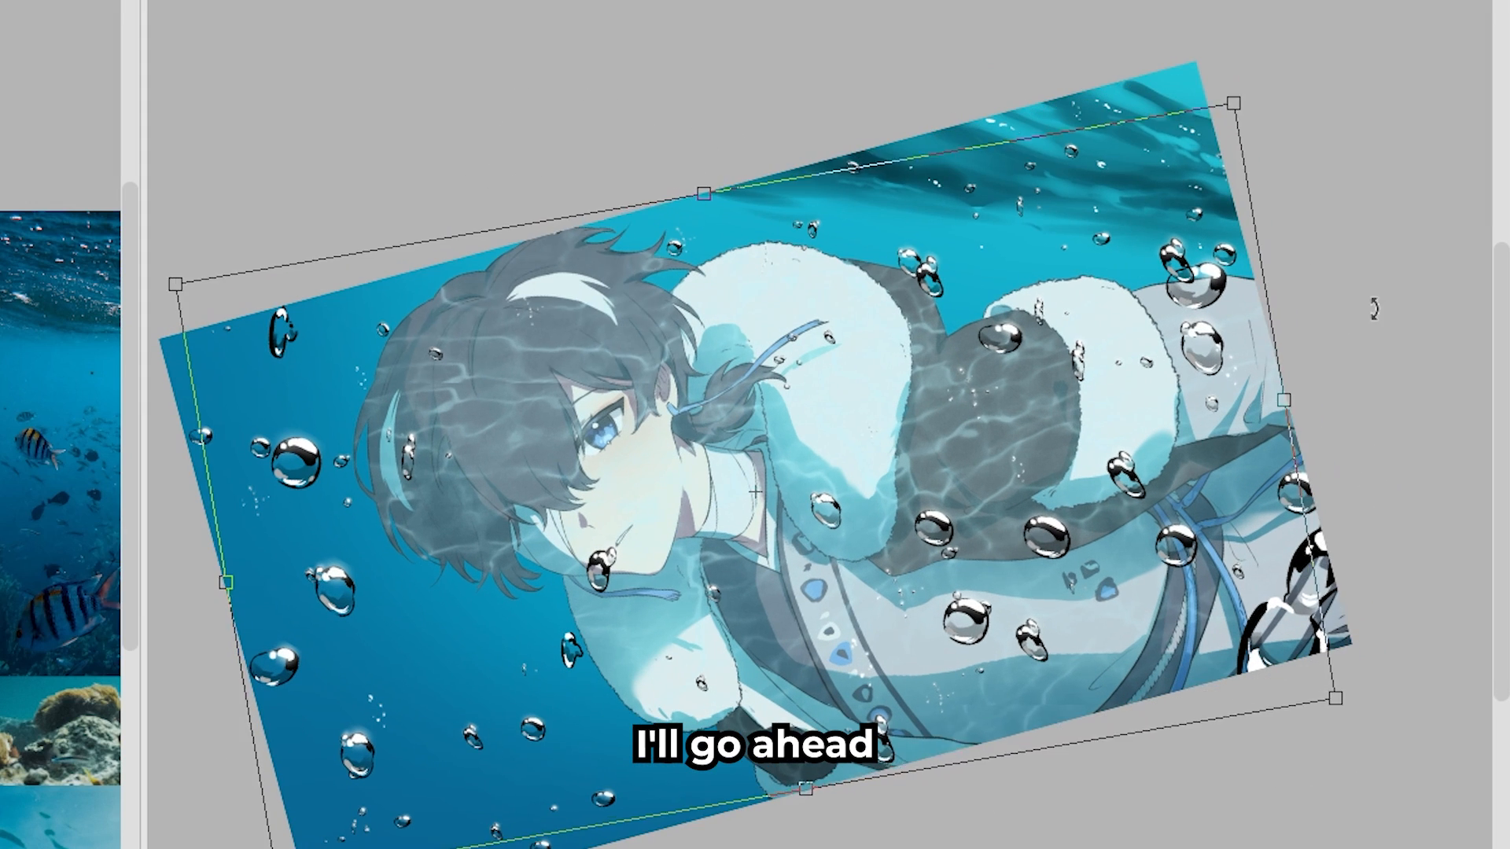
left_click_drag(1290, 434, 1392, 419)
key("Return")
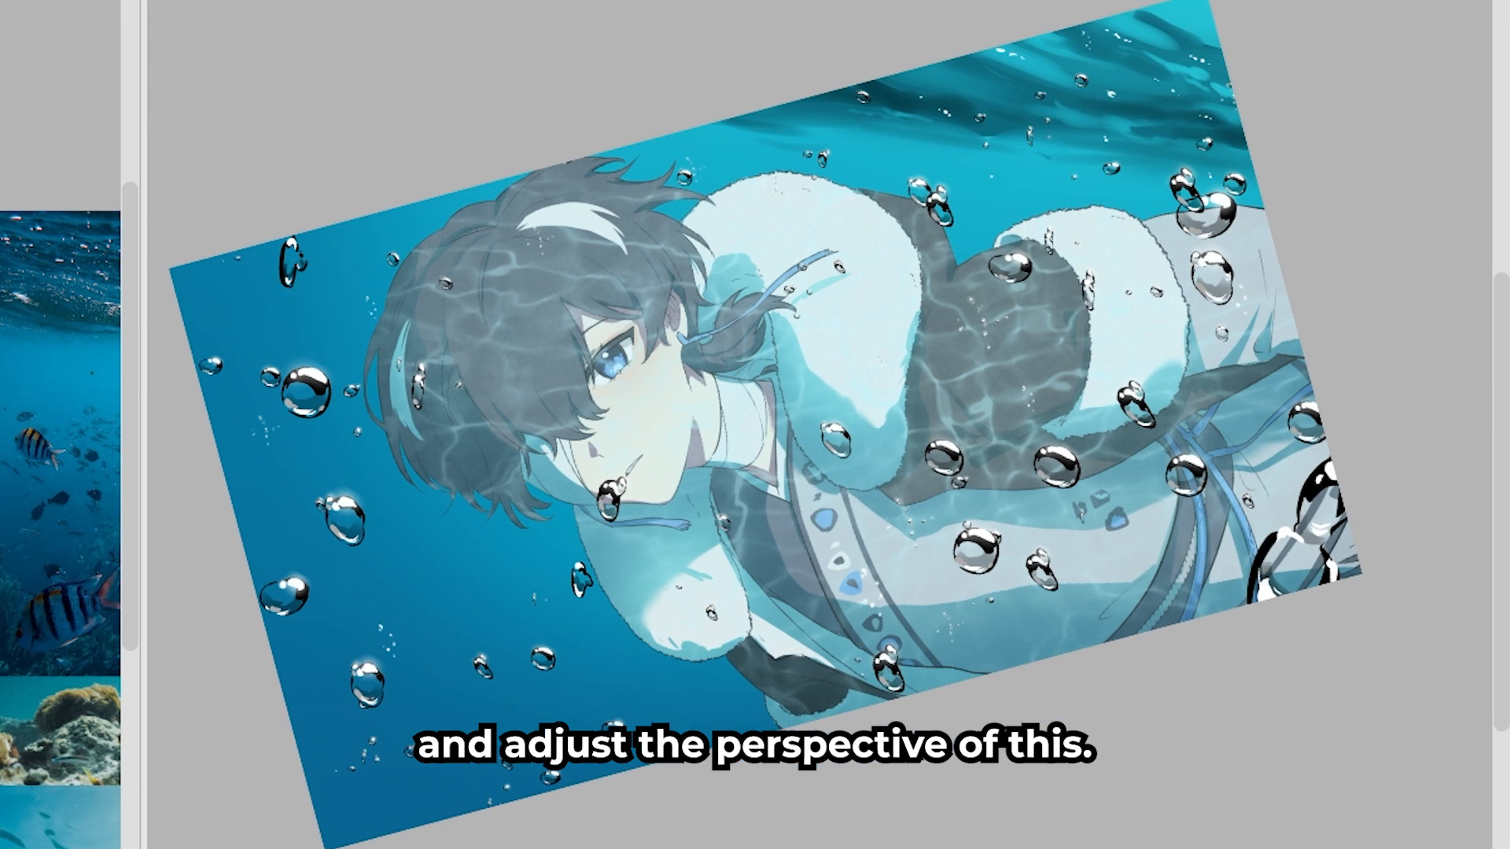
- Liquify the water texture to follow the character's shape and set its layer's blending mode to Screen
left_click_drag(540, 368, 393, 692)
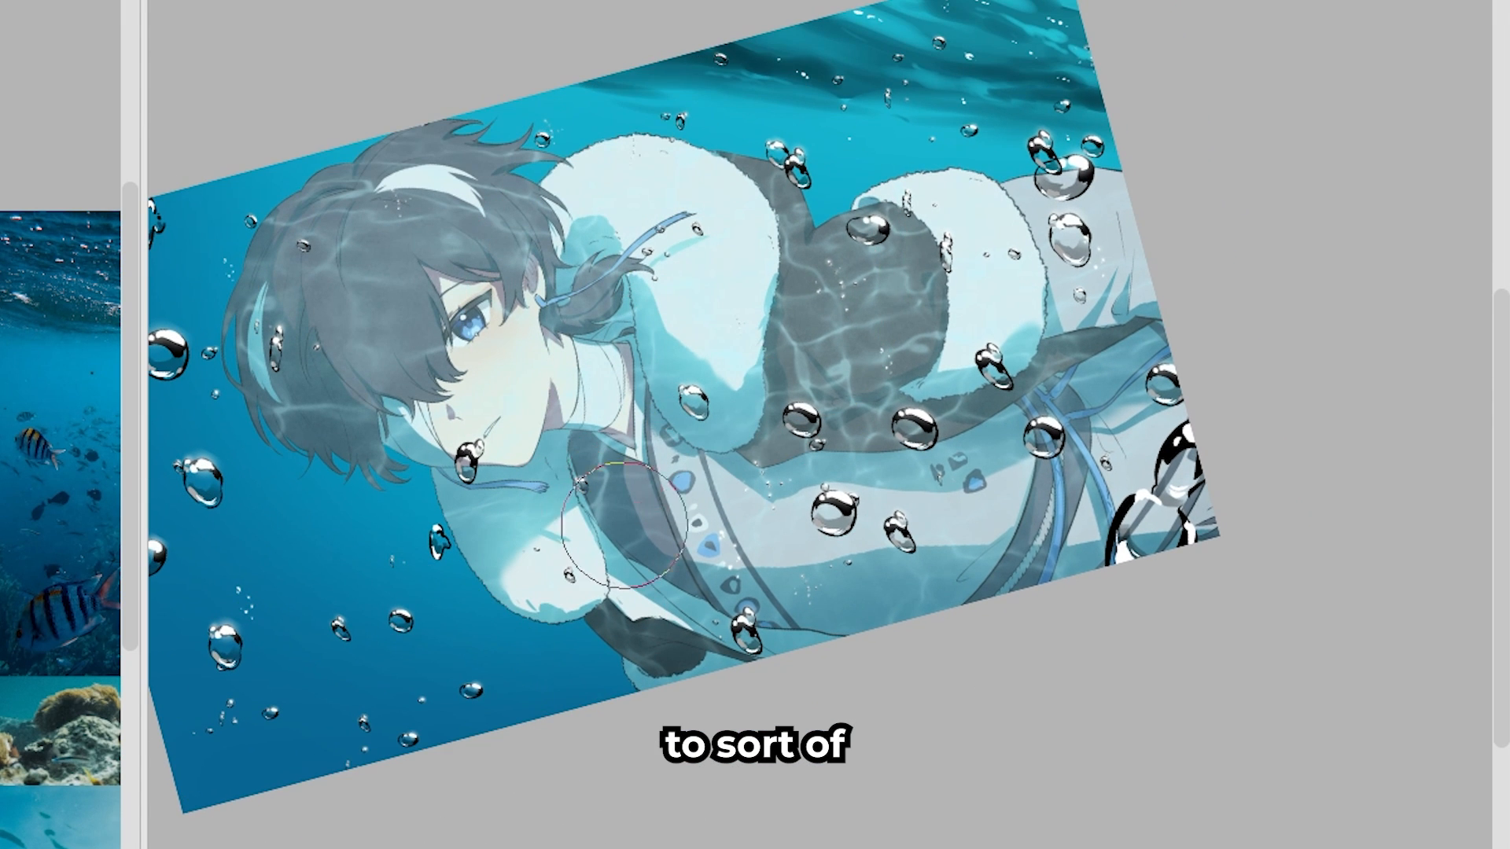
mouse_move(843, 290)
left_mouse_down()
mouse_move(890, 289)
mouse_move(847, 345)
left_mouse_up()
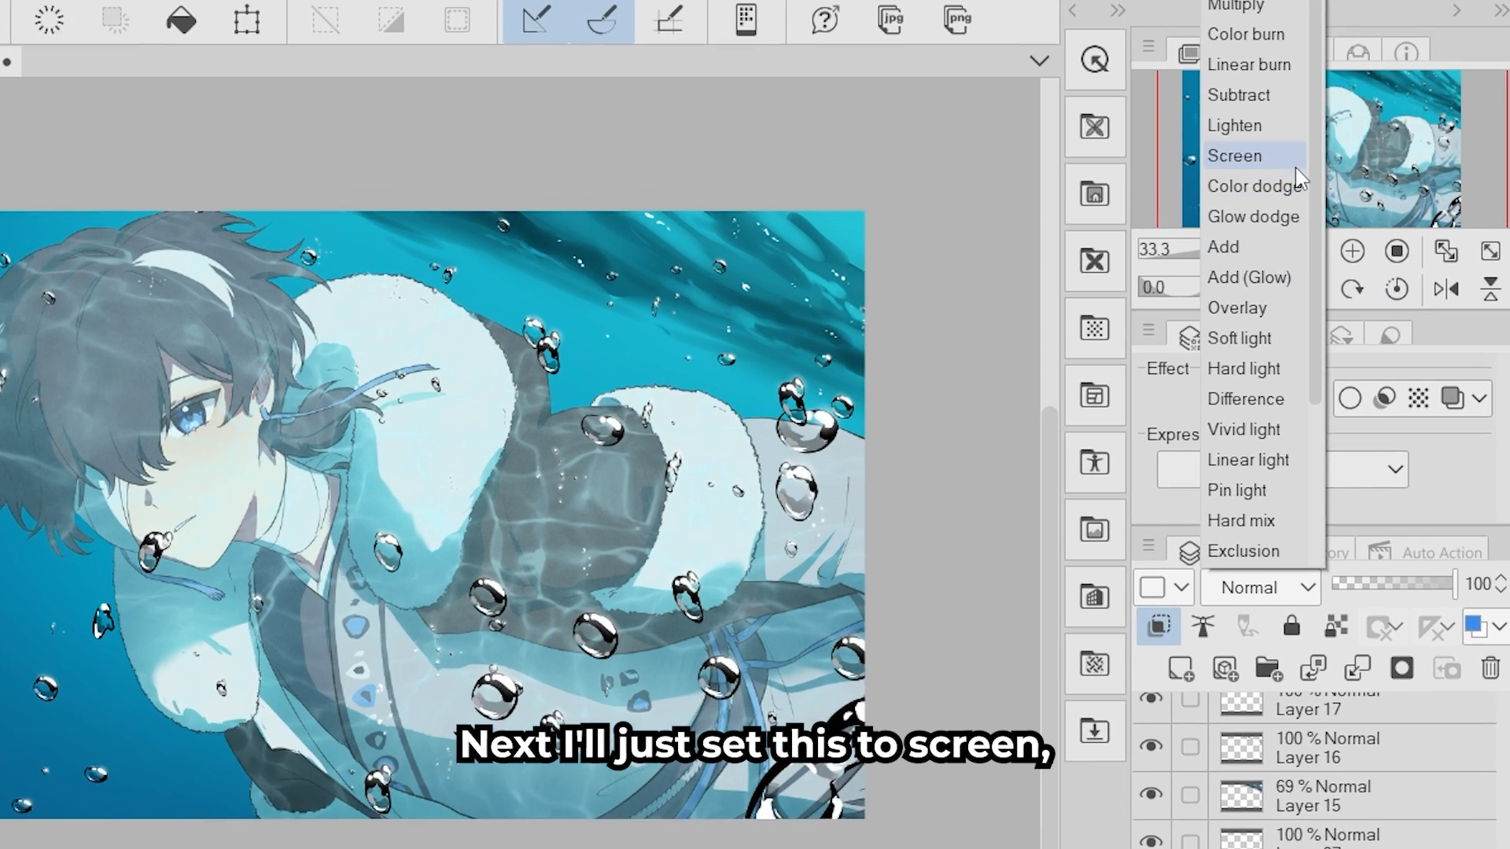
left_click(1295, 169)
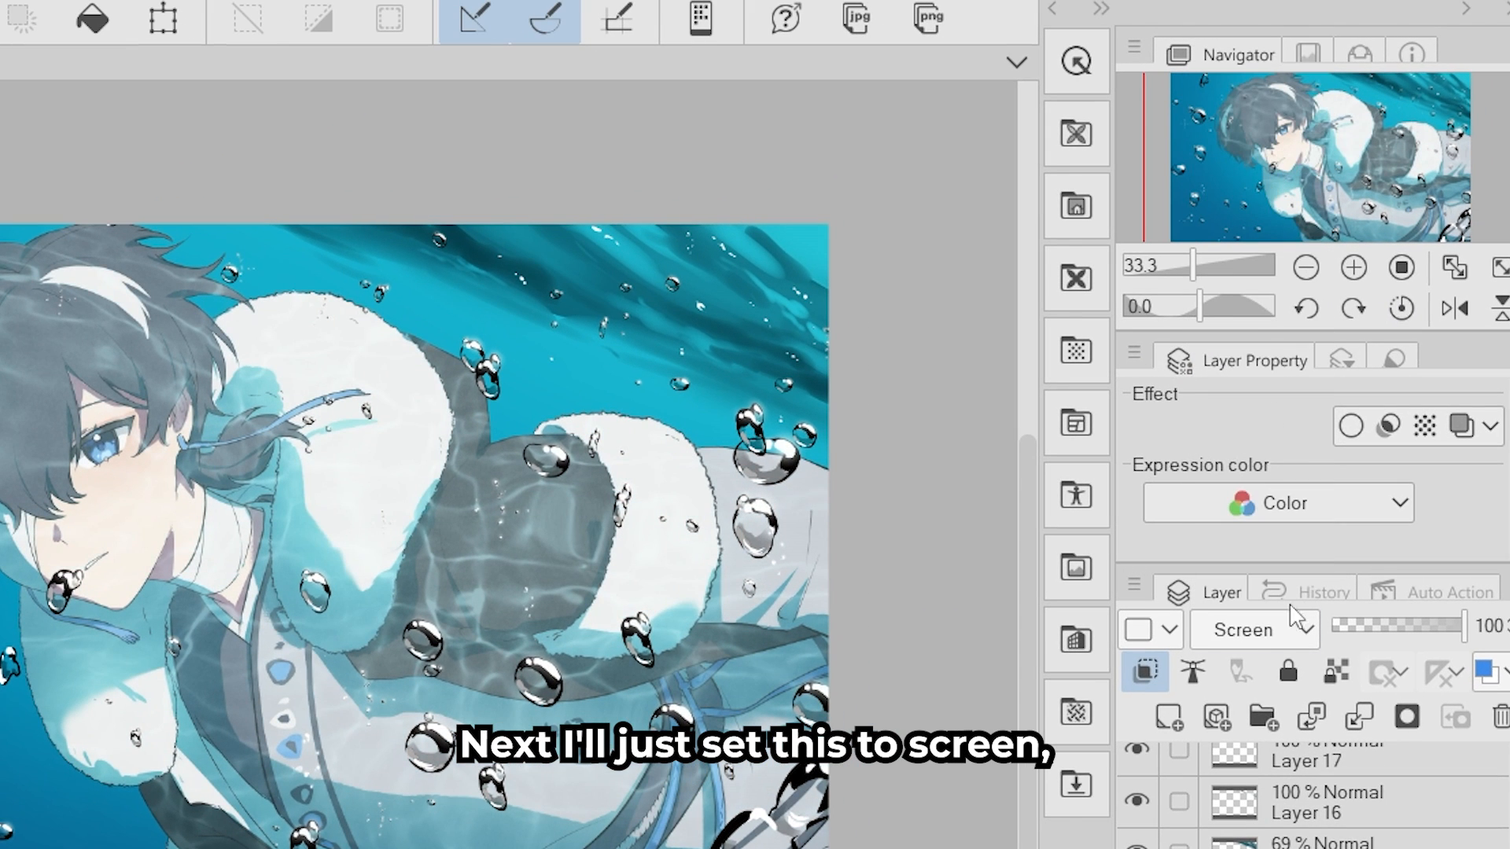
- Clear the shading layer's area from the water texture layer using a selection, and lower the texture layer's opacity to 66%
right_click(1337, 784)
mouse_move(1281, 404)
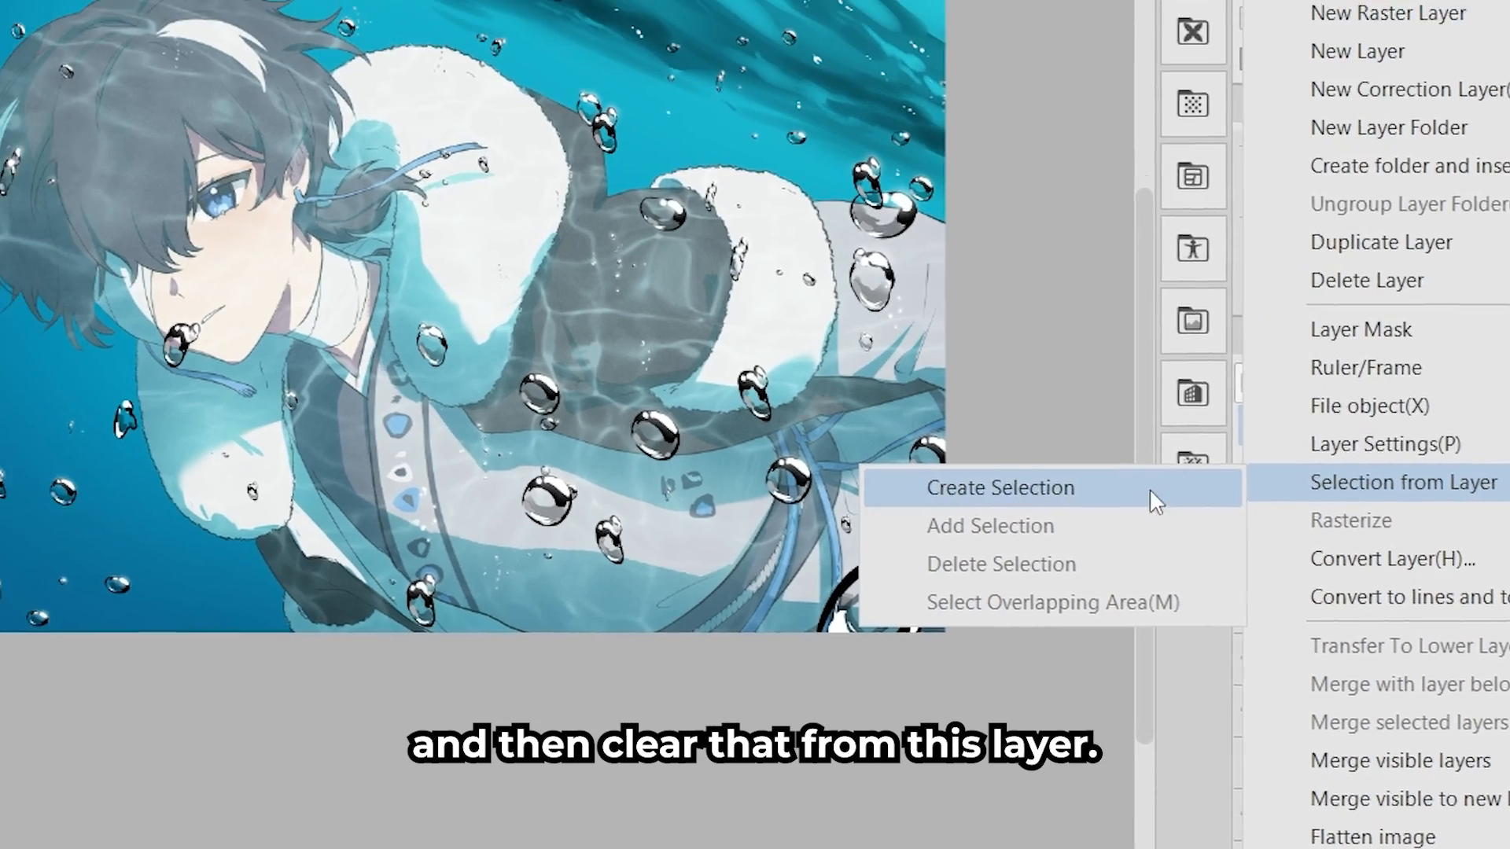
left_click(1053, 402)
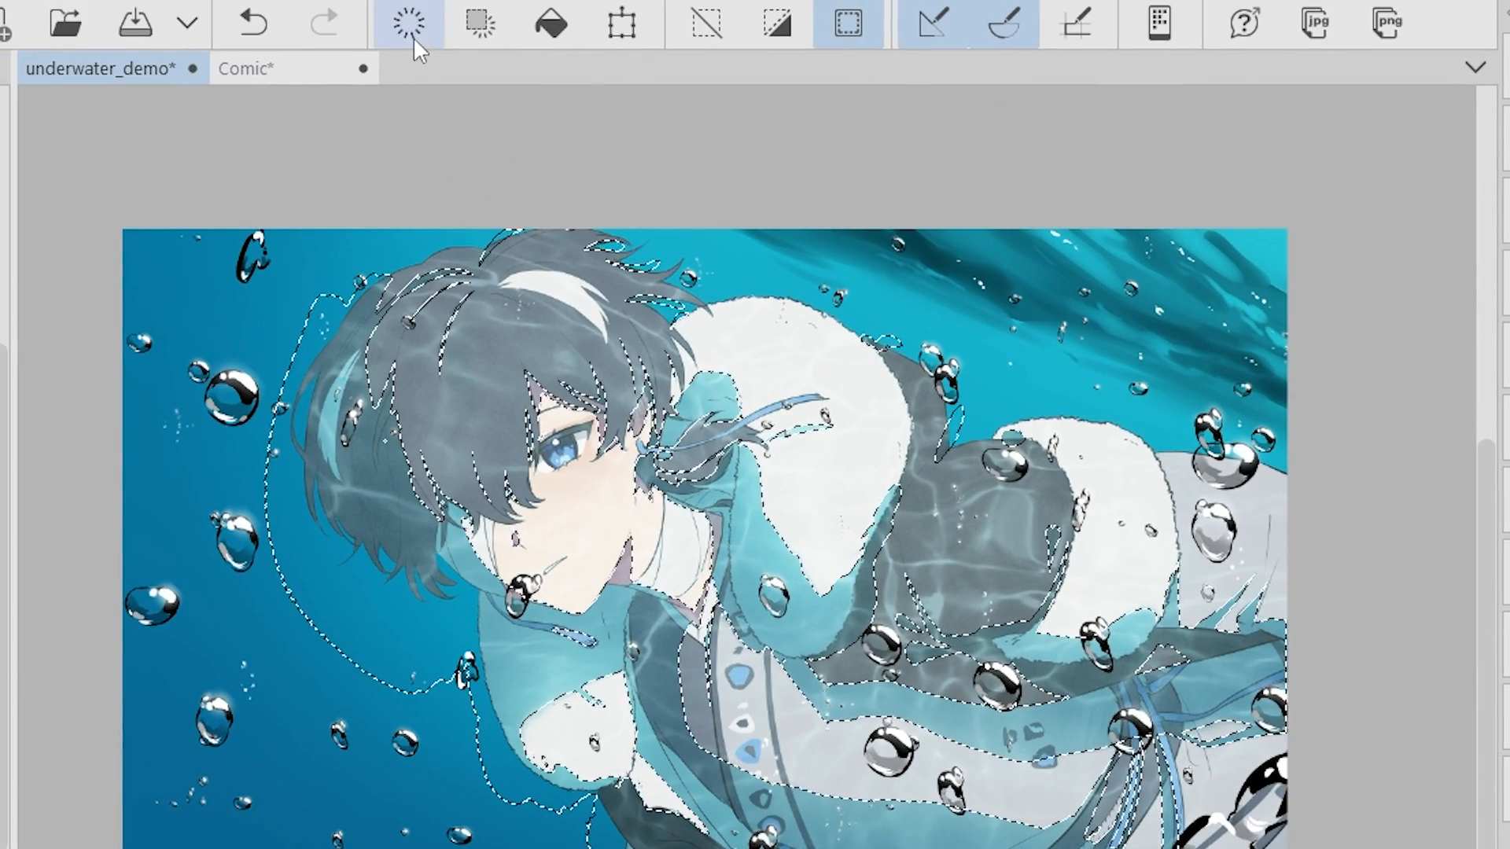
left_click(408, 22)
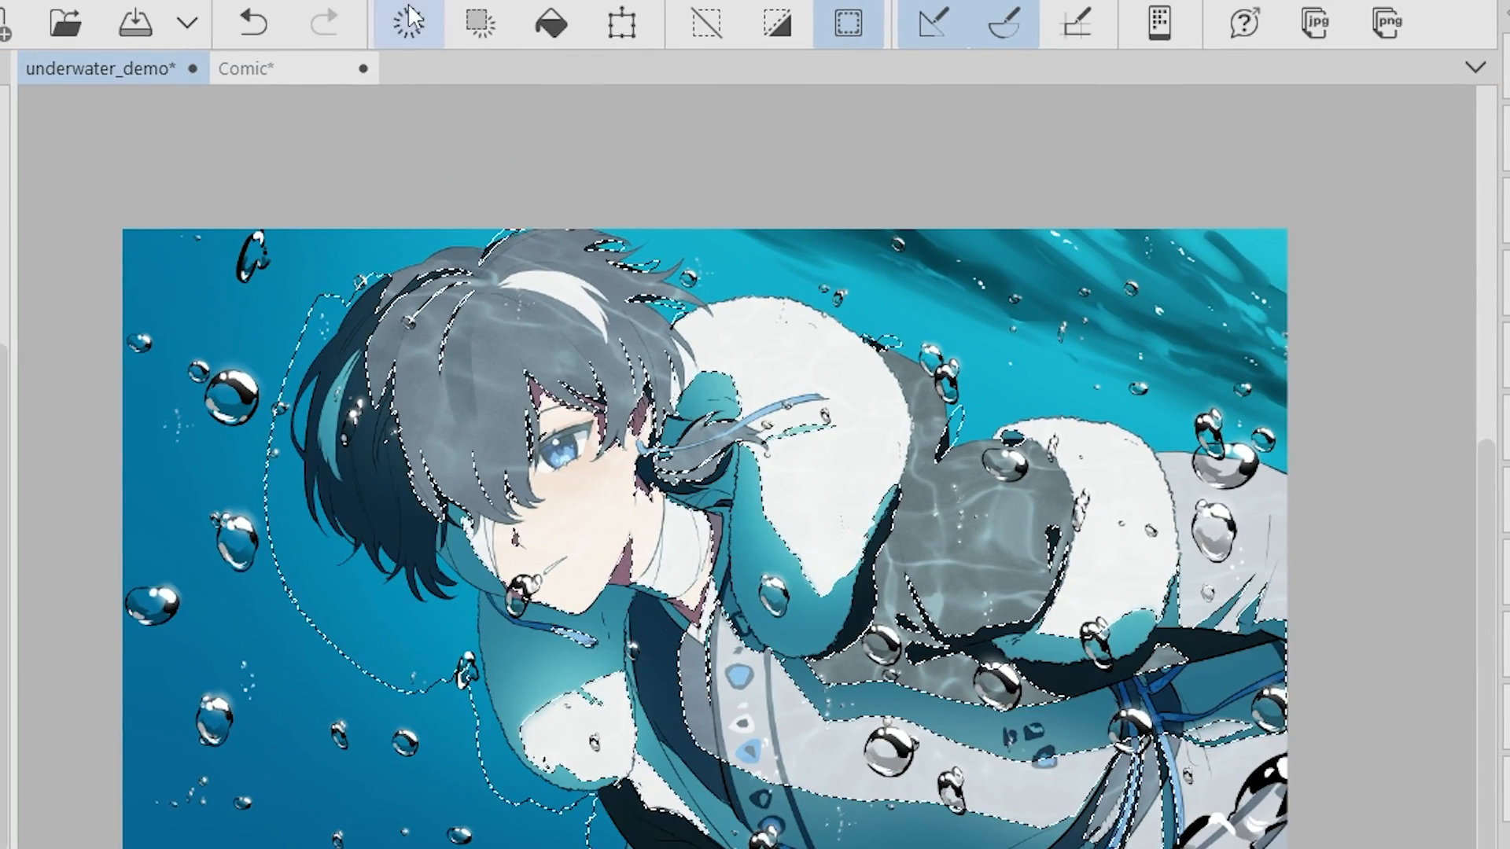
key("ctrl+d")
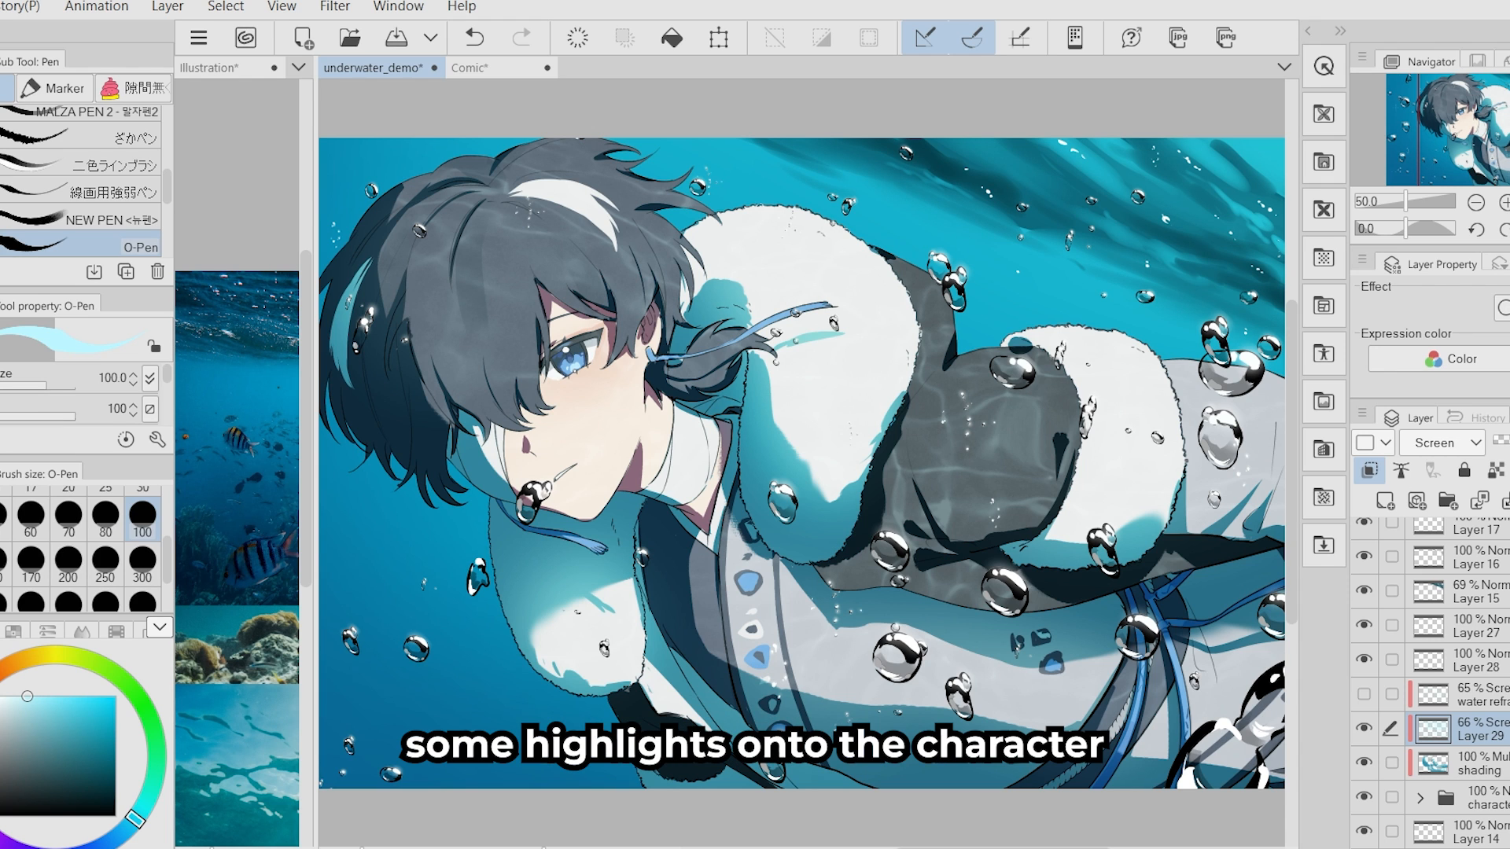
left_click(1364, 727)
left_click(1363, 727)
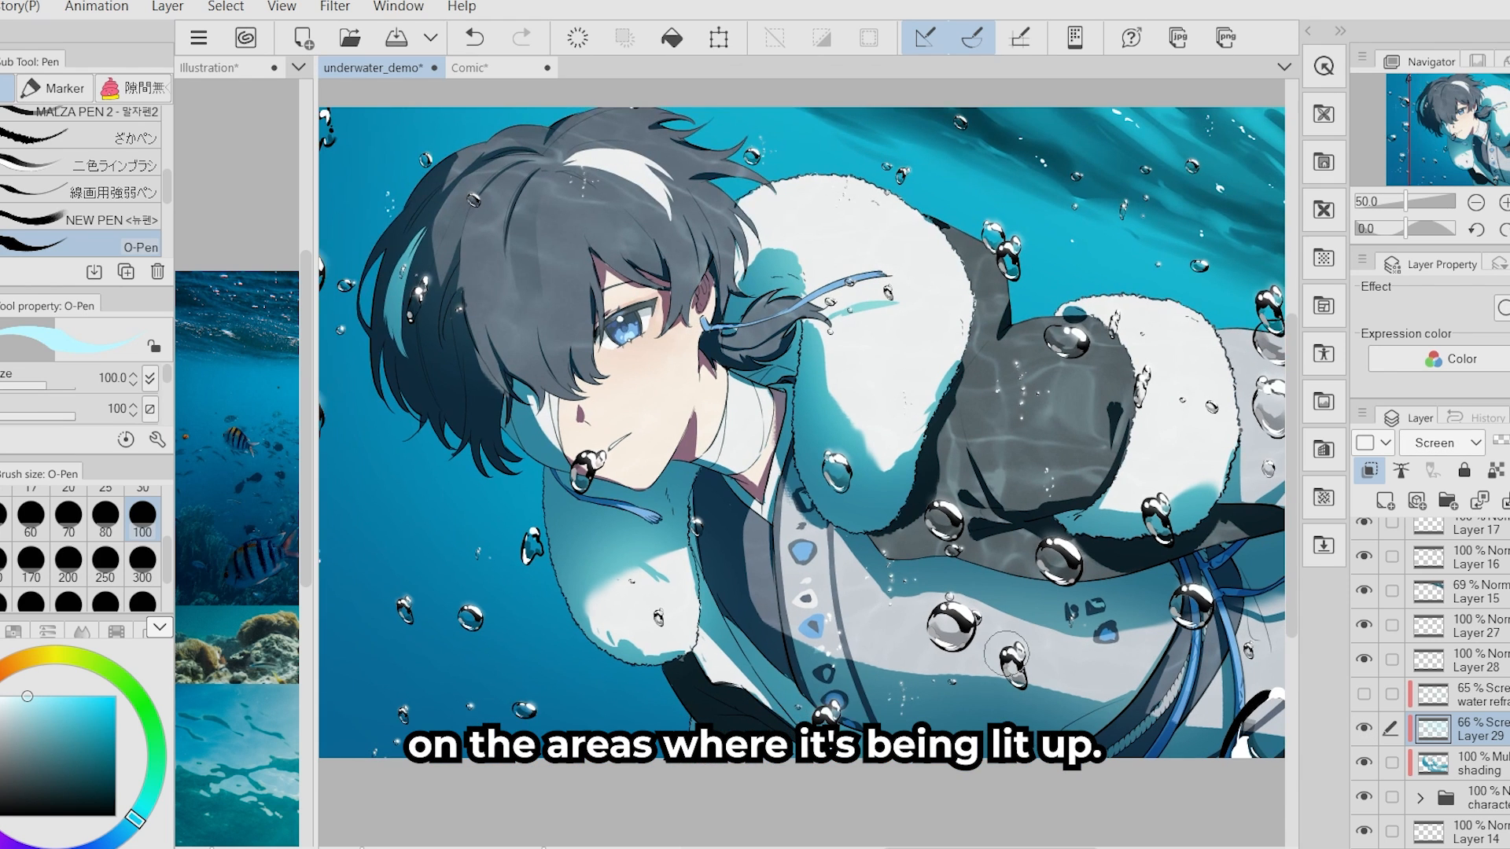
- Add small light cyan highlights to the lit part of the hair on a new layer with the O-Pen
left_click(1384, 500)
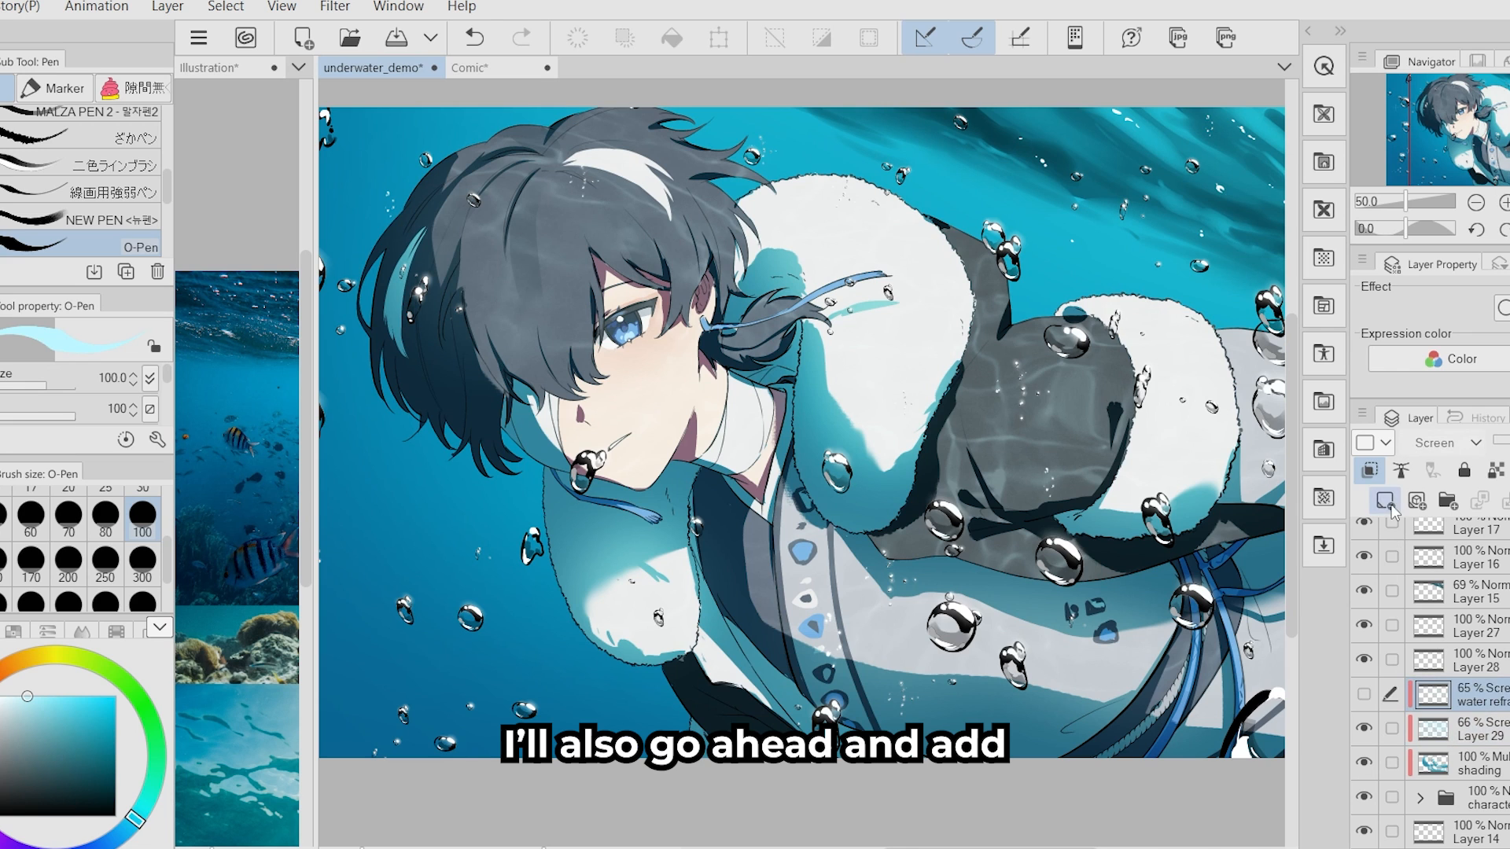
left_click_drag(535, 238, 532, 247)
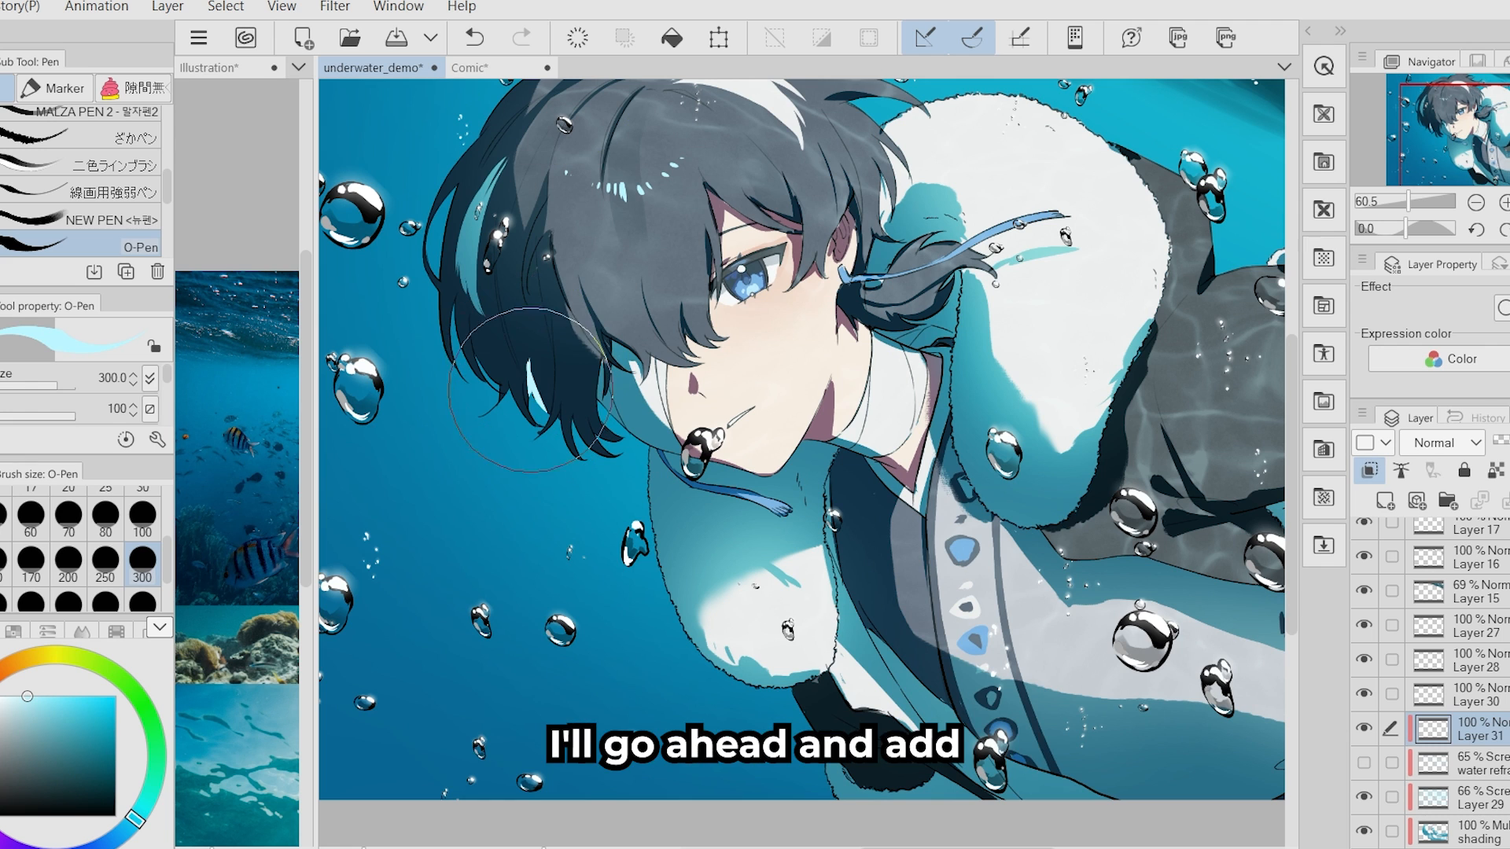
- Paint light cyan bounce light along the lower edges of the hair, sleeve, collar and coat on a clipped layer with the O-Pen at size 300
left_click_drag(651, 462, 727, 652)
left_click_drag(728, 652, 699, 645)
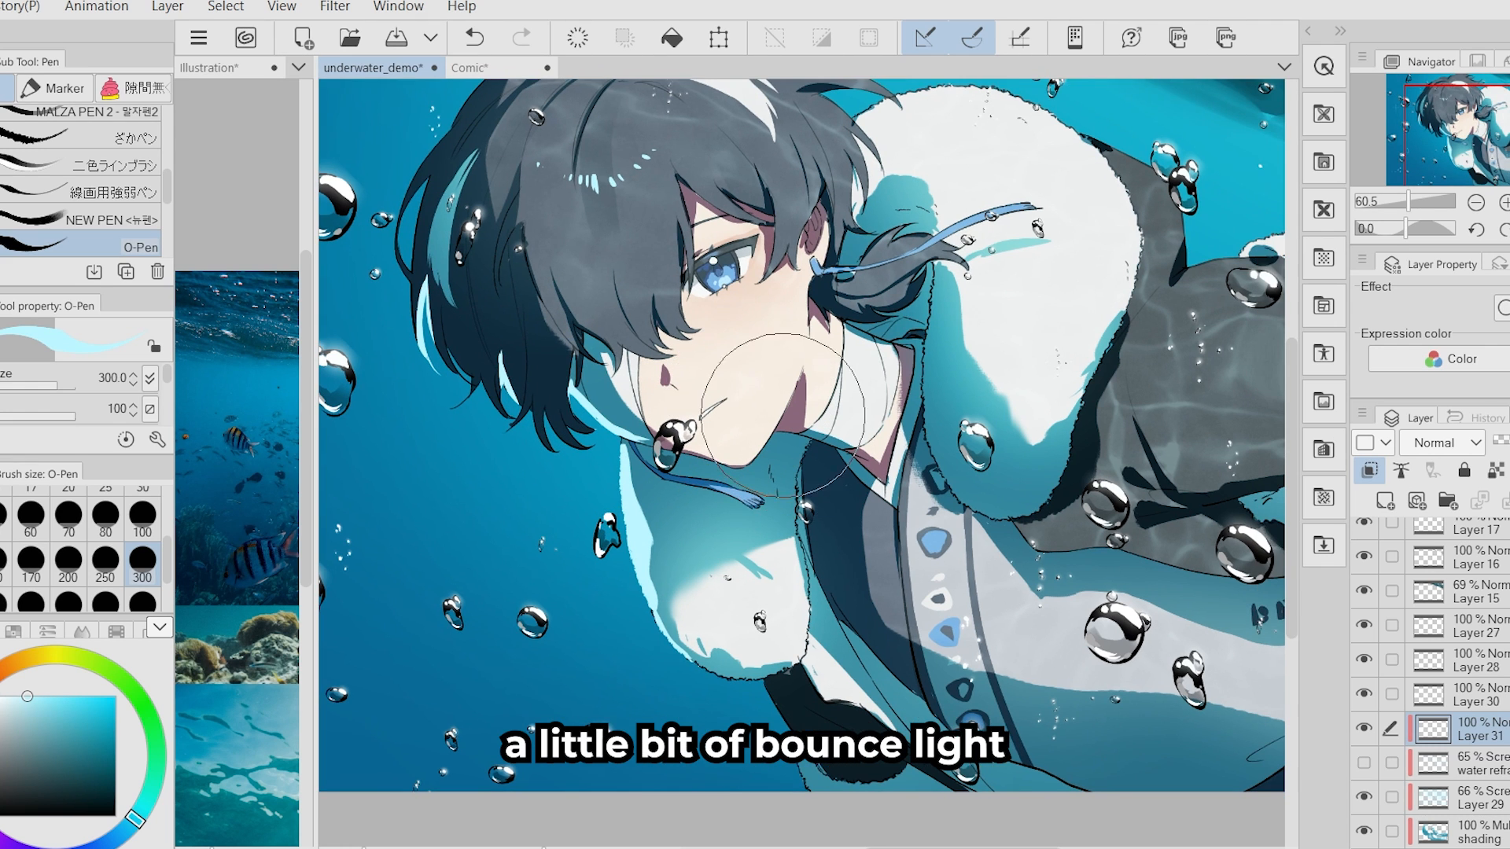
mouse_move(776, 431)
left_mouse_down()
mouse_move(785, 416)
mouse_move(743, 340)
left_mouse_up()
left_click_drag(738, 614, 760, 698)
mouse_move(1041, 672)
left_mouse_down()
mouse_move(920, 639)
mouse_move(1102, 659)
mouse_move(901, 698)
left_mouse_up()
mouse_move(567, 318)
left_mouse_down()
mouse_move(834, 434)
mouse_move(900, 554)
left_mouse_up()
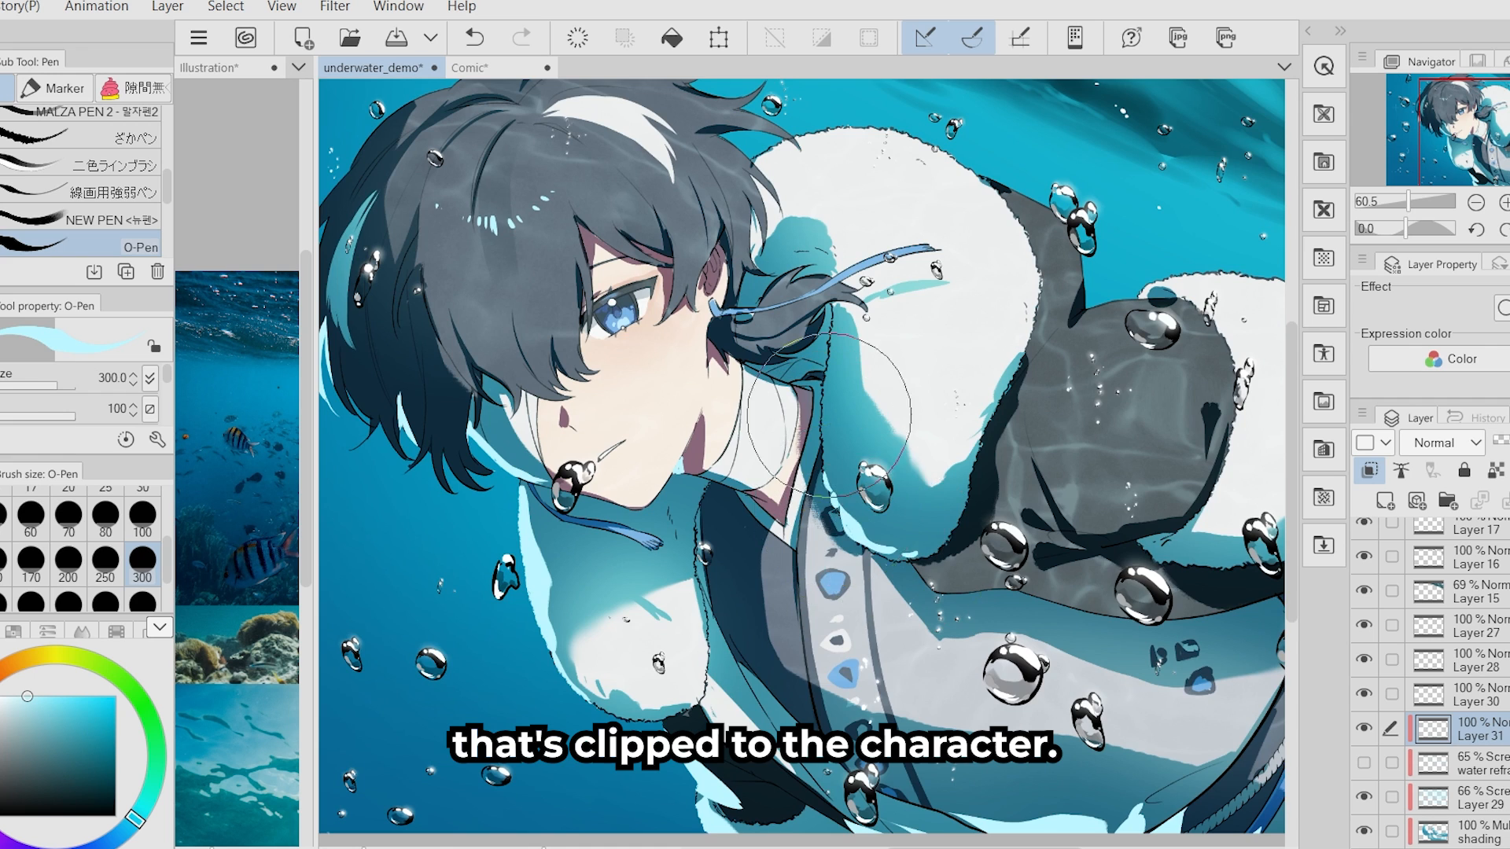
left_click_drag(827, 415, 905, 413)
left_click_drag(401, 318, 552, 485)
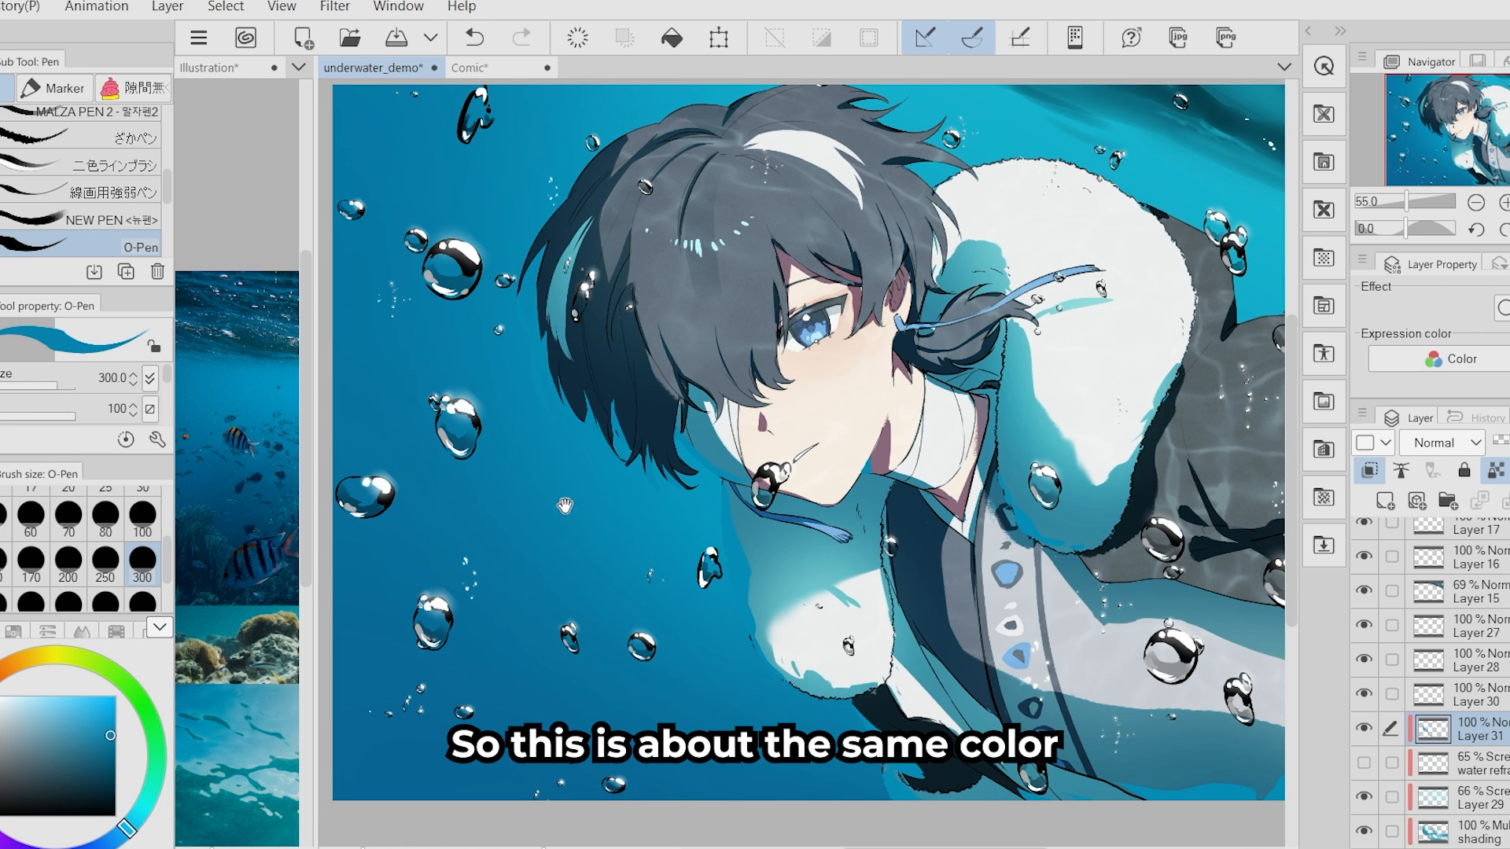
- Recolor the bounce light strokes with the blue of the surrounding sea, keeping the layer's transparent pixels locked
left_click_drag(564, 505, 552, 502)
left_click_drag(705, 679, 624, 601)
left_click_drag(784, 629, 786, 673)
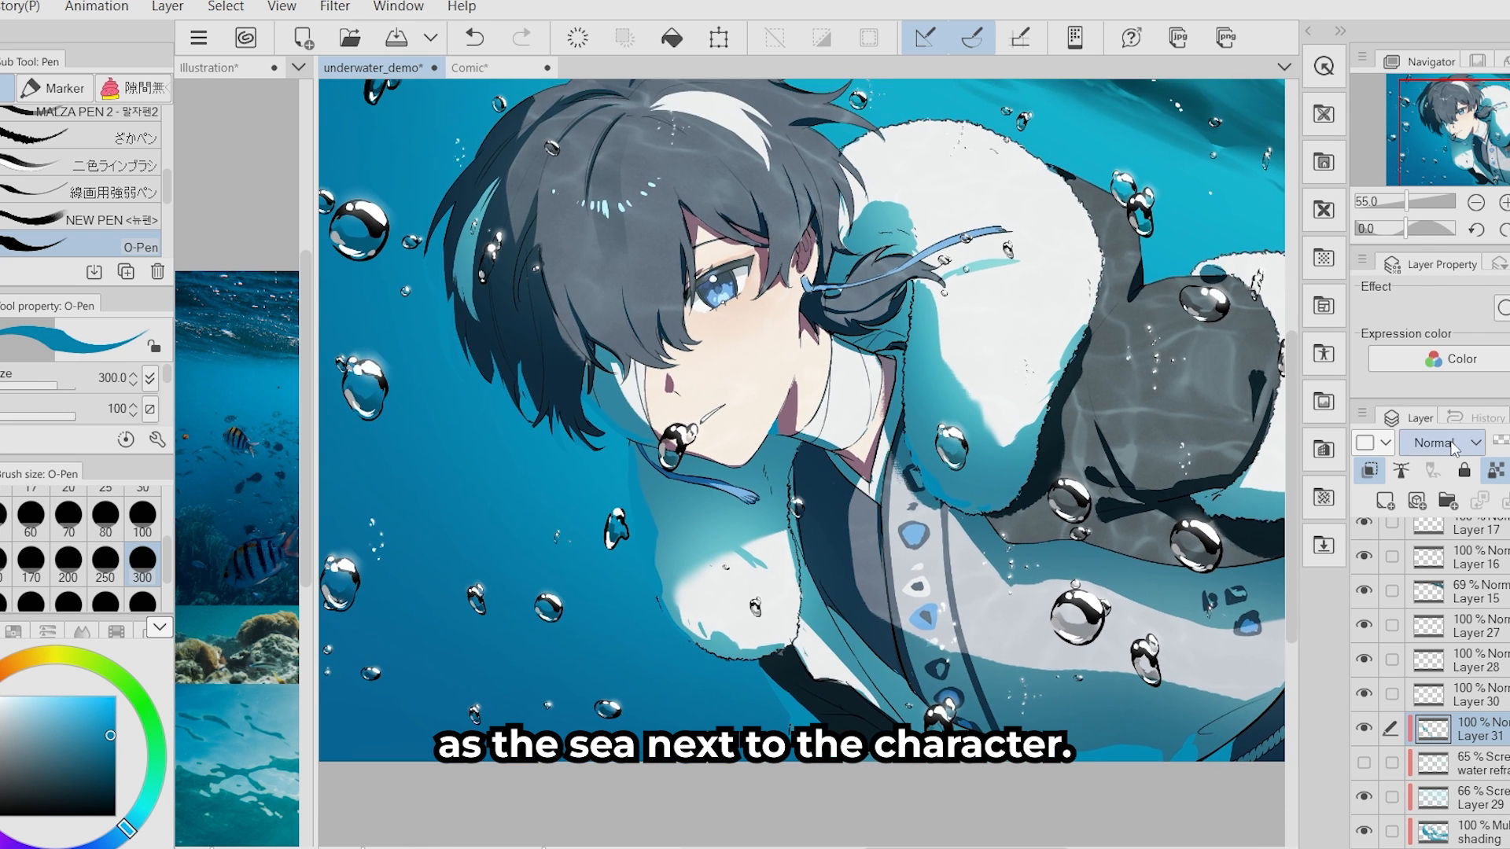
- Set the bounce light layer's blending mode to Screen and lower its opacity to 49%
left_click(1453, 445)
left_click(1427, 136)
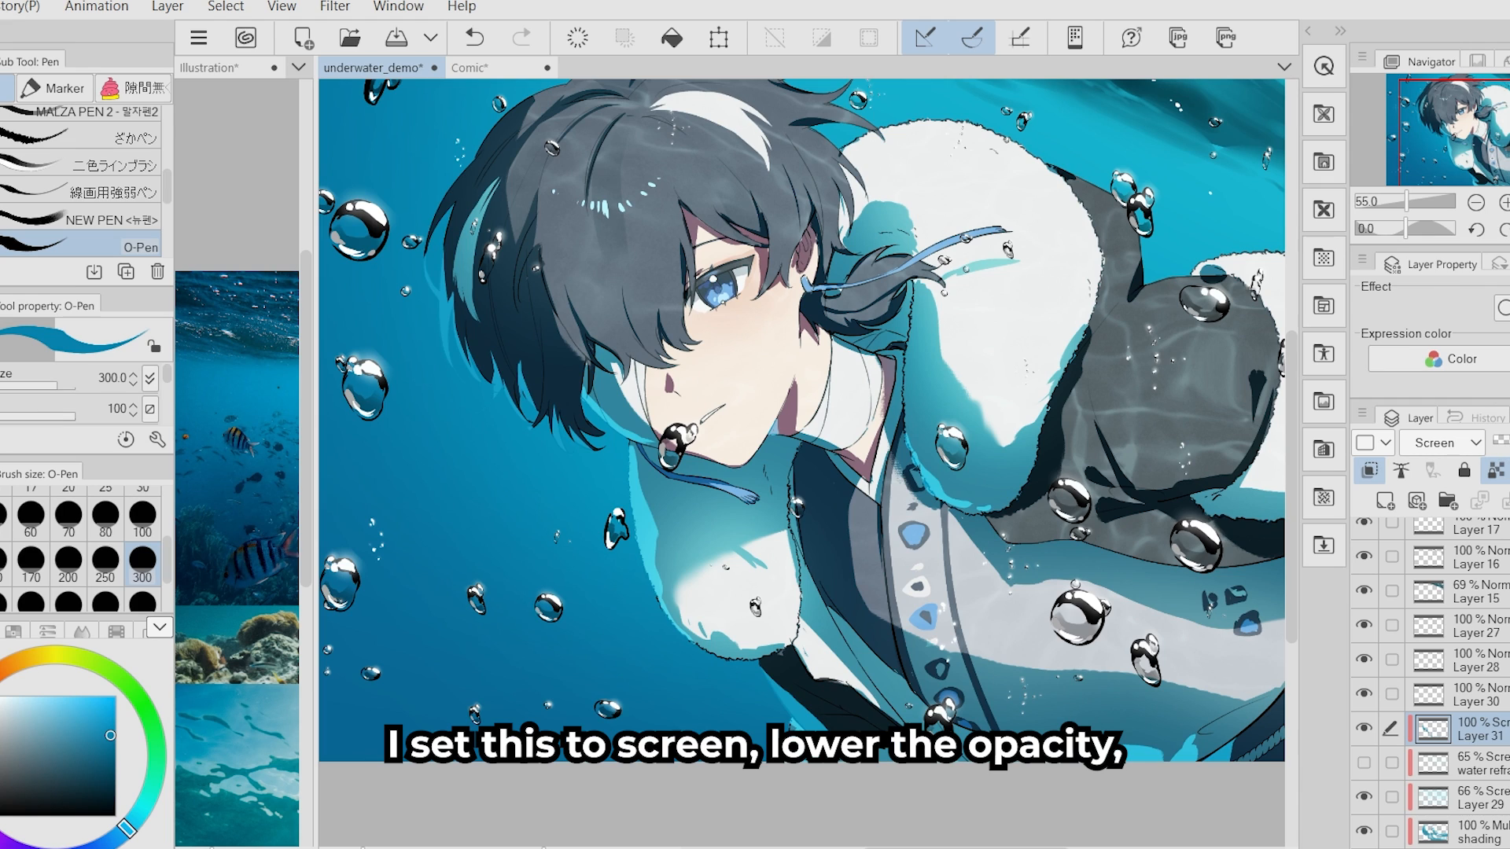
left_click(1508, 443)
left_click_drag(1024, 613, 969, 622)
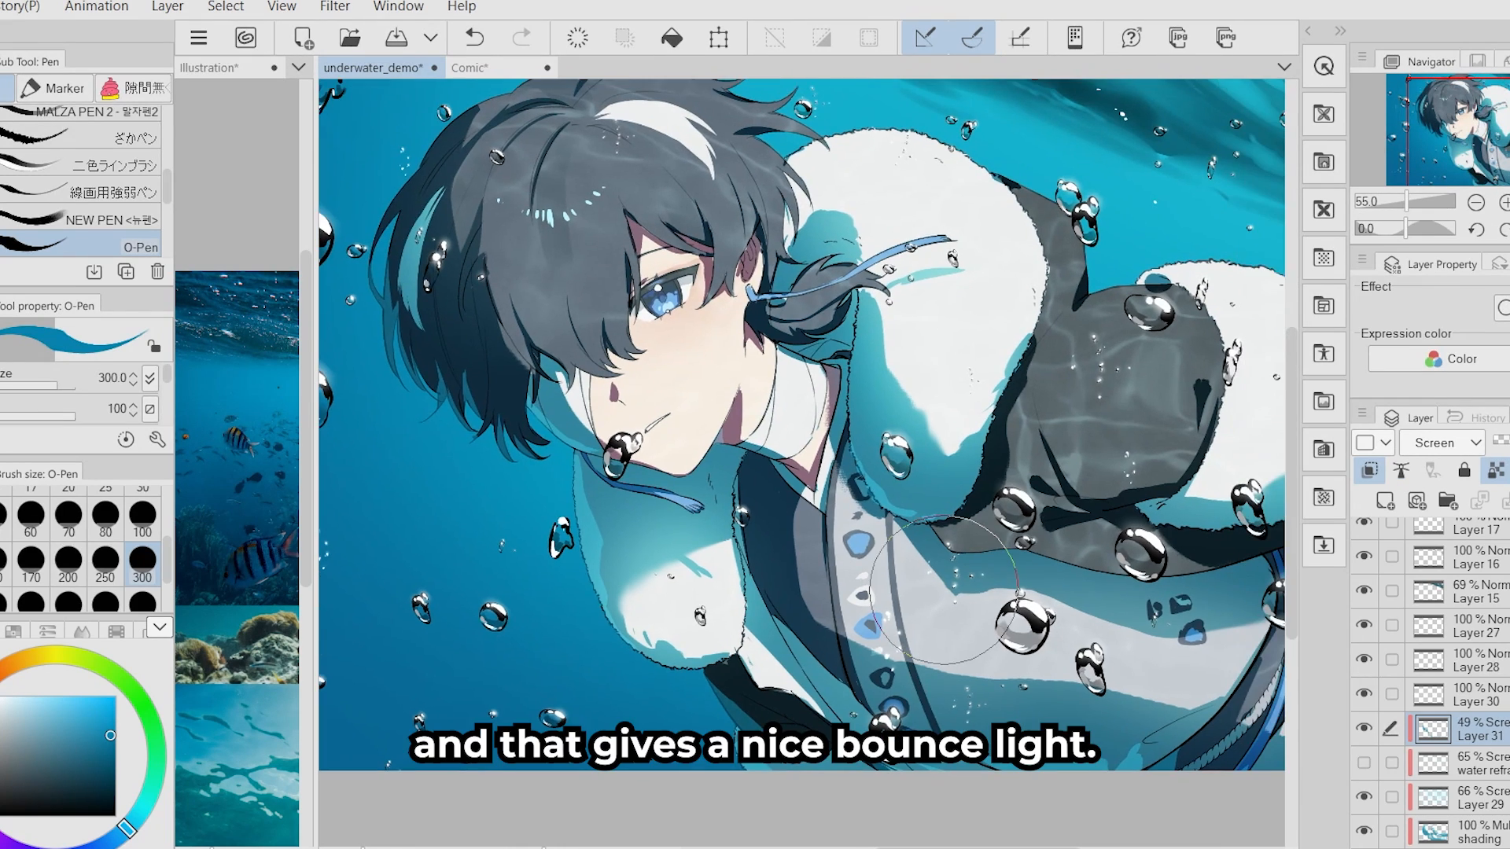
- Paint dark blue upright plant-like strokes in the lower-left background water and soften them with a Gaussian blur
scroll(871, 588, "down", 2)
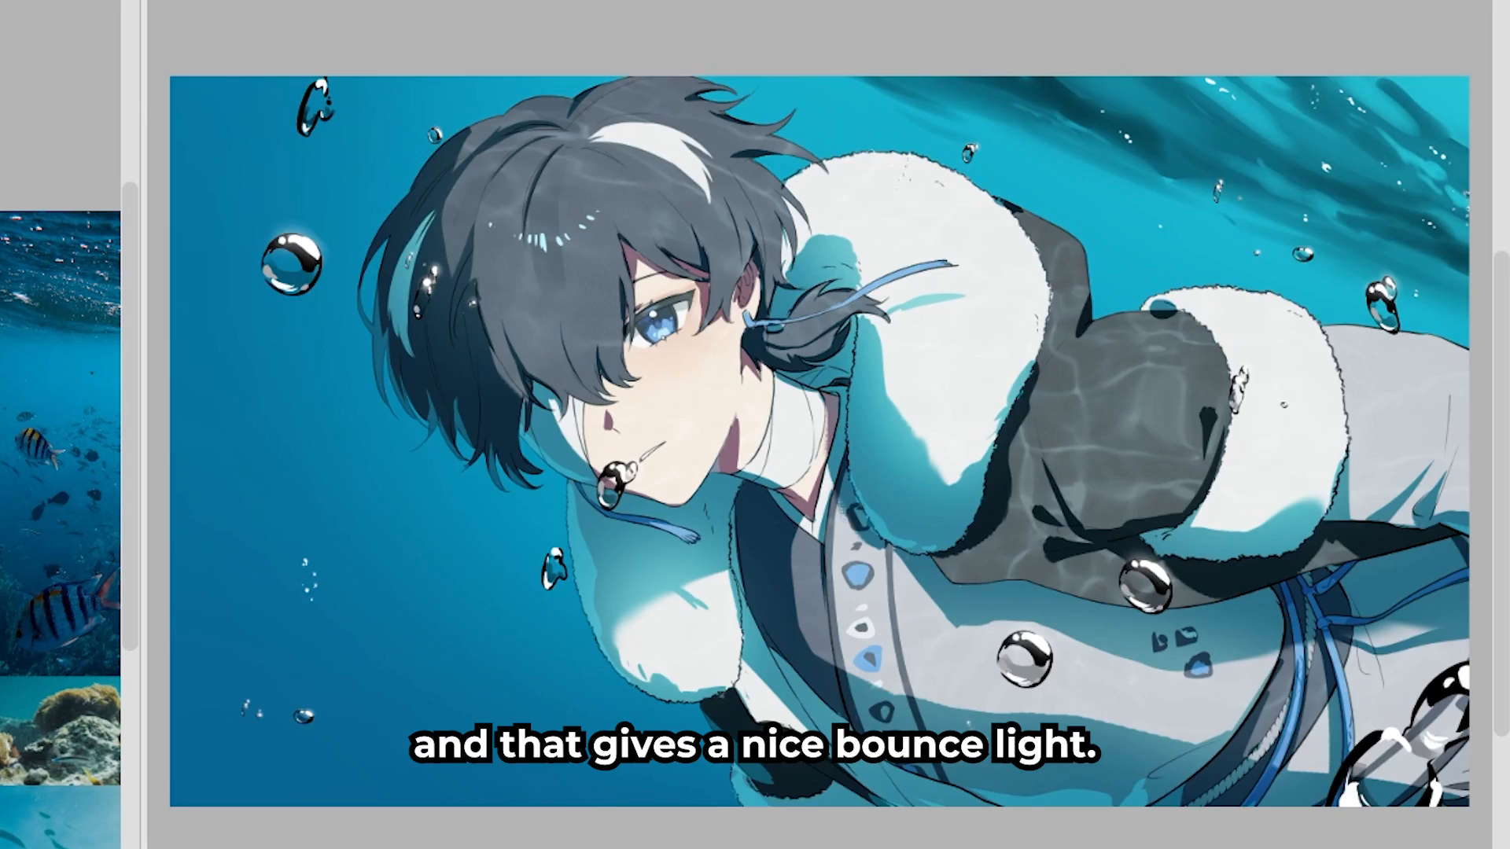
scroll(814, 577, "down", 4)
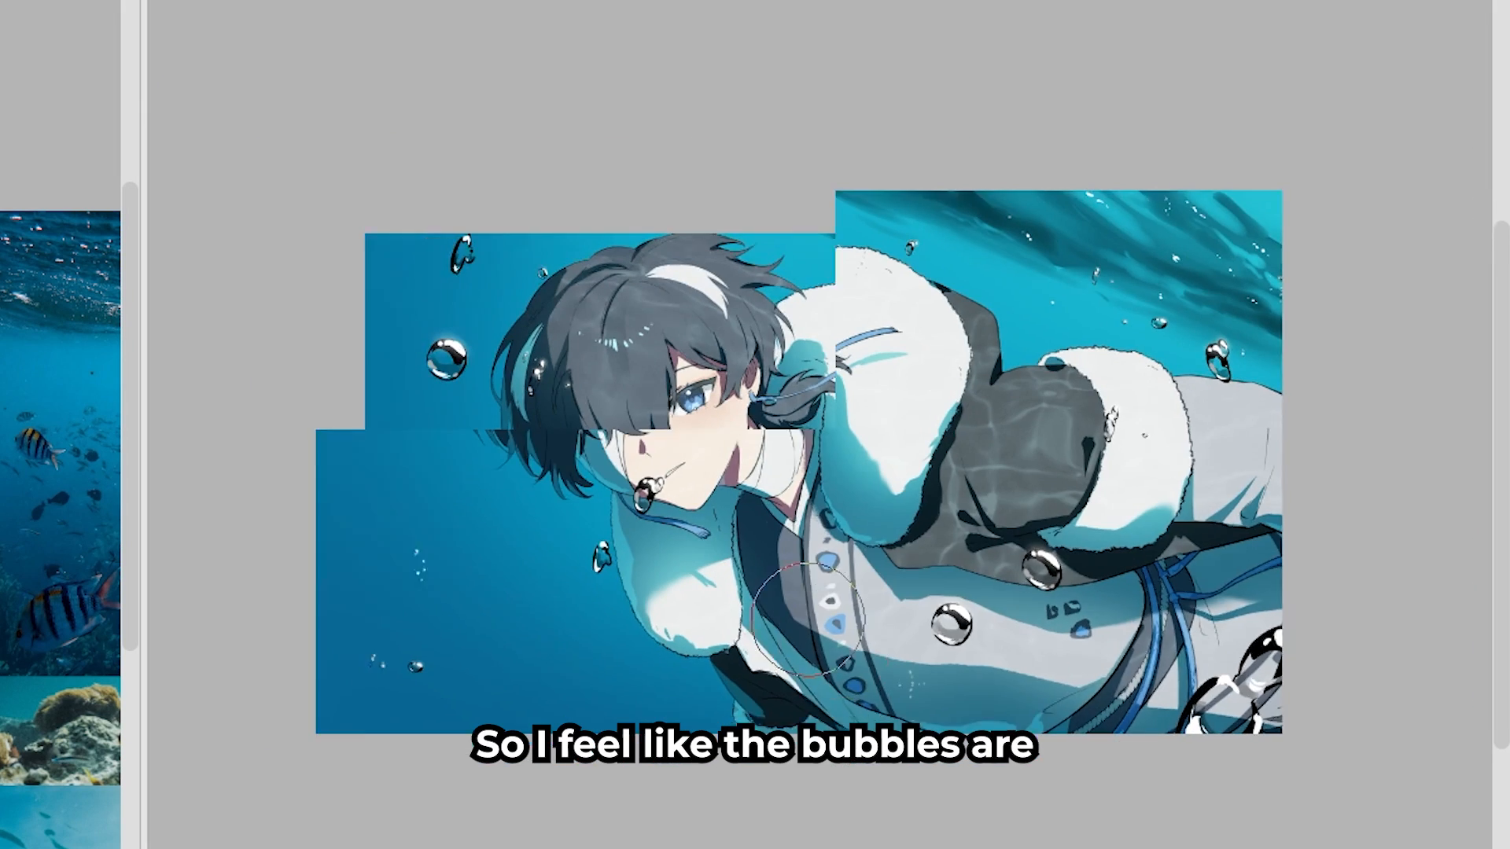
scroll(794, 567, "up", 5)
left_click_drag(76, 564, 106, 544)
left_click_drag(275, 790, 318, 613)
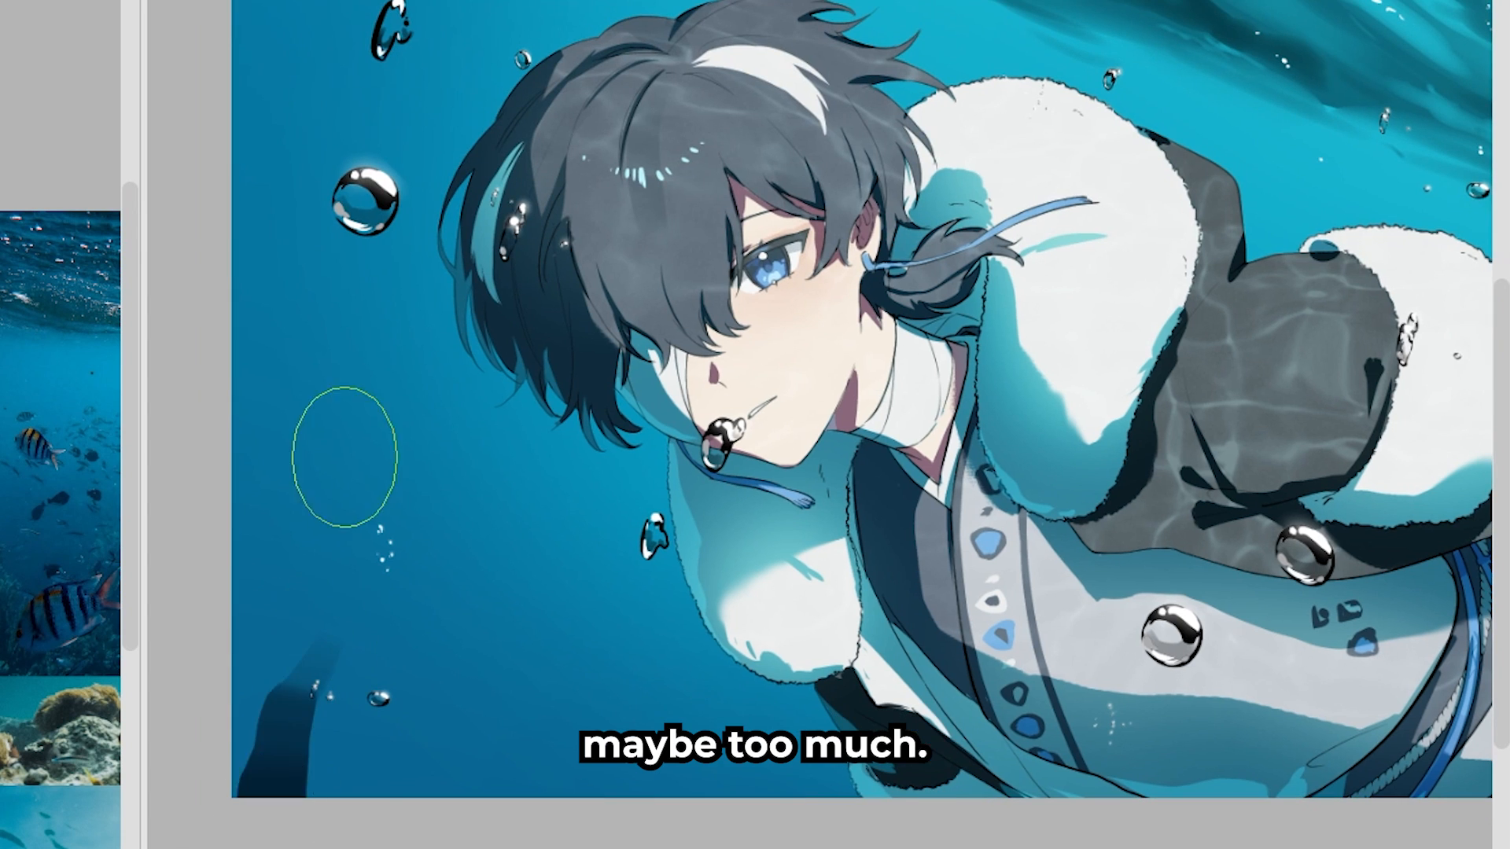
left_click_drag(271, 562, 260, 747)
left_click_drag(345, 790, 362, 735)
left_click_drag(535, 790, 566, 715)
left_click_drag(251, 512, 315, 437)
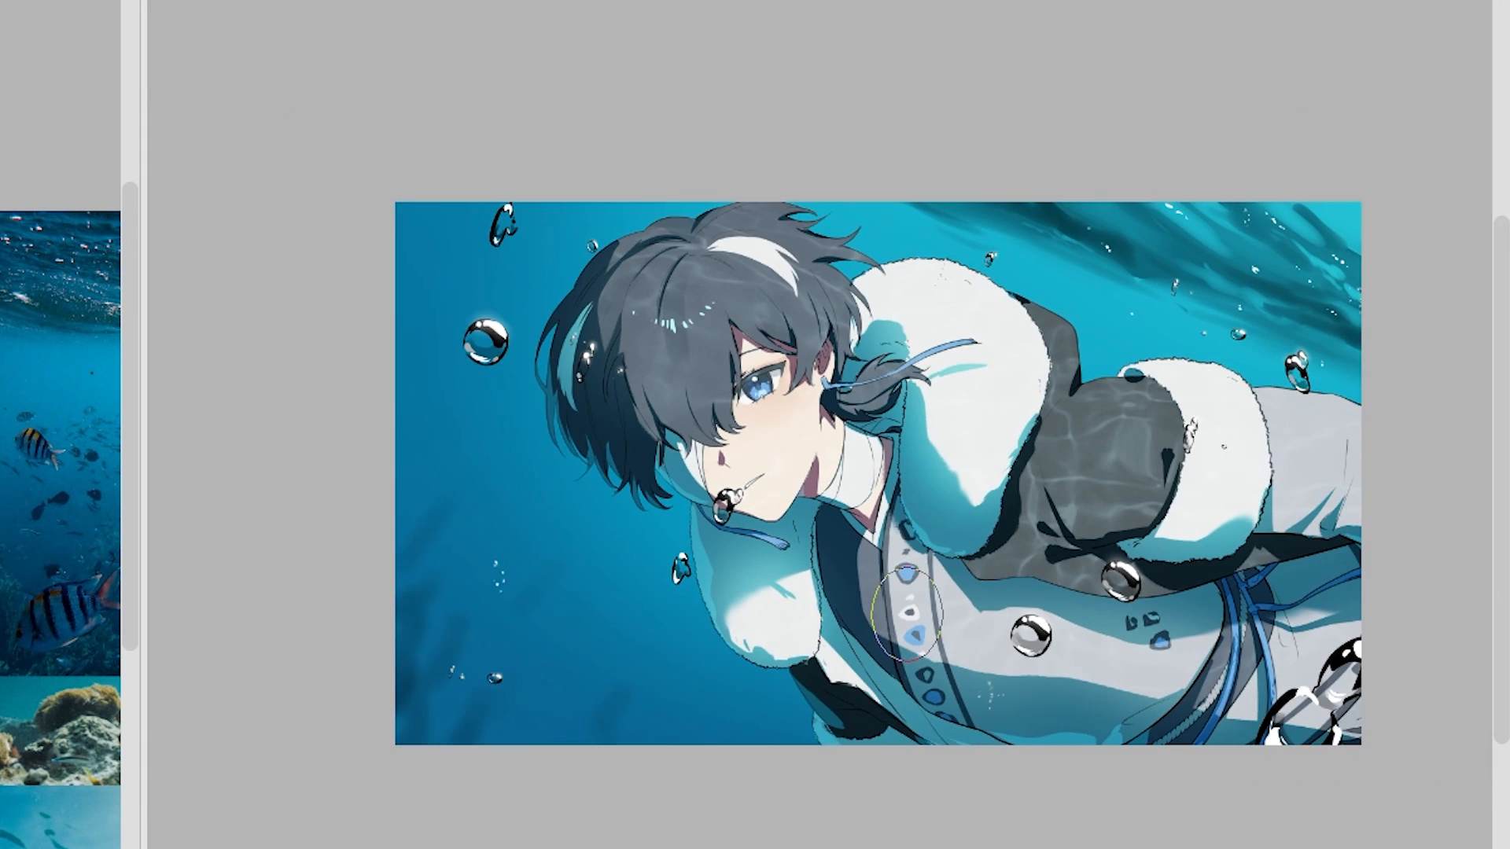
scroll(1073, 668, "up", 2)
left_click_drag(1061, 700, 993, 714)
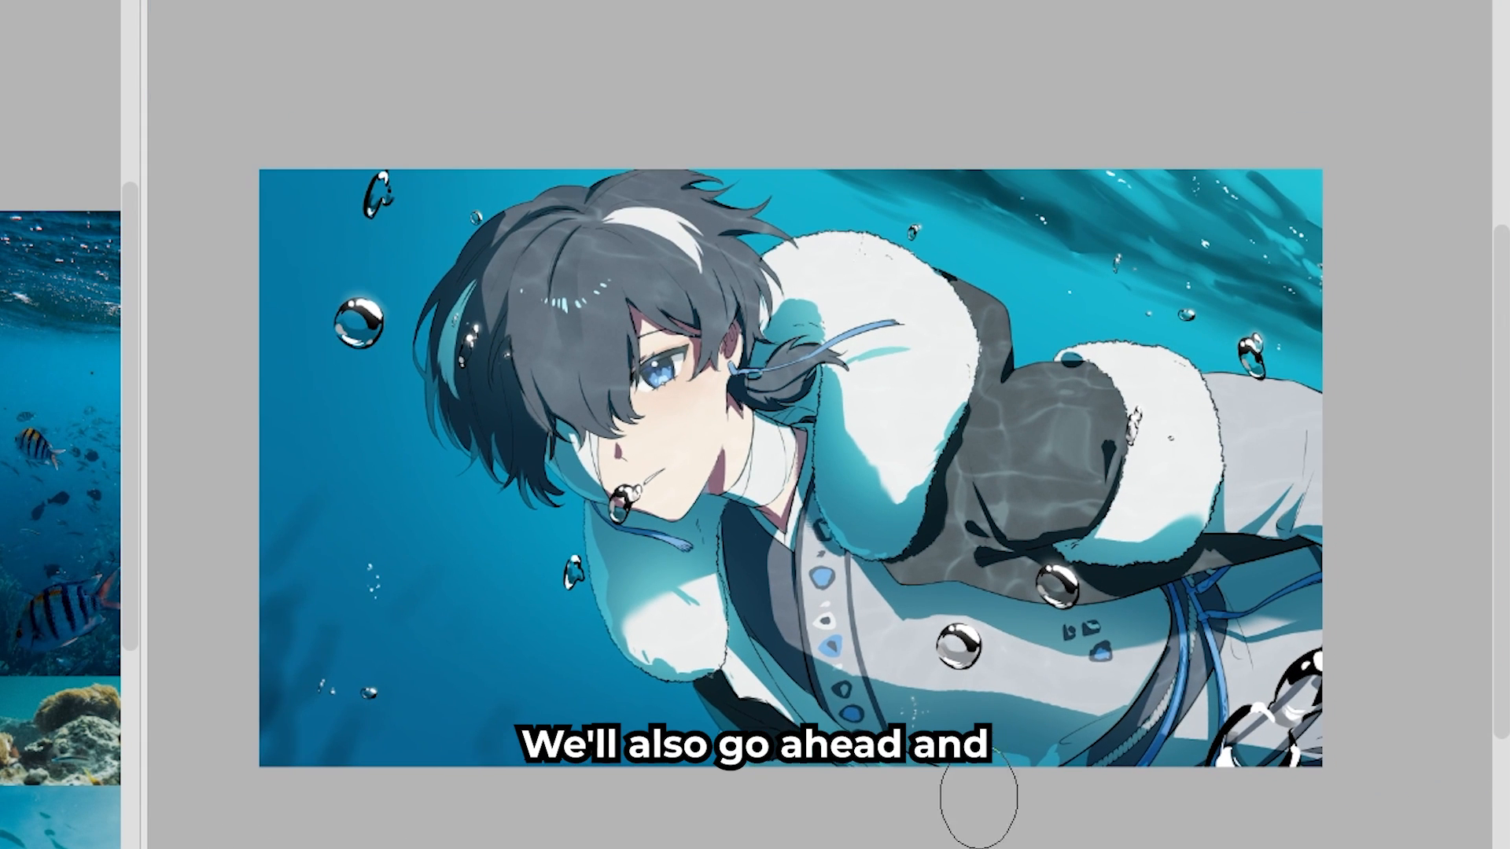
- Paint large bubbles over the character and surrounding water with the Oyun Bubbles brush, using a larger particle size and varied angles
left_click_drag(977, 805, 986, 824)
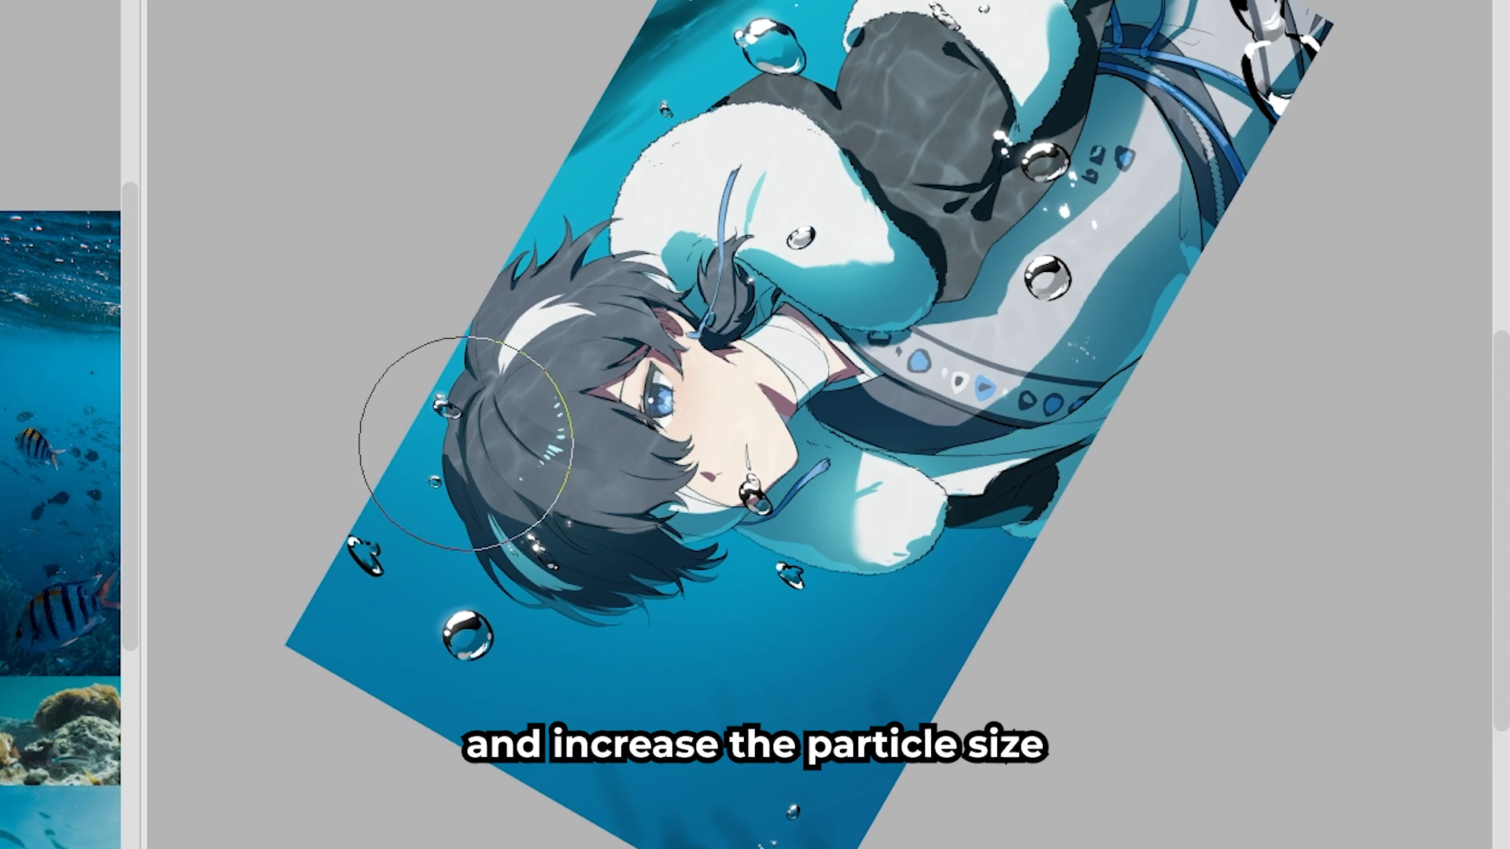
left_click(566, 676)
left_click(923, 658)
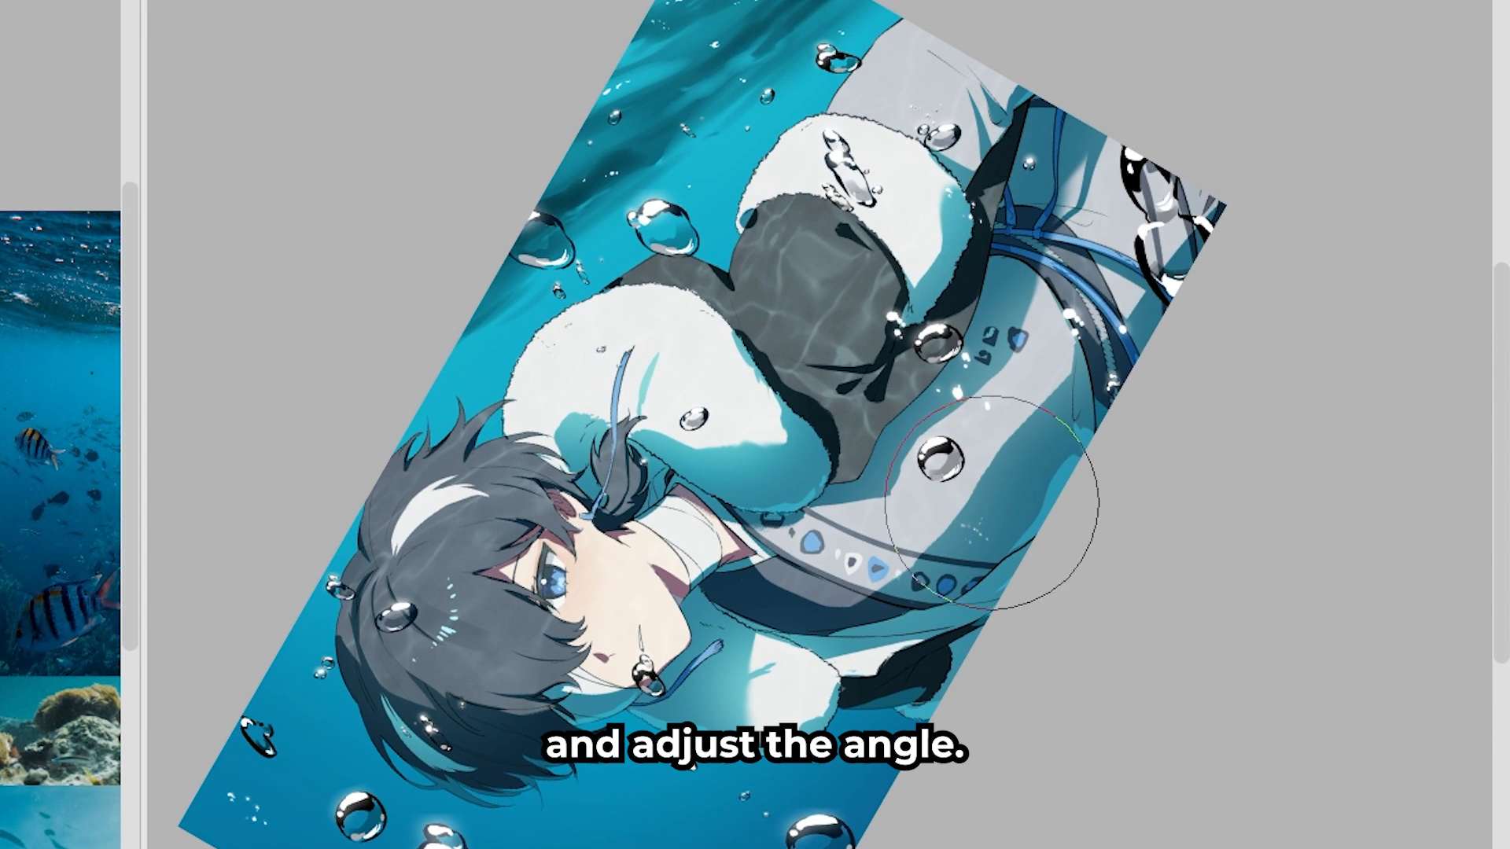
- Apply a Gaussian blur with strength 23.39 to the large foreground bubbles layer
left_click(336, 7)
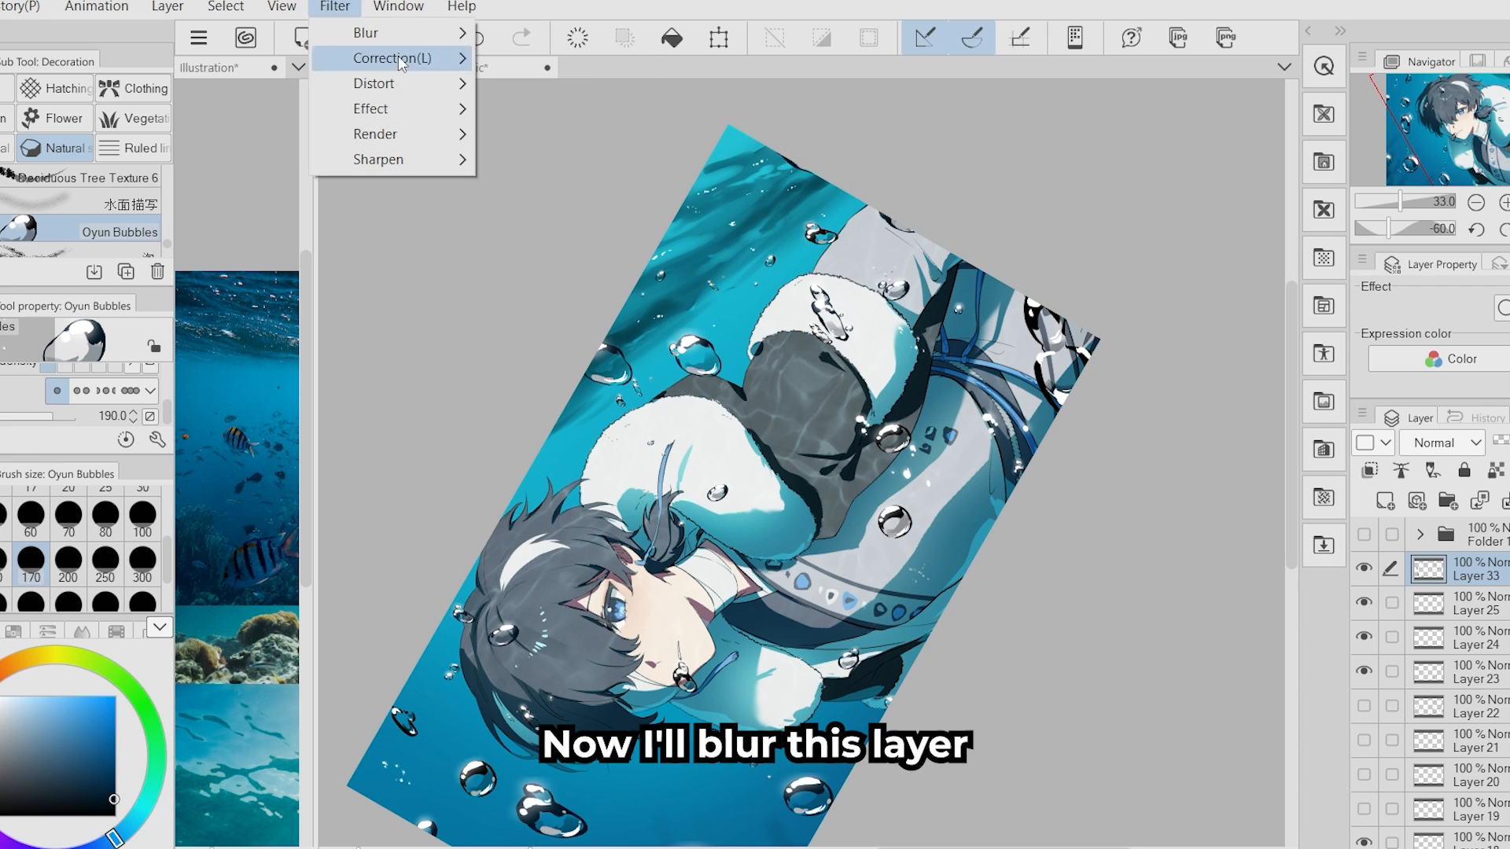
mouse_move(378, 32)
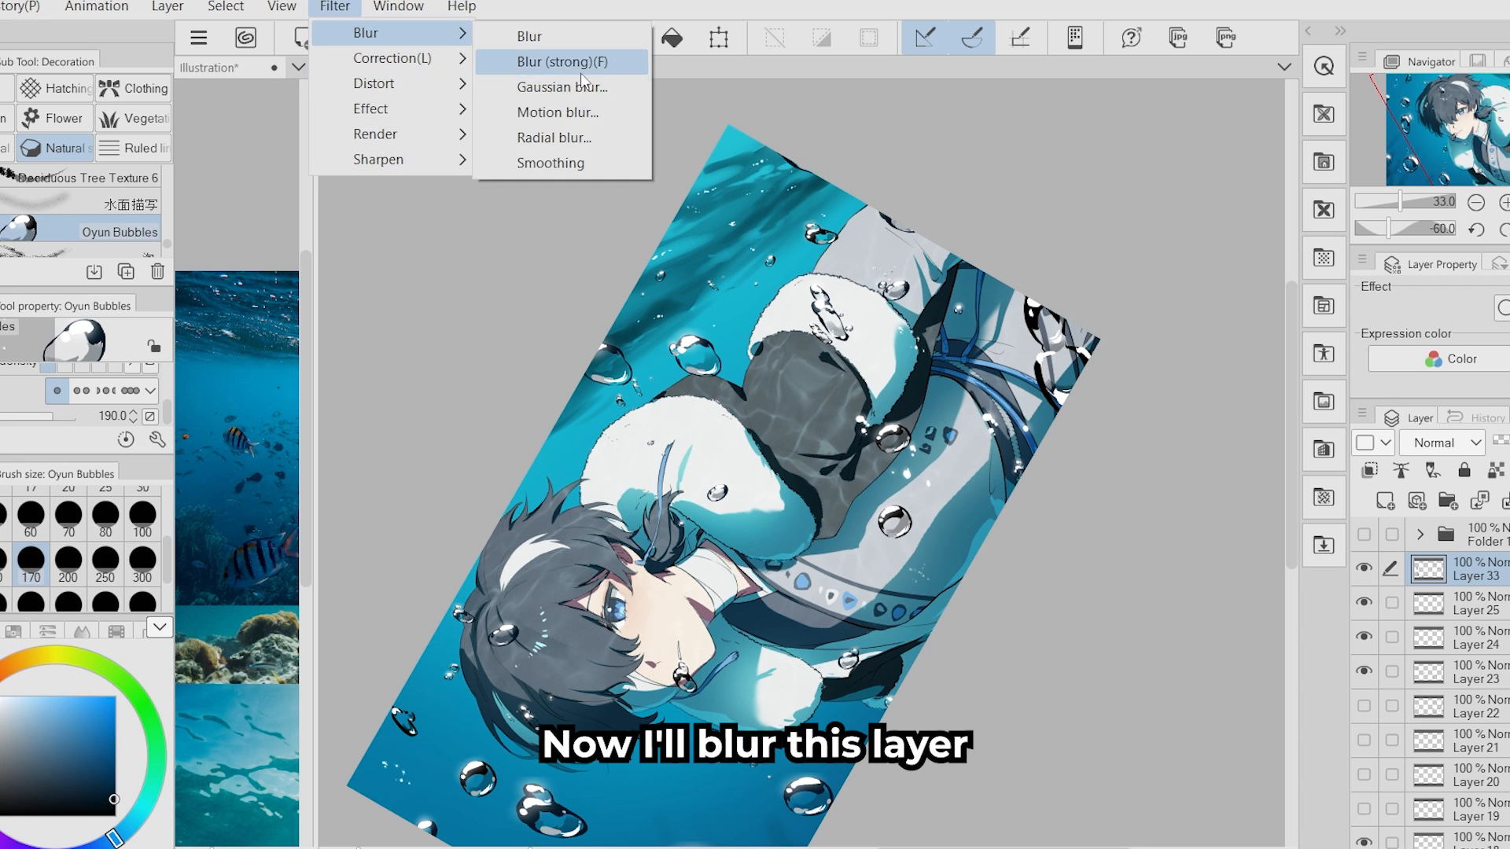
left_click(580, 87)
left_click(1019, 455)
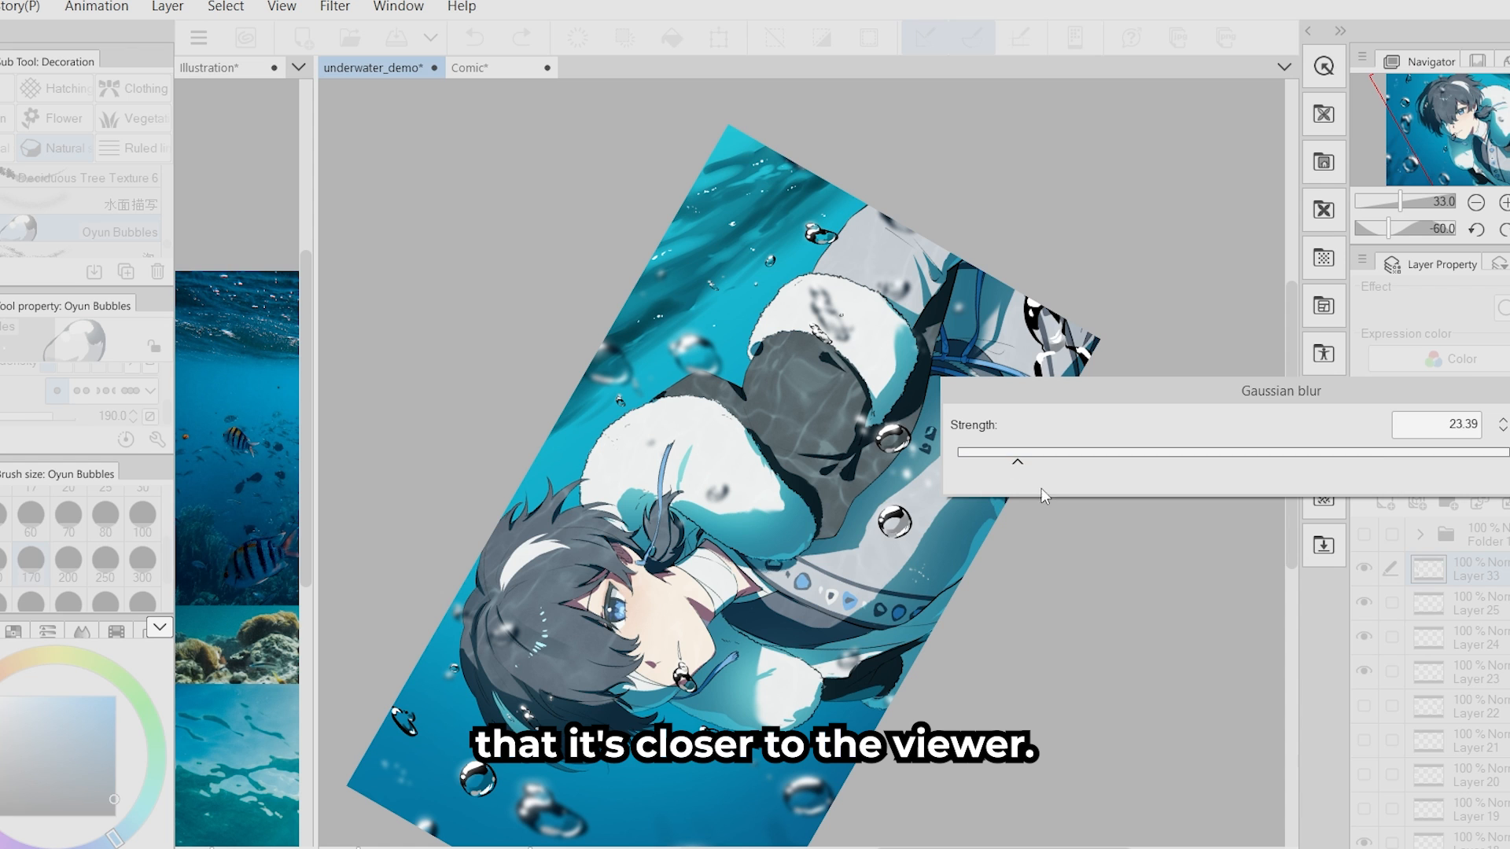
key("Return")
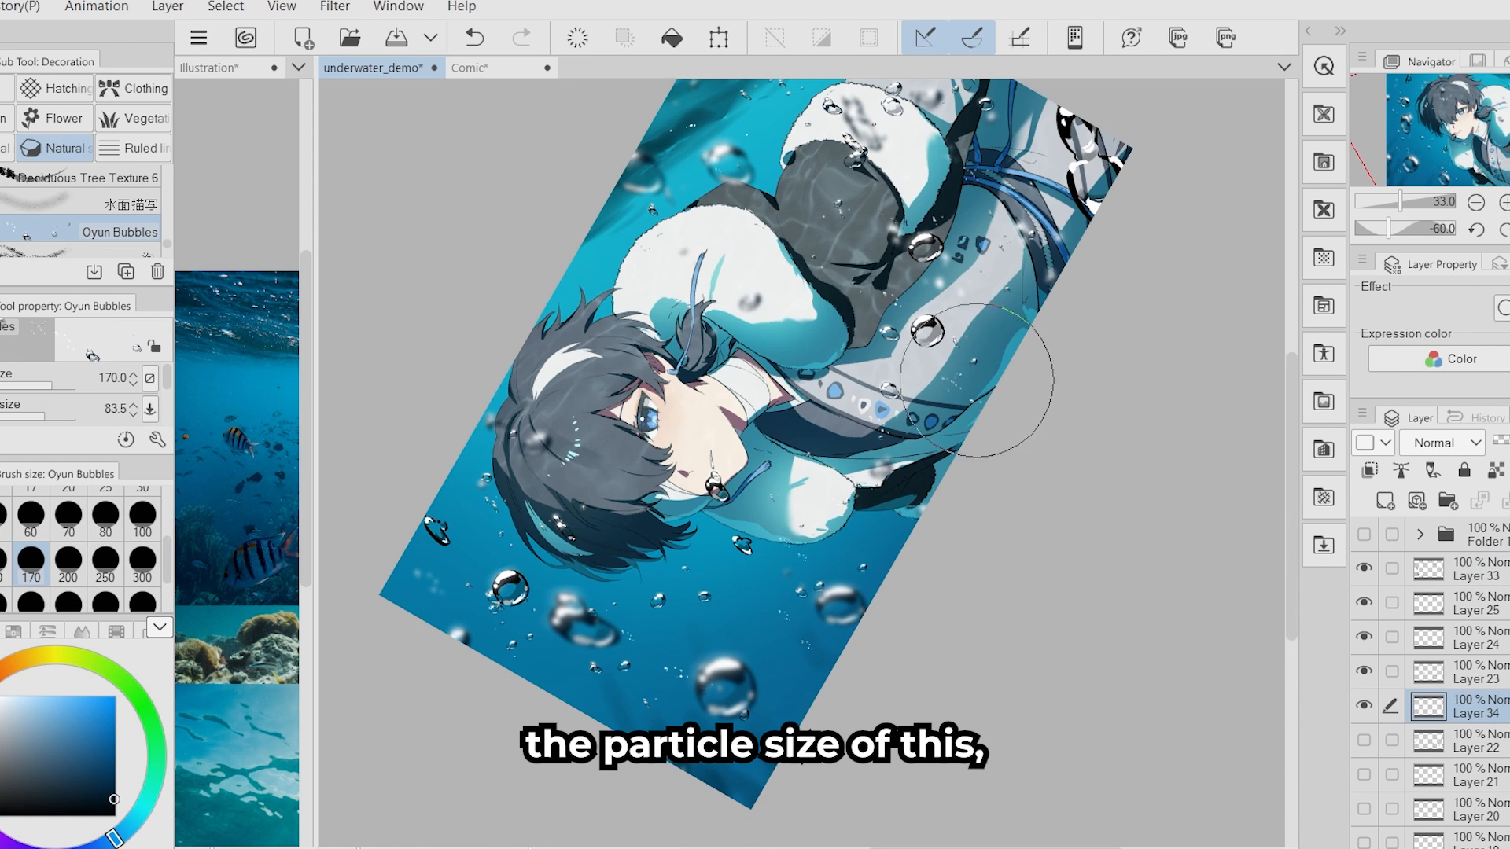
- Scatter smaller bubbles through the water on a separate layer, and hide the teal Overlay layer set to 24% opacity
key("bracketleft")
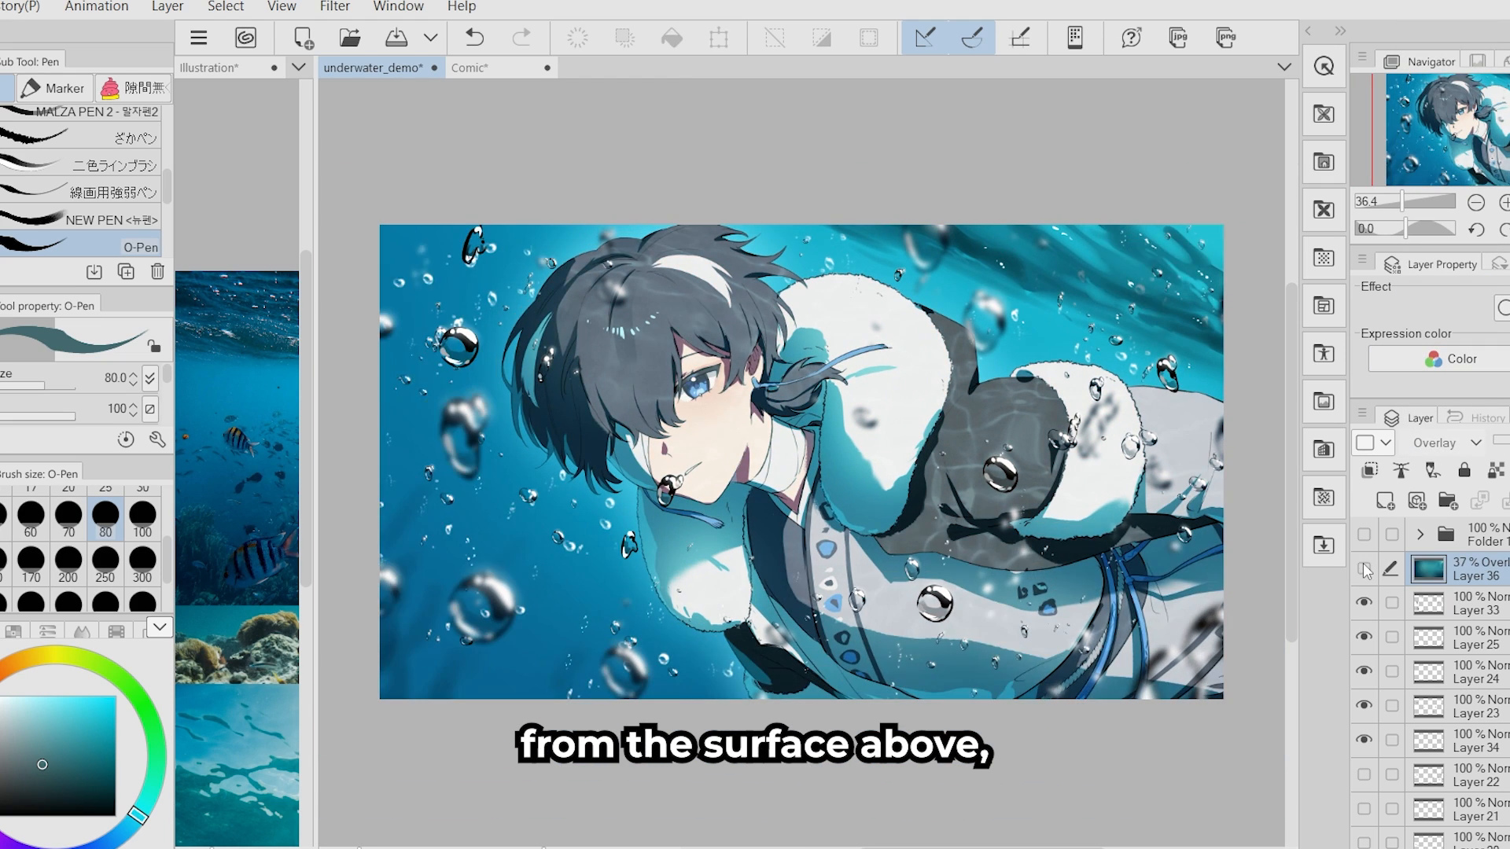
left_click(1364, 567)
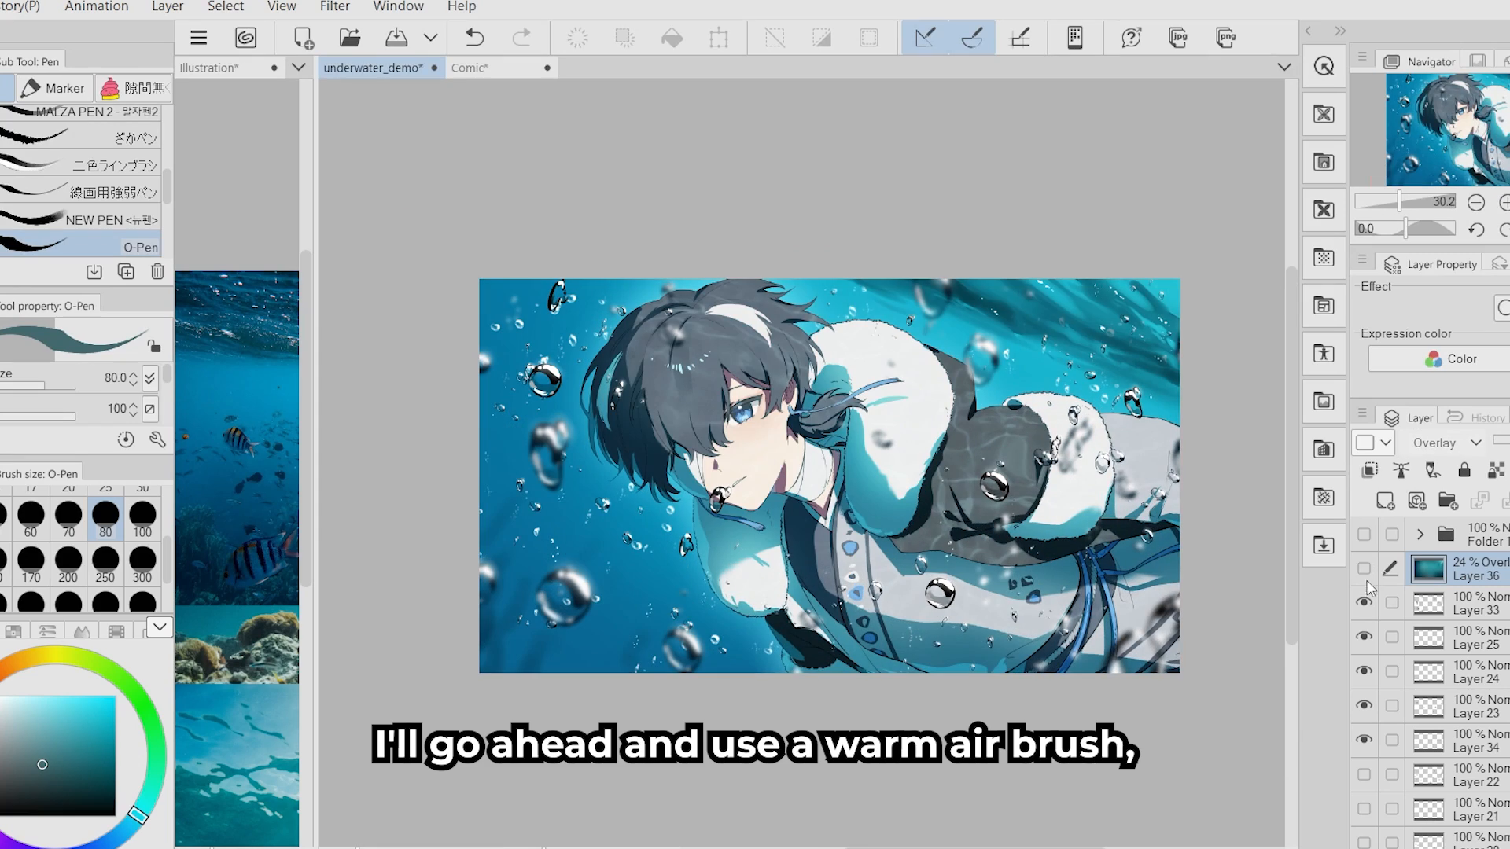
- Glaze warm light onto a new Hard light layer at 42% opacity with the Soft airbrush at size 1000, and save the illustration
left_click(1384, 500)
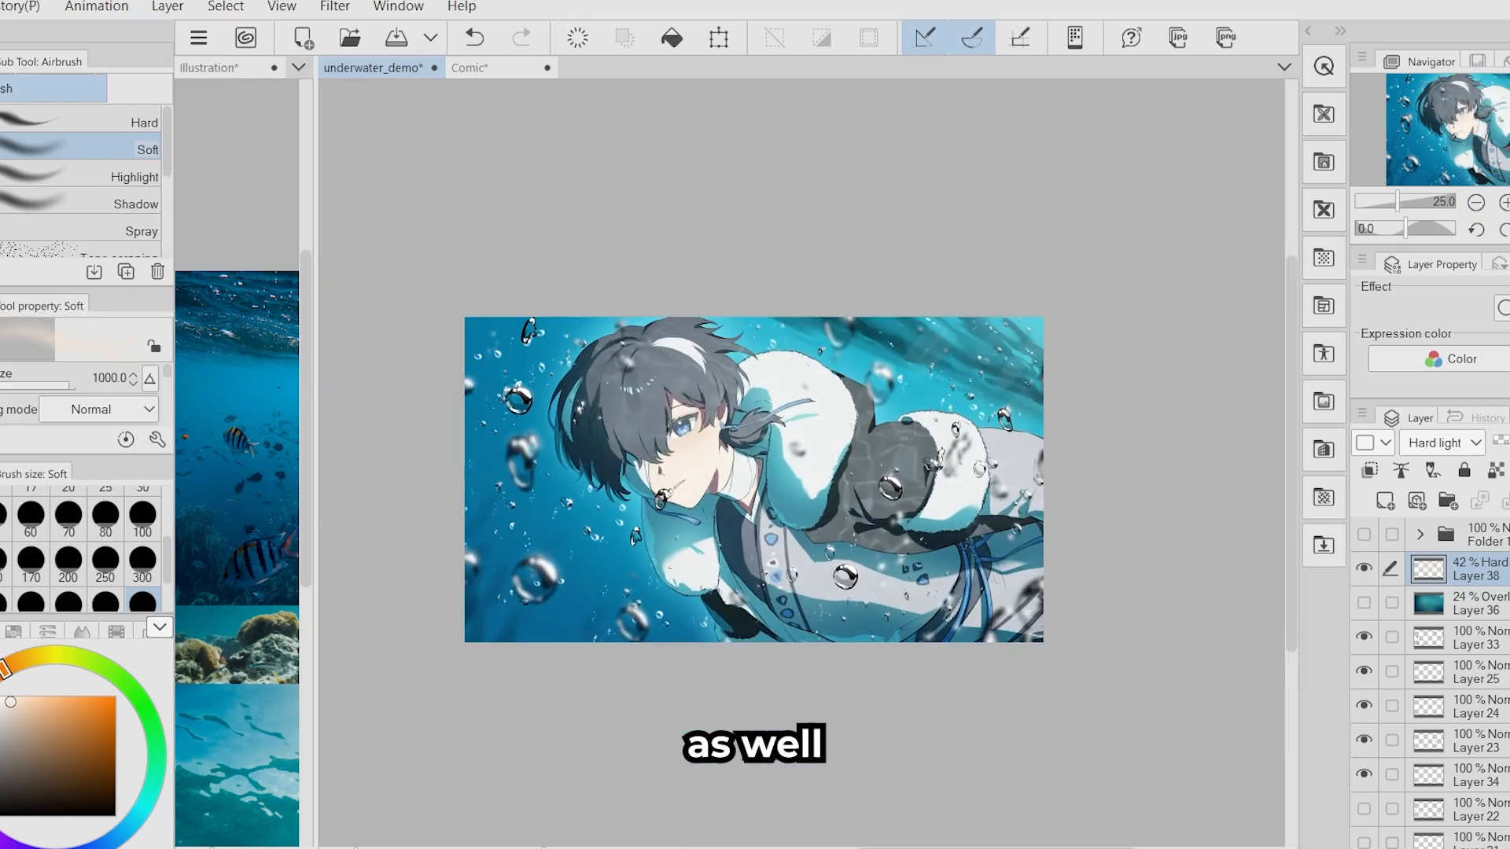
key("ctrl+s")
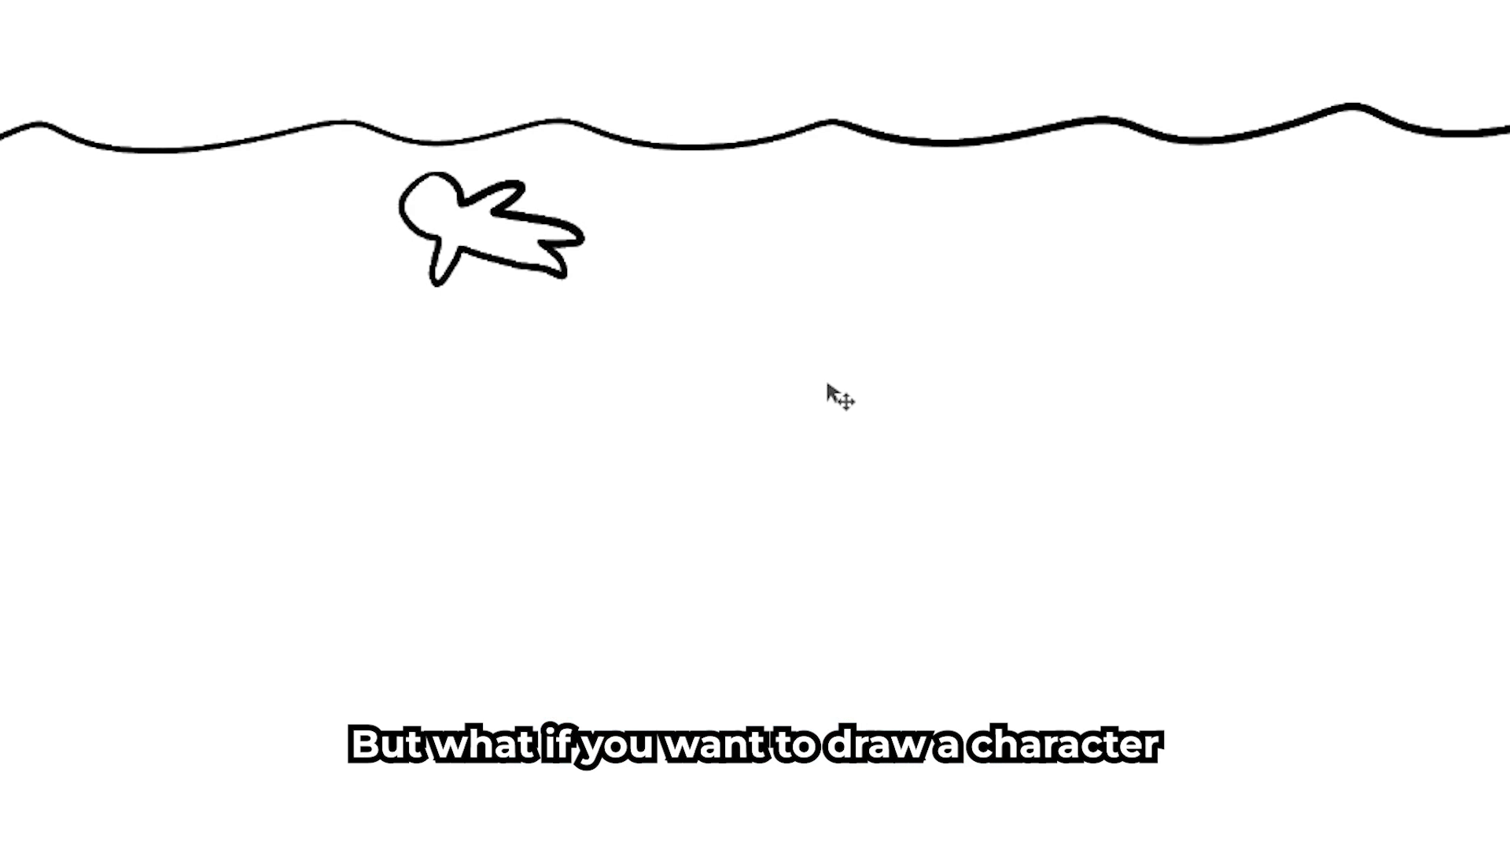
- On the Comic canvas, sketch a frame around the swimming figure and an arrow down from the surface line on a new layer
left_click_drag(827, 385, 851, 700)
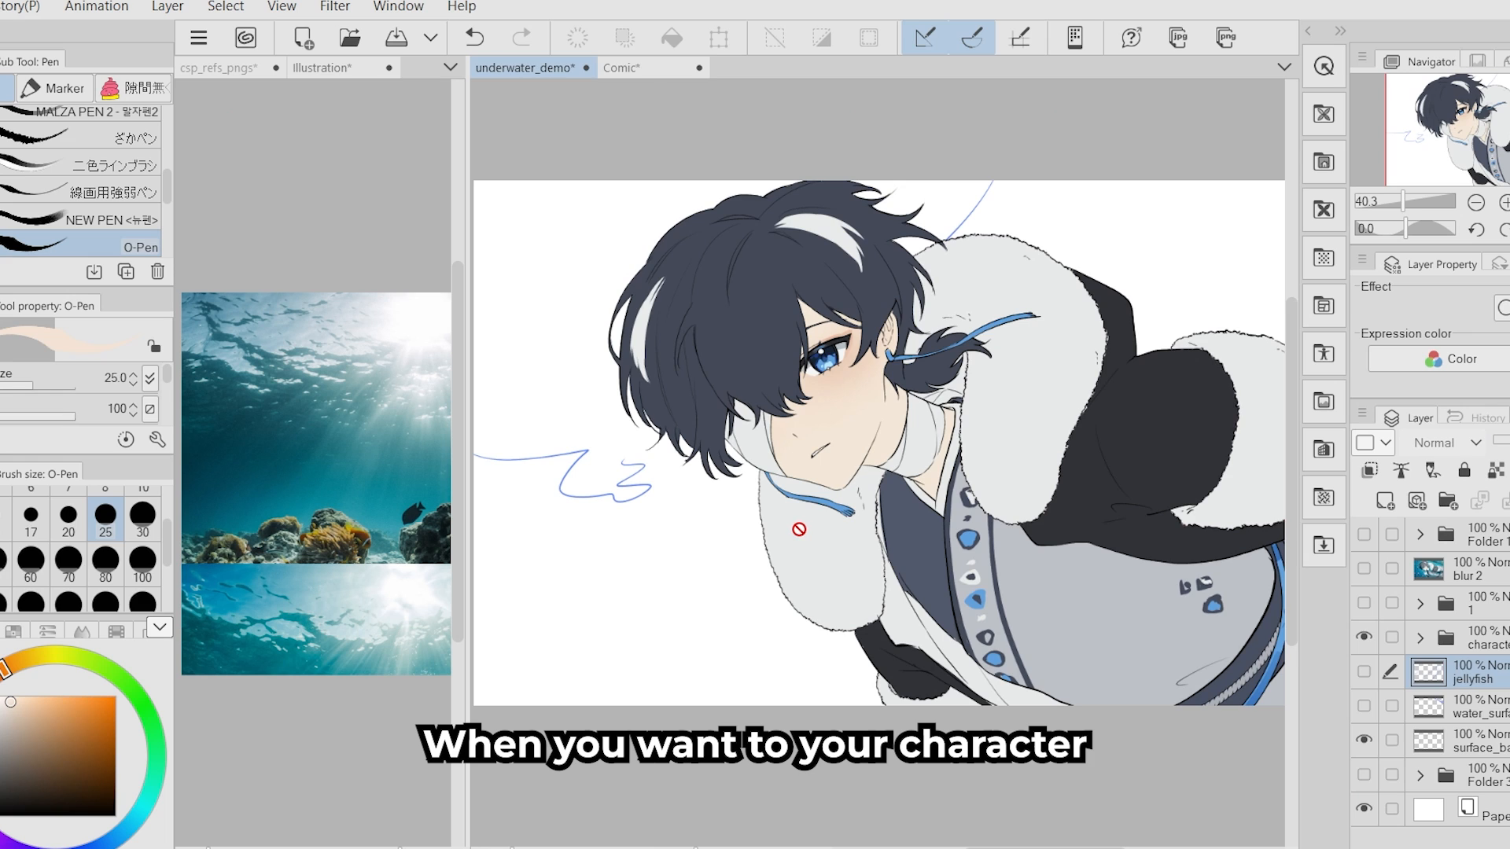
left_click(635, 71)
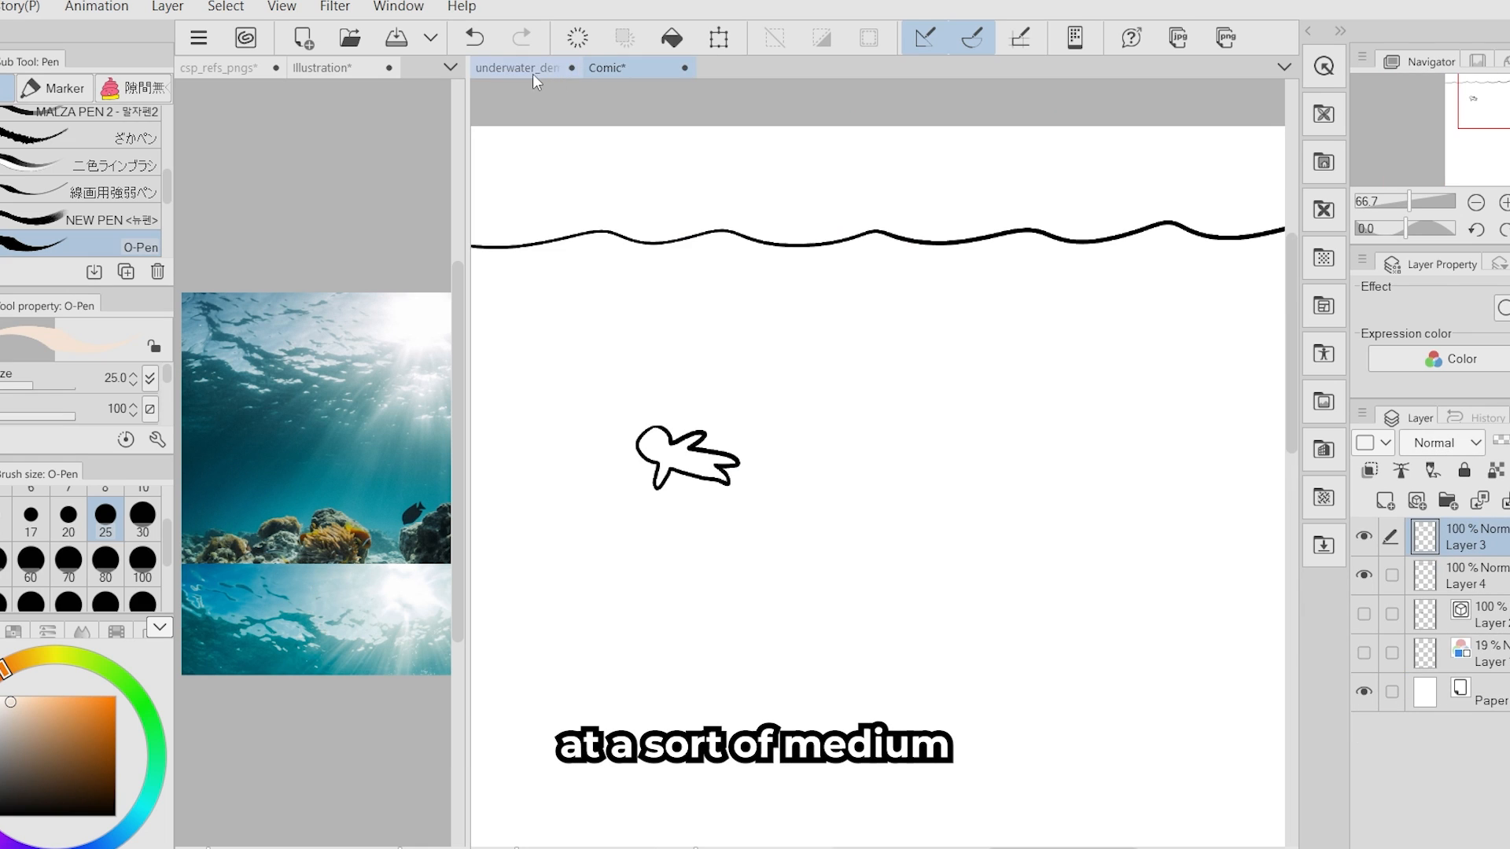
left_click(1386, 501)
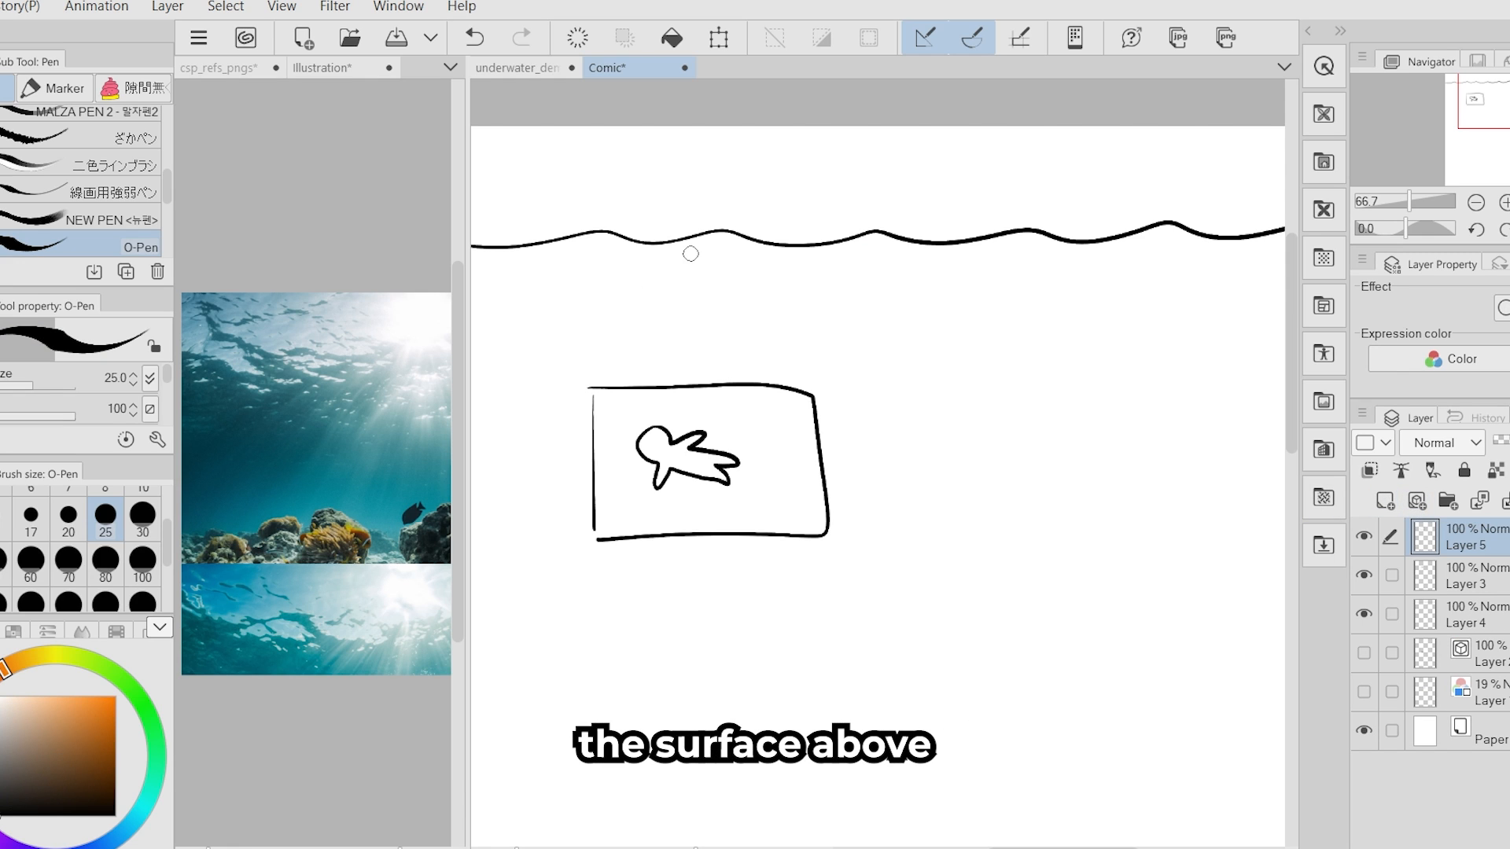
left_click_drag(602, 667, 663, 718)
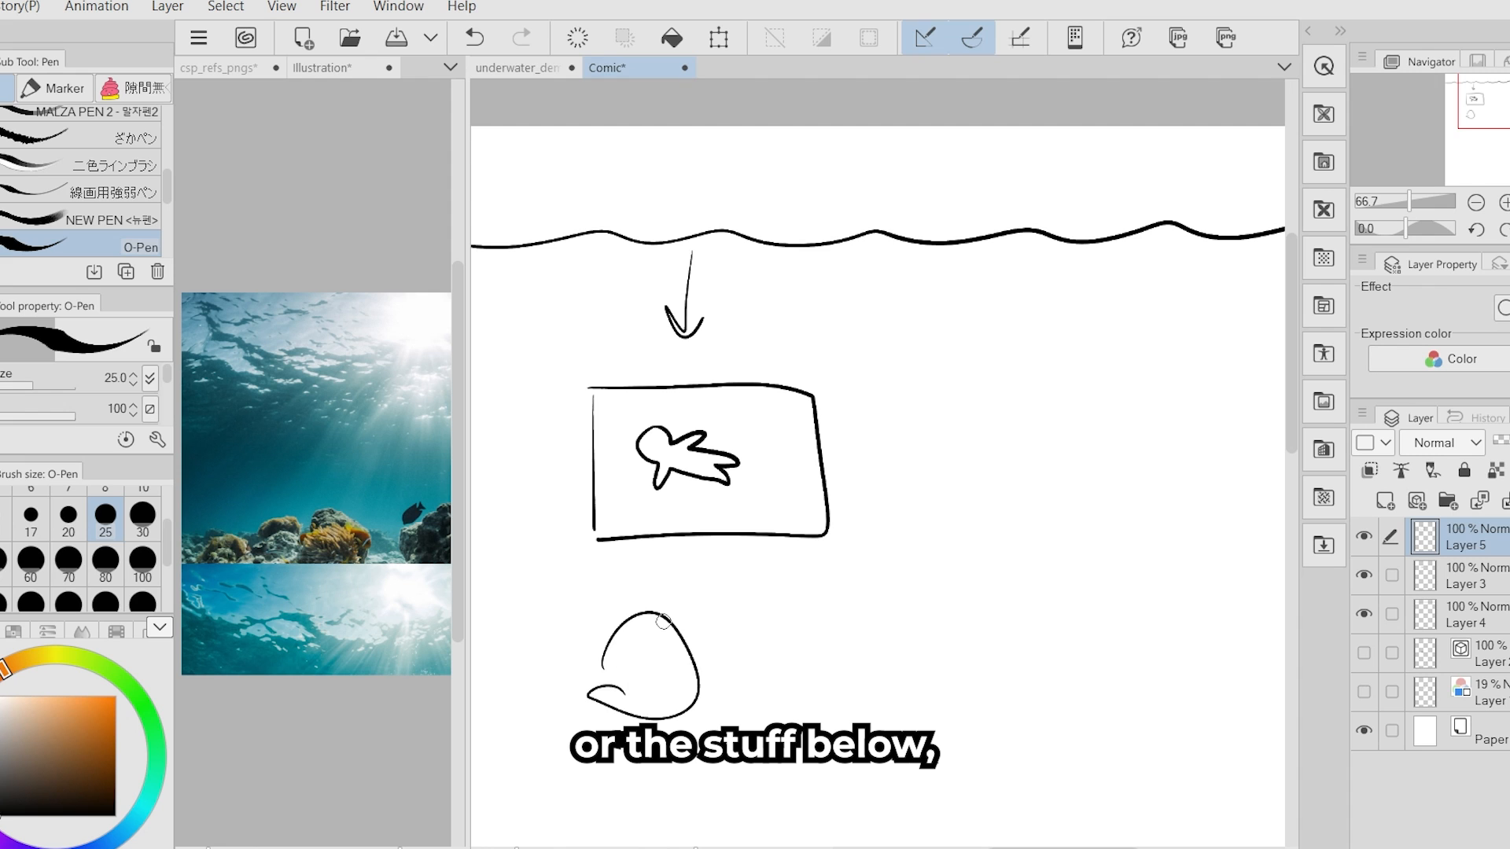
left_click(474, 37)
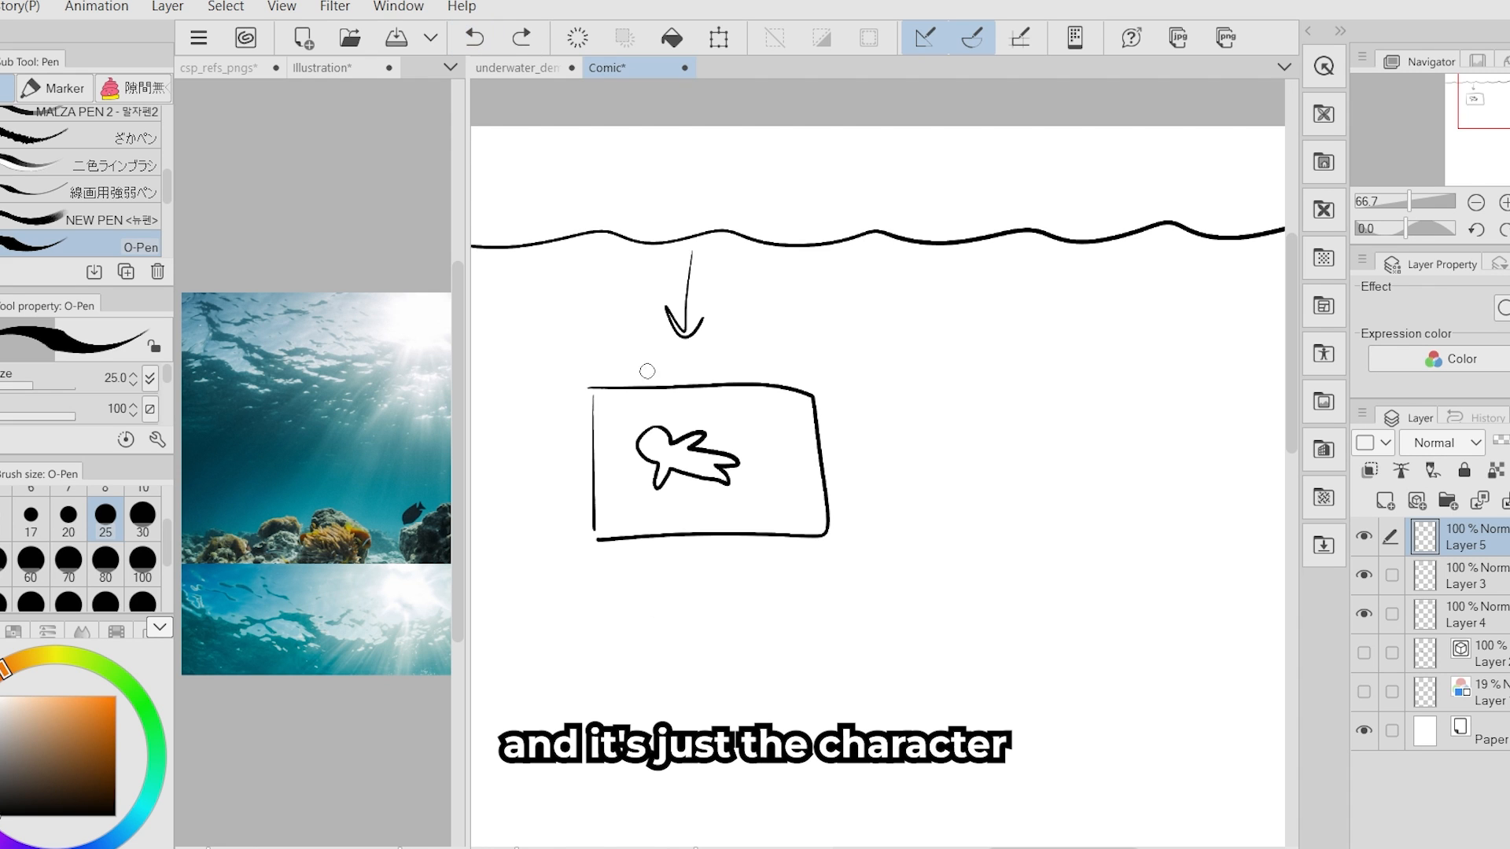
- Switch to the underwater_demo canvas and examine the sunlit water surface in the reference photo
left_click(531, 70)
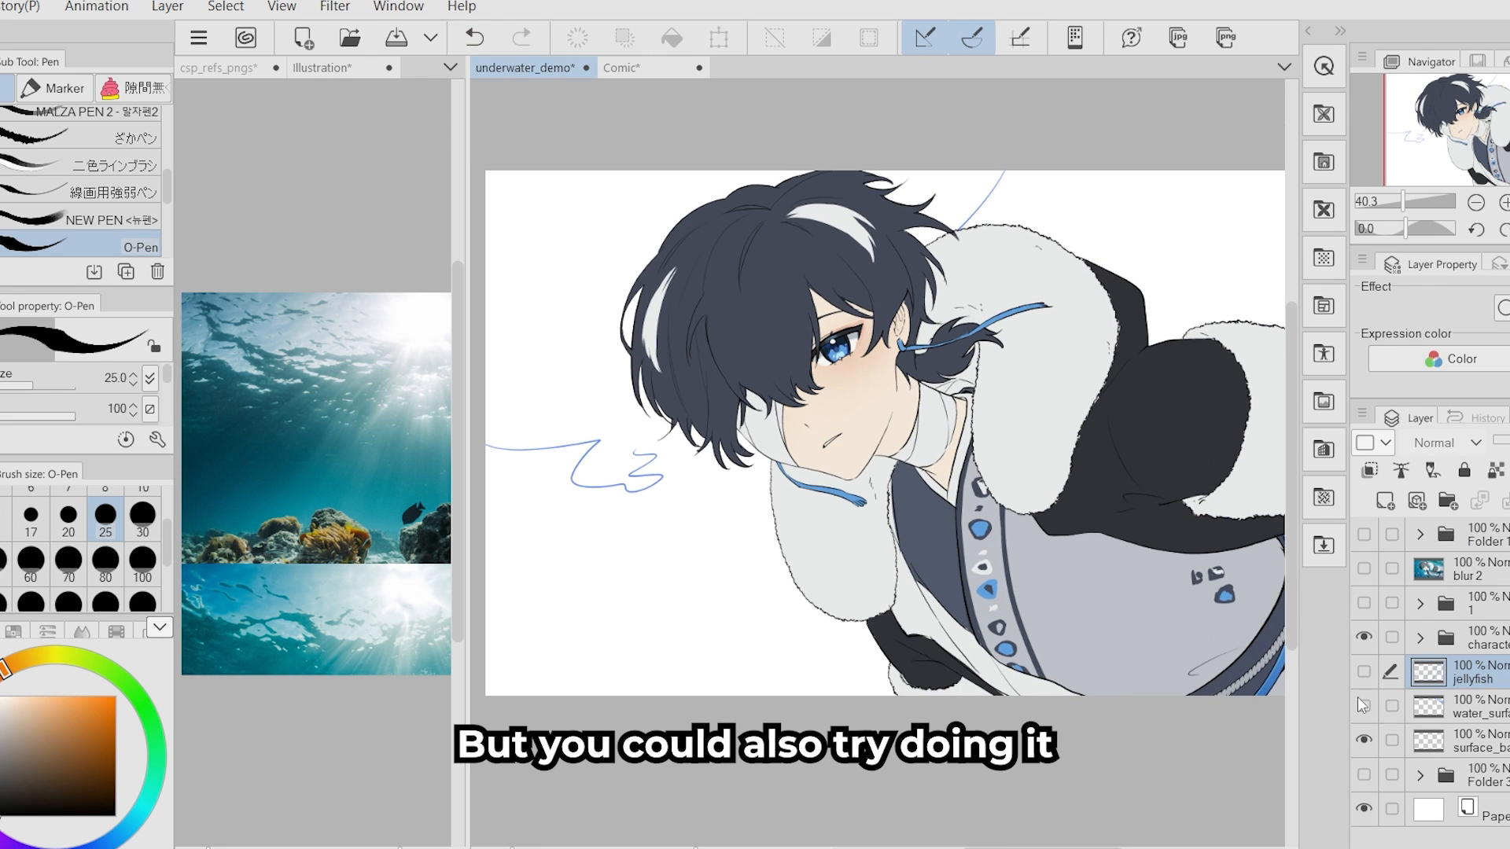
scroll(705, 626, "down", 1)
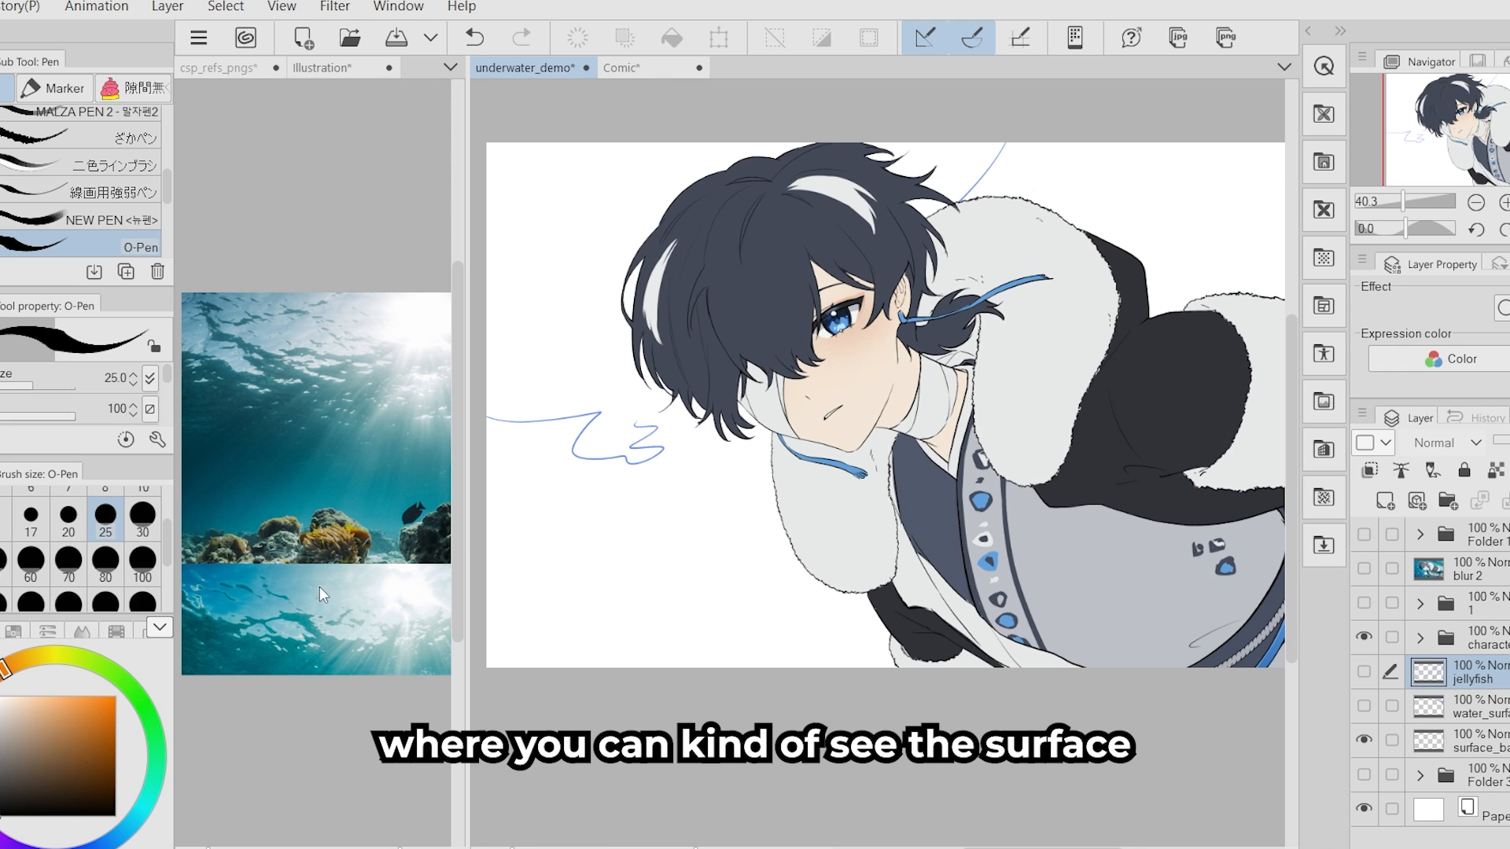
left_click(302, 299)
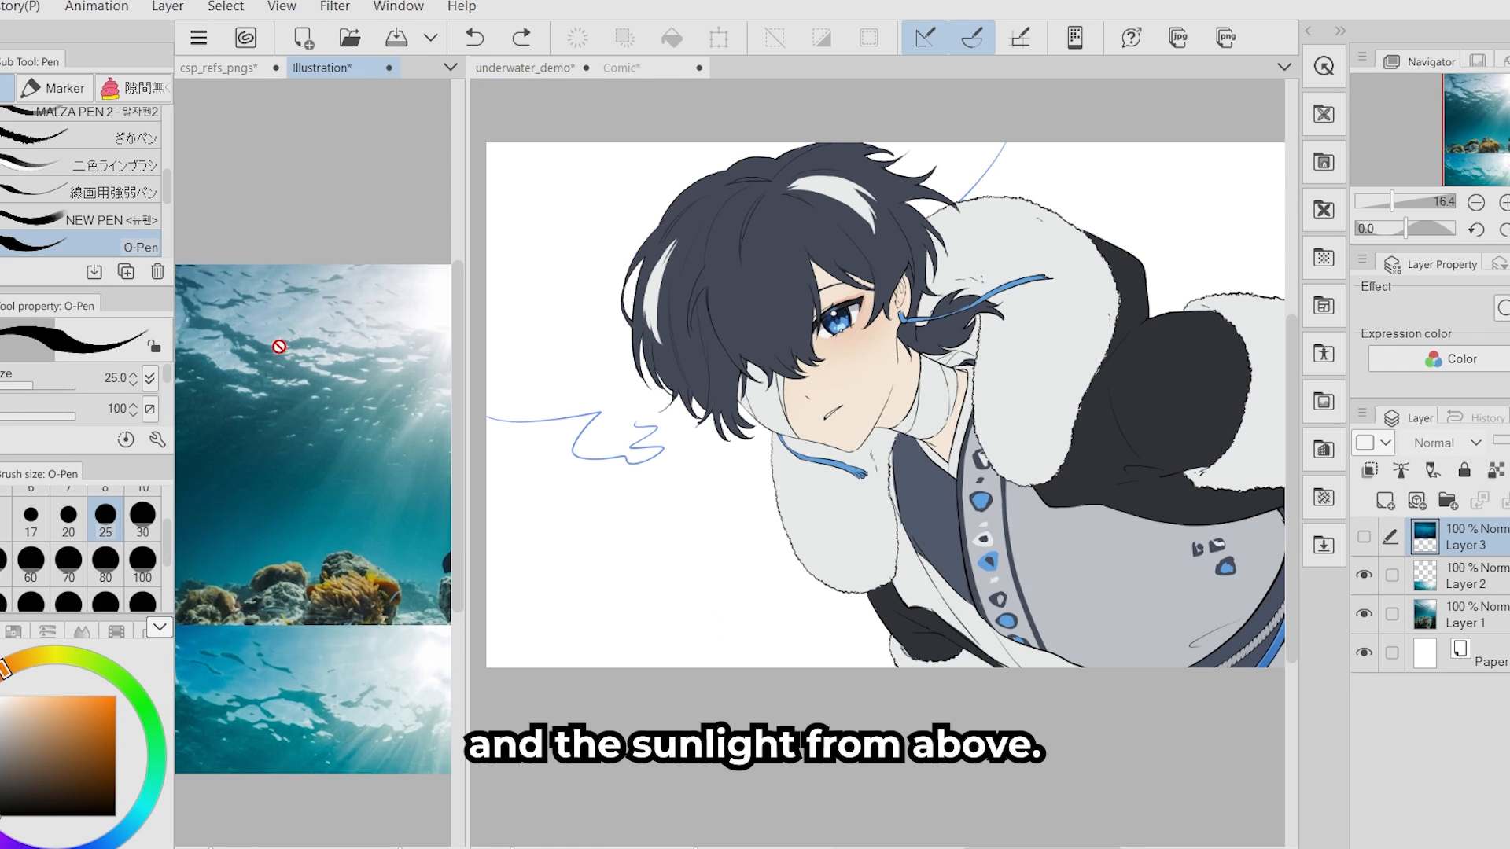
scroll(279, 346, "up", 2)
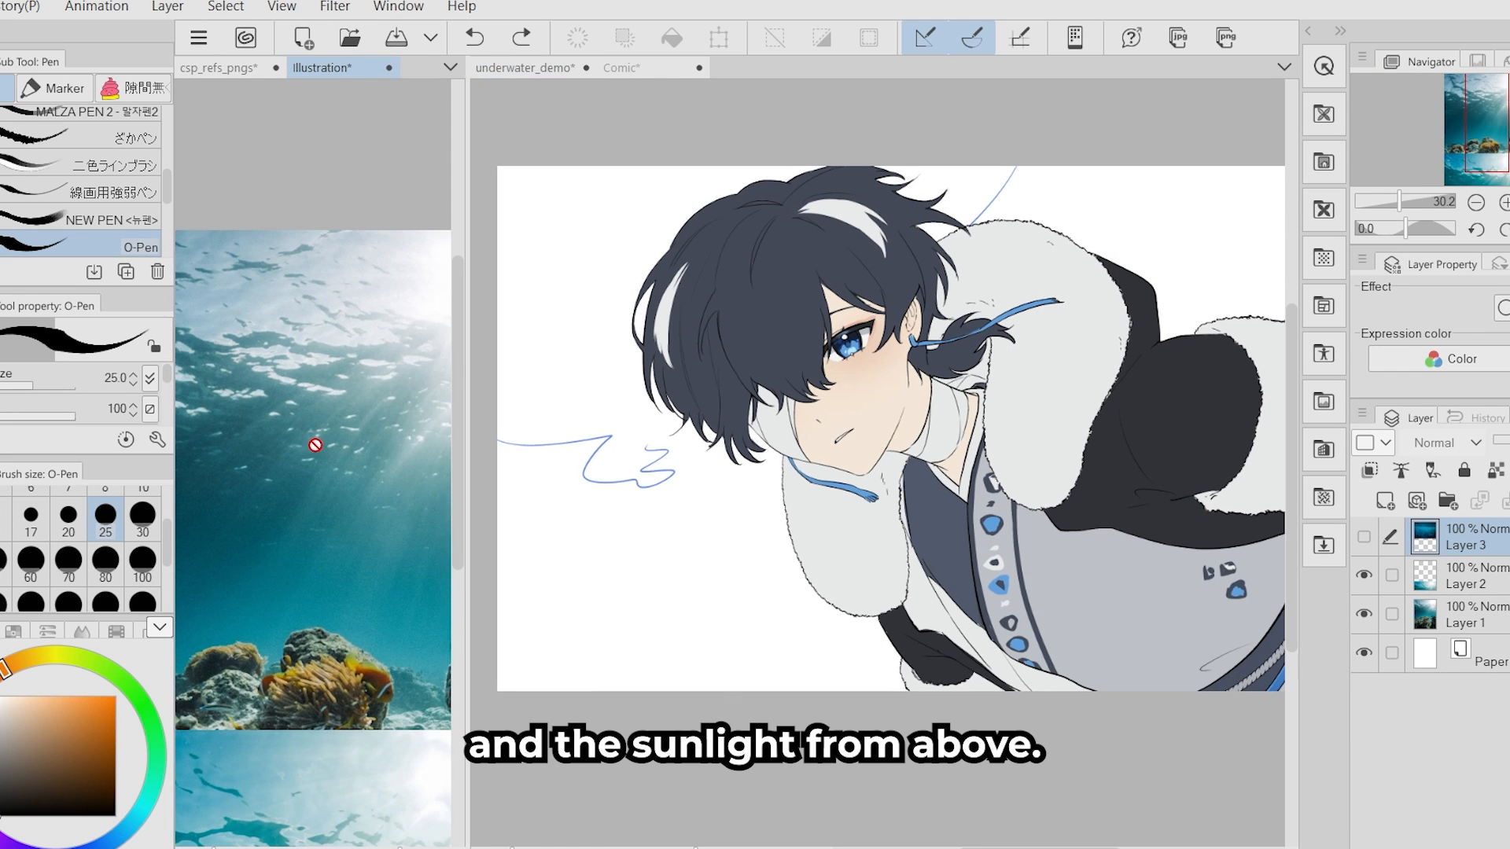
left_click_drag(314, 438, 397, 505)
left_click(879, 711)
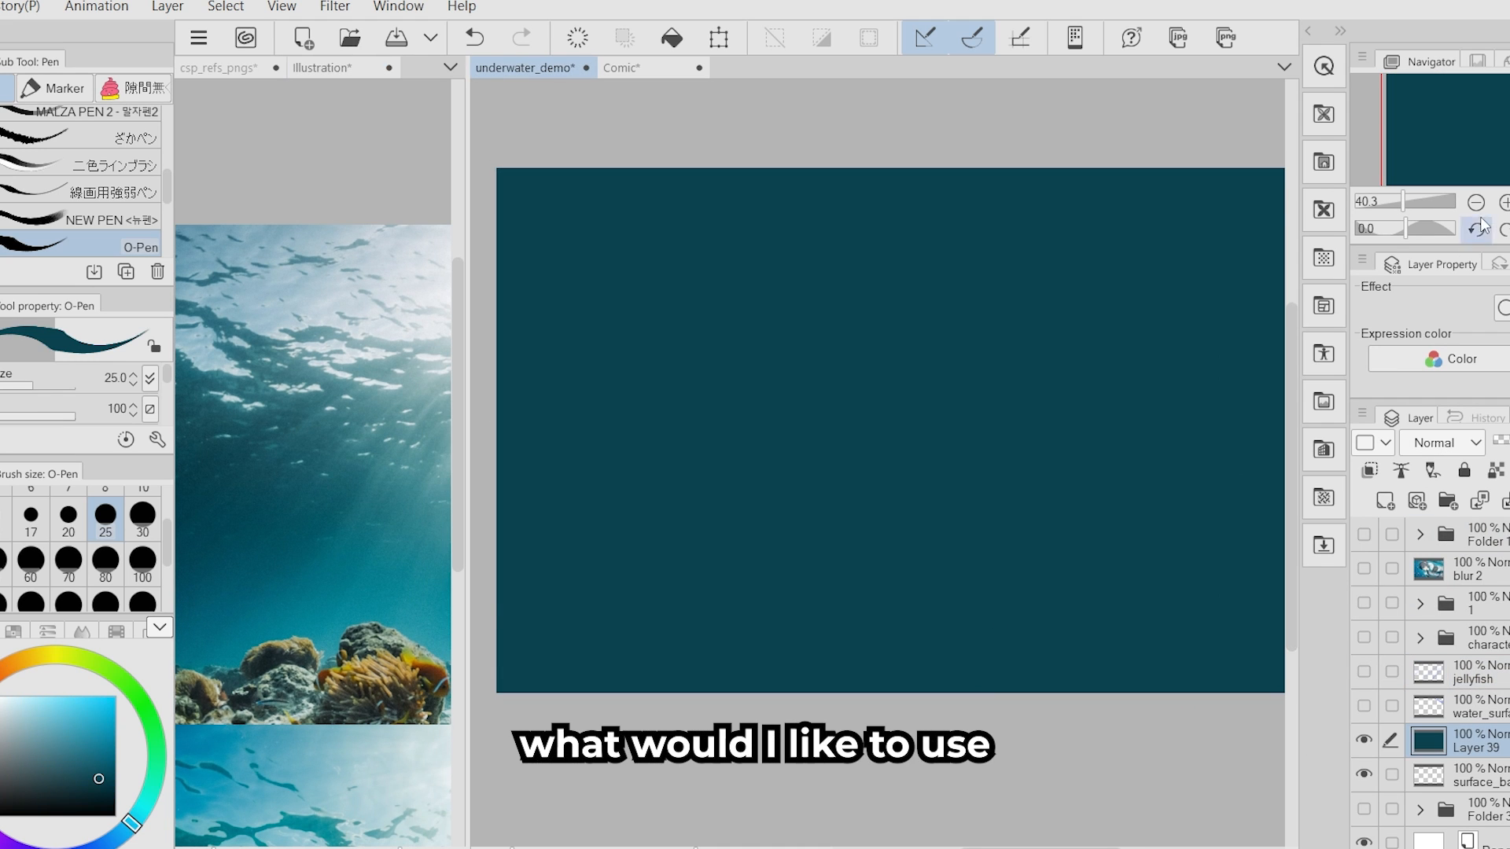
- Fill a layer with dark teal as the main sea colour behind the character
scroll(1043, 602, "down", 1)
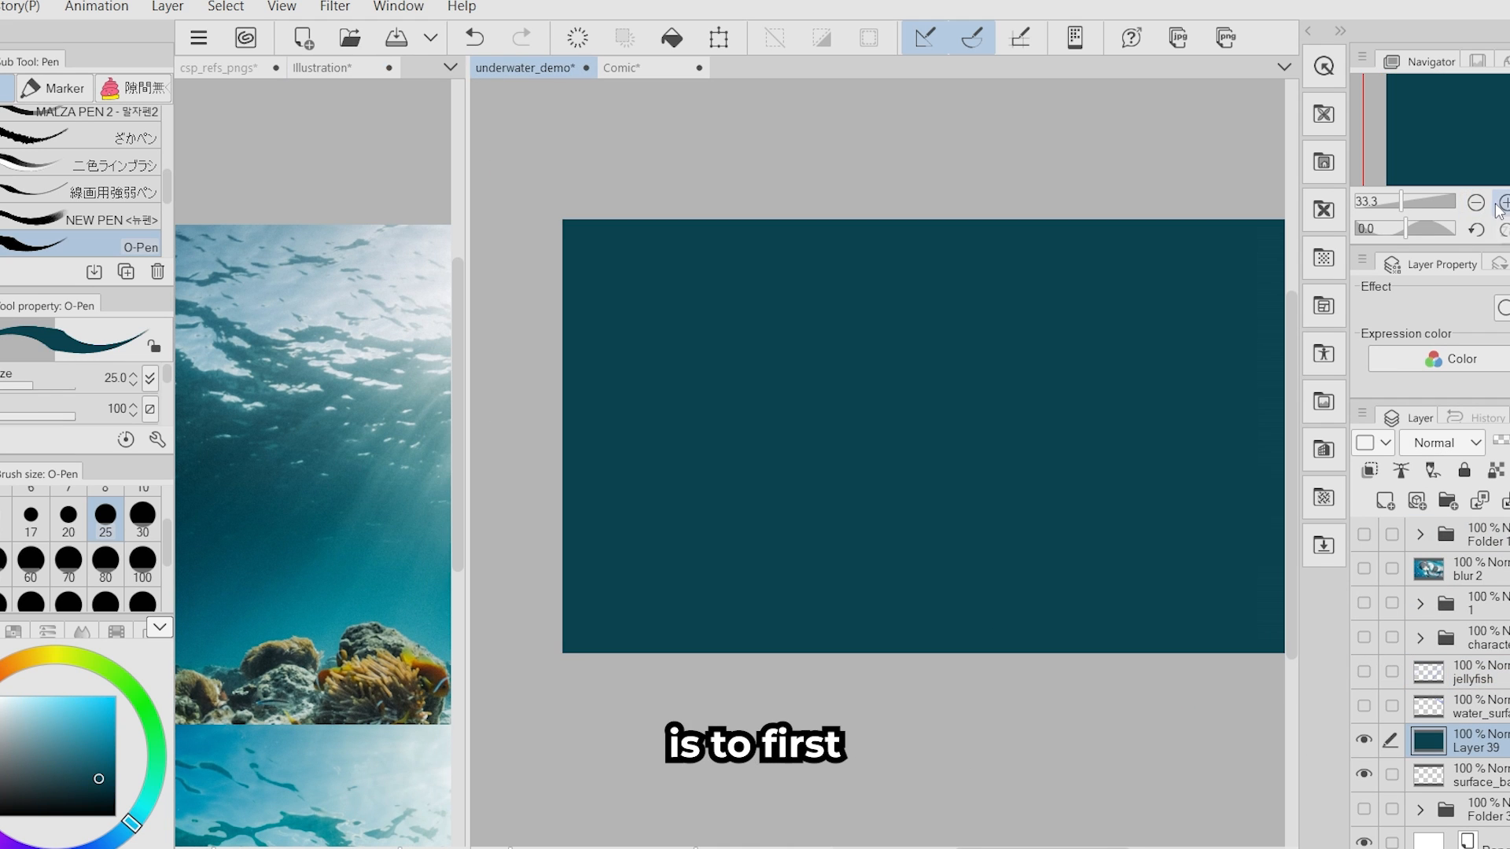
left_click_drag(1043, 603, 976, 592)
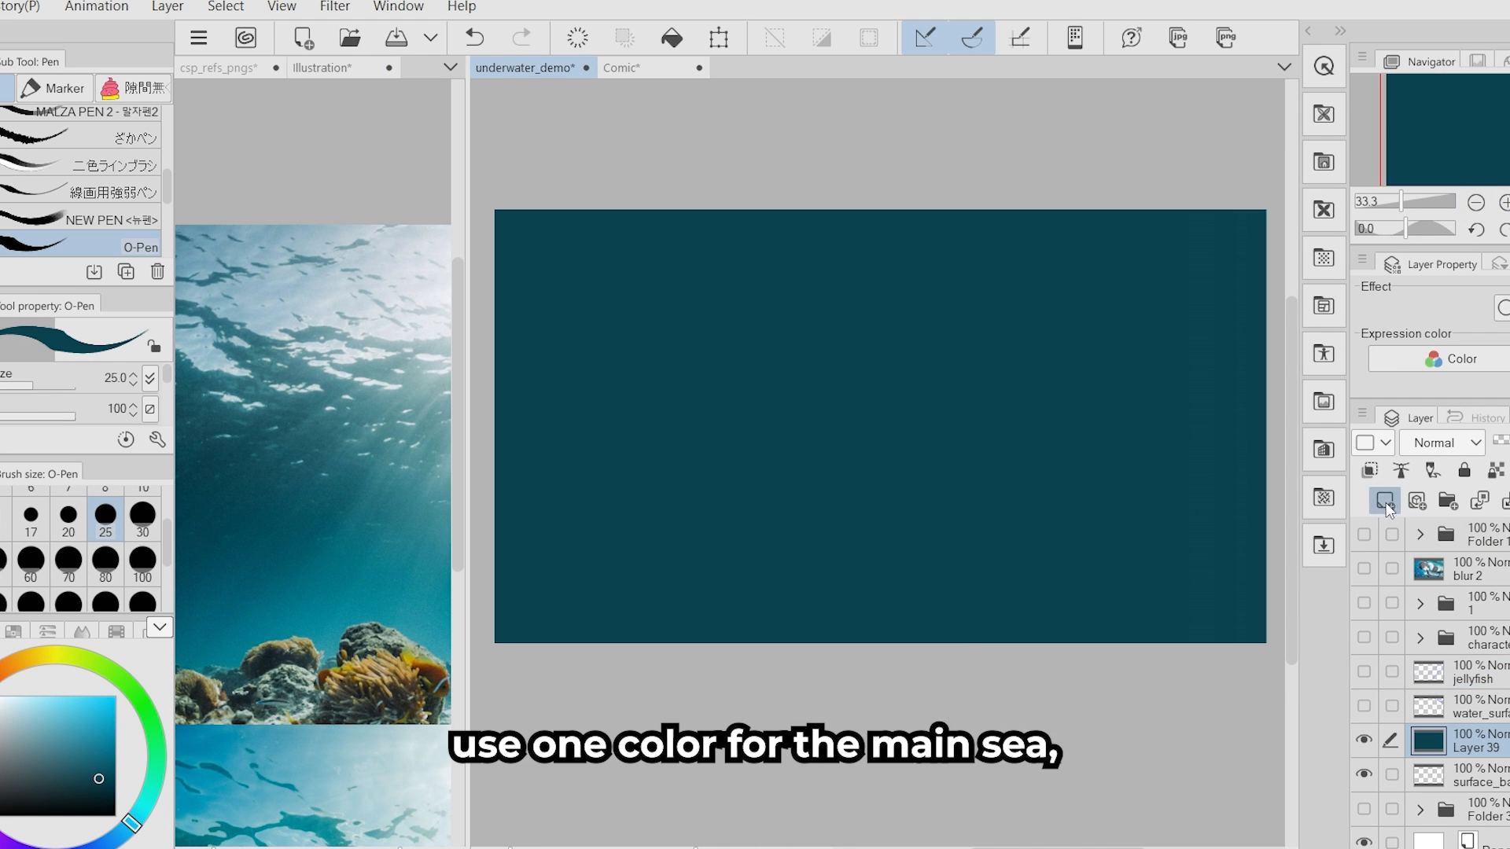
- Paint a pale blue light area in the canvas's upper-left corner on a new layer, using the reference photo's colour and the O-Pen at size 300
left_click(276, 310)
left_click(276, 310, "alt")
left_click(598, 340)
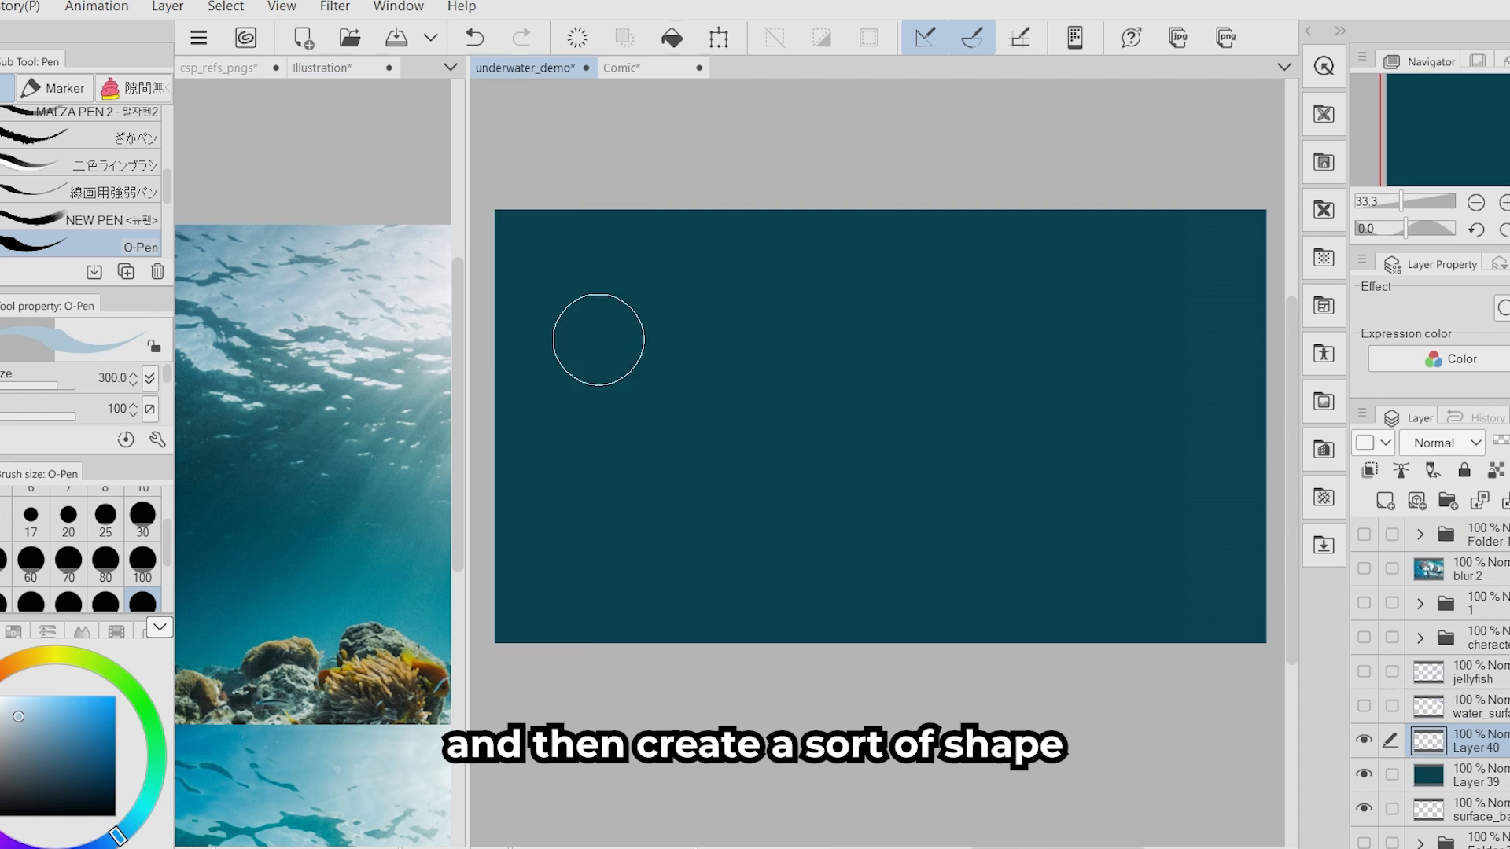
left_click(1364, 636)
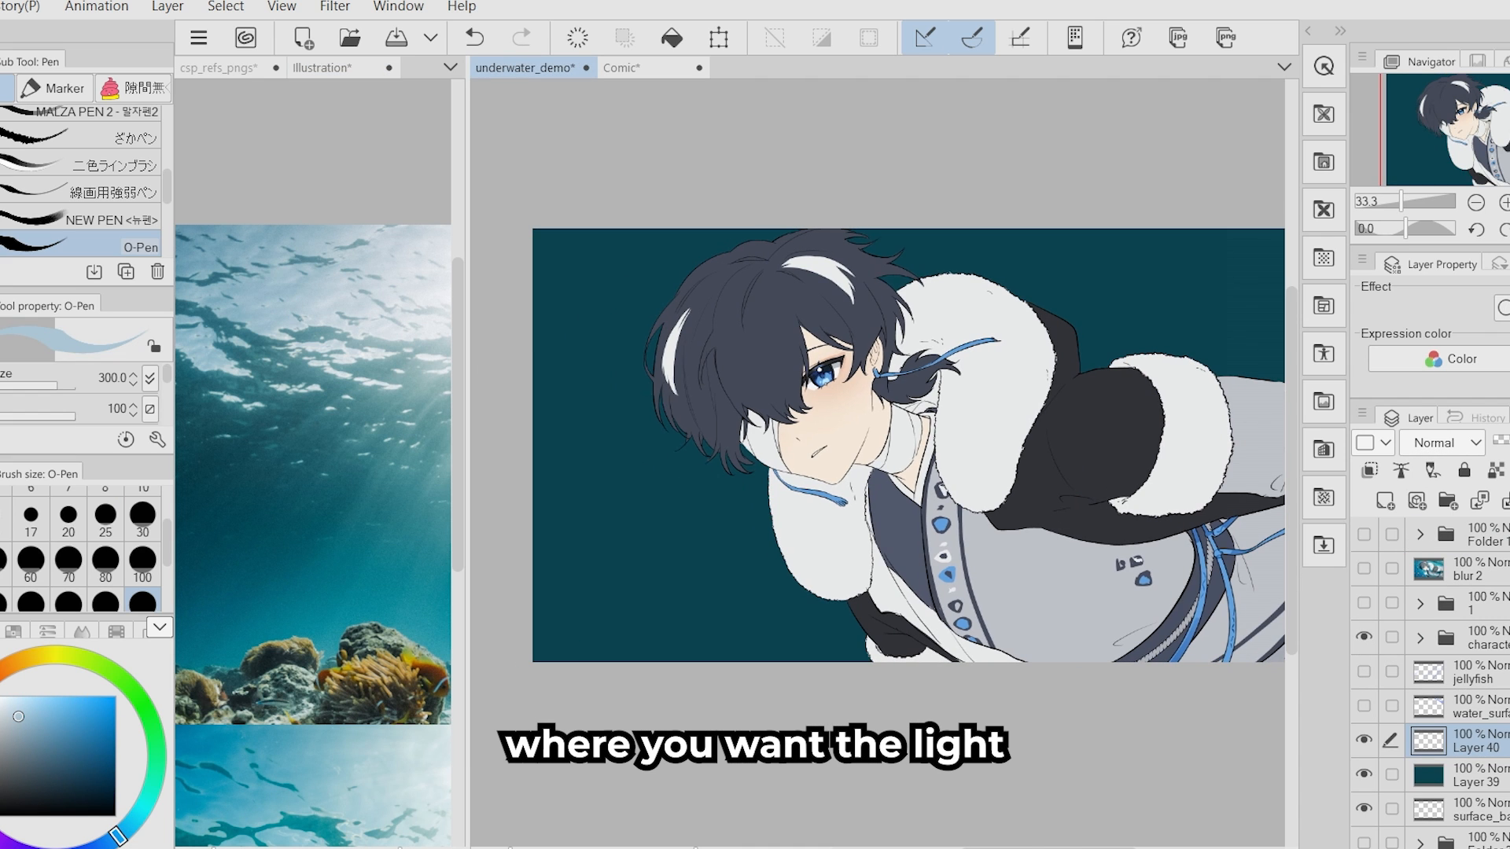
mouse_move(499, 387)
left_mouse_down()
mouse_move(763, 369)
mouse_move(1007, 177)
left_mouse_up()
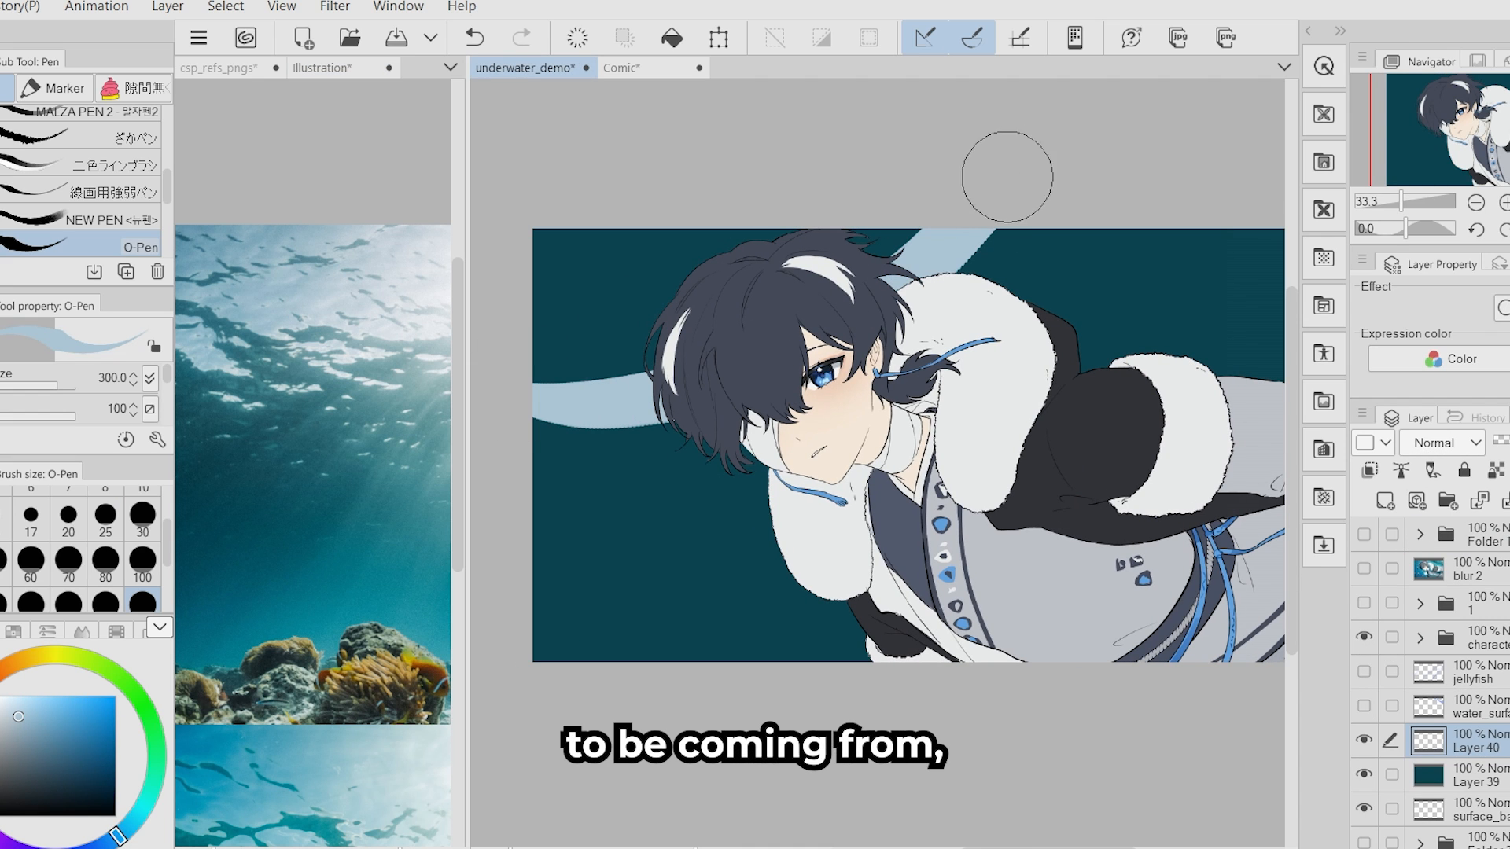
left_click(1364, 637)
left_click_drag(889, 234, 613, 317)
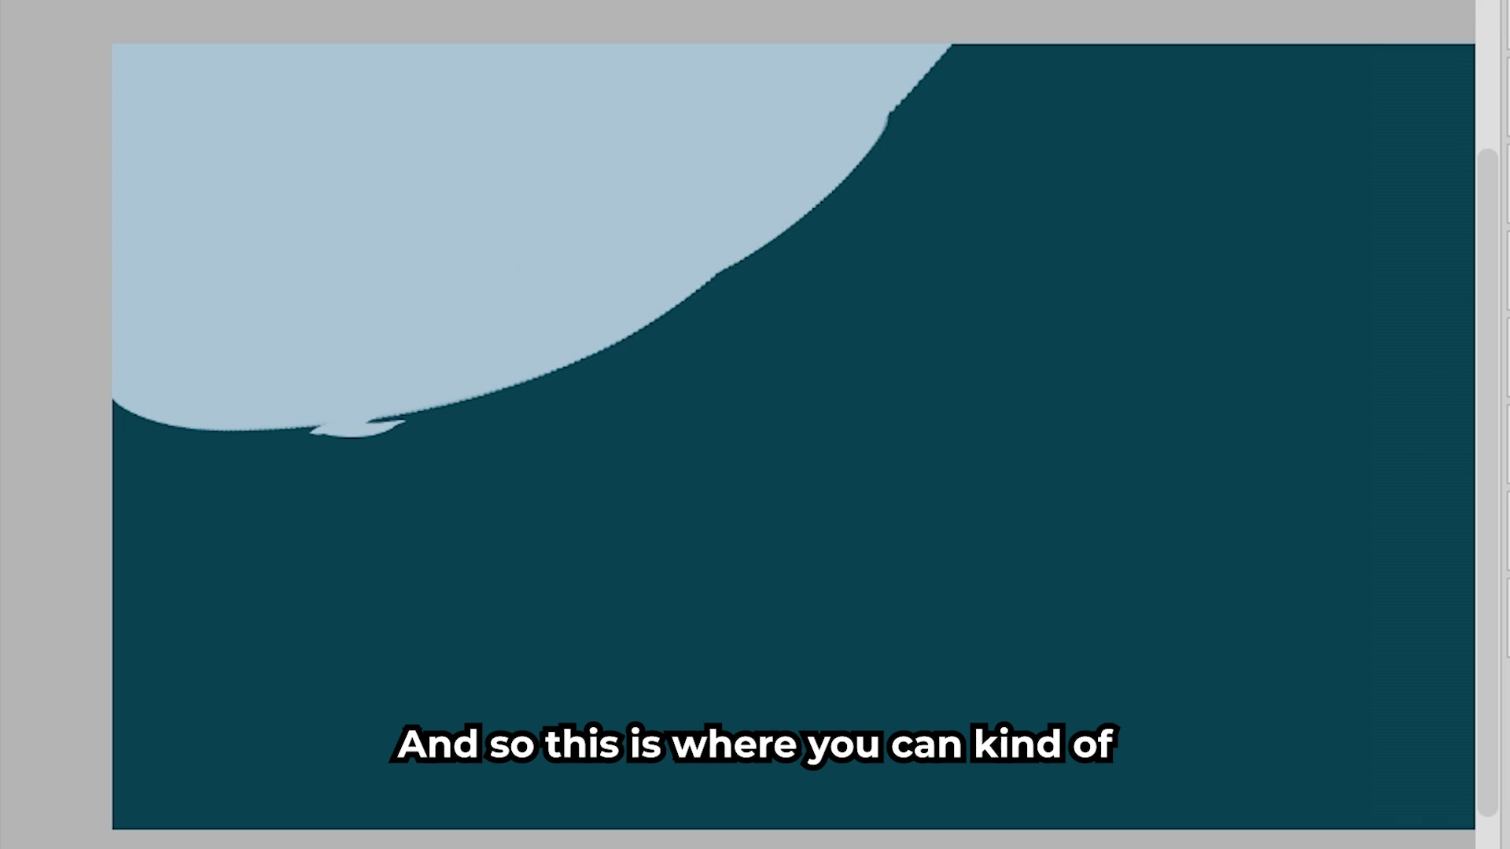
- Break up the light area's curved edge with wave-shaped dabs, painting and erasing with the メイン塗り brush
mouse_move(466, 404)
left_mouse_down()
mouse_move(508, 367)
mouse_move(571, 381)
left_mouse_up()
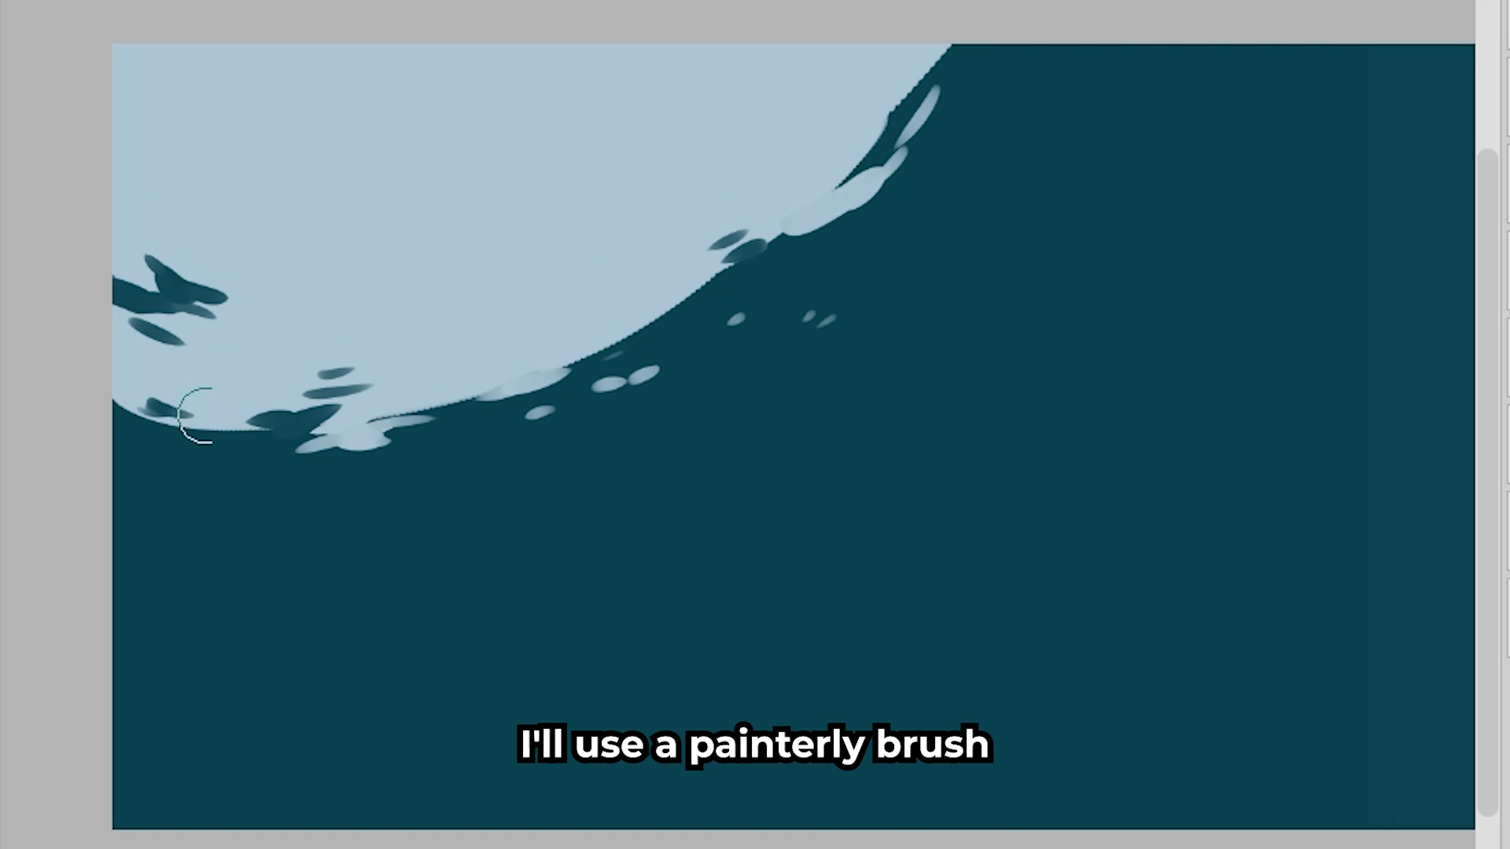
mouse_move(582, 338)
left_mouse_down()
mouse_move(816, 89)
mouse_move(483, 381)
mouse_move(767, 255)
left_mouse_up()
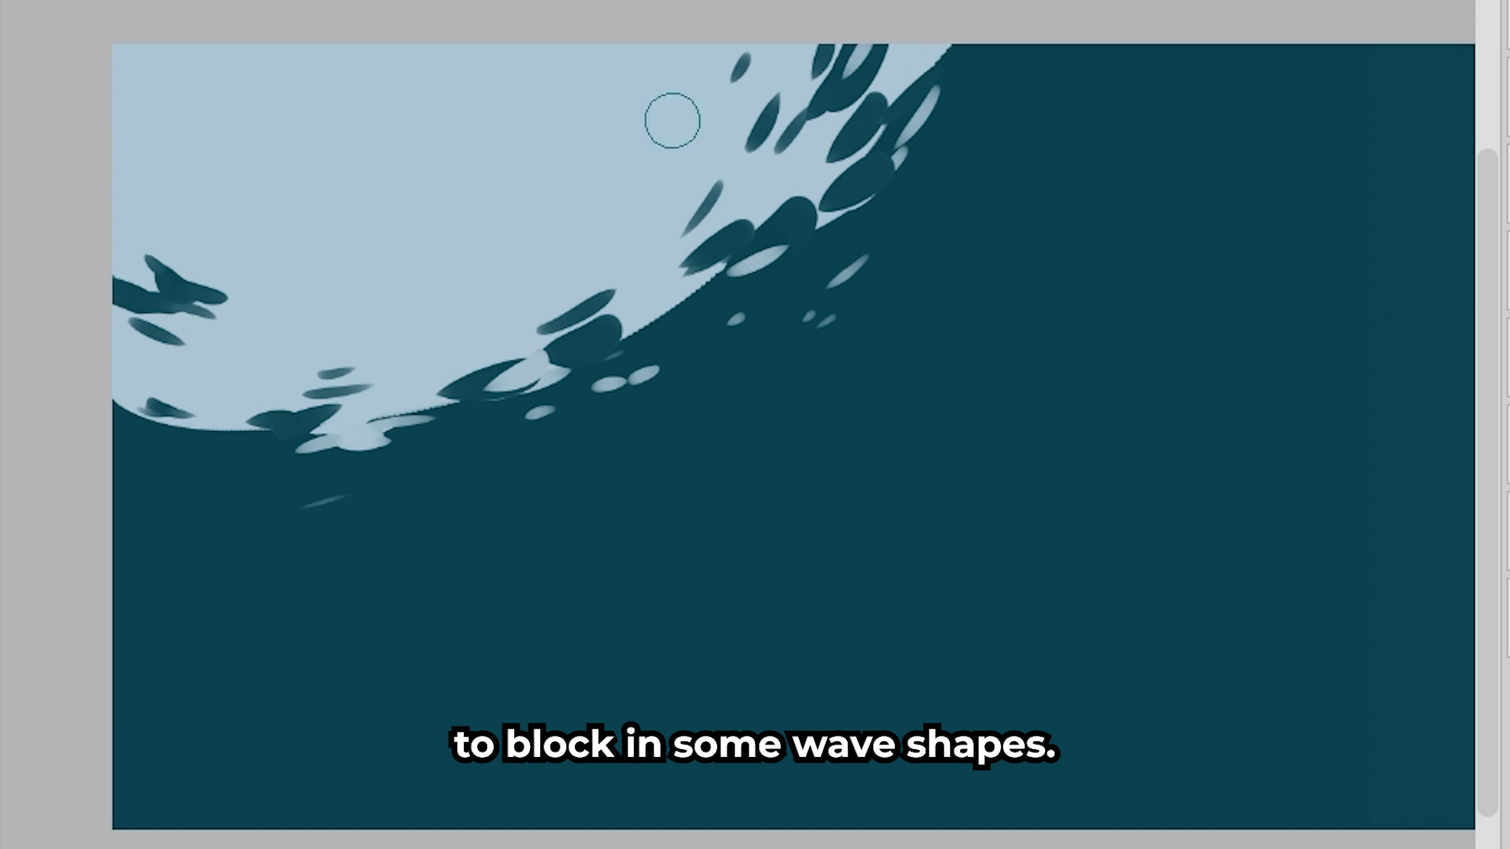
left_click_drag(245, 435, 381, 394)
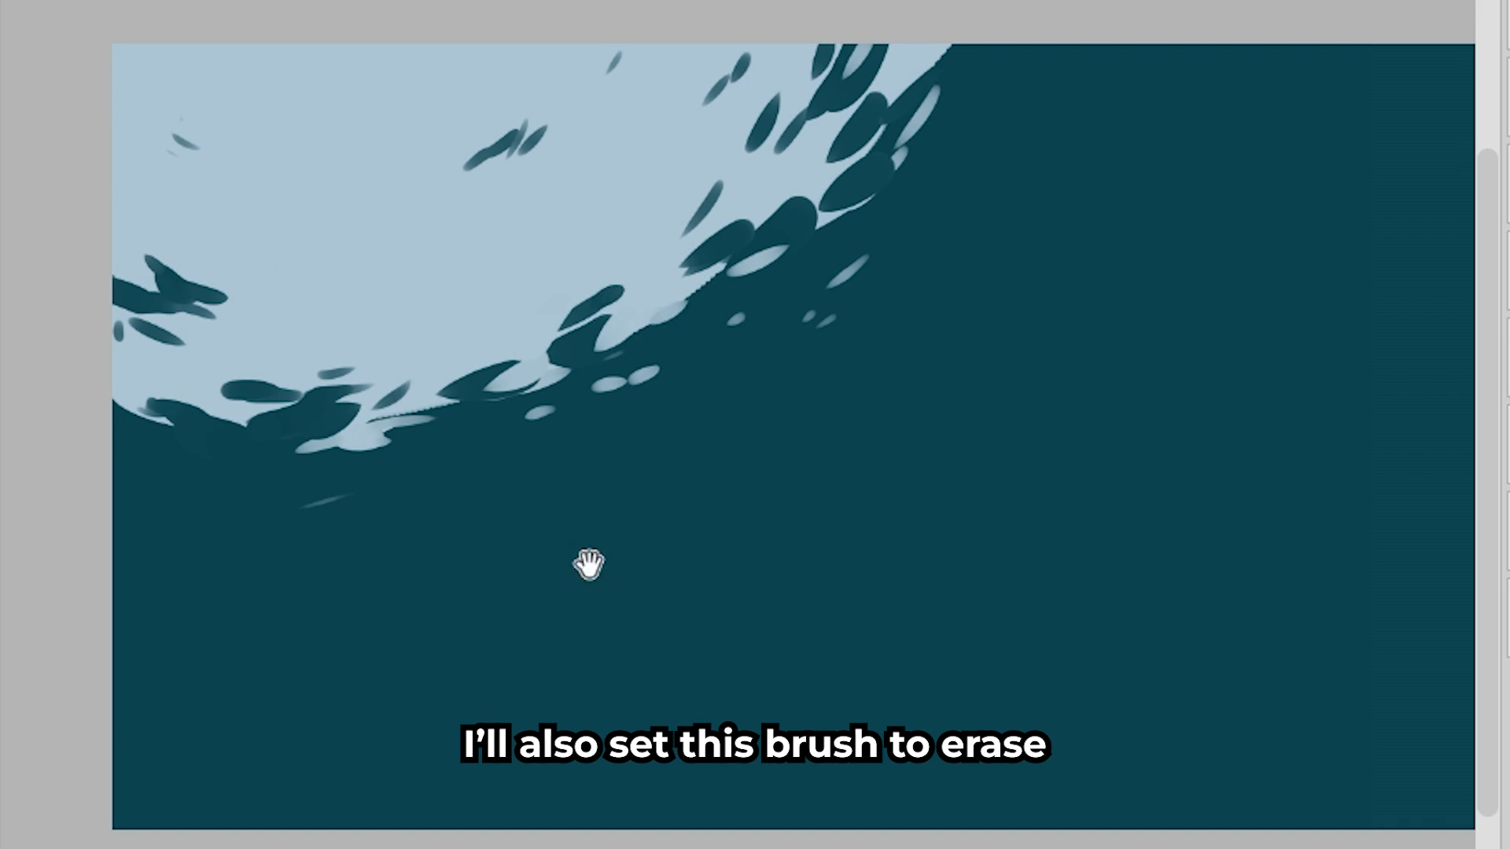
left_click_drag(589, 564, 580, 634)
left_click_drag(663, 341, 542, 338)
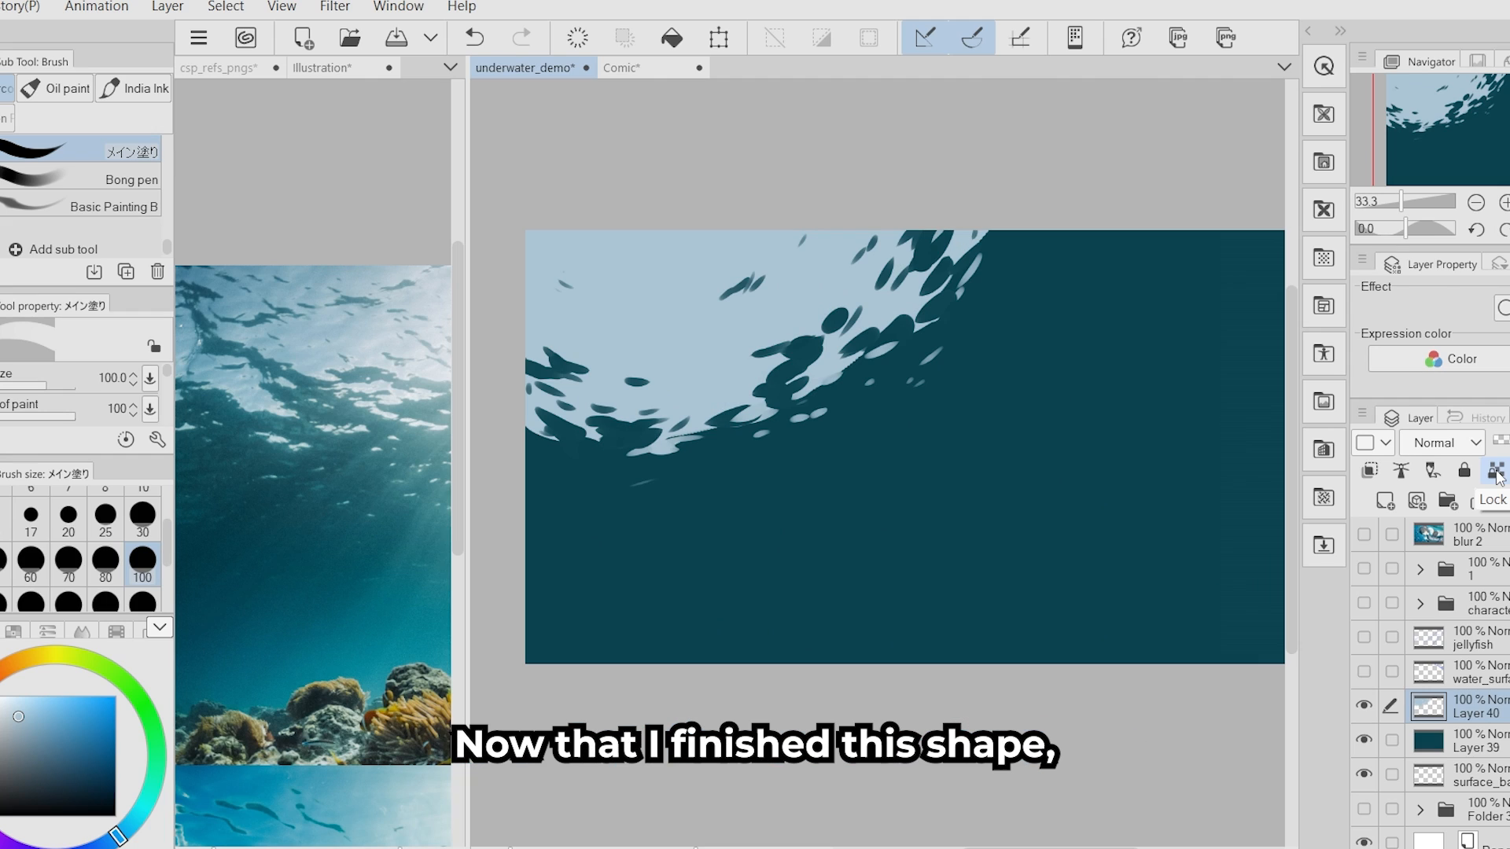
- Lock the light area's transparent pixels and shade it with a sky-blue gradient using the Soft airbrush
left_click(1496, 471)
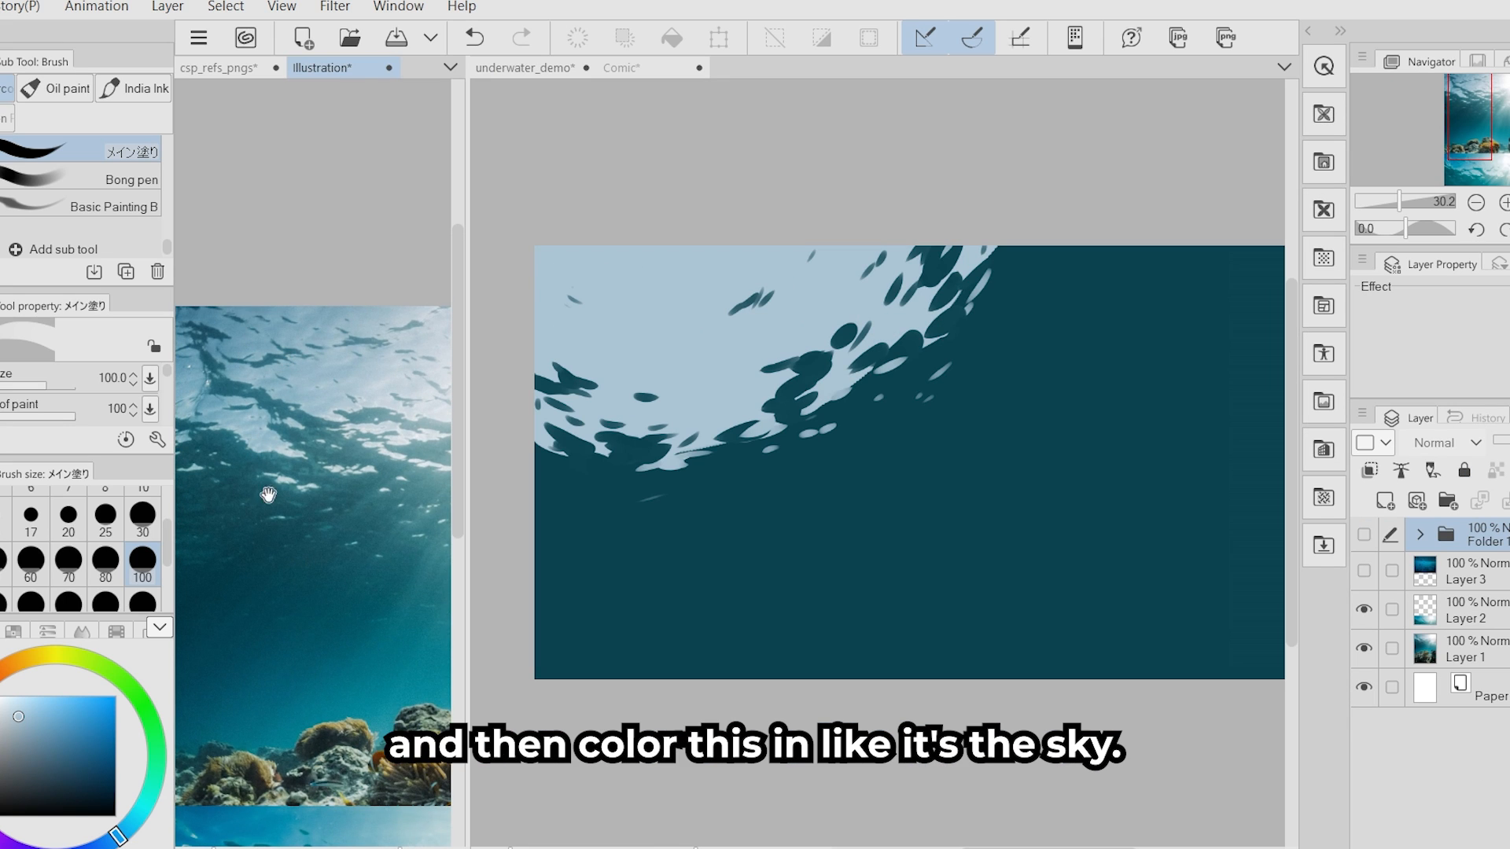
scroll(263, 551, "down", 5)
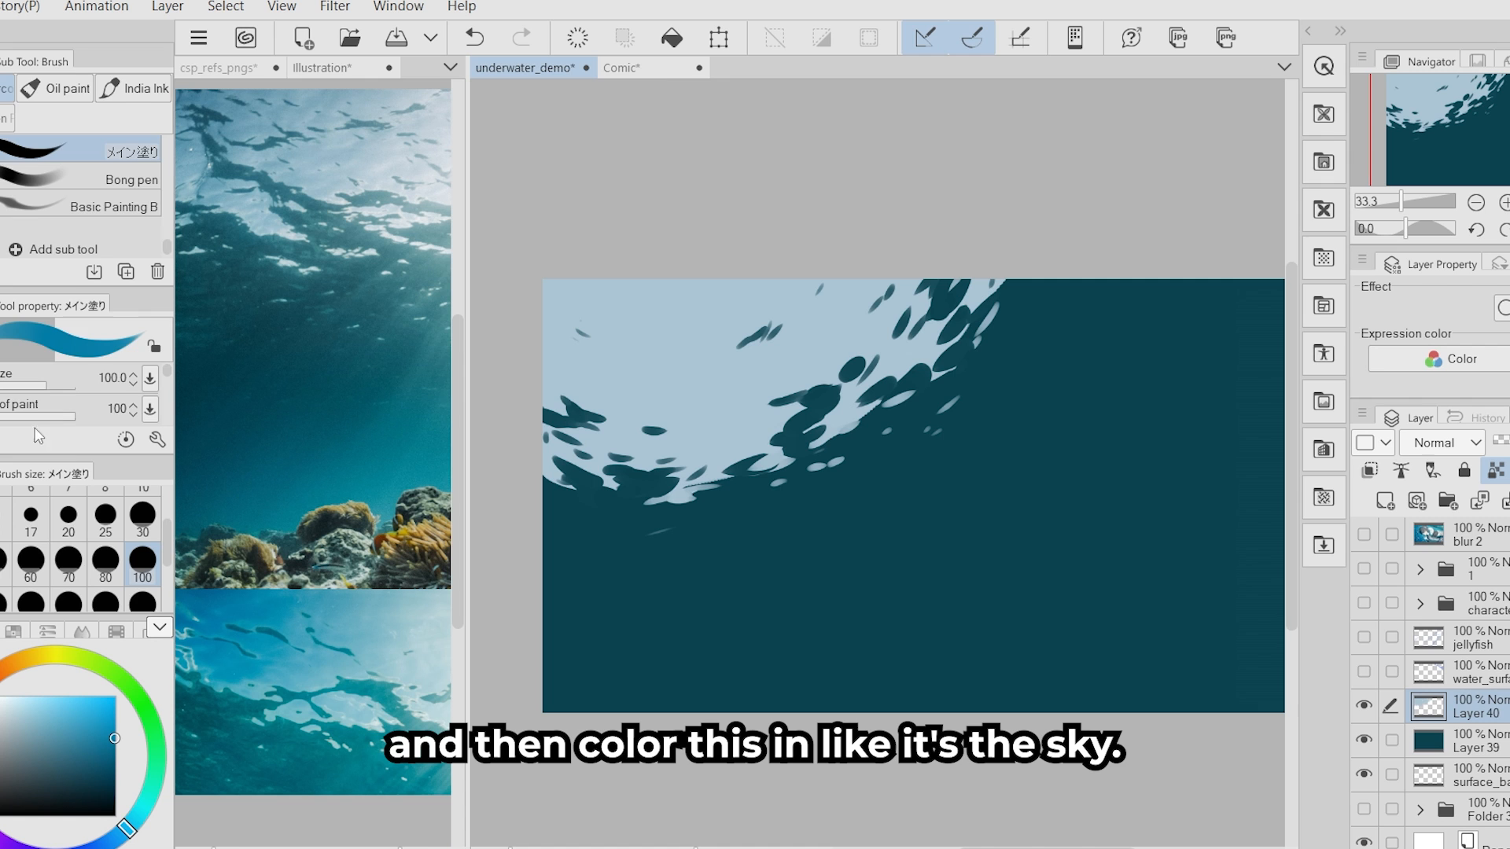
key("b")
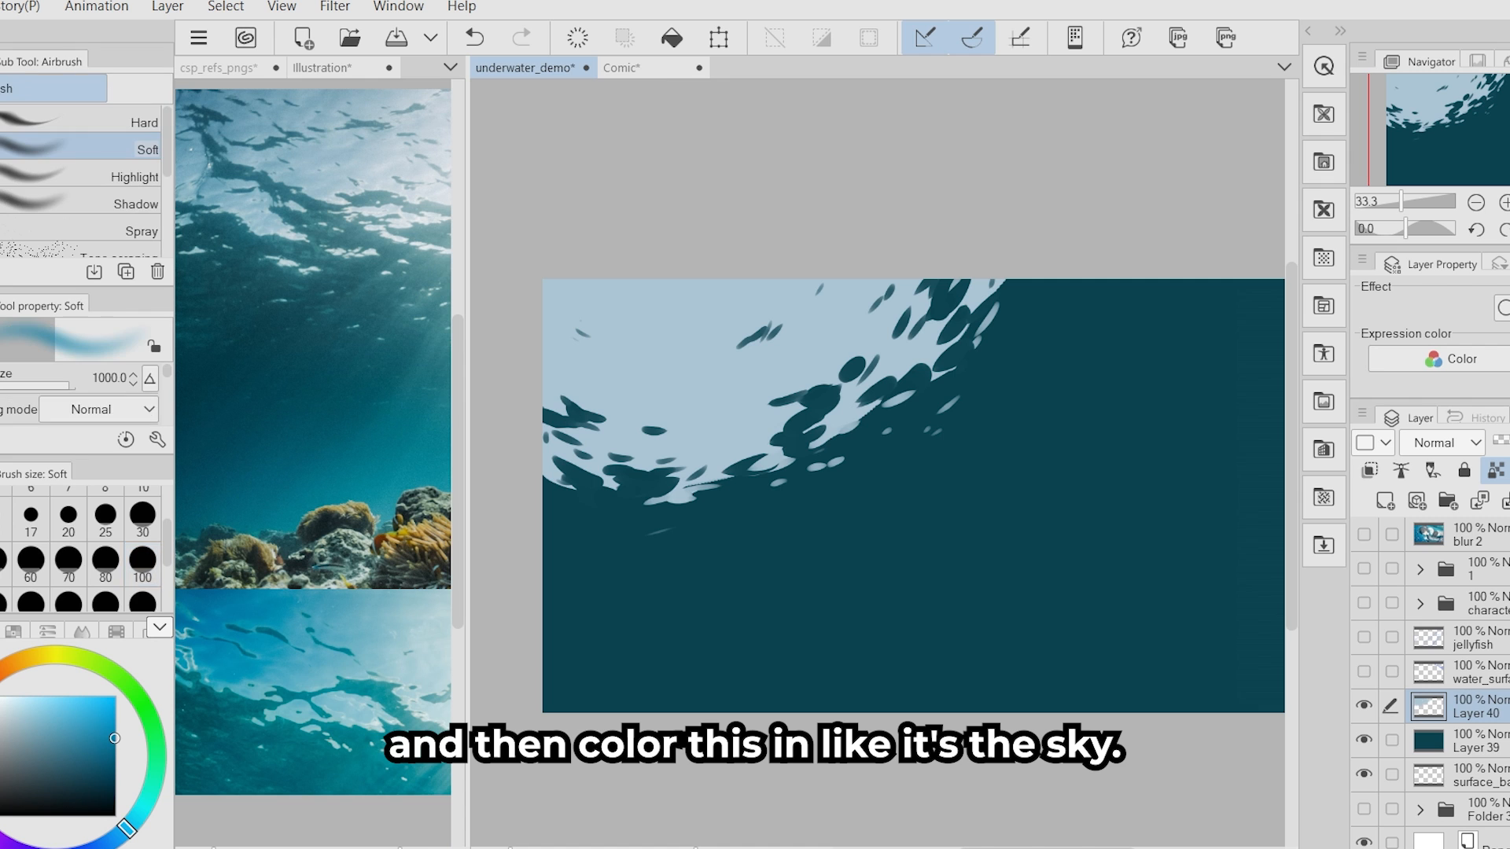
scroll(148, 554, "down", 3)
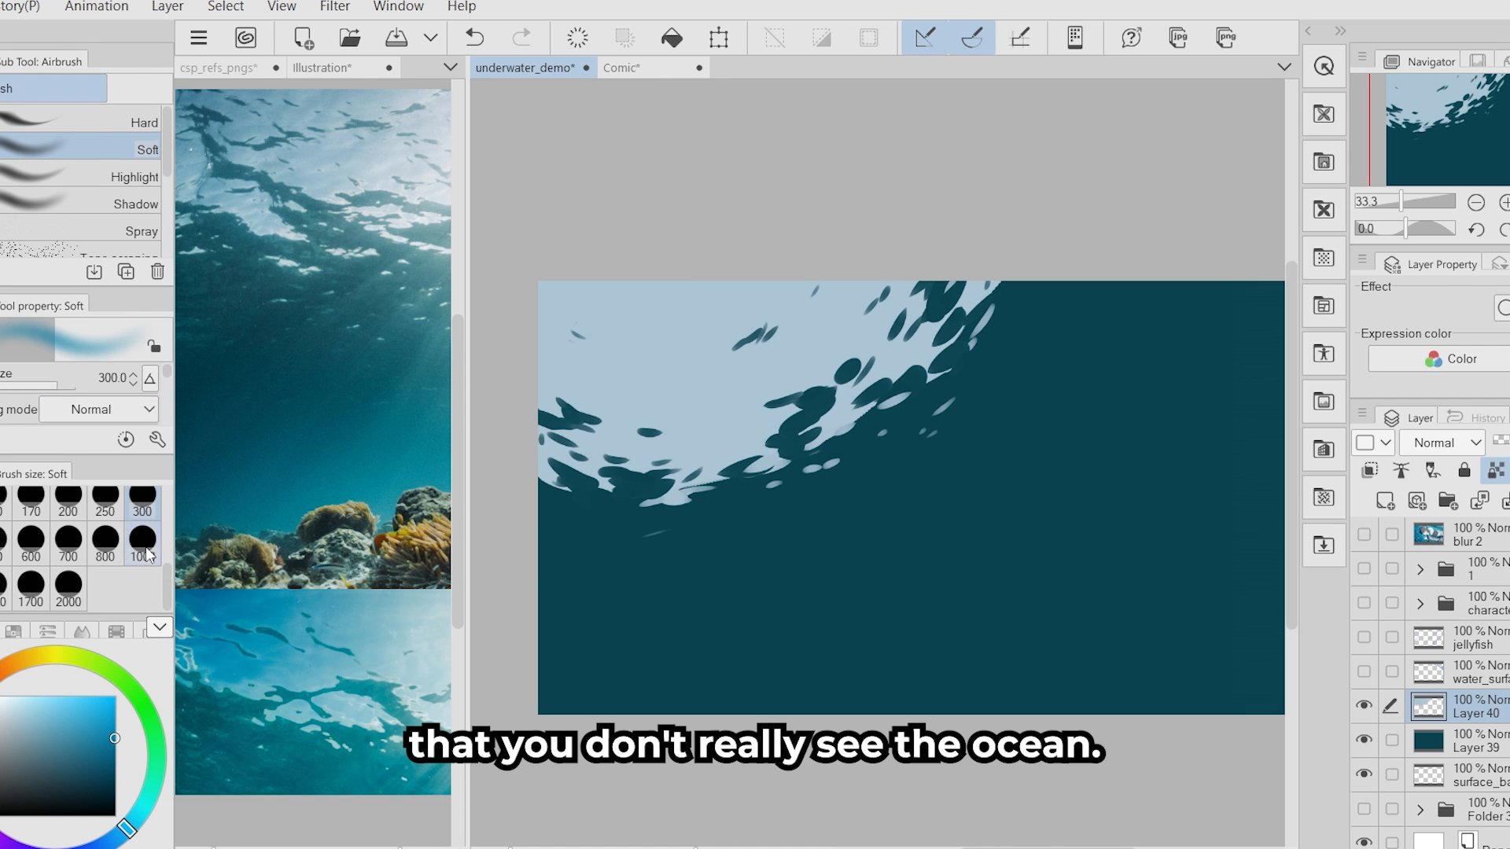
mouse_move(642, 254)
left_mouse_down()
mouse_move(514, 437)
mouse_move(719, 189)
left_mouse_up()
key("ctrl+z")
mouse_move(815, 205)
left_mouse_down()
mouse_move(503, 432)
mouse_move(687, 171)
left_mouse_up()
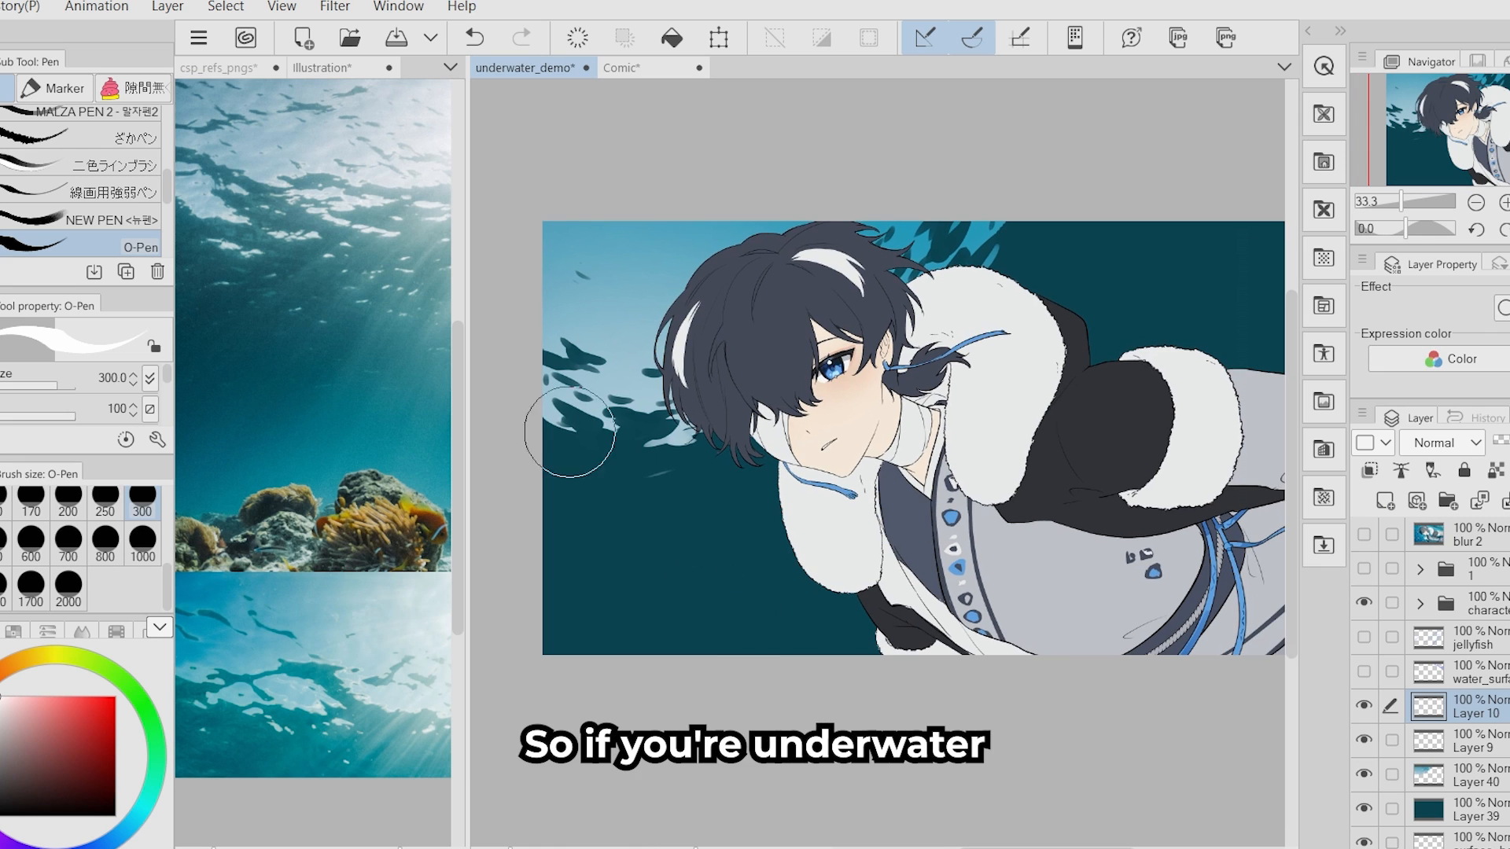
- Paint a small white sun in the lit water beside the character's hair on a separate layer with the O-Pen at size 300
left_click_drag(614, 375, 615, 392)
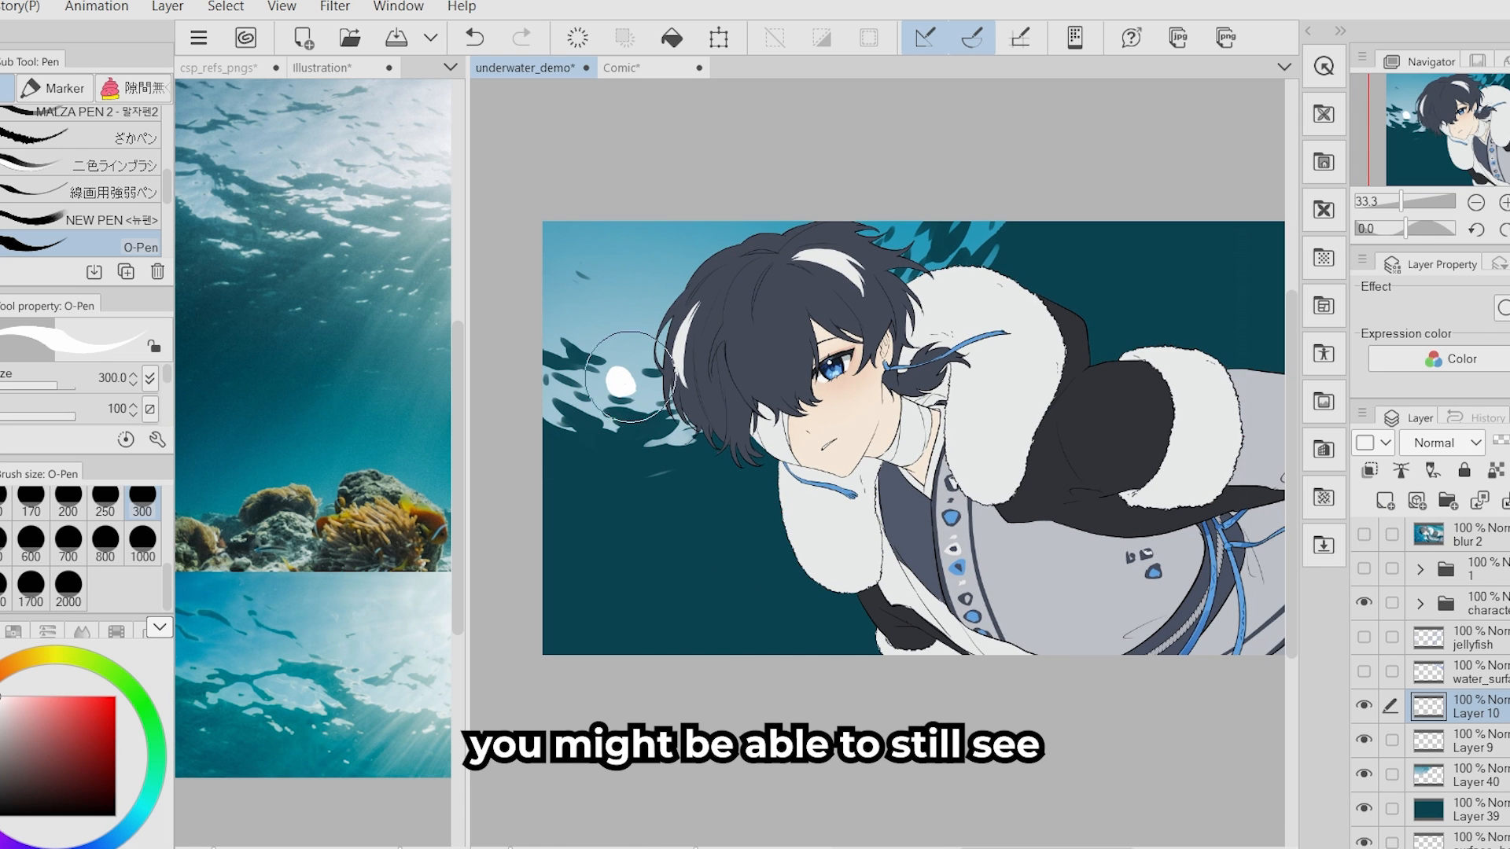
left_click_drag(339, 611, 183, 744)
left_click(539, 487)
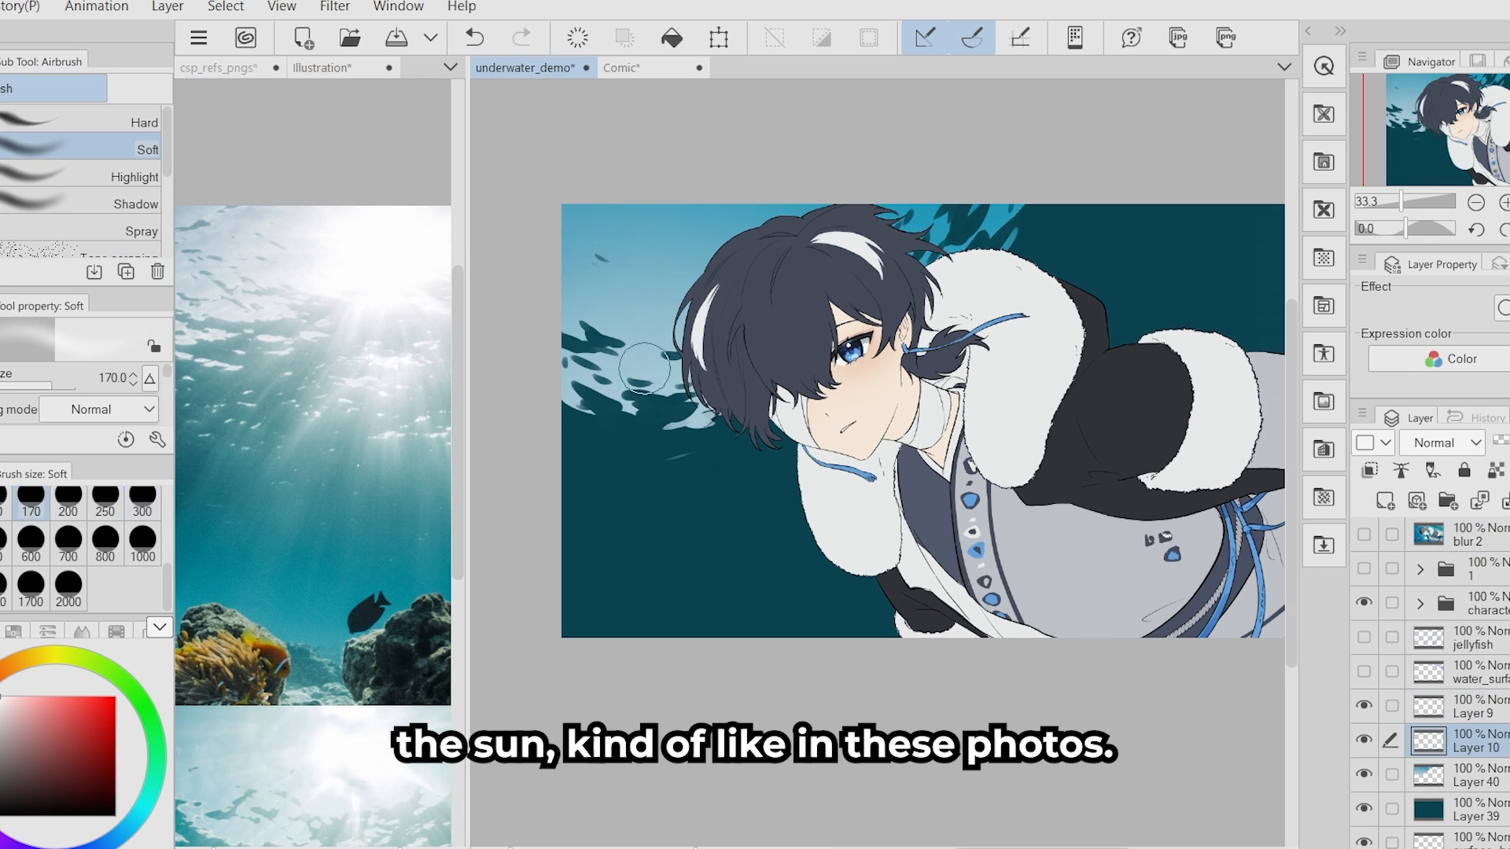
- Paint soft light rays fanning out from the sun with the Block-in Beckett (Rectangle Tilt) brush at size 300
mouse_move(651, 350)
left_mouse_down()
mouse_move(656, 389)
mouse_move(712, 389)
mouse_move(716, 206)
left_mouse_up()
key("b")
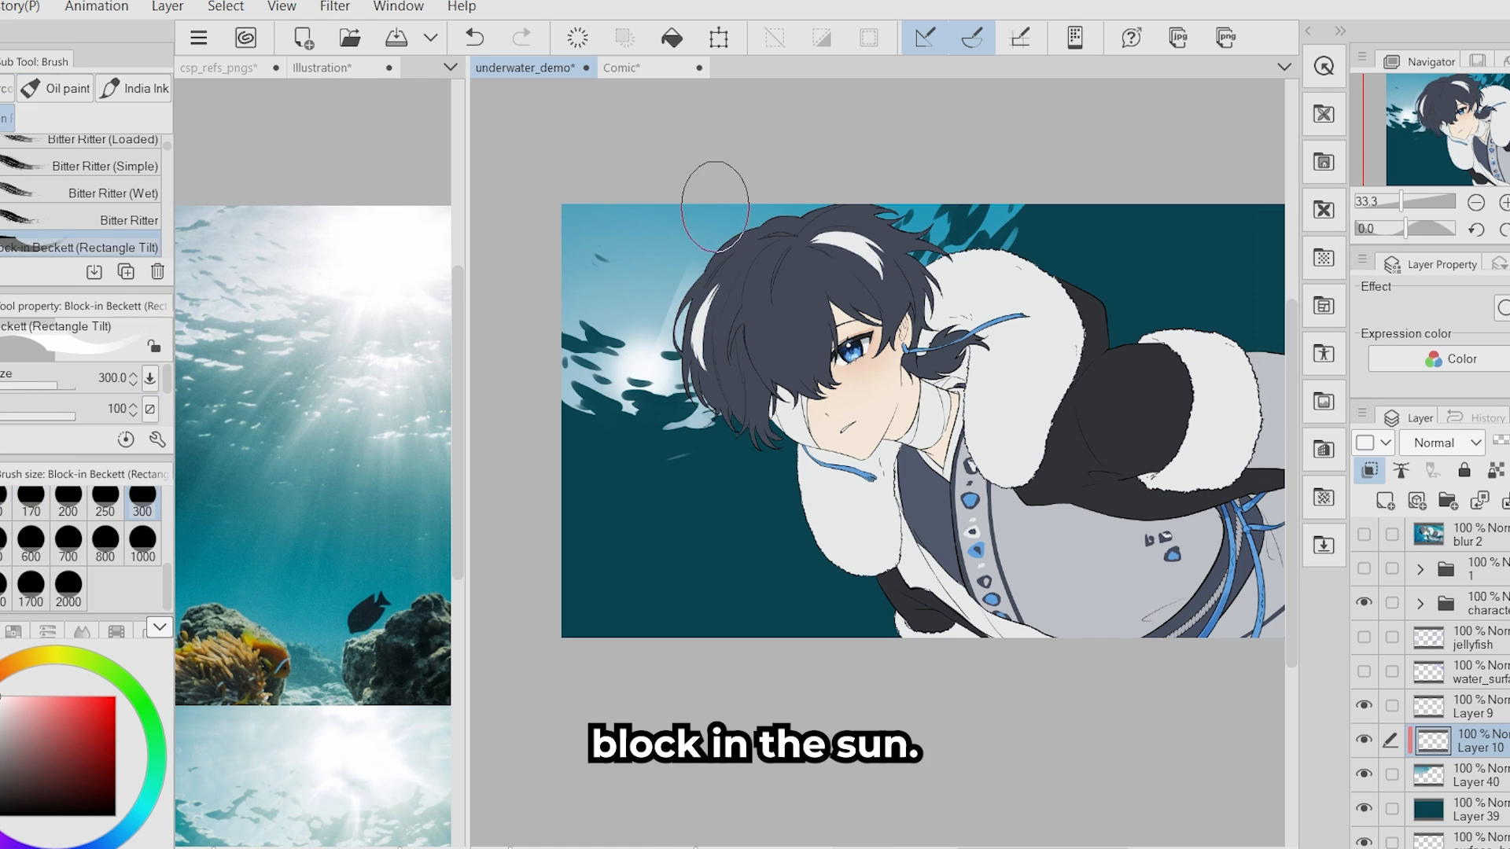
left_click_drag(640, 357, 578, 271)
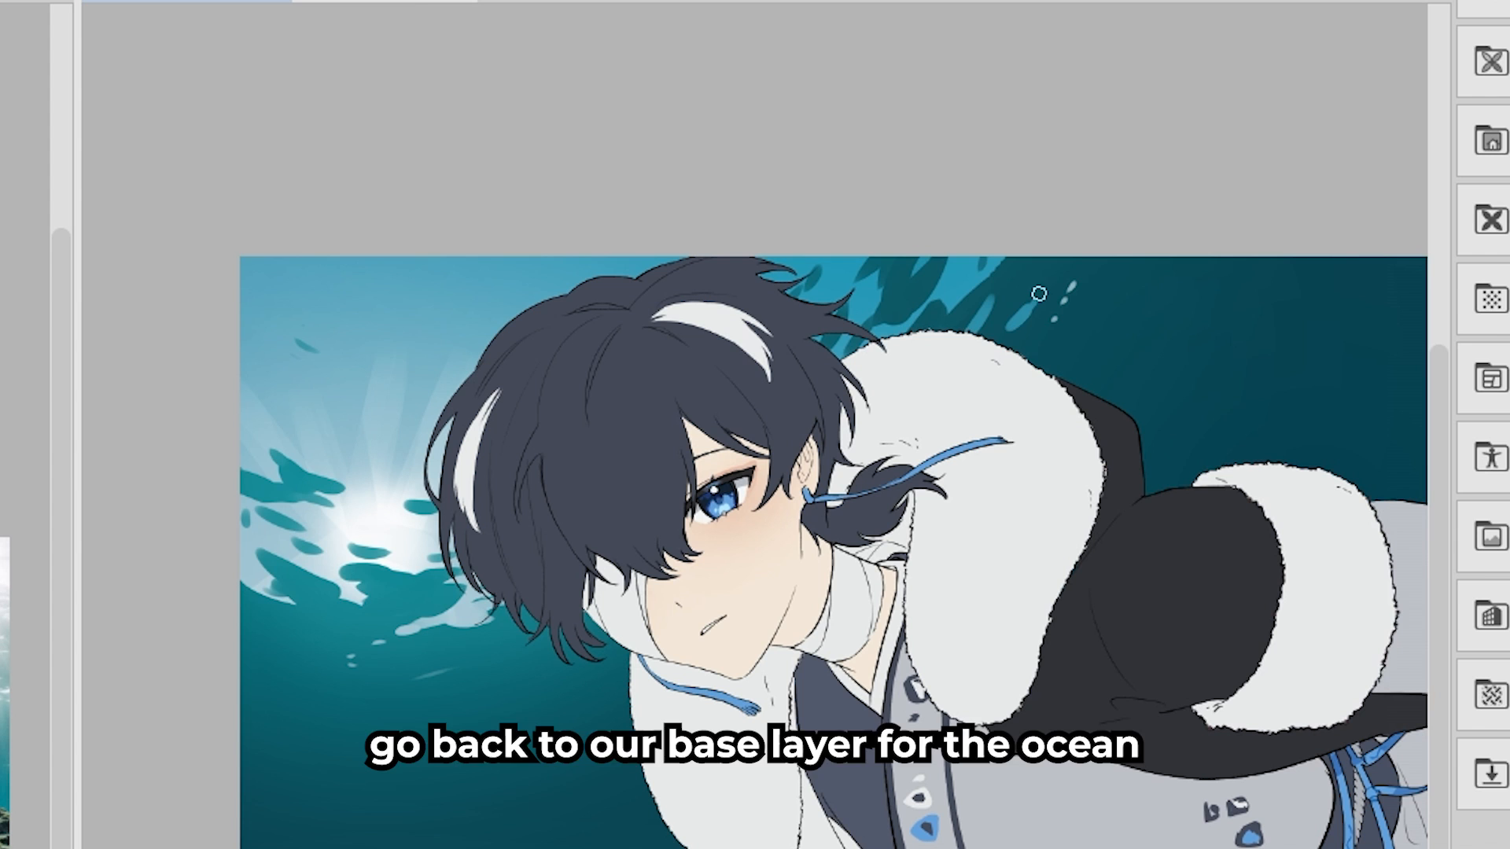
- Brighten the ocean base layer with a soft teal glow around the sunlit side of the canvas
left_click_drag(1043, 294, 1028, 321)
left_click_drag(254, 649, 292, 646)
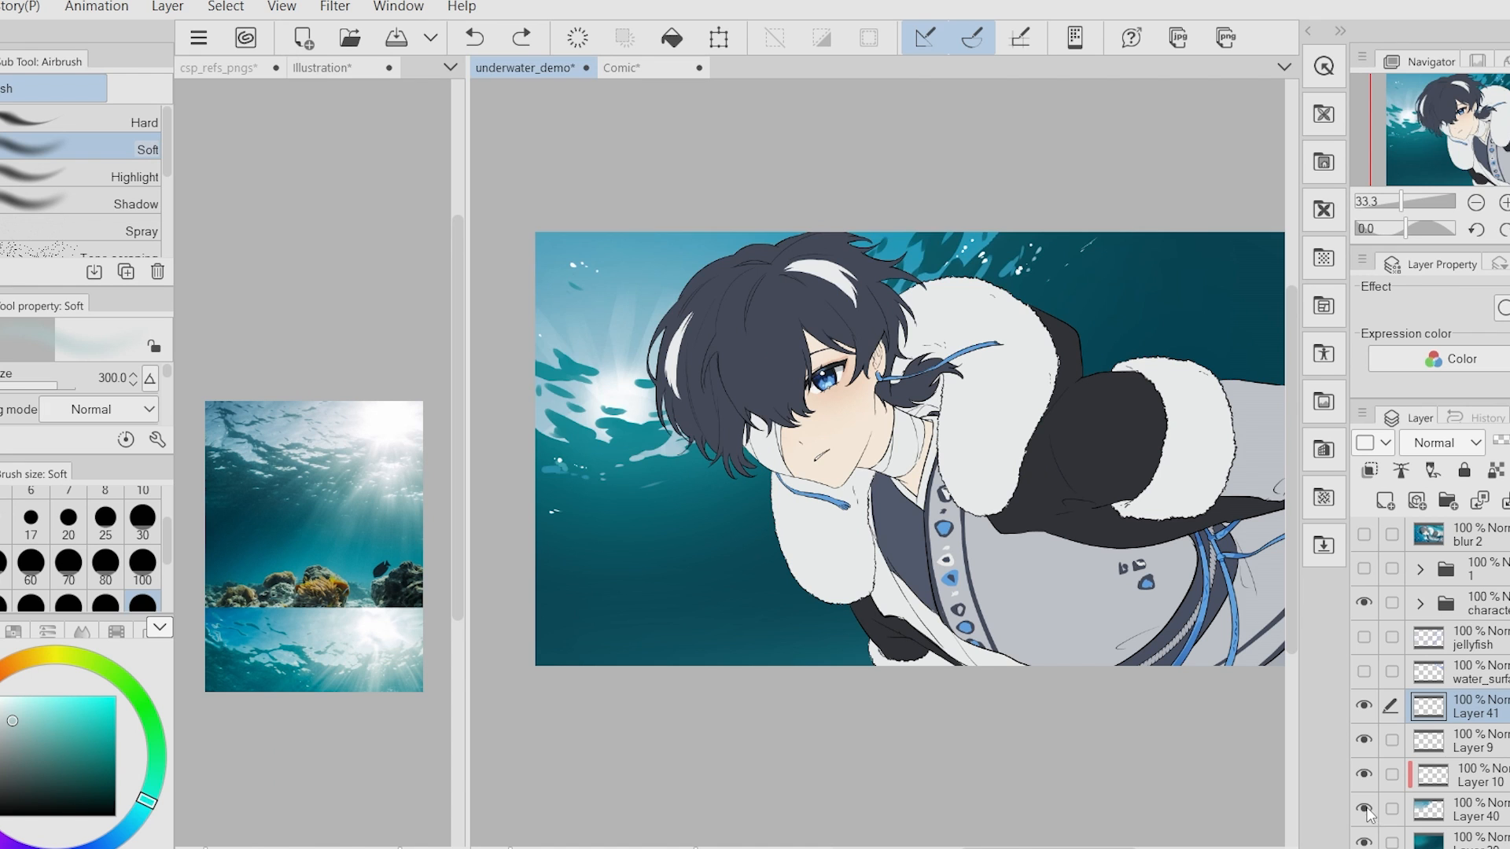
- Toggle the surface water layer's visibility to compare the lit surface with the base ocean layer
left_click(1366, 808)
left_click(1365, 809)
left_click(1425, 809)
left_click_drag(742, 607, 754, 626)
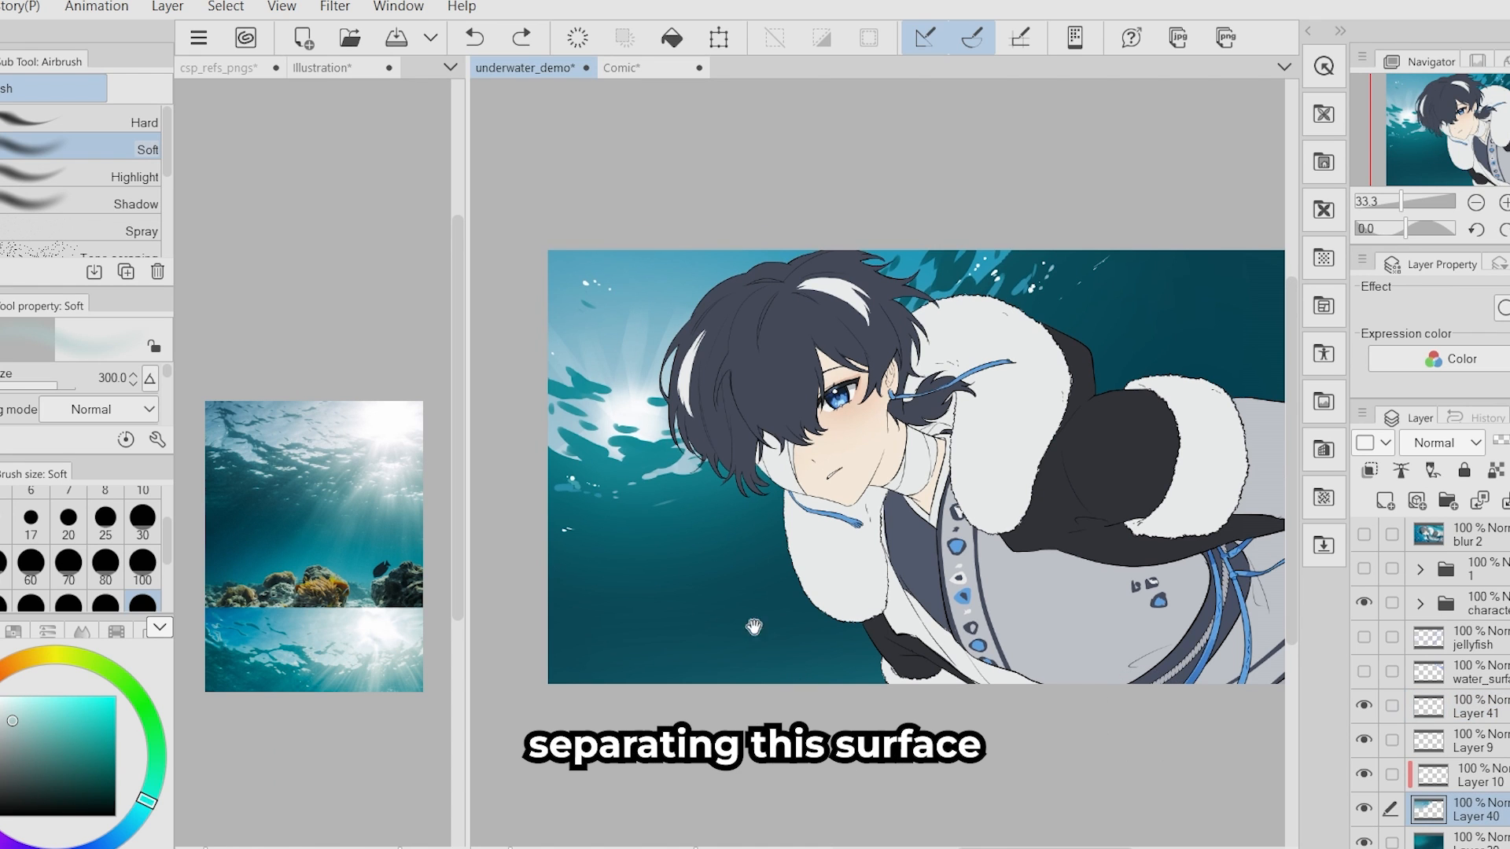
left_click(1364, 809)
left_click(1364, 808)
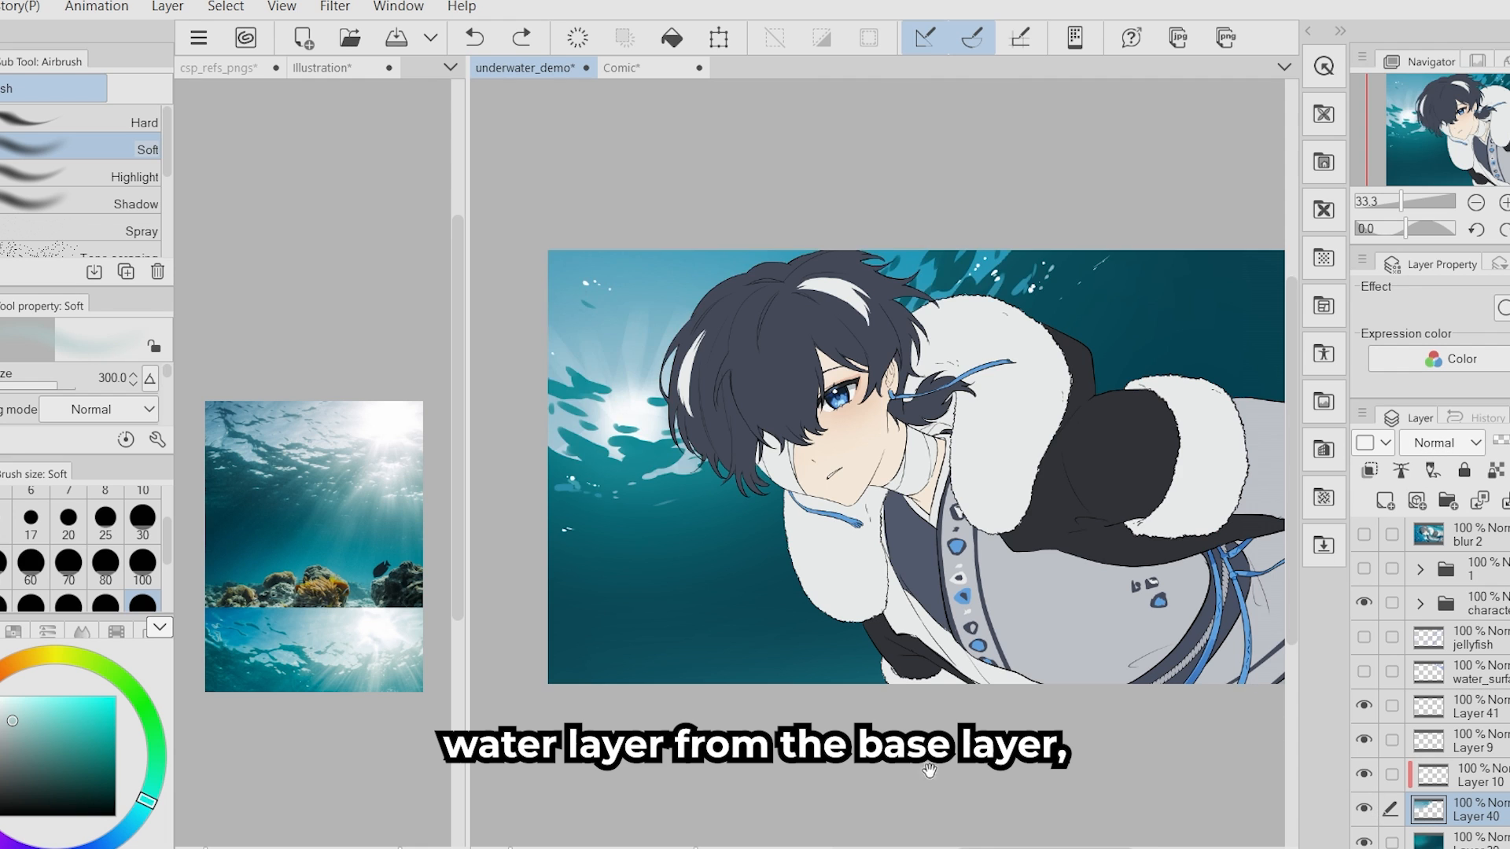
left_click_drag(922, 674, 911, 650)
scroll(908, 647, "down", 2)
scroll(785, 537, "up", 3)
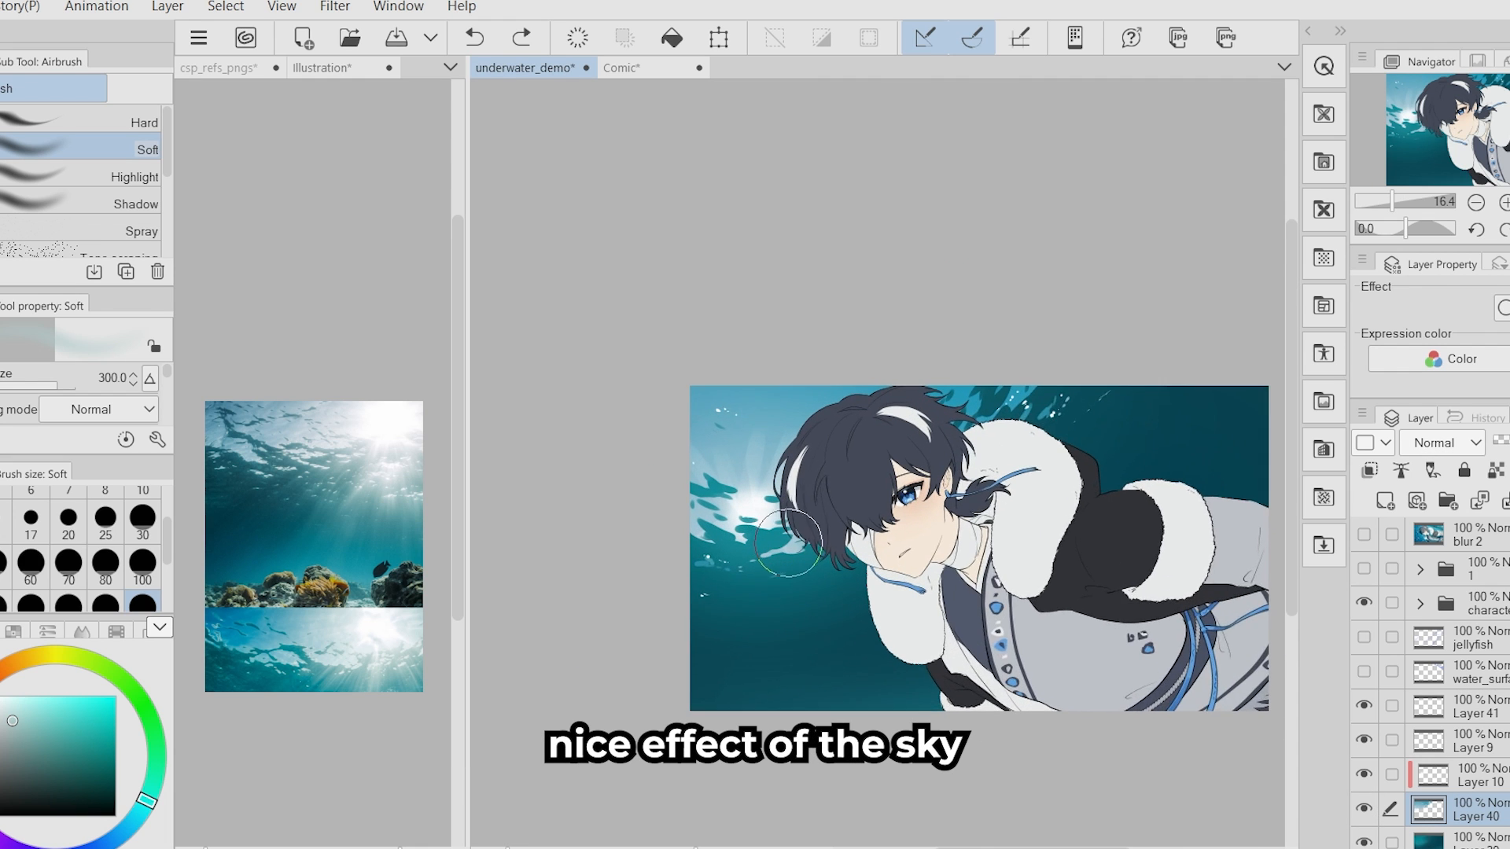
- Touch up the water surface around the sun with extra ripple and highlight dabs
mouse_move(753, 638)
left_mouse_down()
mouse_move(670, 600)
mouse_move(656, 621)
mouse_move(695, 616)
mouse_move(730, 641)
mouse_move(637, 580)
left_mouse_up()
key("b")
left_click(684, 474, "alt")
left_click(133, 193)
left_click(600, 338, "alt")
left_click_drag(612, 346, 588, 361)
left_click_drag(590, 431, 590, 457)
mouse_move(782, 537)
left_mouse_down()
mouse_move(731, 538)
mouse_move(764, 524)
left_mouse_up()
key("p")
scroll(731, 537, "down", 2)
key("b")
scroll(393, 433, "up", 5)
- On a new layer above Layer 9, paint light rays below the sun and above the fur collar with a size 300 brush
left_click(1476, 739)
left_click(1385, 501)
scroll(802, 564, "up", 1)
key("b")
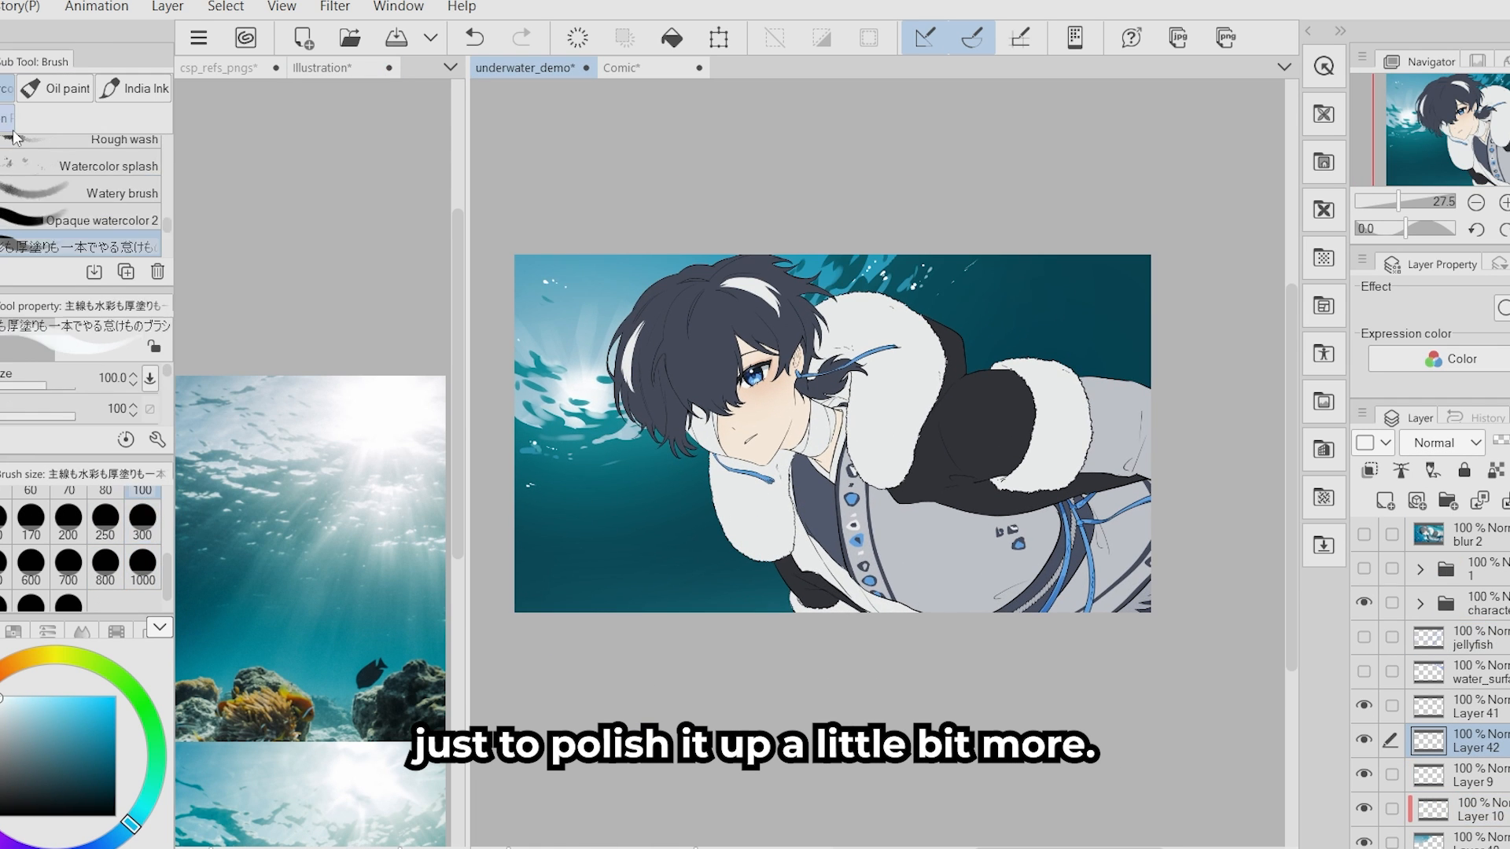
left_click_drag(601, 401, 631, 511)
key("ctrl+z")
left_click(143, 518)
left_click_drag(531, 409, 560, 494)
left_click_drag(873, 264, 924, 338)
- Add more sky-blue rays streaming from the sun and the surface behind the character, using the Soft airbrush and the Block-in Beckett brush
left_click(90, 705)
key("b")
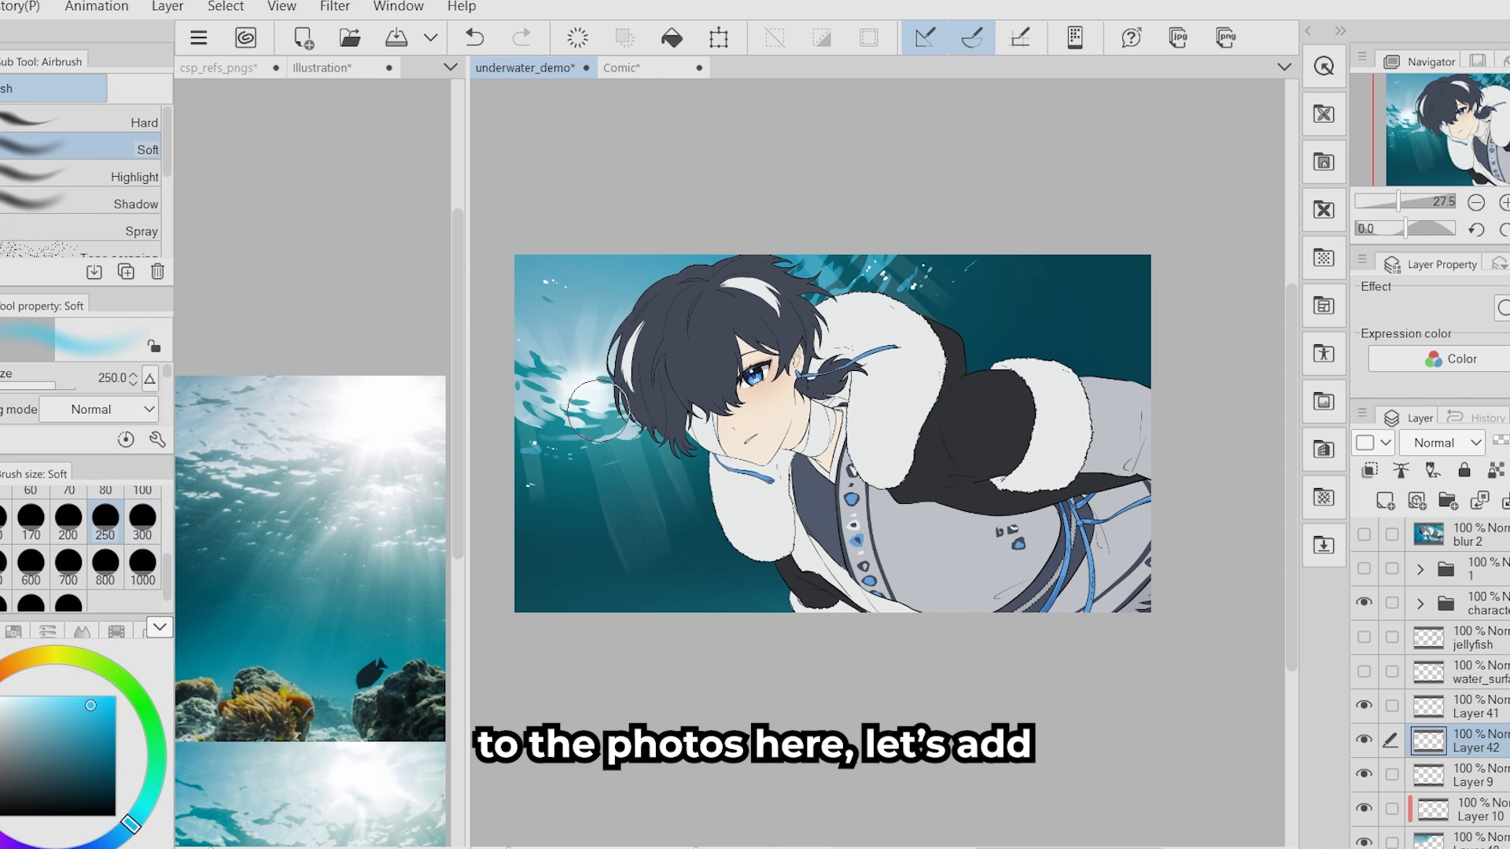
left_click_drag(582, 377, 637, 479)
key("b")
left_click_drag(953, 257, 1019, 294)
left_click_drag(535, 440, 594, 559)
- Set the ray layer to Add (Glow) at 59% opacity and soften the rays by erasing with the Block-in Beckett brush at size 1000
left_click(1441, 443)
left_click(1435, 221)
left_click(143, 568)
key("c")
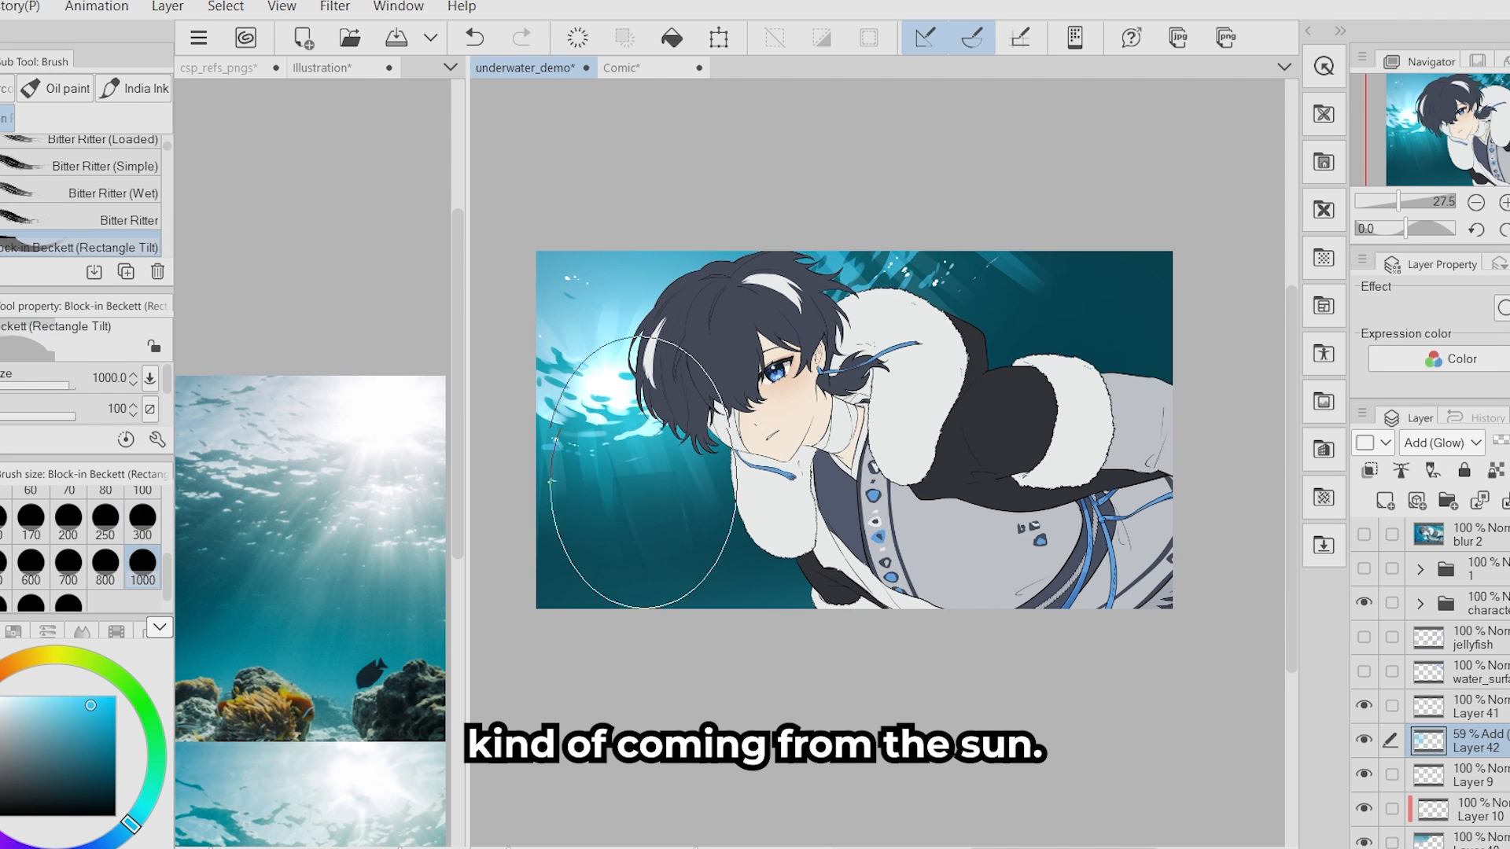
left_click_drag(657, 503, 644, 474)
scroll(833, 433, "up", 1)
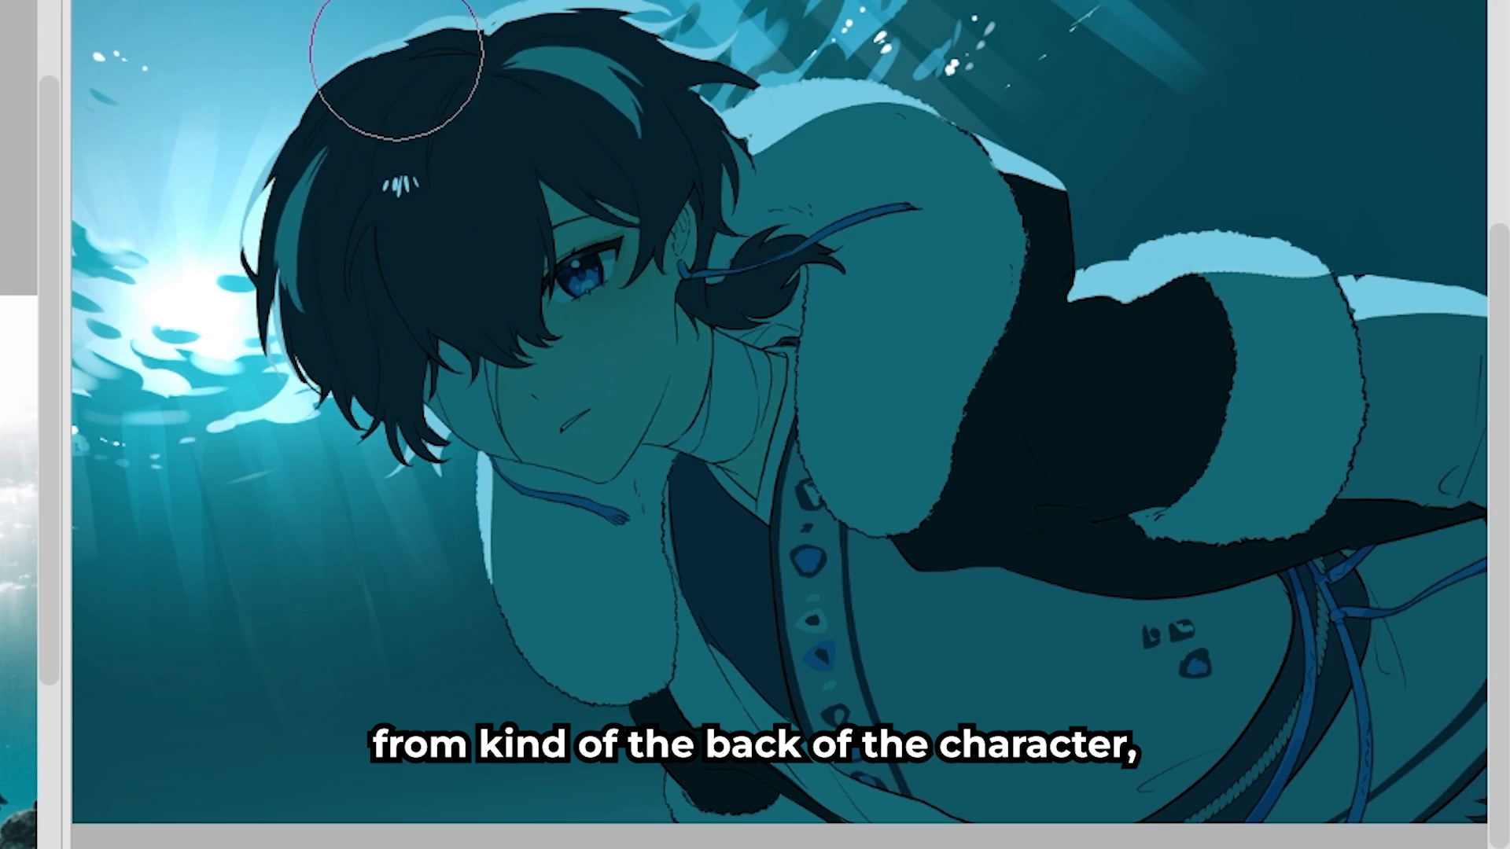
- On a new layer in the Comic diagram, draw a sea-floor line under the framed figure and a light ray descending from the surface
scroll(728, 168, "down", 2)
scroll(849, 691, "up", 1)
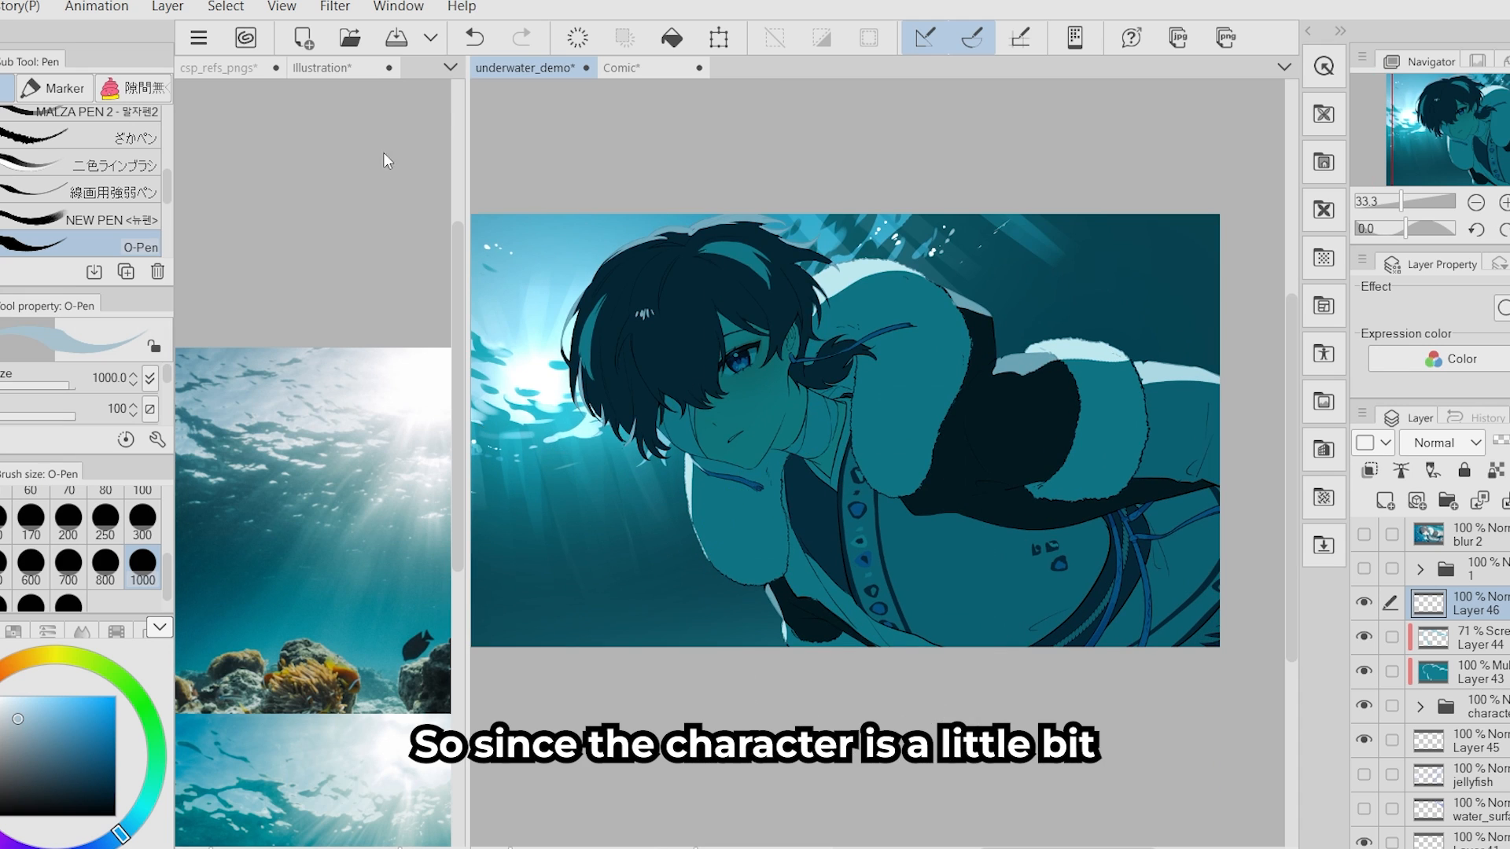
left_click(628, 67)
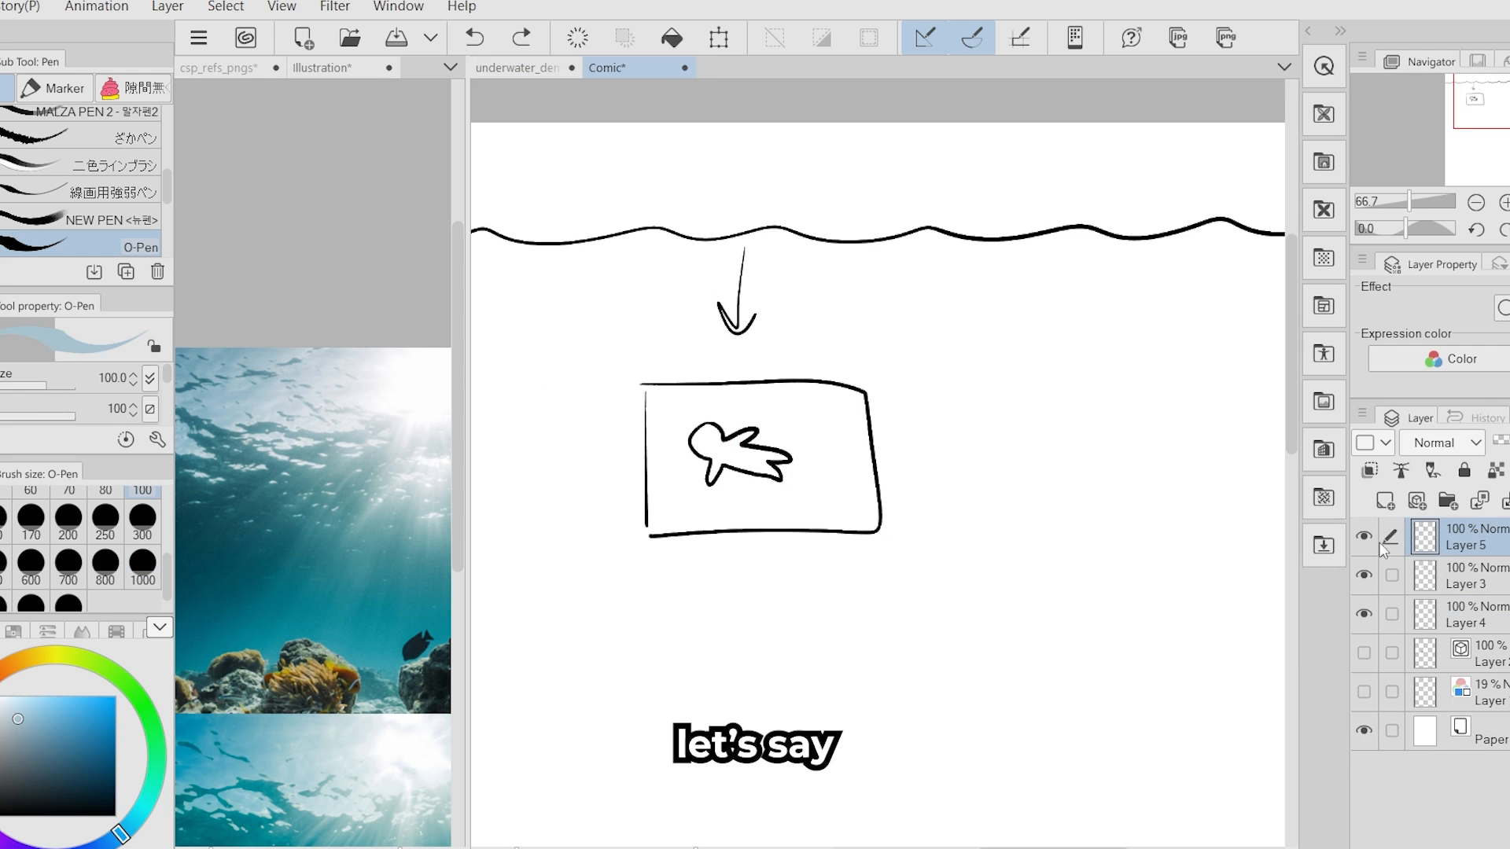
left_click_drag(1101, 558, 1120, 536)
left_click_drag(557, 572, 701, 556)
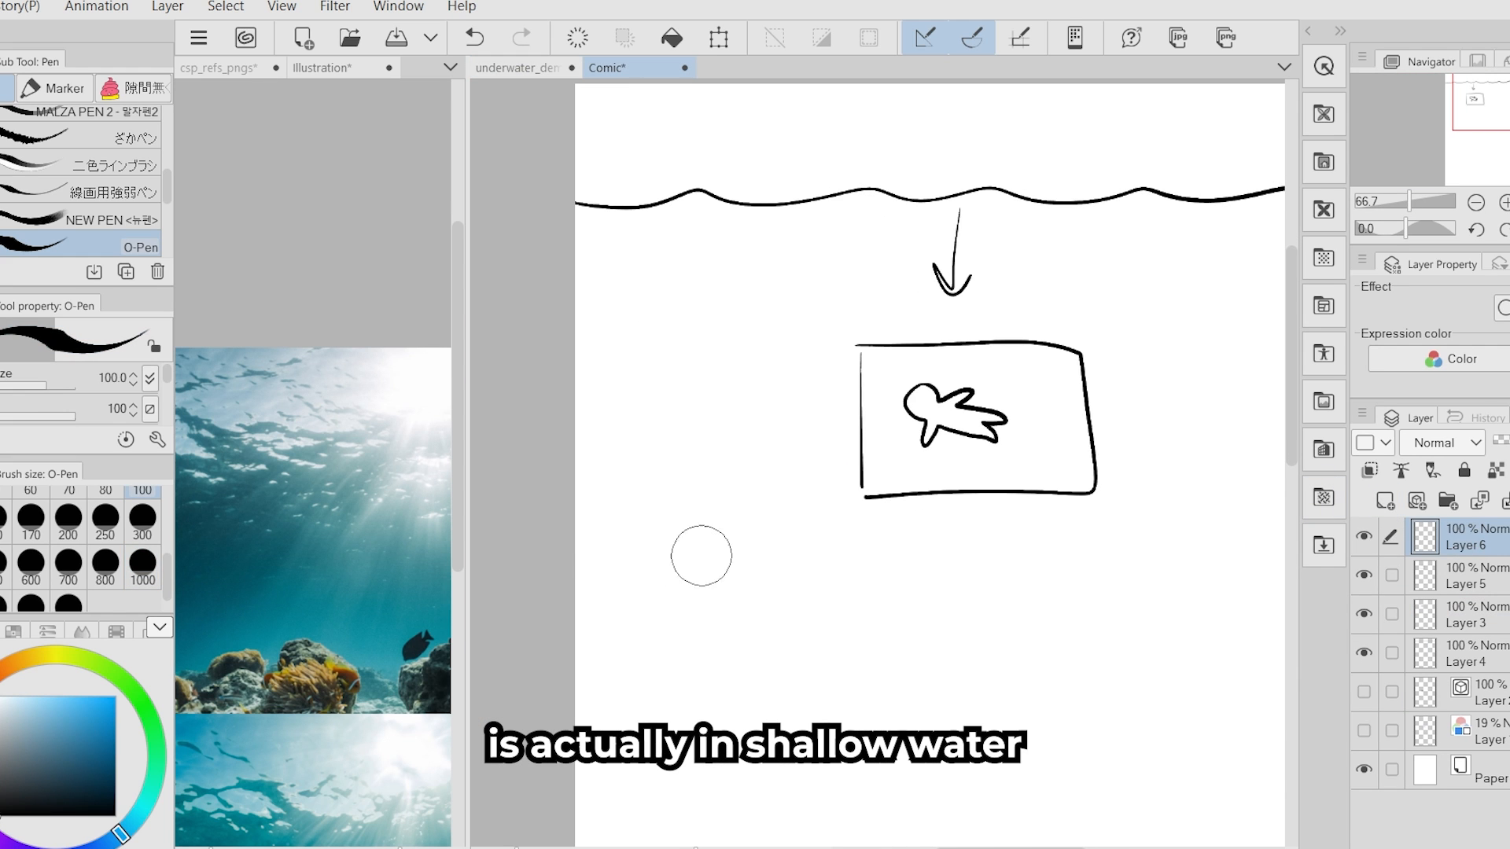
left_click_drag(1084, 587, 915, 584)
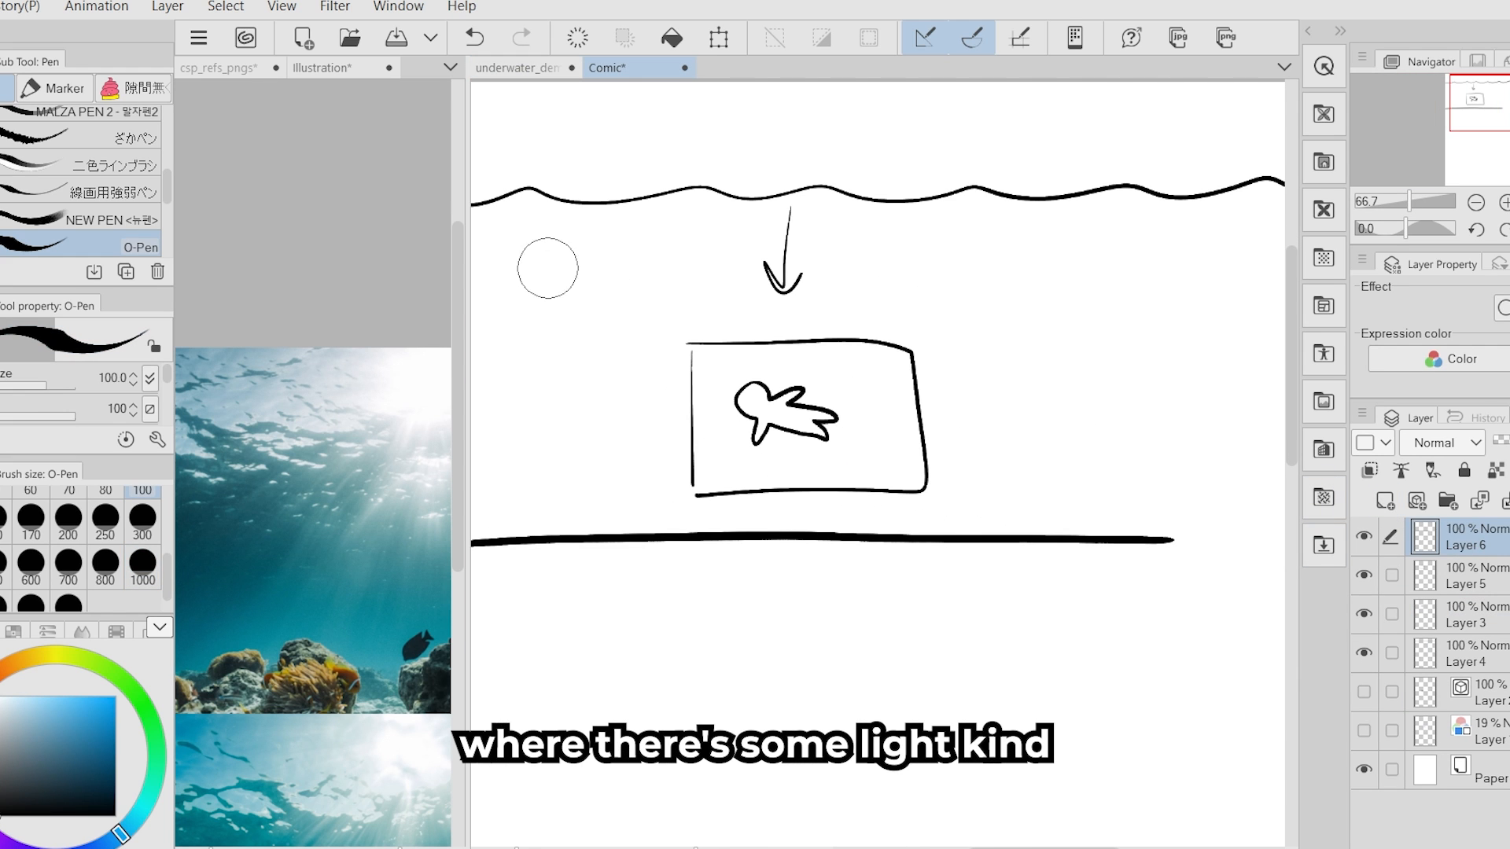
mouse_move(504, 148)
left_mouse_down()
mouse_move(581, 519)
mouse_move(711, 433)
left_mouse_up()
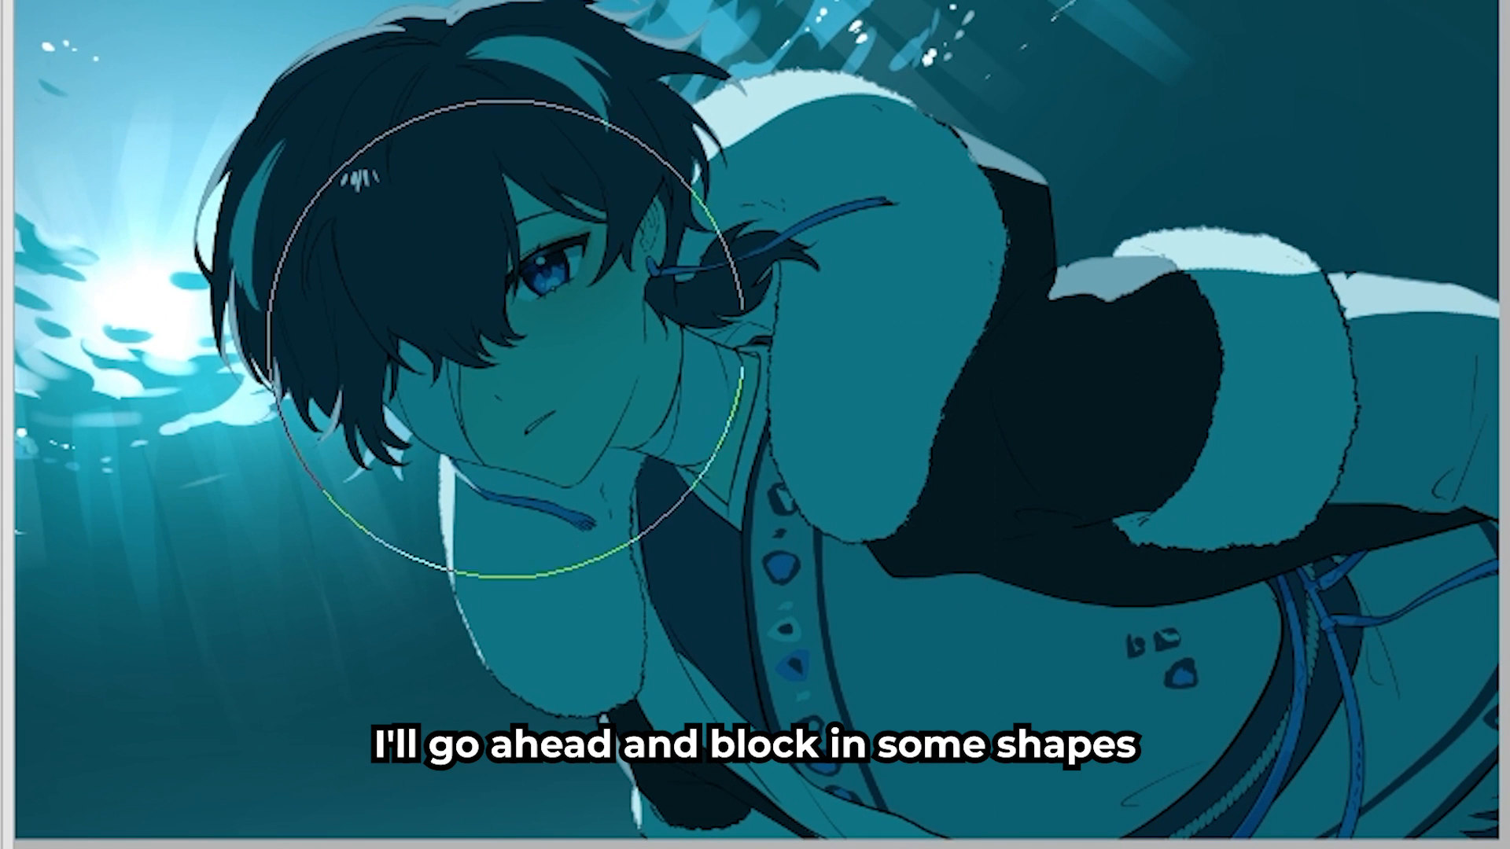
- Block in light-blue bounce light over the character's face and chest with a large brush, marking its direction with an arrow from the lower-left corner
mouse_move(556, 320)
left_mouse_down()
mouse_move(566, 337)
mouse_move(574, 291)
mouse_move(739, 497)
mouse_move(723, 845)
left_mouse_up()
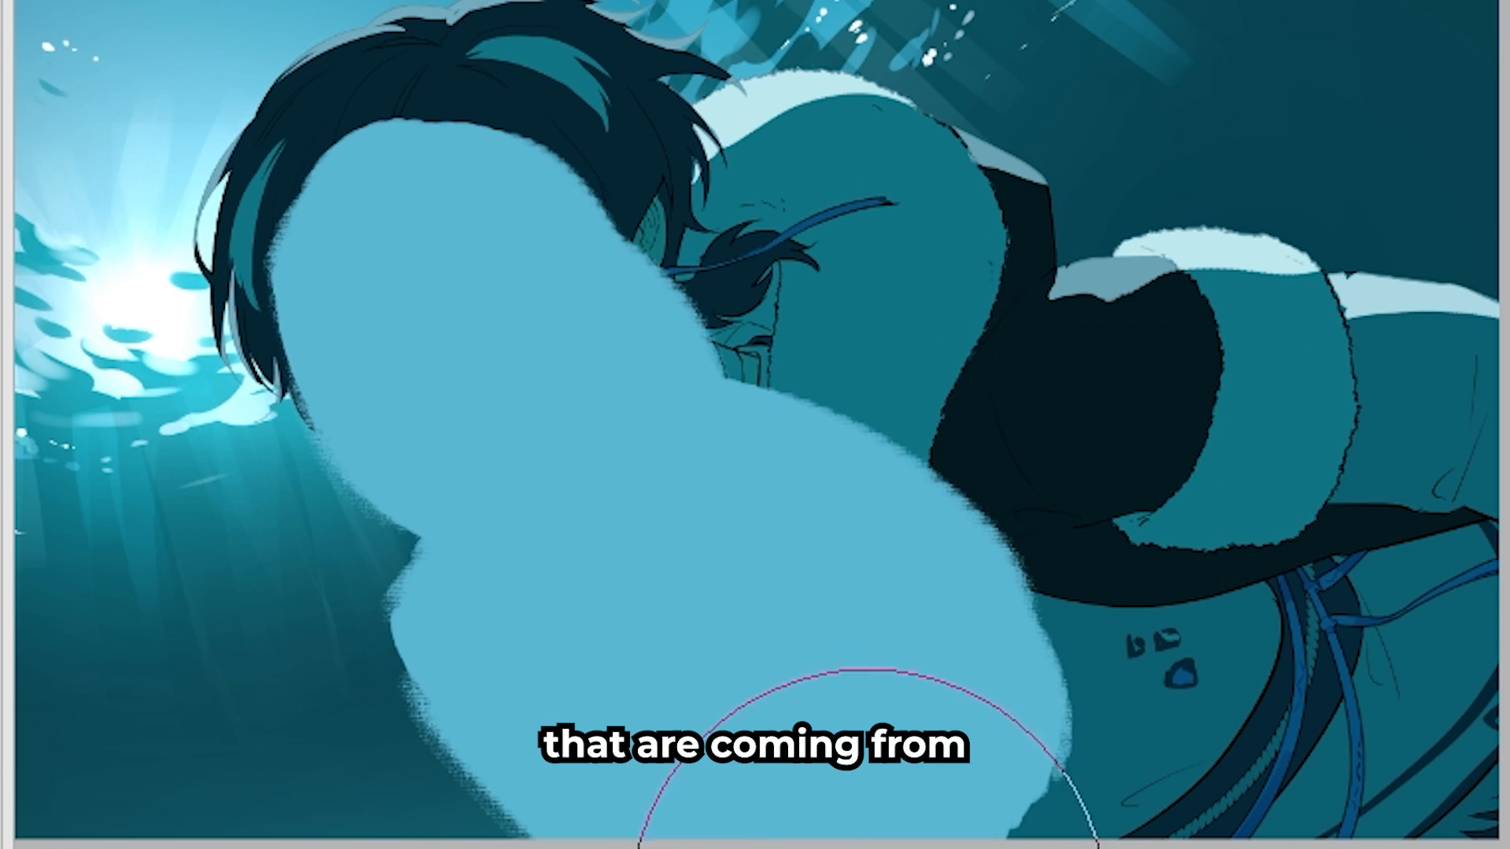
left_click_drag(59, 833, 125, 614)
left_click_drag(263, 606, 228, 787)
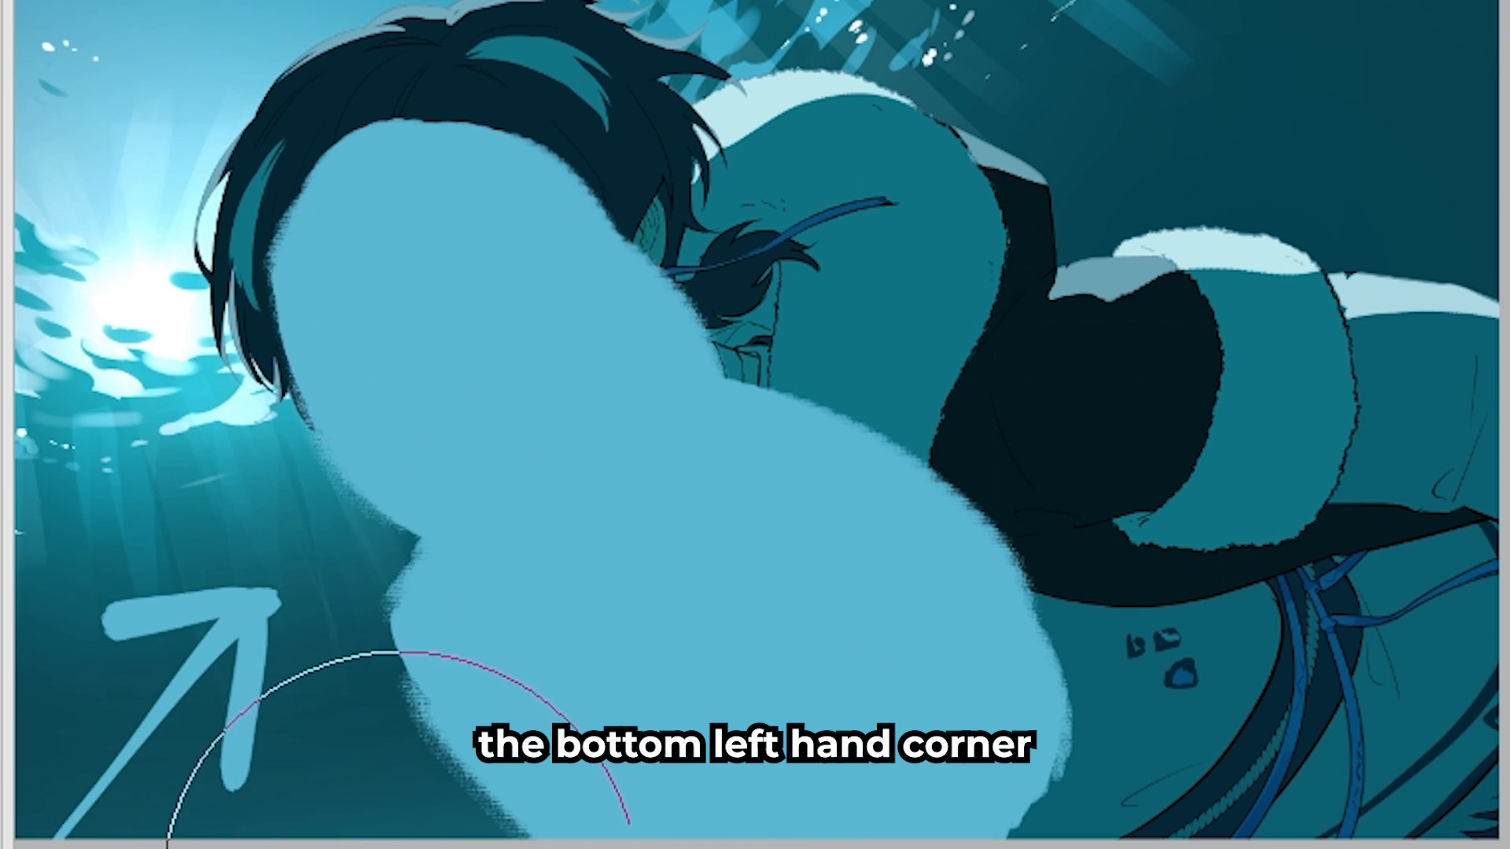
- Extend the bounce light across the character's robe and shape it along the dark sleeve, fur cuff and waist
mouse_move(982, 691)
left_mouse_down()
mouse_move(951, 720)
mouse_move(1217, 661)
mouse_move(1459, 492)
left_mouse_up()
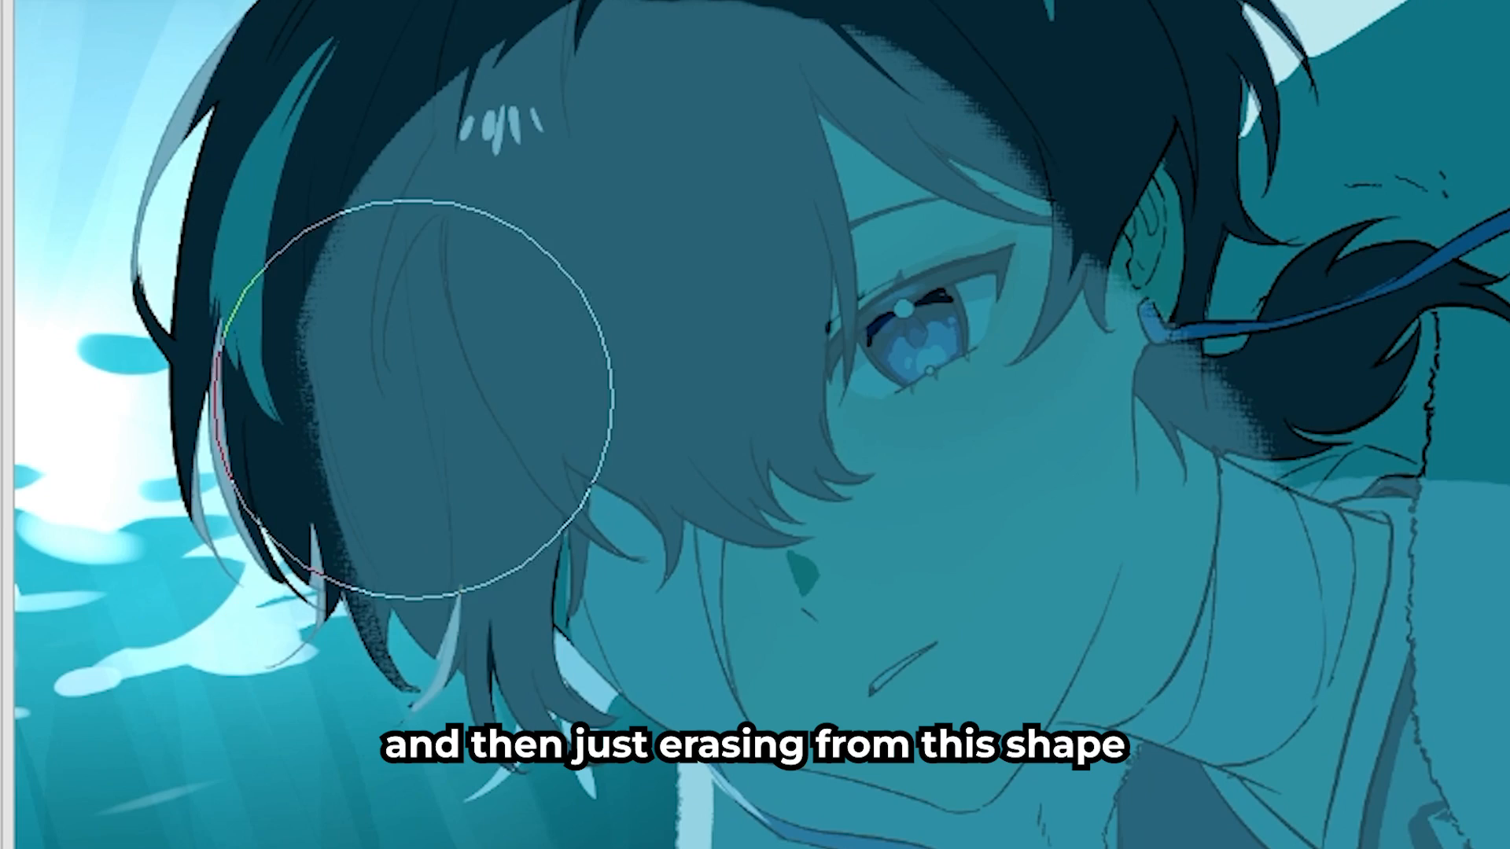
mouse_move(415, 399)
left_mouse_down()
mouse_move(563, 470)
mouse_move(795, 516)
mouse_move(1011, 344)
left_mouse_up()
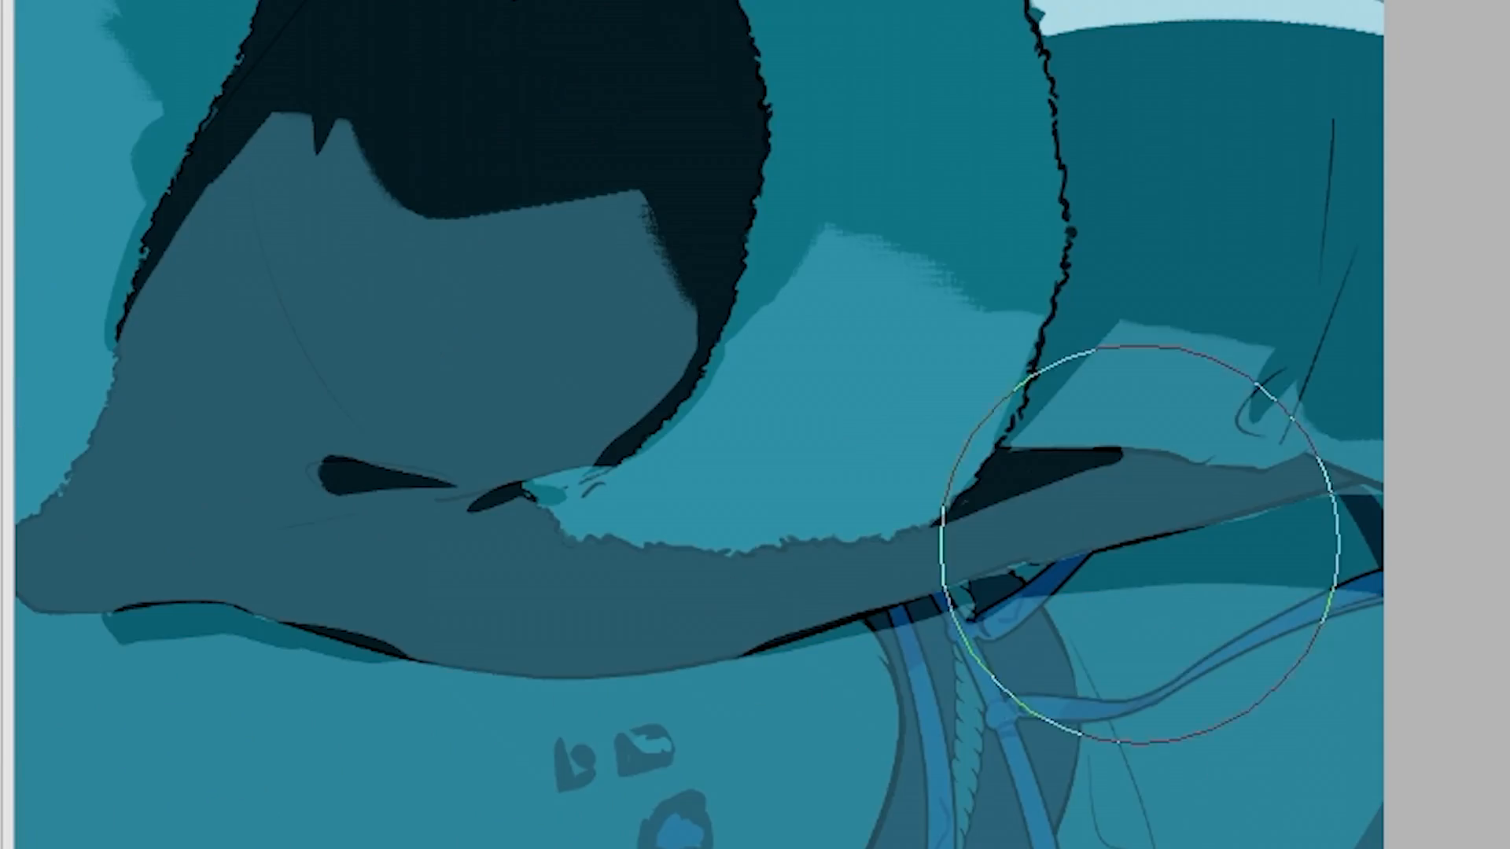
left_click_drag(1145, 489, 944, 757)
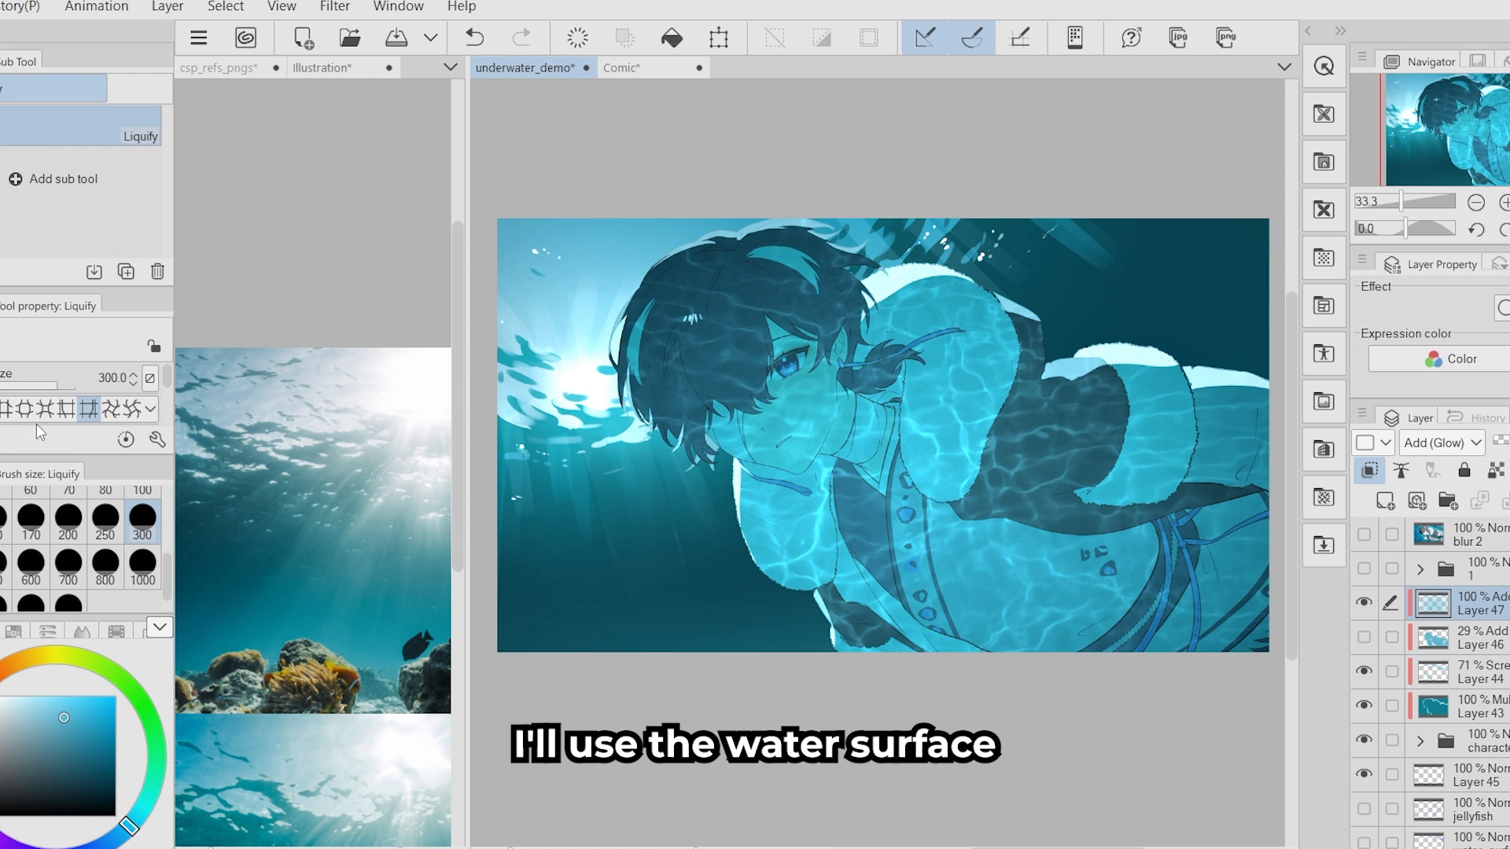
- Cover the character with water caustics using the 水面描写 brush at size 2000 and warp them around the body with Liquify at size 300
left_click(26, 408)
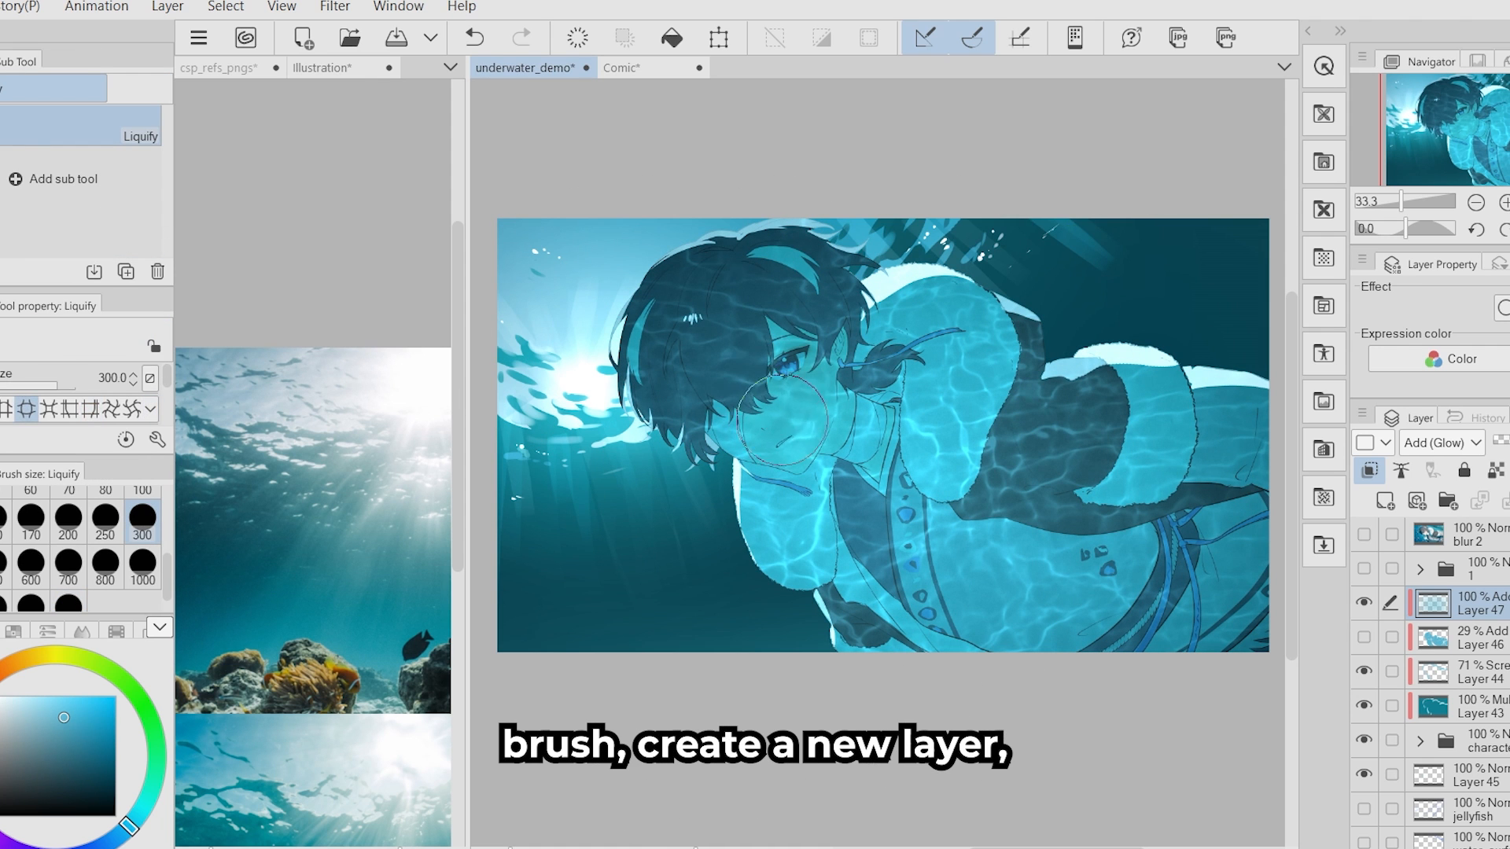
left_click_drag(959, 324, 873, 384)
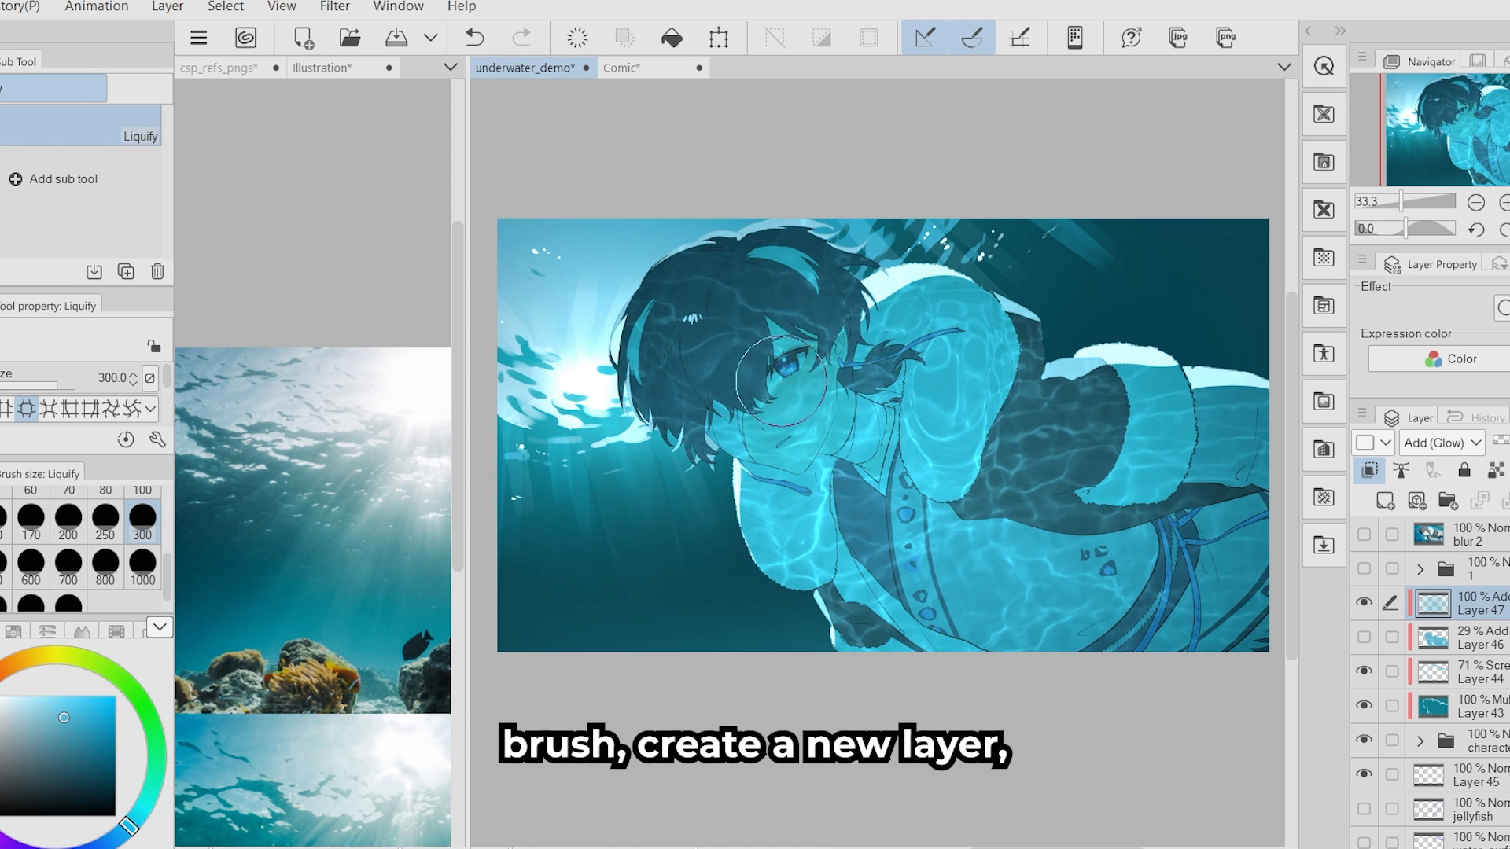
left_click_drag(787, 491, 804, 546)
left_click_drag(1044, 564, 864, 585)
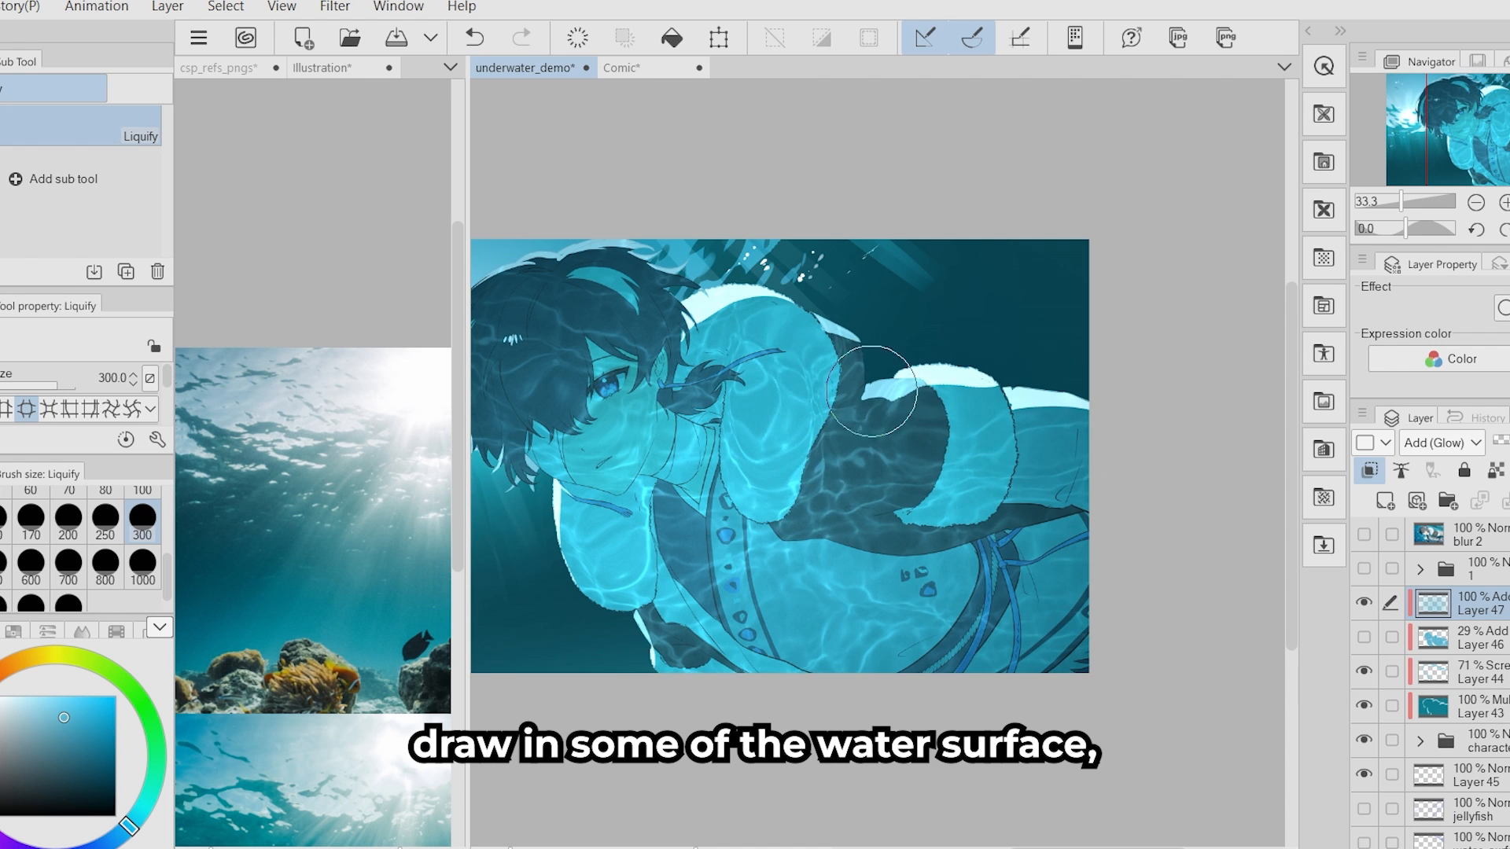
- Trim the caustics to the bounce-light shapes using a selection made from the bounce-light layer, and clear the selection
key("b")
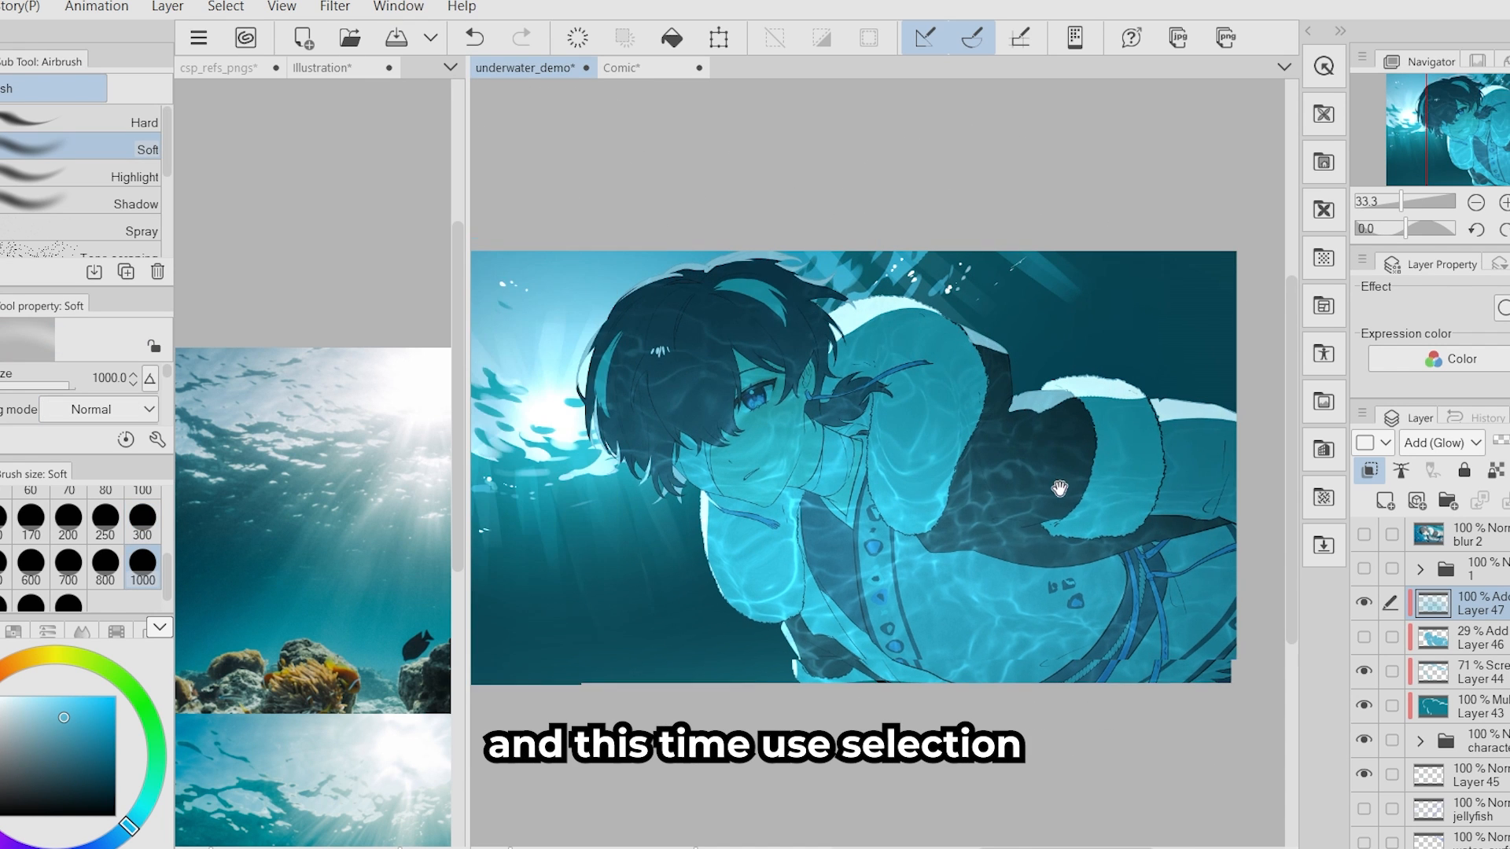
right_click(1392, 641)
left_click(1219, 389)
left_click(1462, 603)
key("ctrl+d")
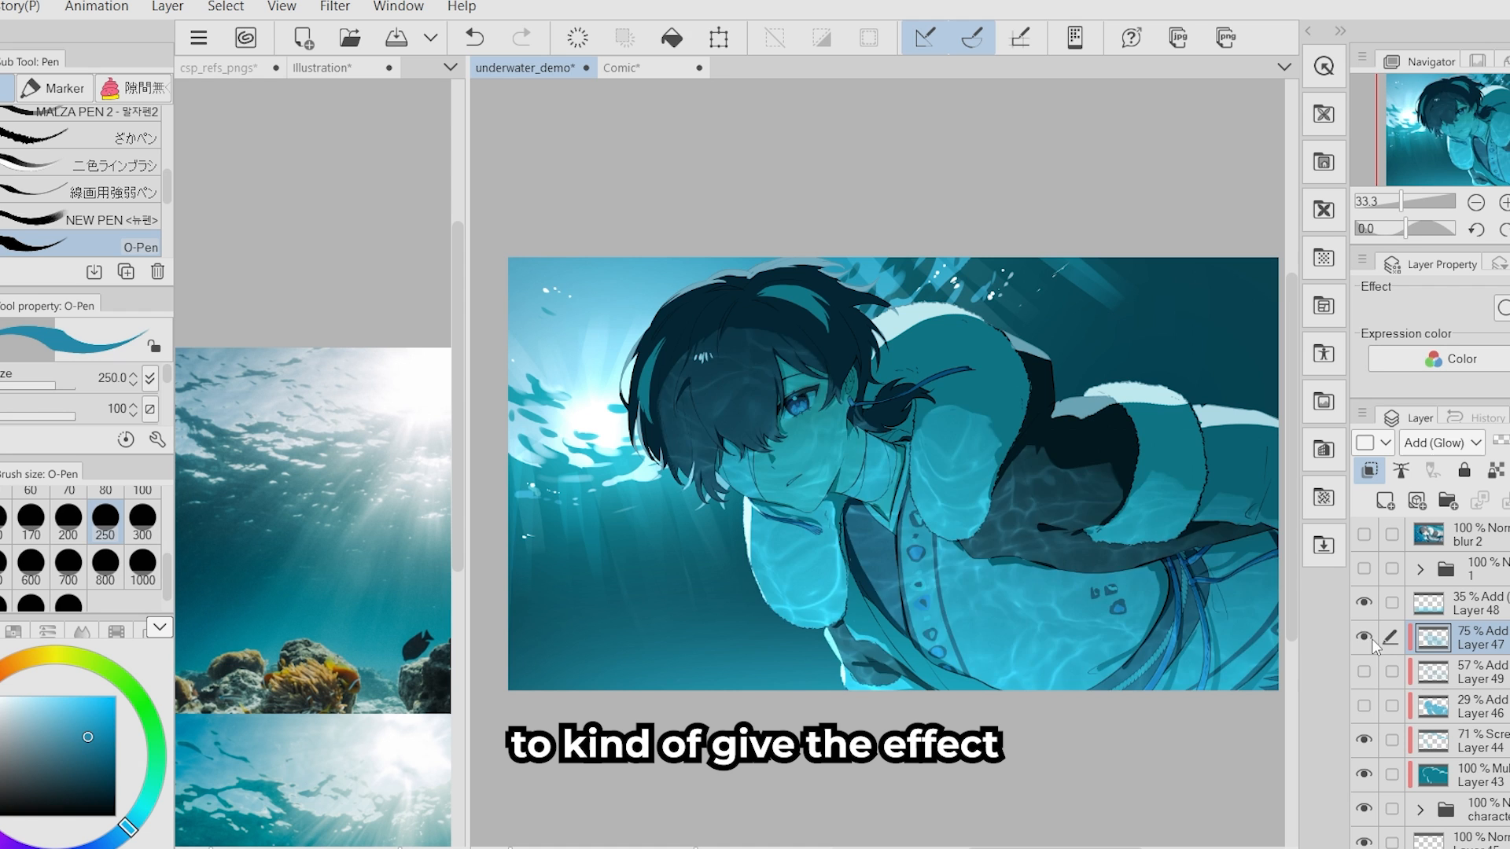
- Toggle the caustics layer's visibility to compare the character with and without it
left_click(1368, 639)
left_click(1368, 640)
key("j")
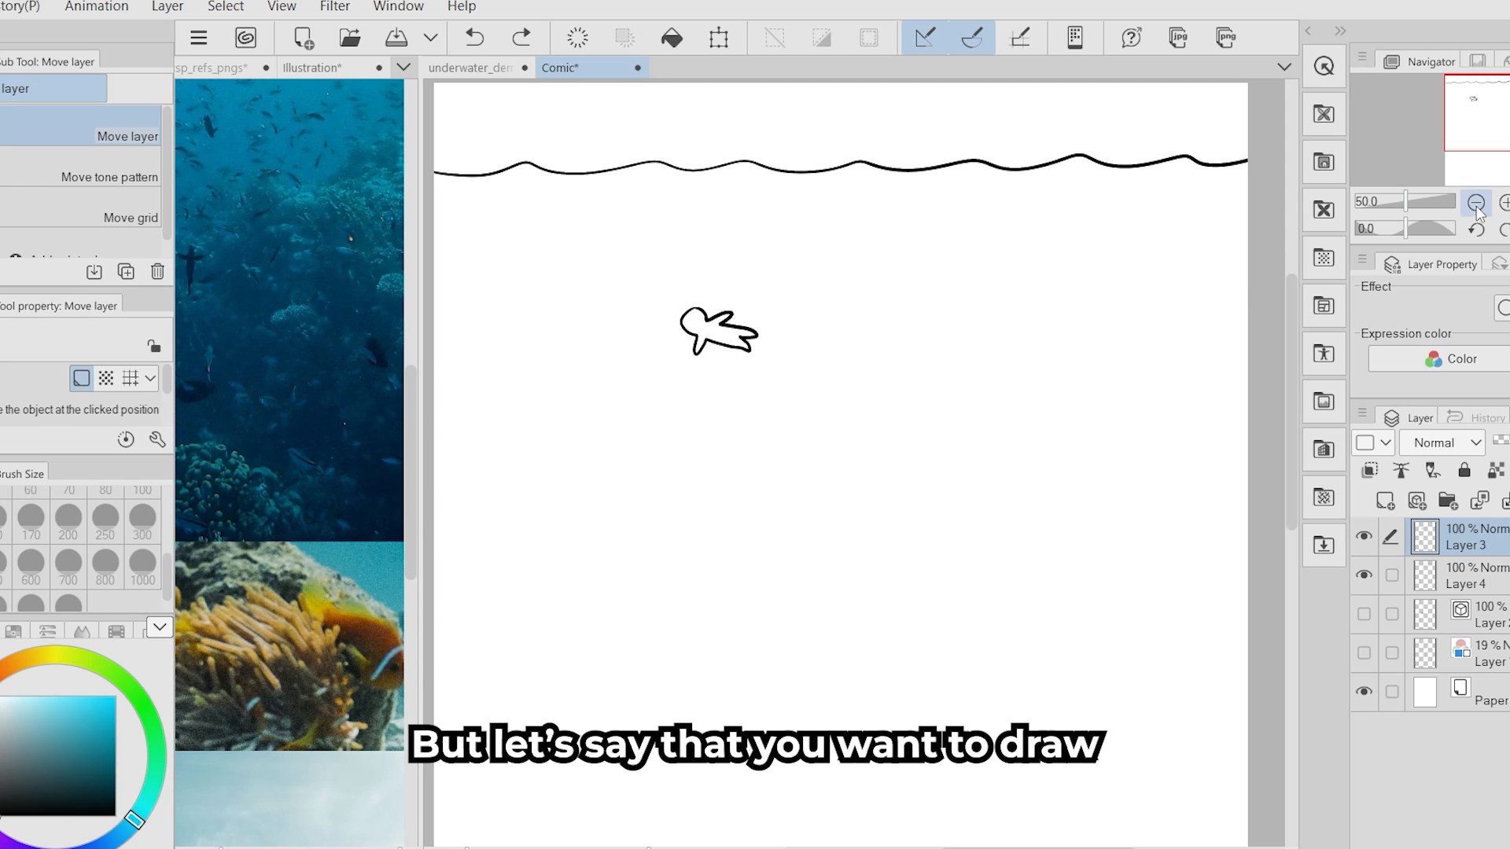
- Move the small figure in the Comic diagram far below the water surface, near the foot of the page
left_click_drag(754, 532, 779, 395)
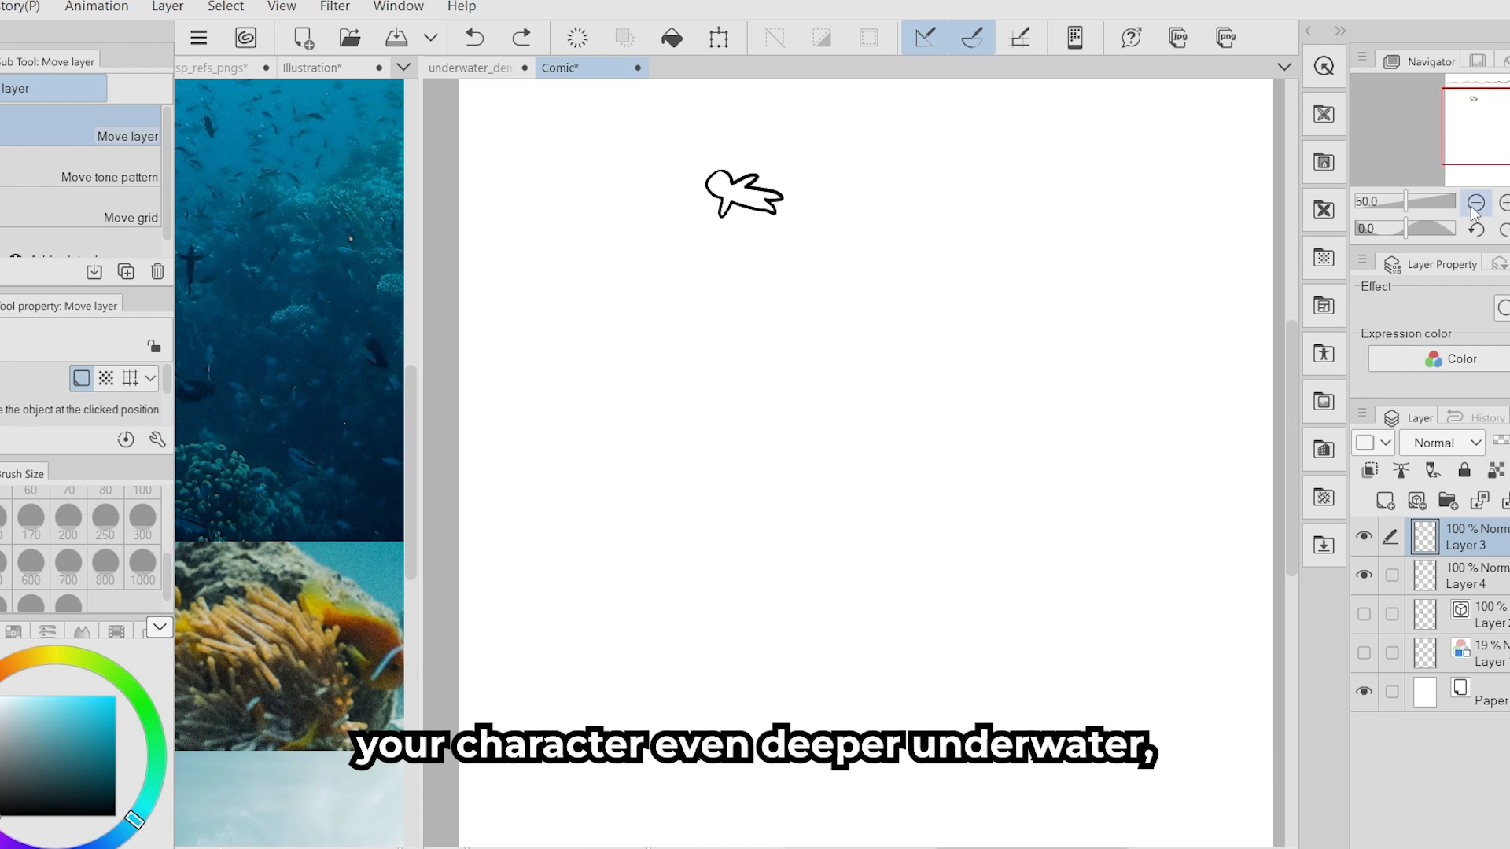
left_click(1476, 203)
left_click_drag(870, 474, 845, 515)
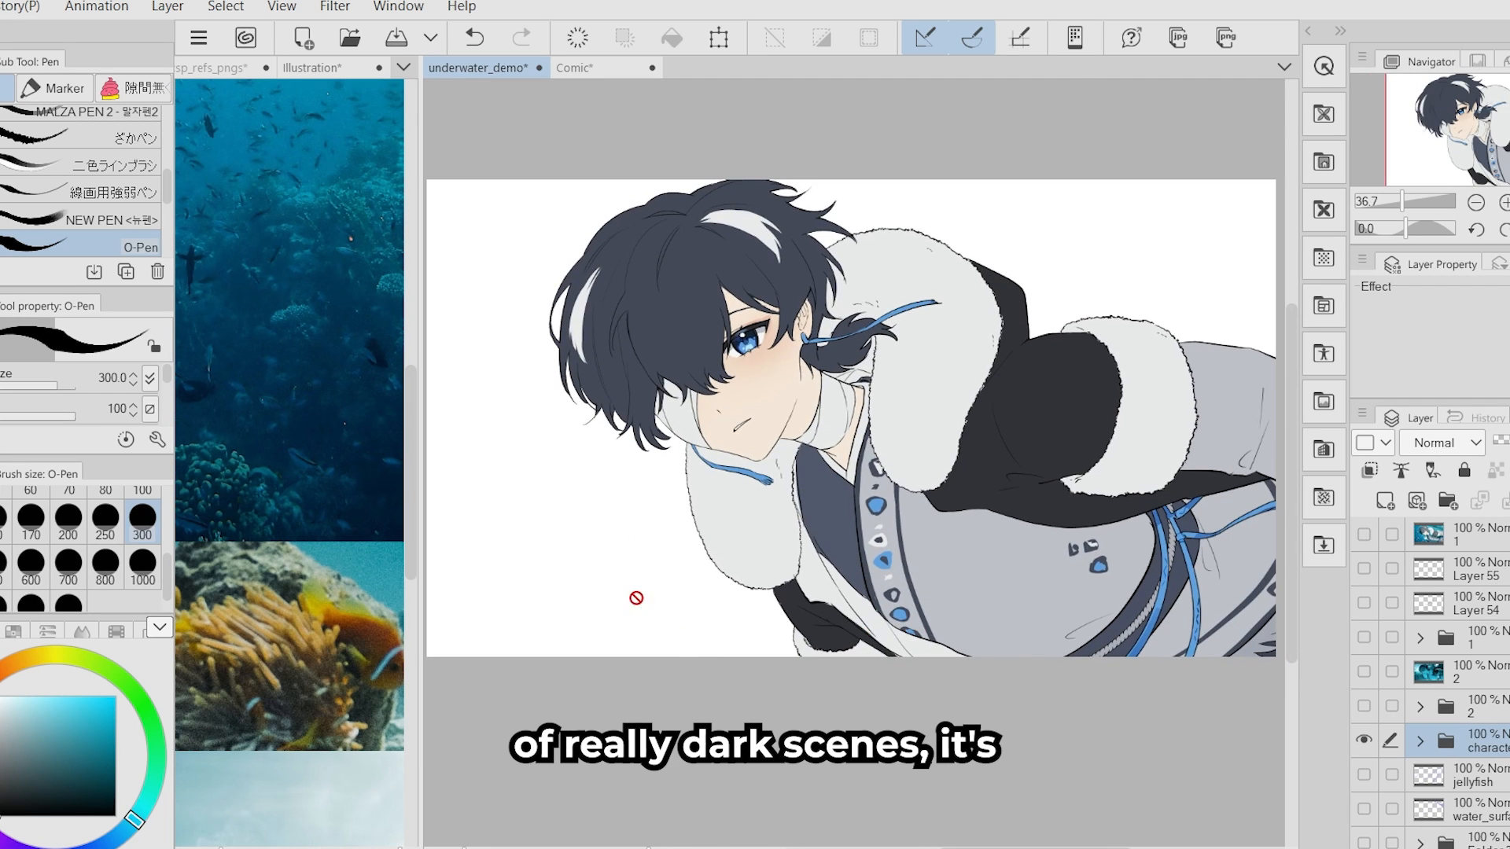
- Check the deep-water diagram in the Comic document and return to the underwater_demo illustration
left_click(601, 68)
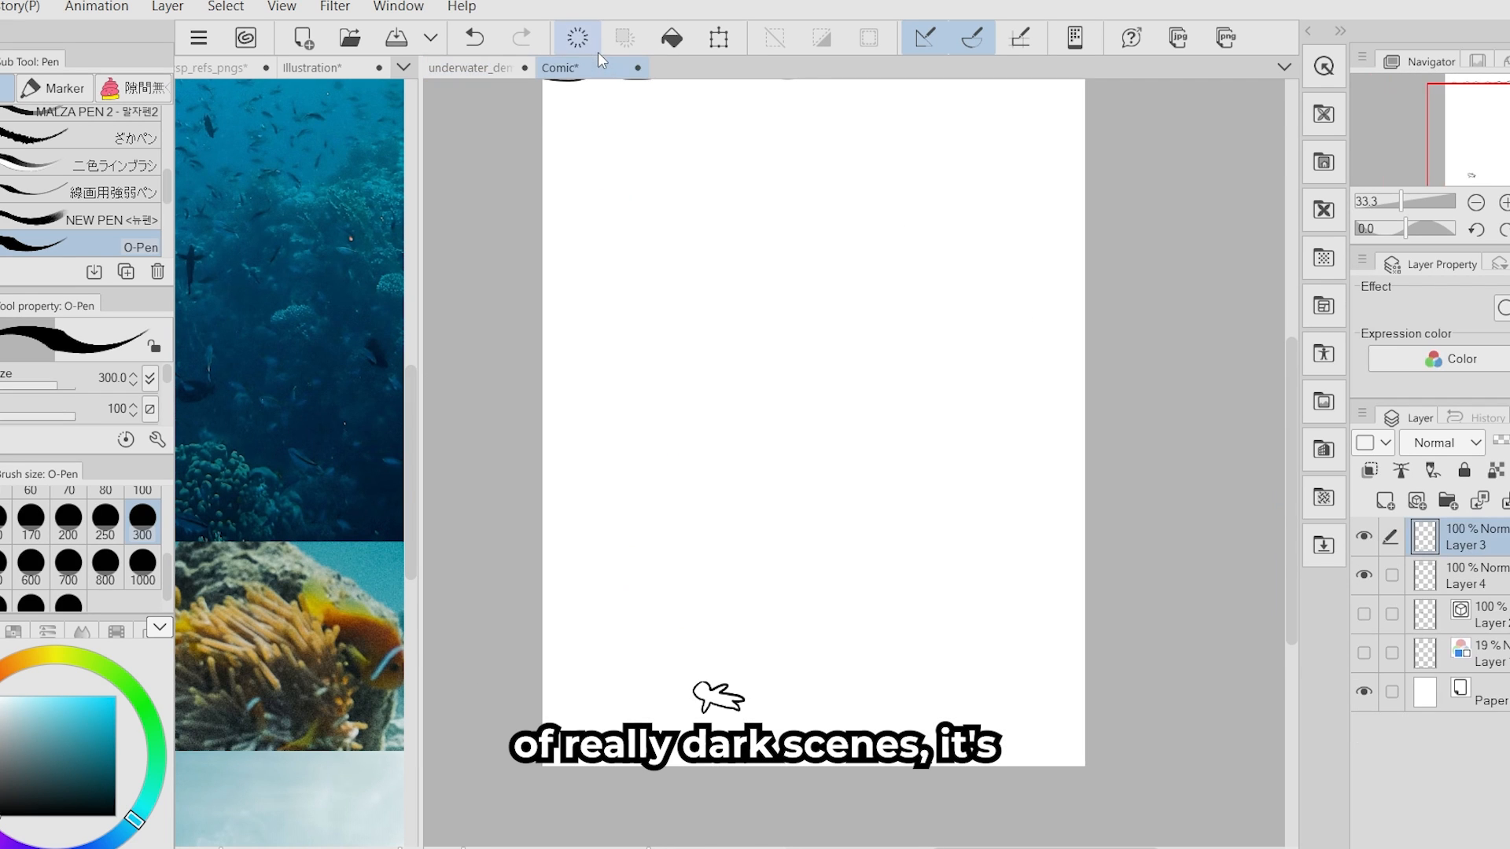
left_click(491, 70)
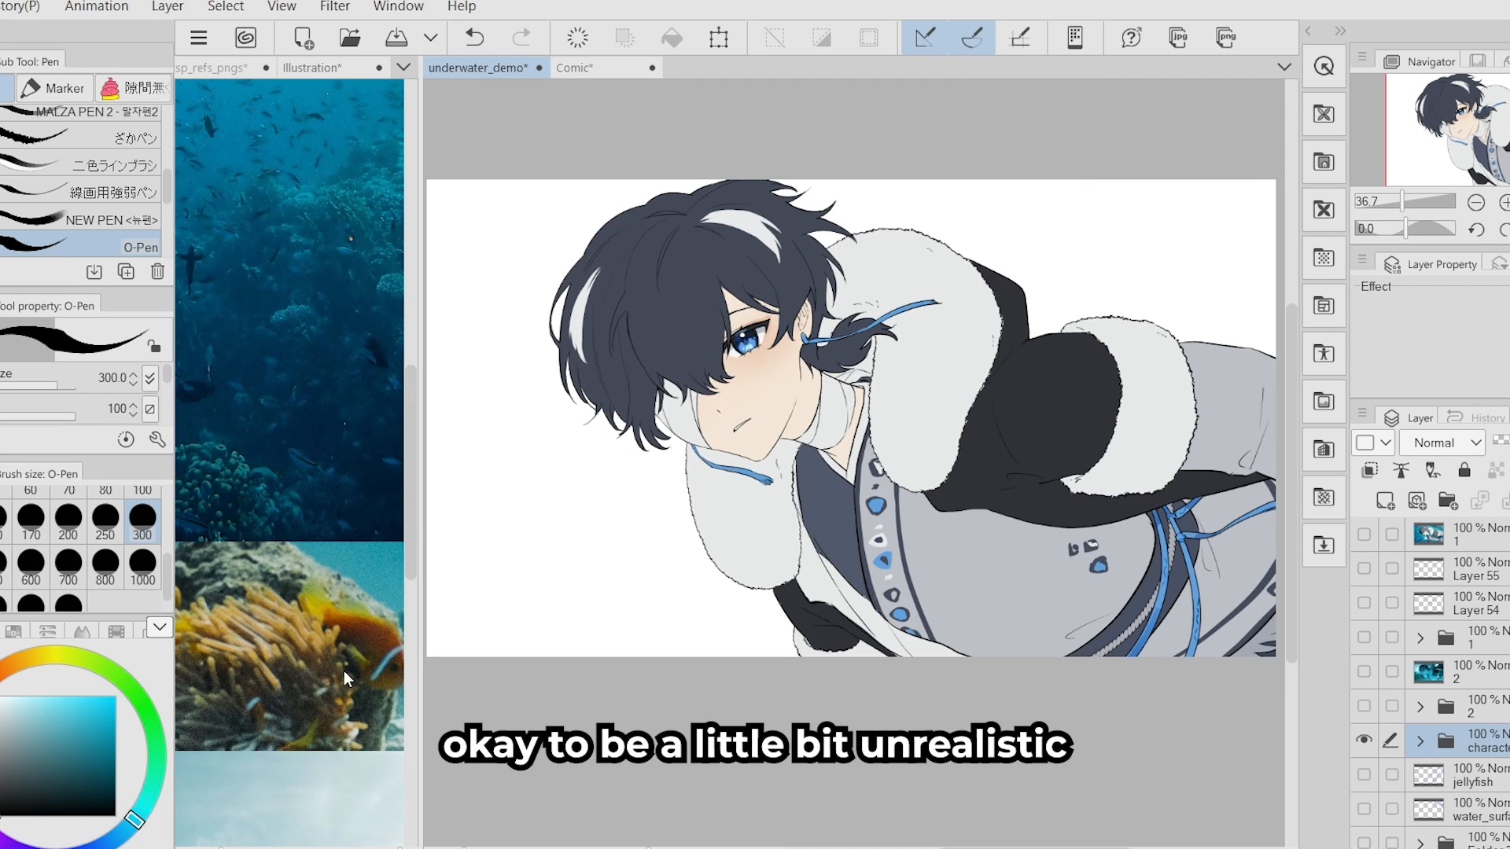
left_click_drag(805, 606, 784, 608)
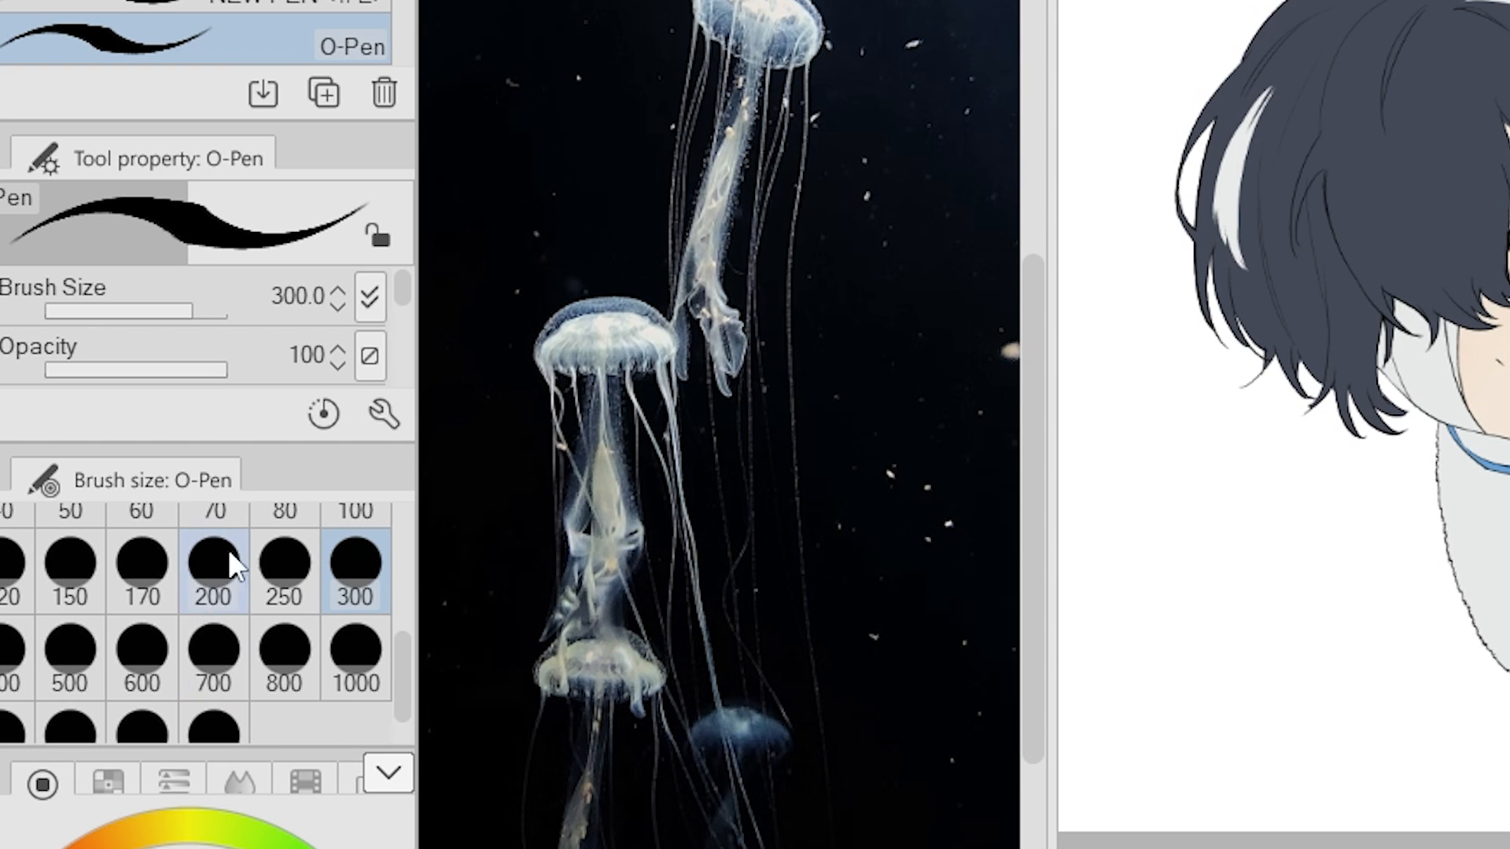
- Reduce the O-Pen to size 25 and frame the character's canvas beside the jellyfish reference photo
left_click_drag(398, 678, 394, 625)
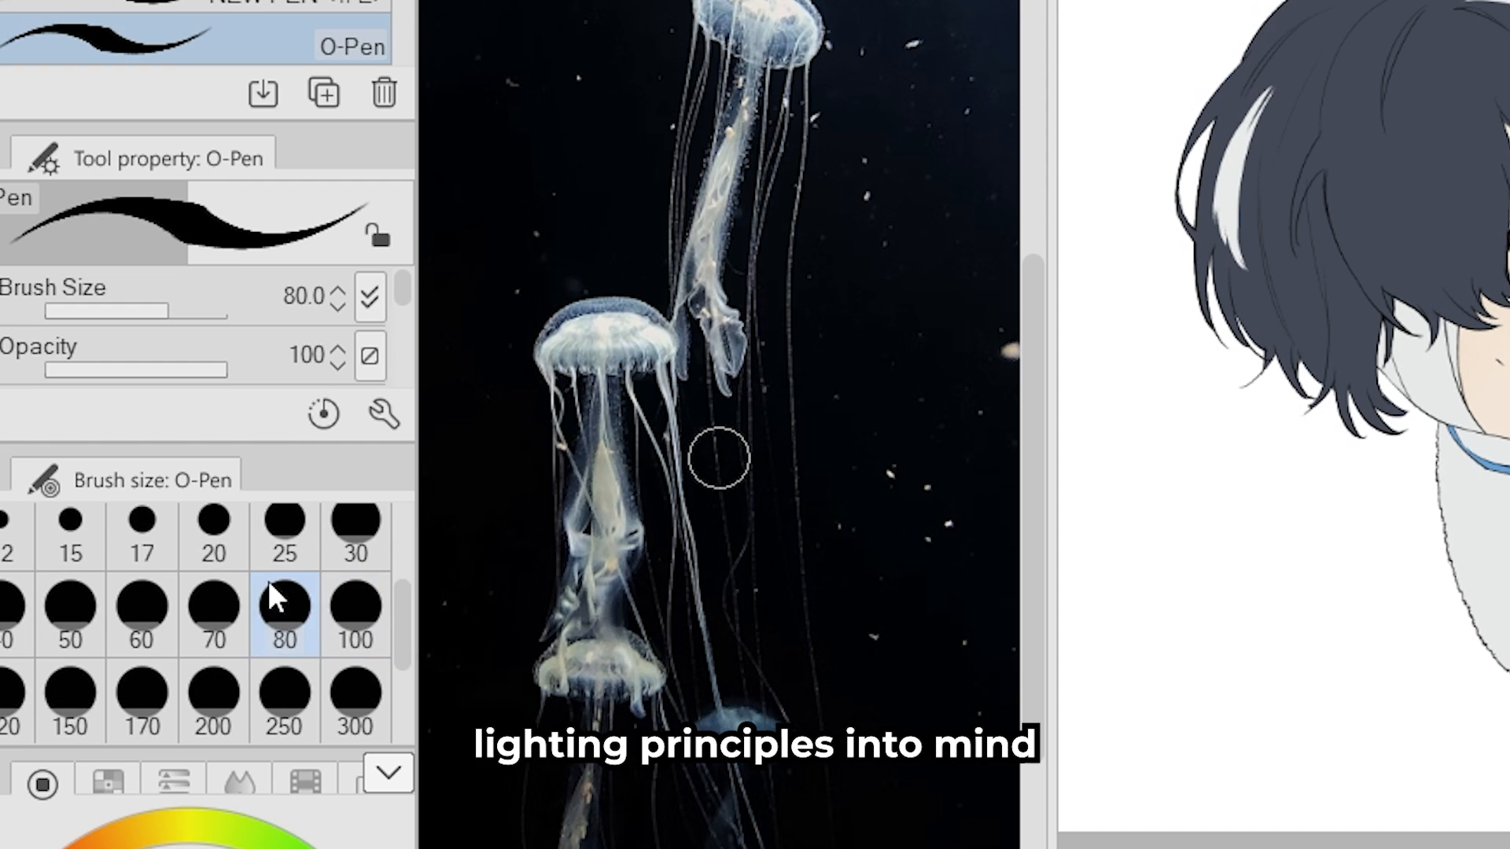
left_click_drag(1305, 425, 1407, 380)
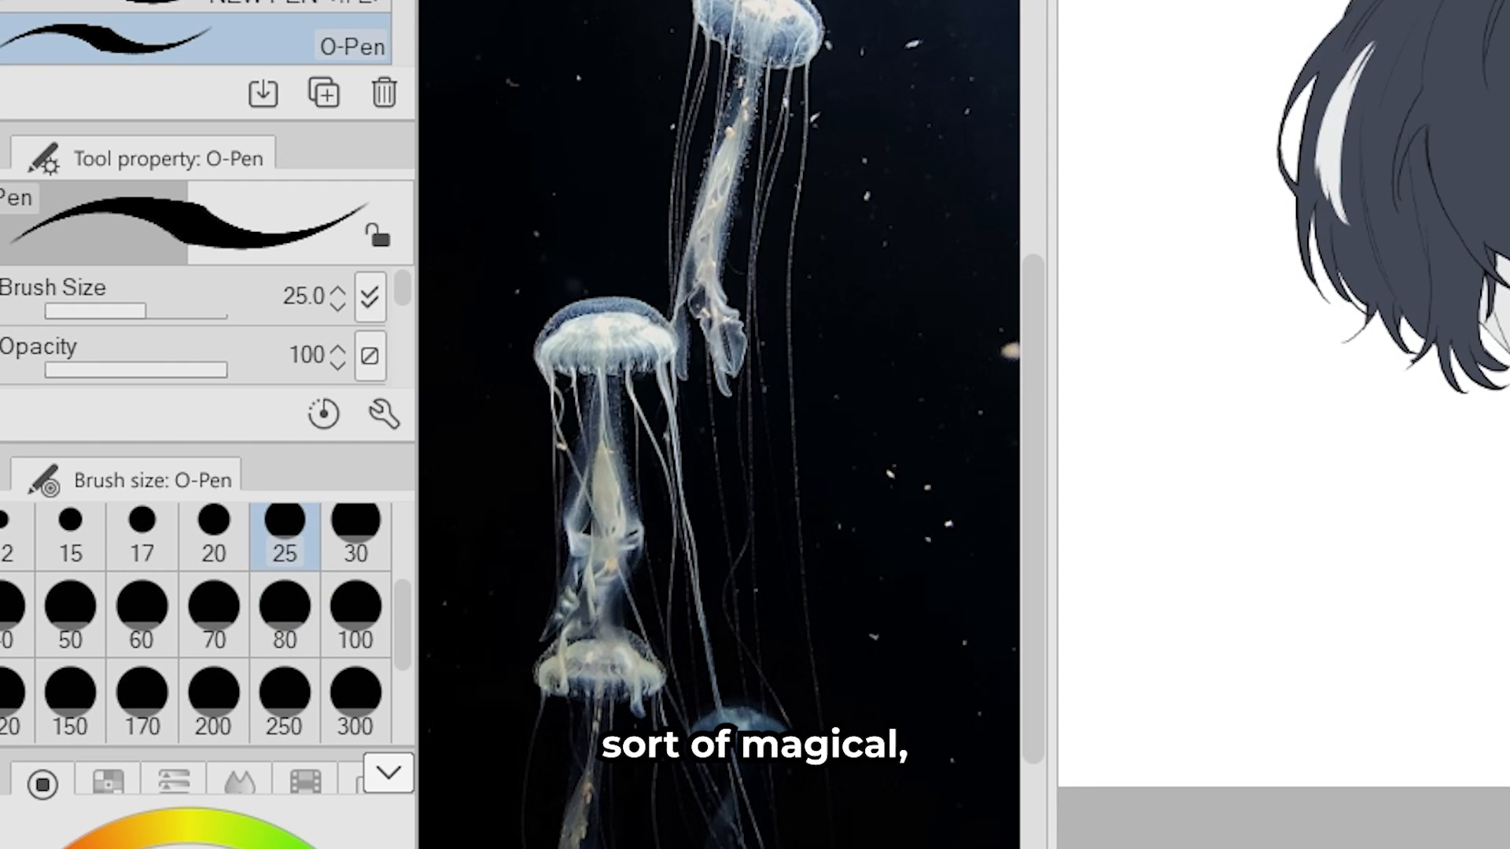
left_click_drag(1305, 424, 1290, 409)
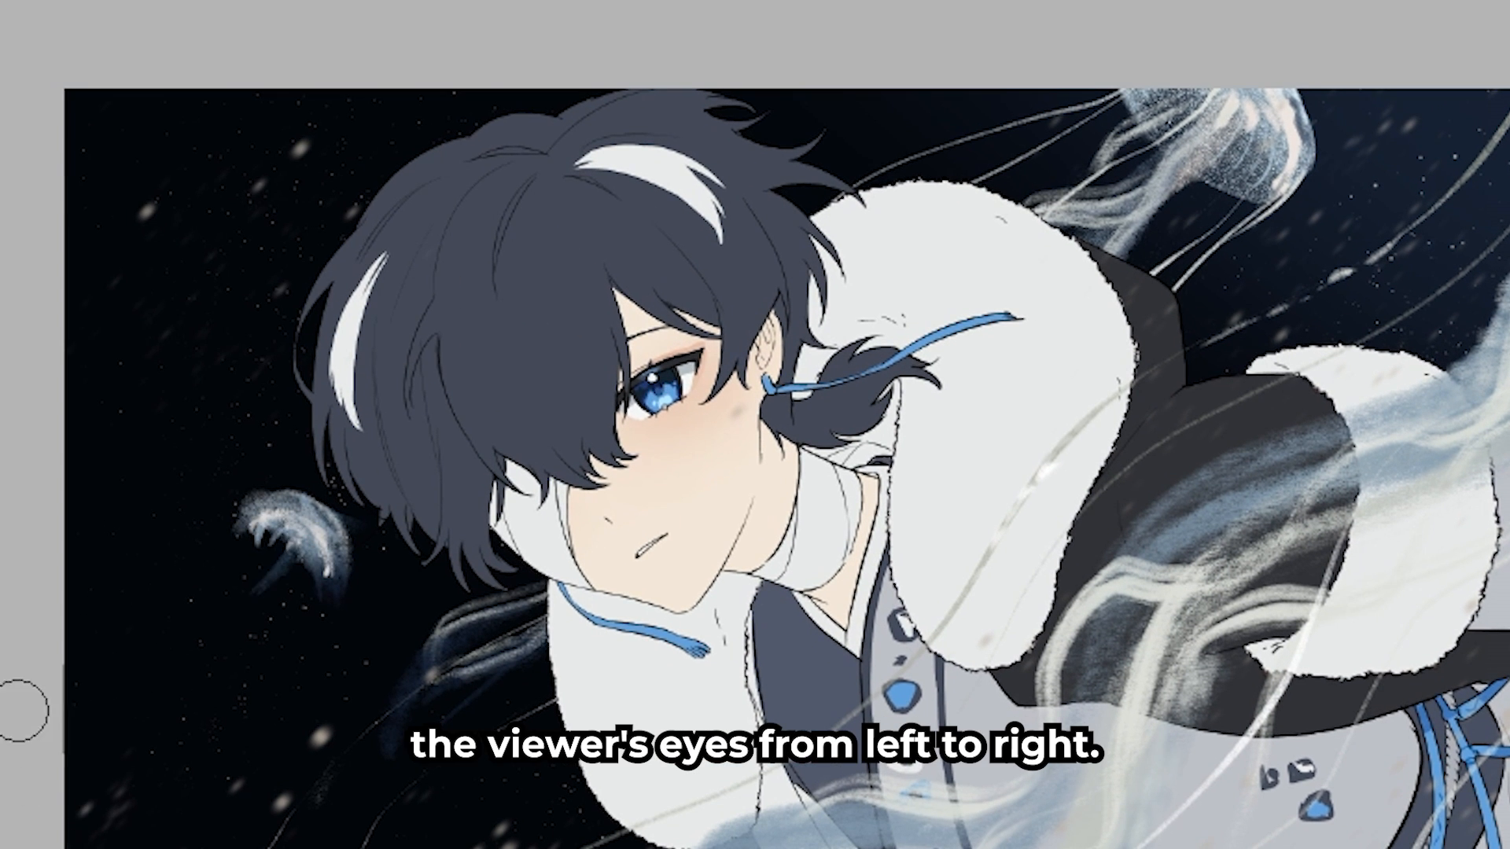
- Draw thin tentacles and wispy arms trailing from the small jellyfish beside the character's hair toward the canvas's lower-left corner
left_click_drag(290, 552, 75, 846)
left_click_drag(290, 570, 139, 769)
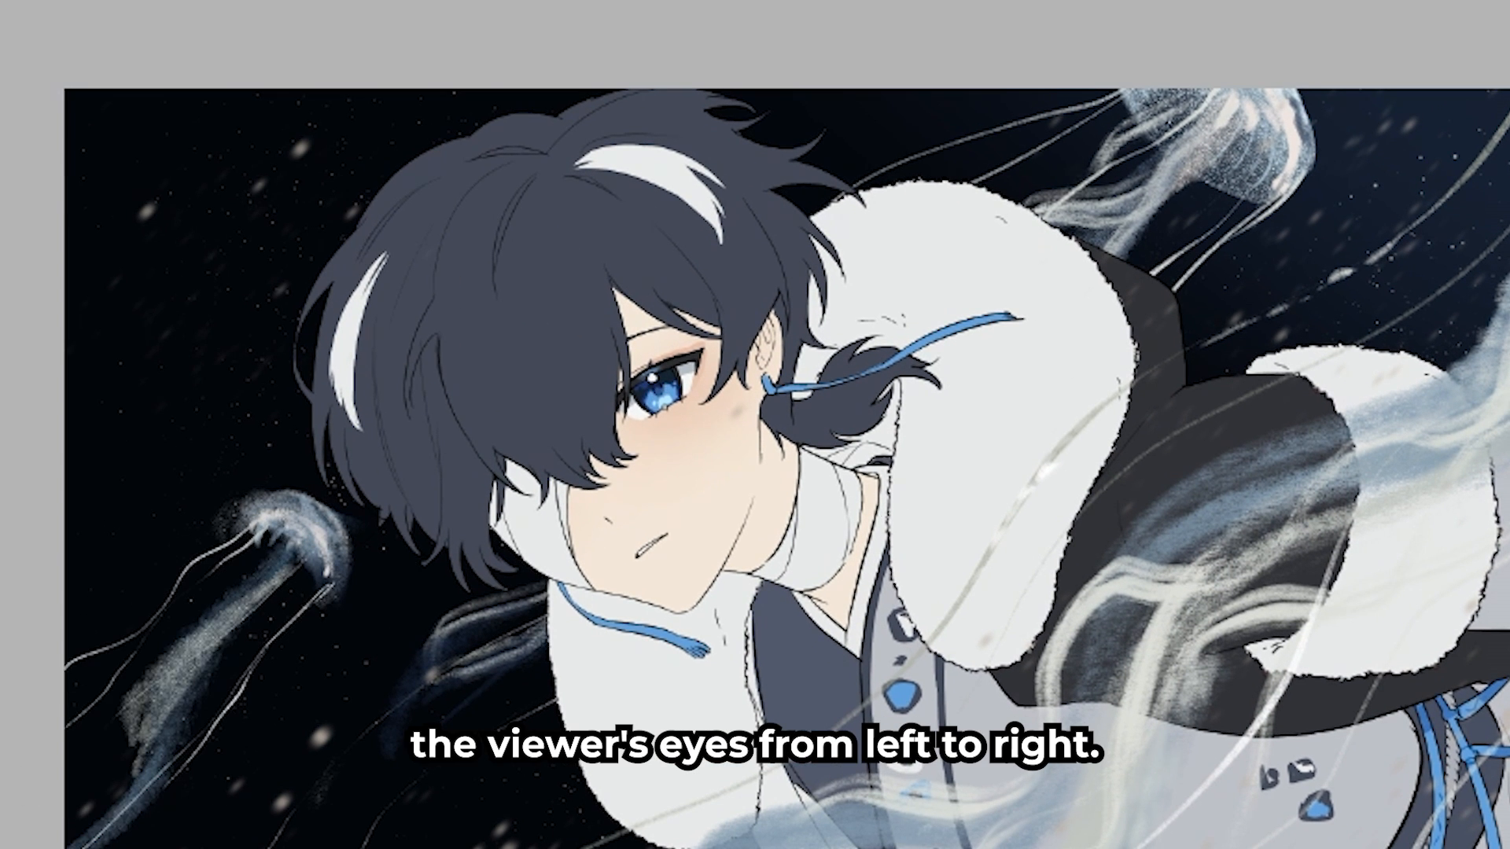